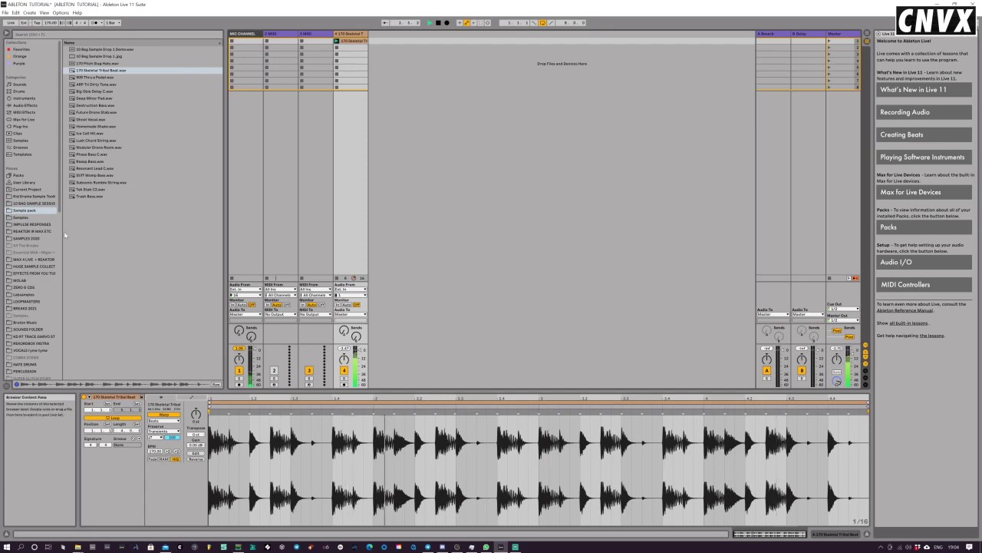
# Step: Create a new Simpler track and load the sample "Long Fizzing Nord String (C).wav" from the STRINGS folder into it
pyautogui.click(25, 98)
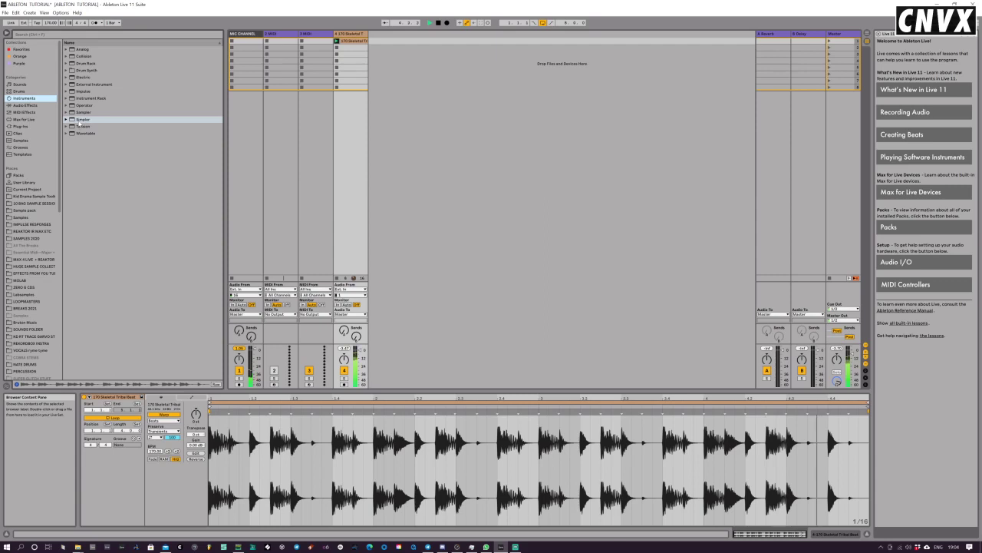
pyautogui.moveTo(80, 120); pyautogui.dragTo(446, 93)
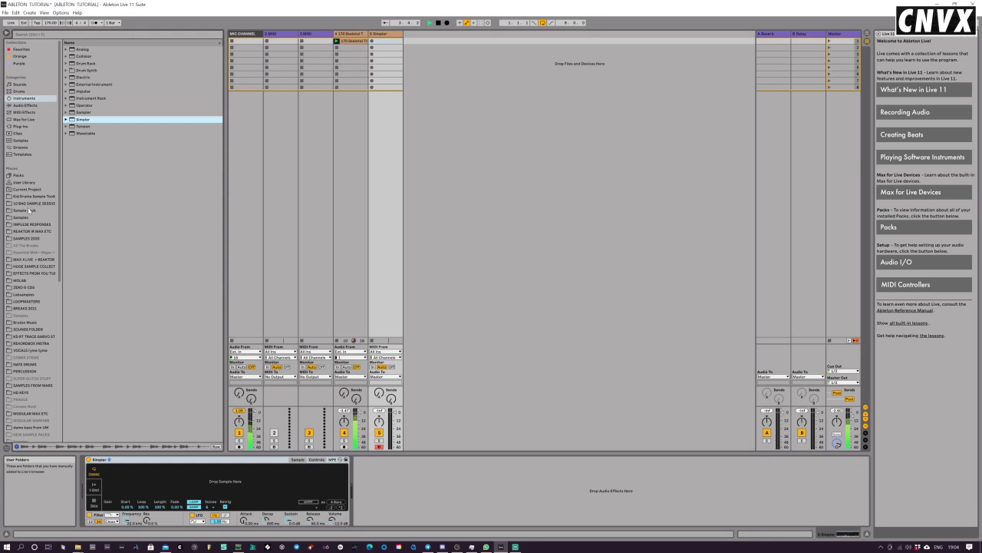
pyautogui.click(30, 210)
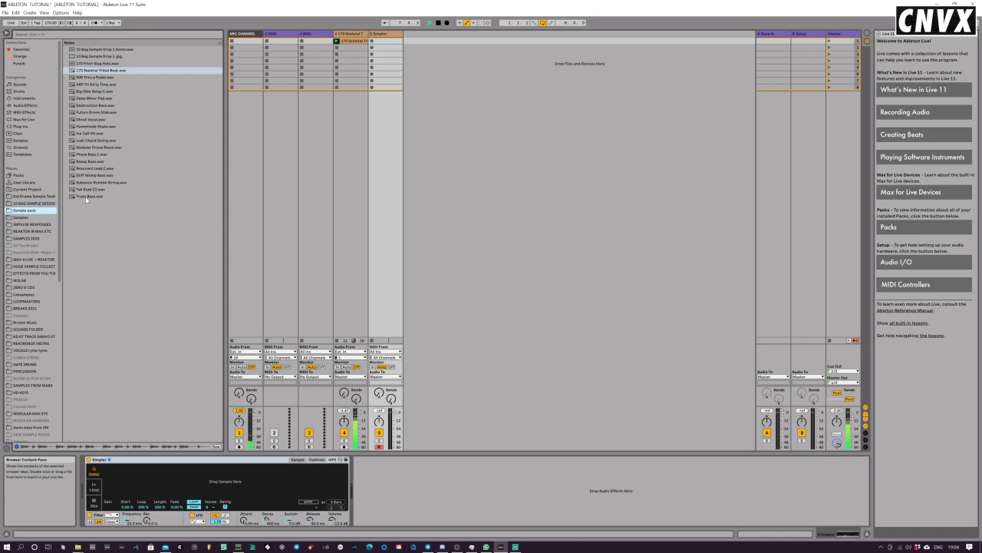
pyautogui.click(94, 98)
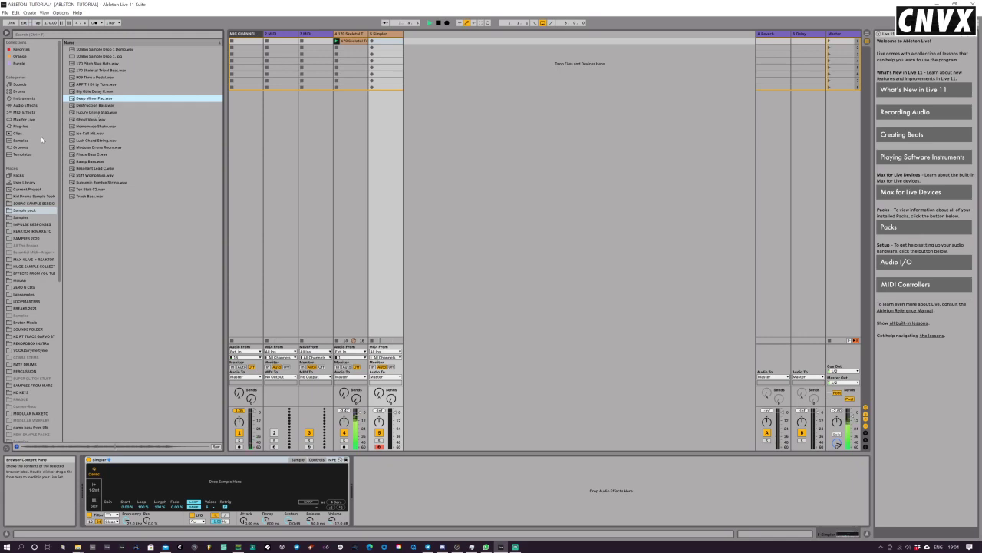
pyautogui.click(96, 140)
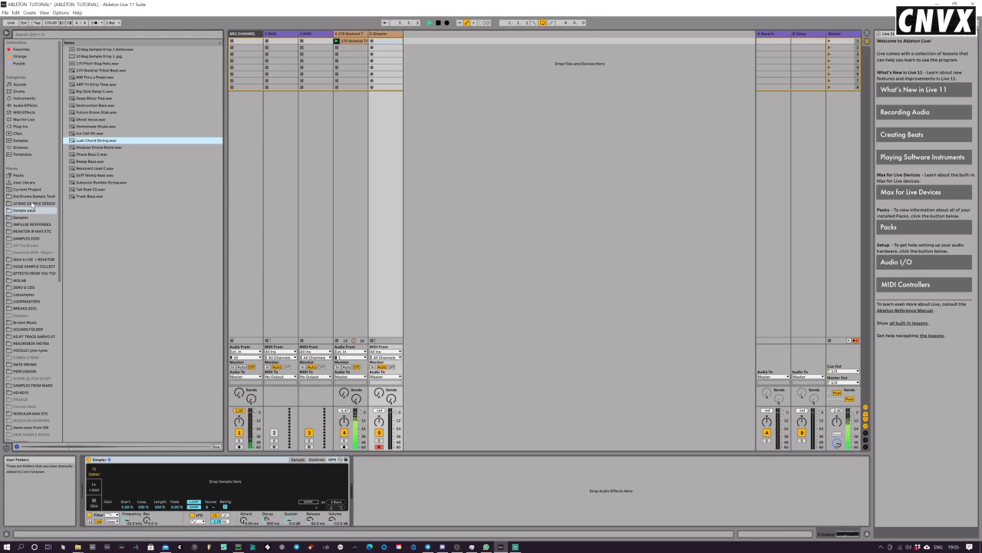
pyautogui.click(33, 196)
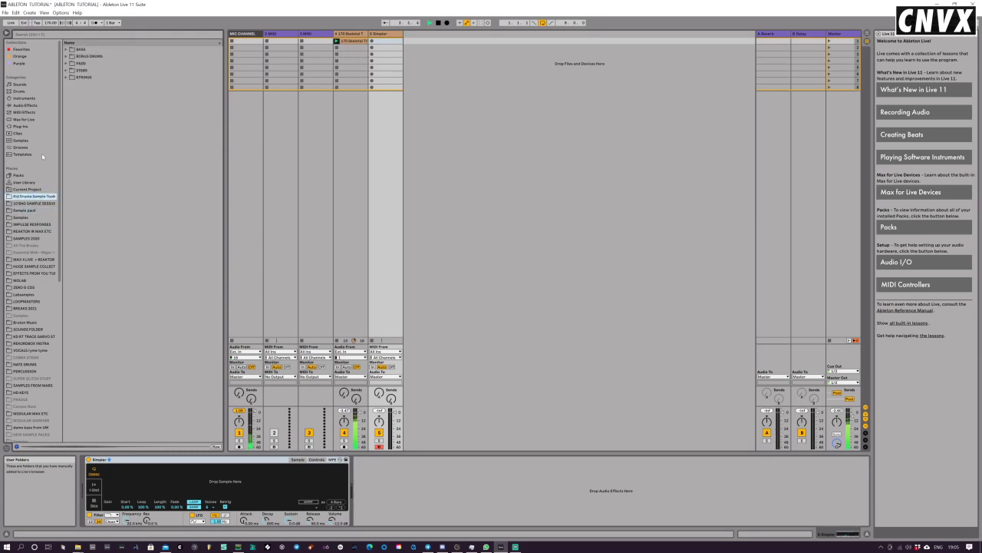
pyautogui.click(66, 78)
pyautogui.click(95, 99)
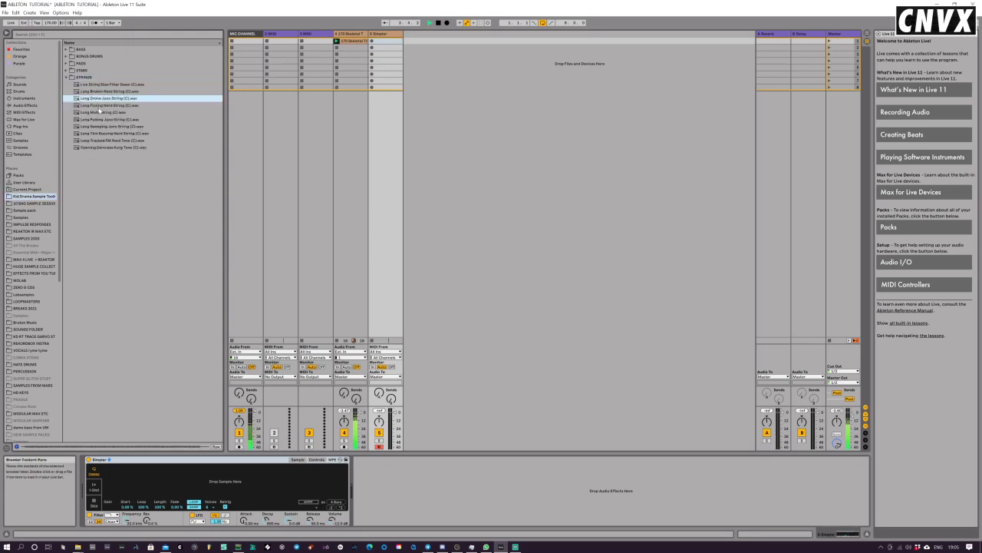
pyautogui.press('Down')
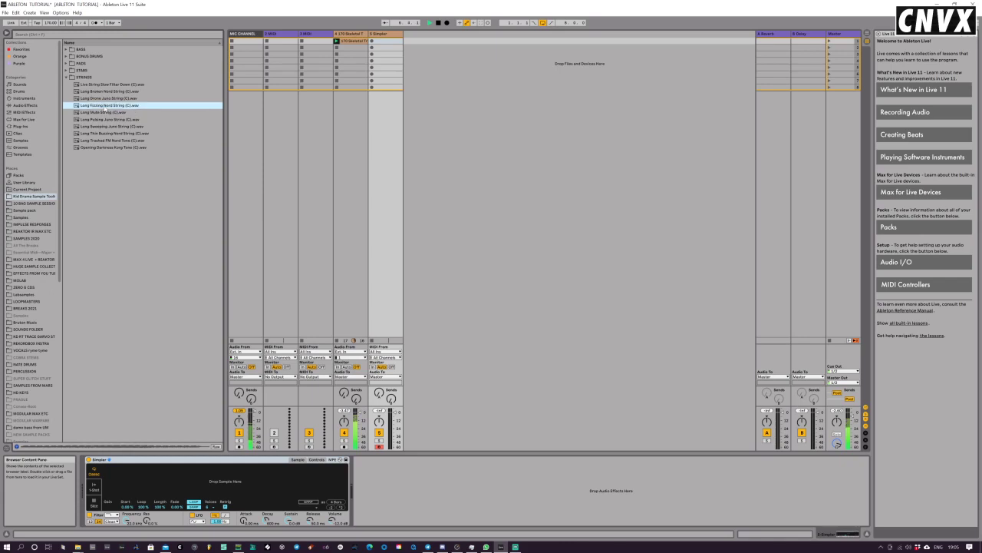
pyautogui.moveTo(104, 108); pyautogui.dragTo(179, 465)
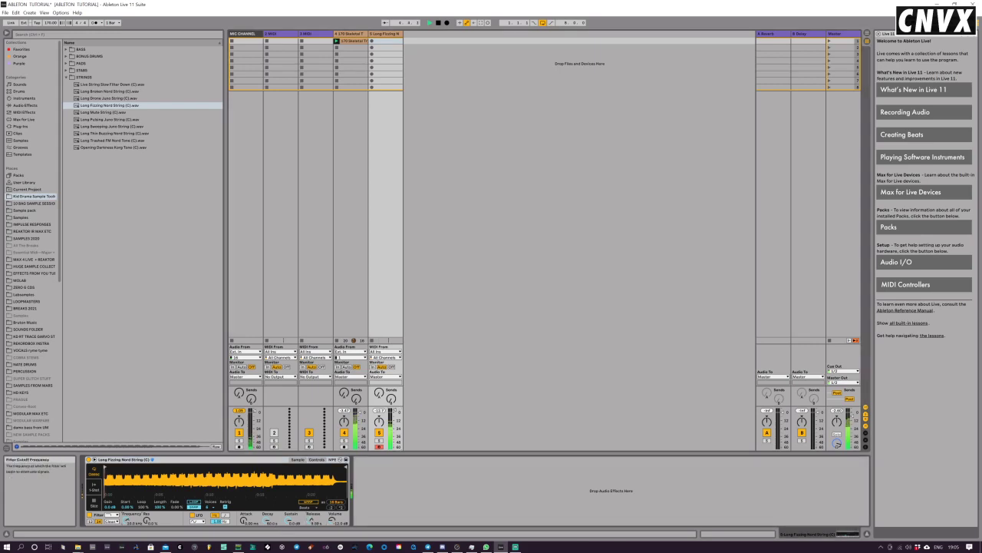
# Step: Lower Simpler's filter cutoff frequency and raise its number of voices
pyautogui.moveTo(126, 519); pyautogui.dragTo(126, 540)
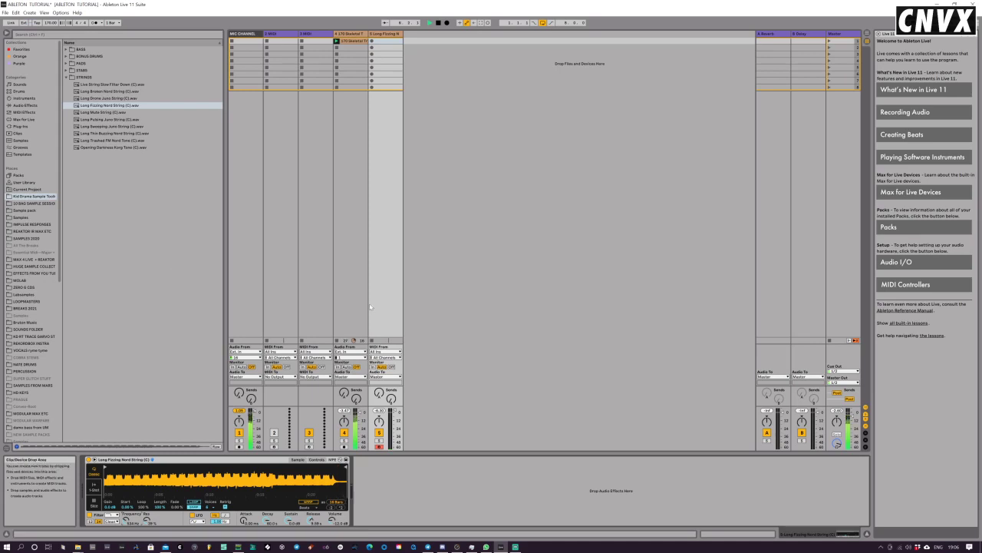
pyautogui.click(207, 506)
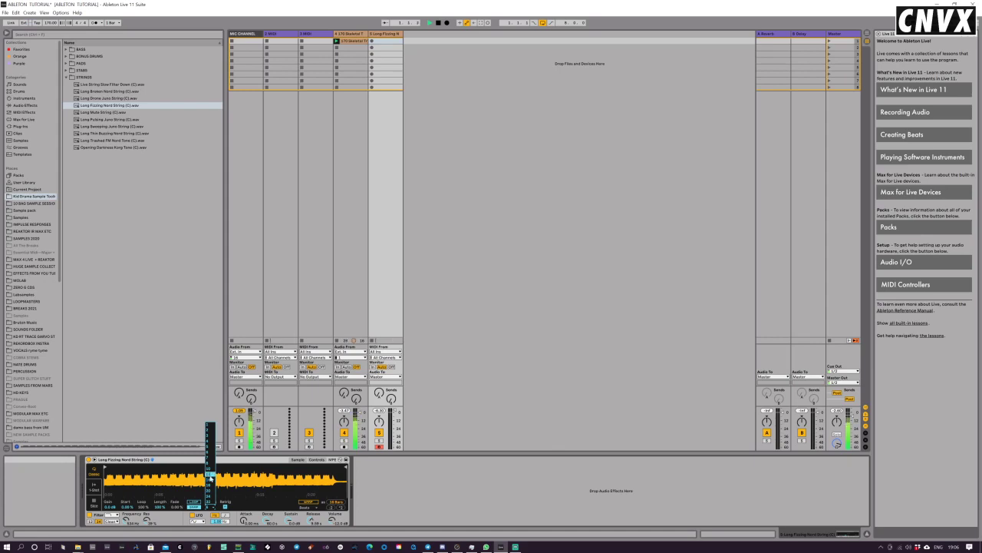
pyautogui.click(211, 477)
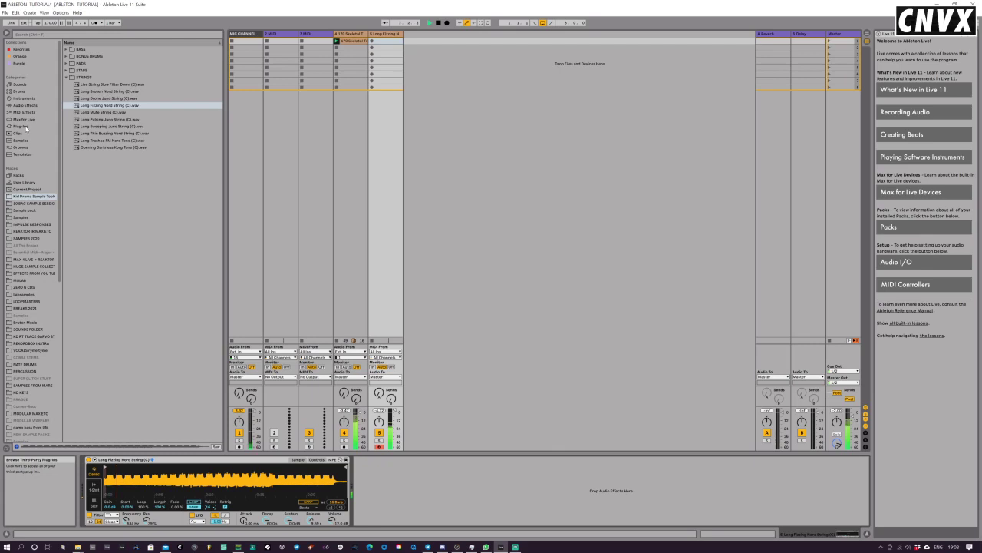
# Step: Add a Reverb after Simpler on the string track, adjust its settings and turn on Freeze
pyautogui.click(24, 105)
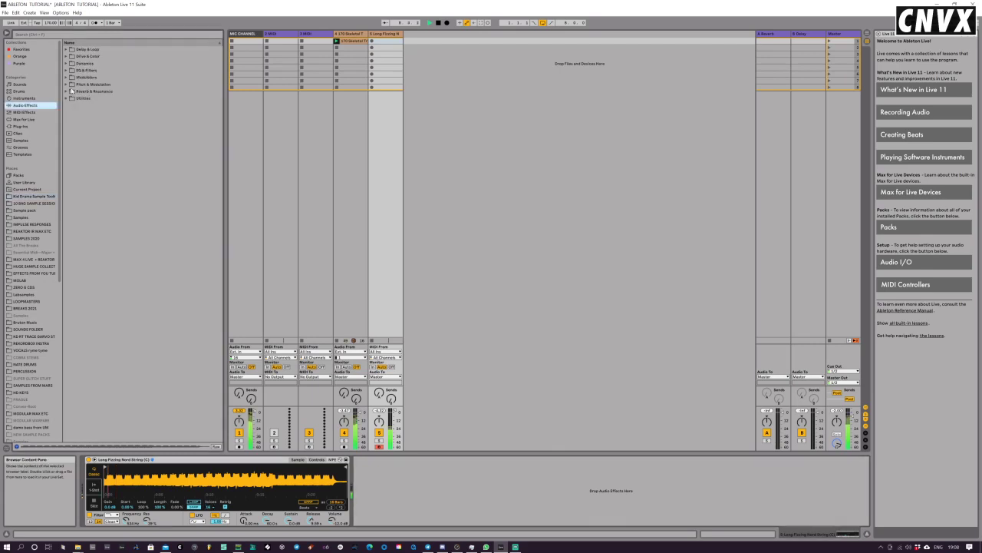
pyautogui.click(71, 92)
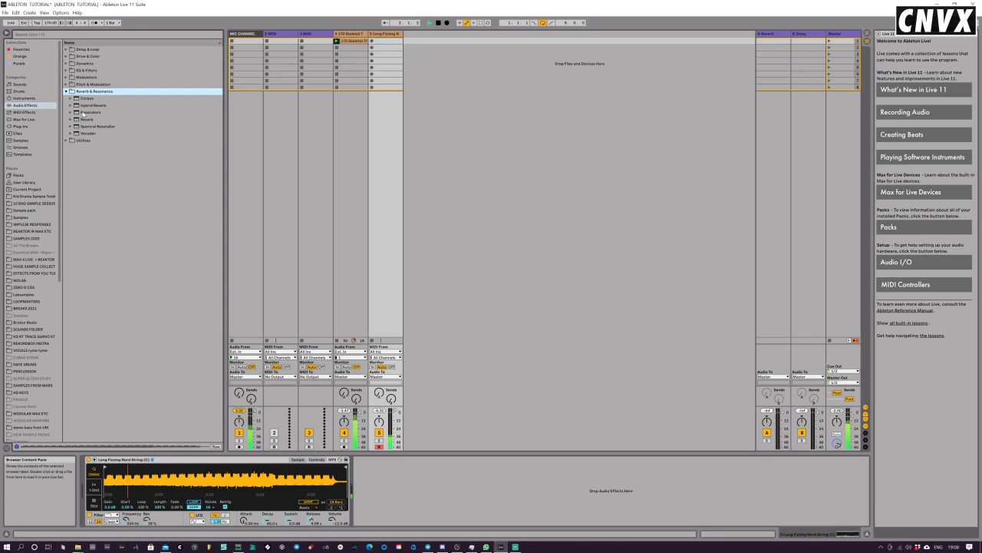
pyautogui.click(86, 119)
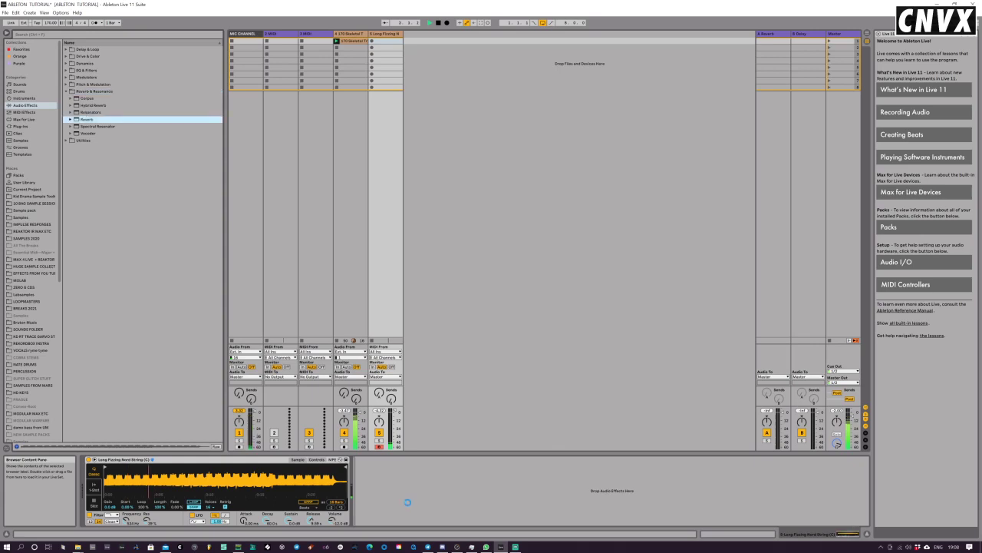
pyautogui.moveTo(408, 502); pyautogui.dragTo(453, 503)
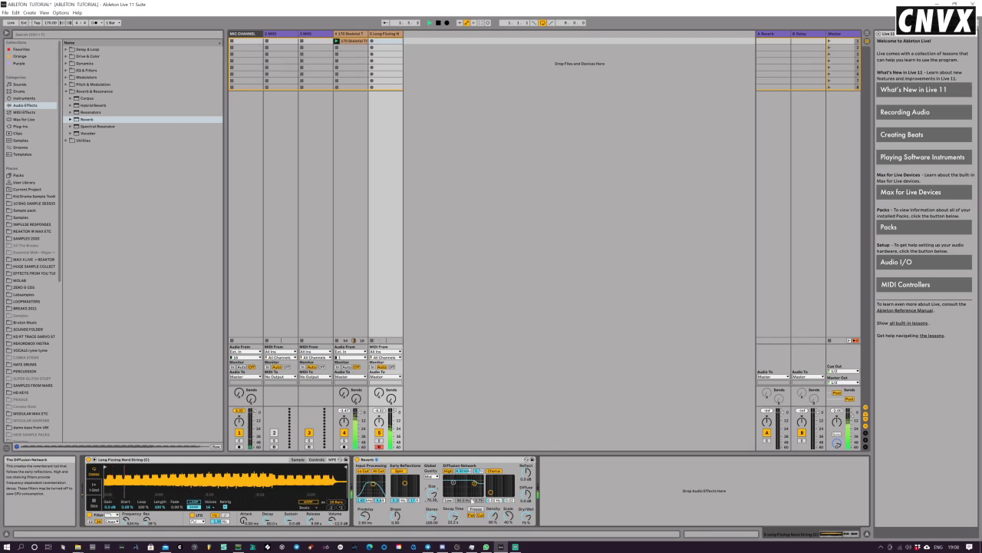
pyautogui.click(476, 509)
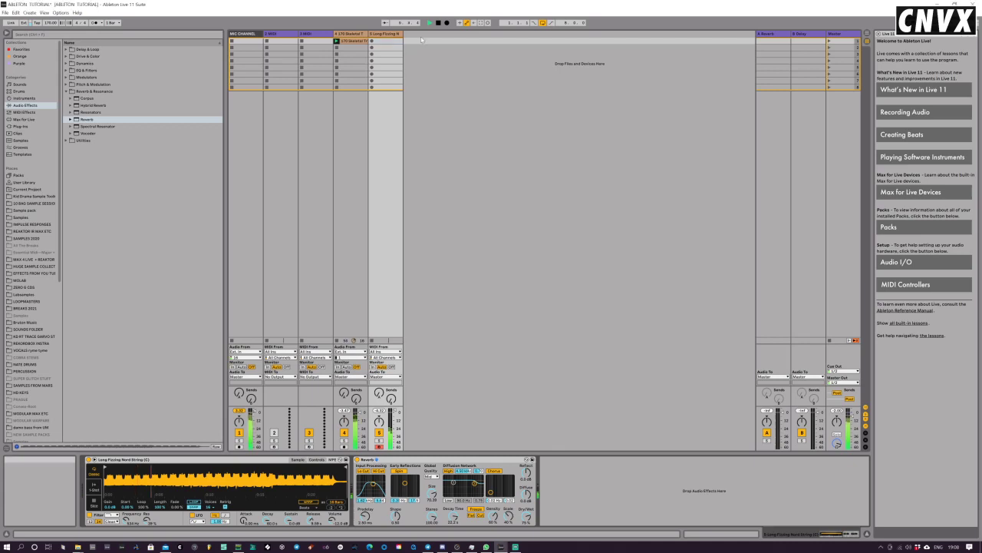
# Step: Record the frozen reverb into the first slot of a new audio track fed by the string track, and switch off the Reverb
pyautogui.hotkey('ctrl', 't')
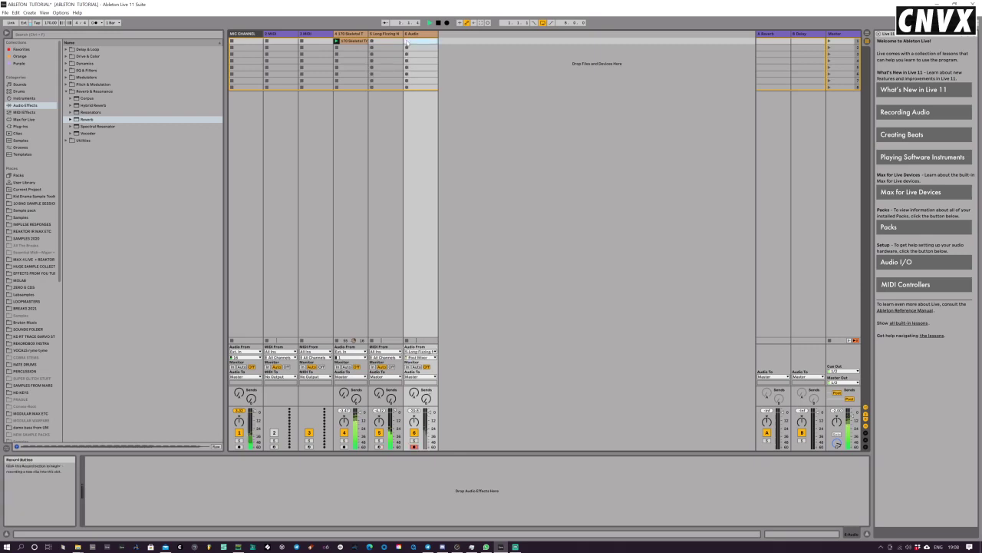
pyautogui.click(407, 42)
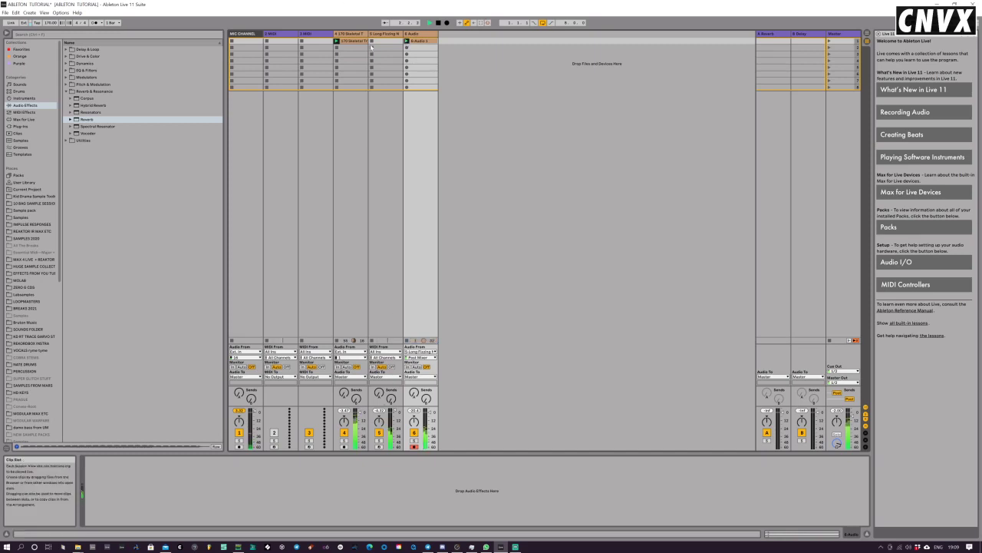
pyautogui.click(372, 46)
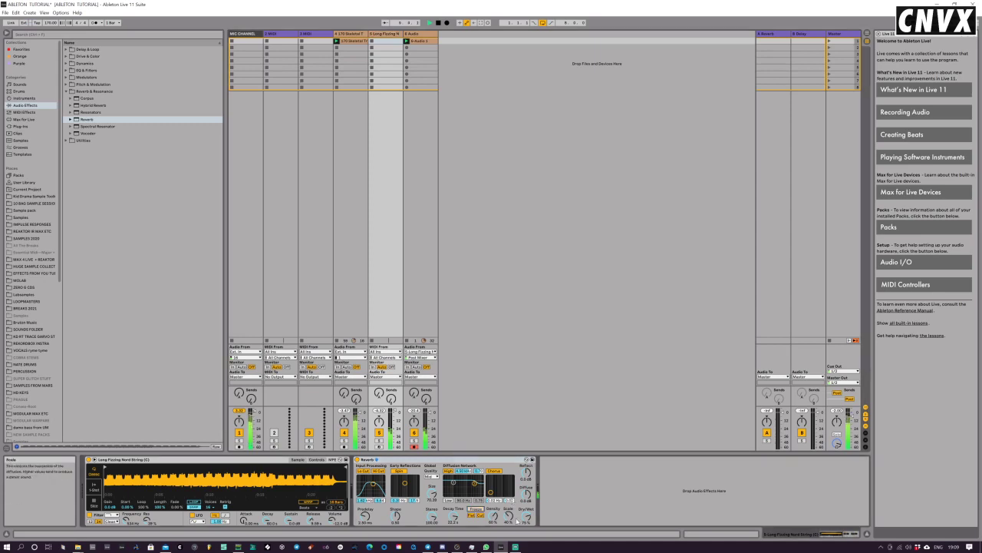
pyautogui.click(357, 459)
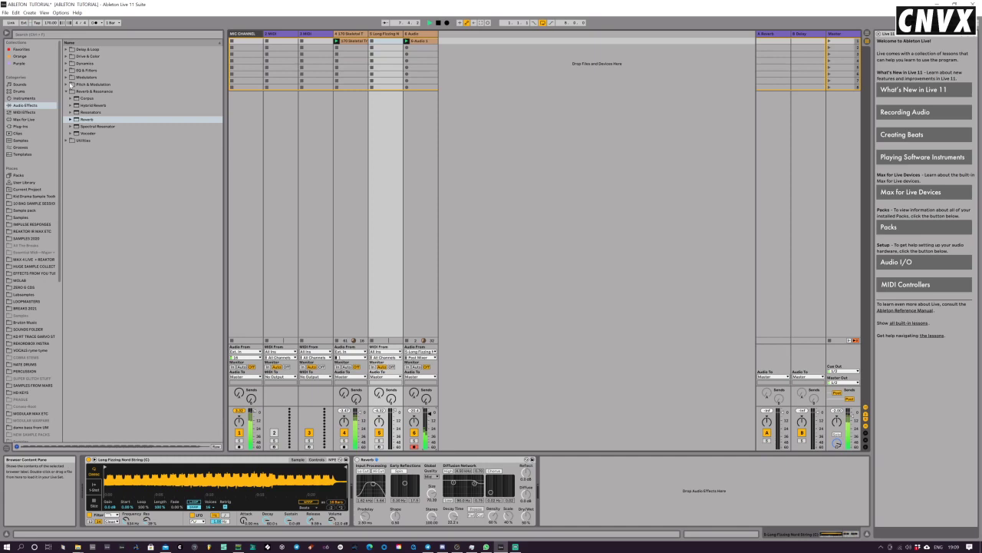
# Step: Place an Overdrive effect on the recorded reverb track, adjusting its bandpass filter and reducing its dry/wet amount
pyautogui.click(66, 64)
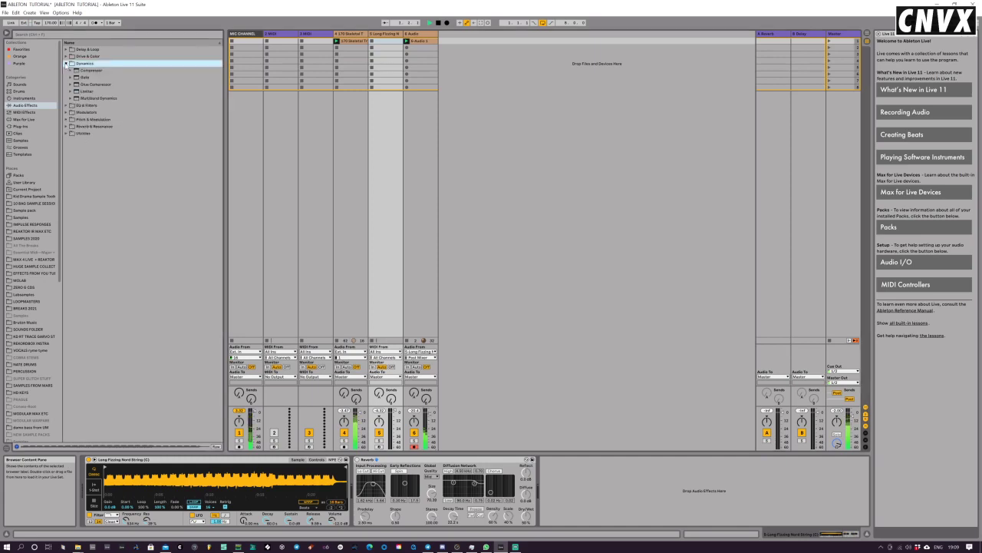
pyautogui.click(86, 56)
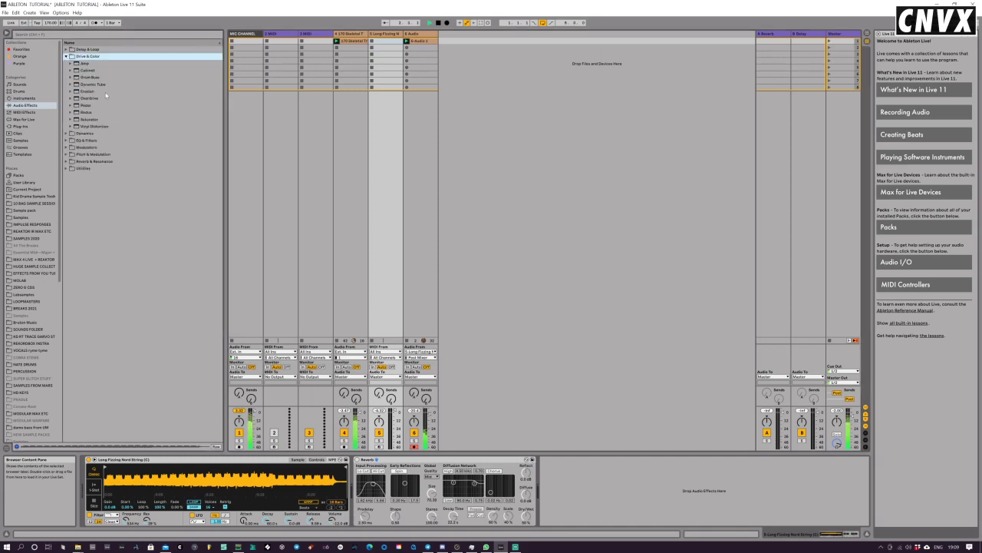
pyautogui.click(105, 98)
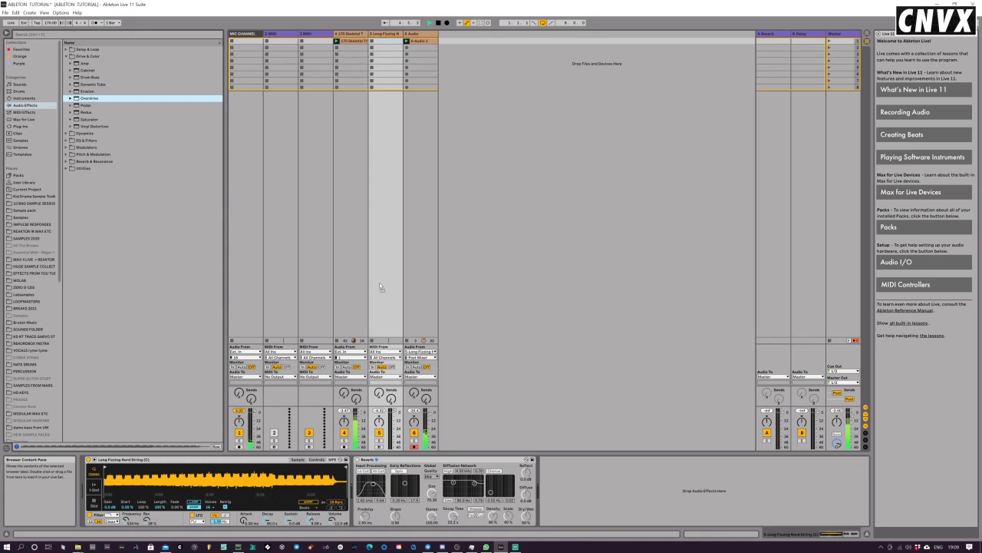
pyautogui.press('Return')
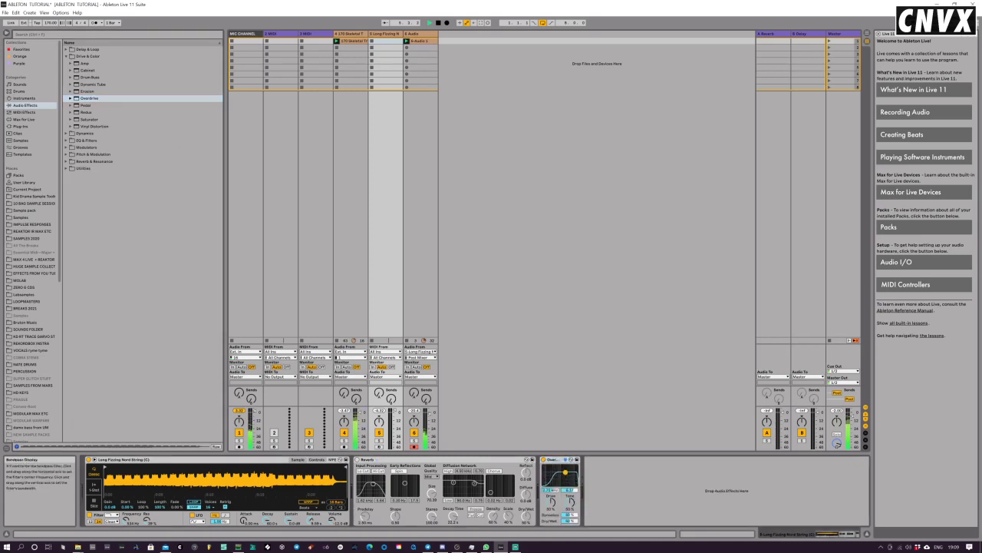
pyautogui.moveTo(566, 473); pyautogui.dragTo(552, 506)
pyautogui.moveTo(554, 460); pyautogui.dragTo(421, 146)
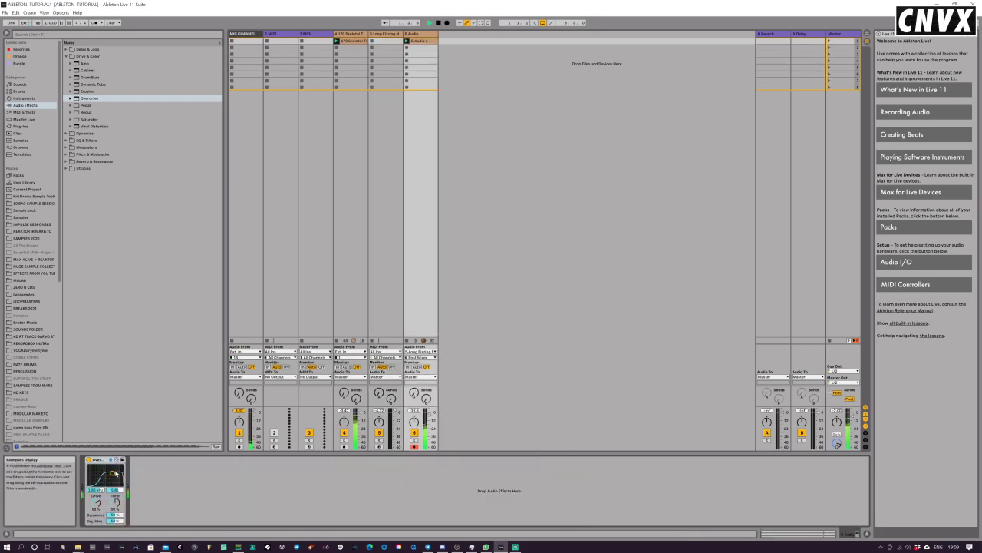
pyautogui.moveTo(113, 472); pyautogui.dragTo(113, 470)
pyautogui.moveTo(115, 520); pyautogui.dragTo(115, 524)
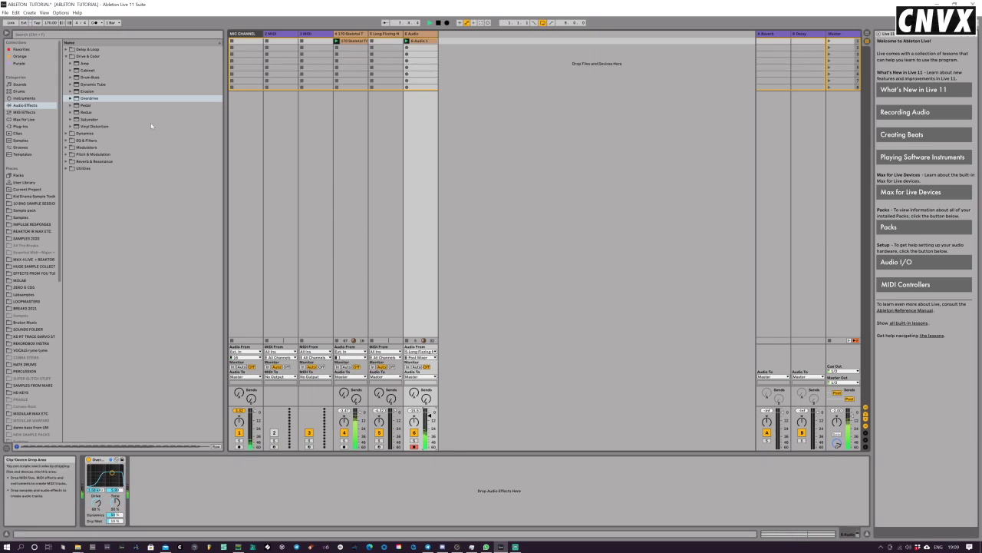
# Step: Arm the Long Fizzing Nord String track and record a MIDI clip into its first slot
pyautogui.click(386, 33)
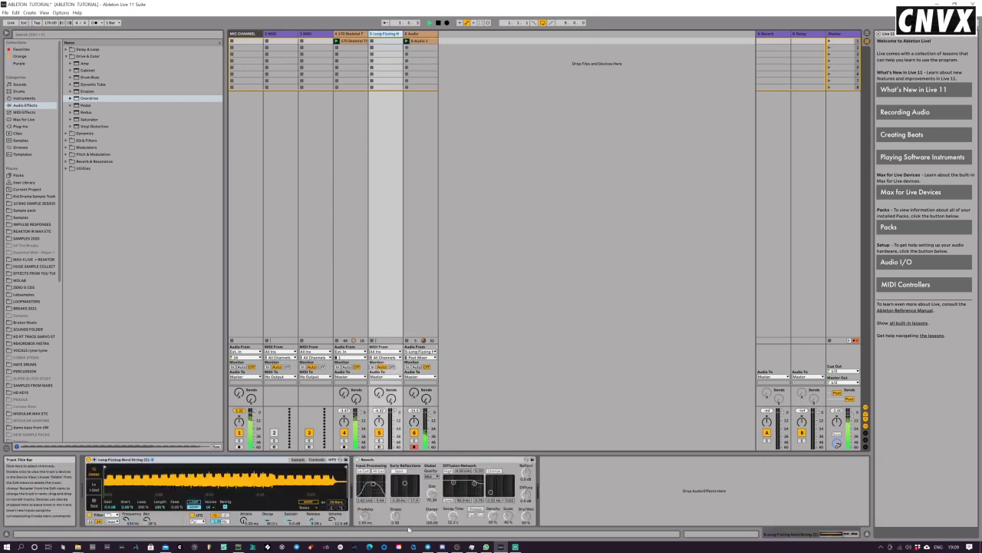
pyautogui.click(379, 447)
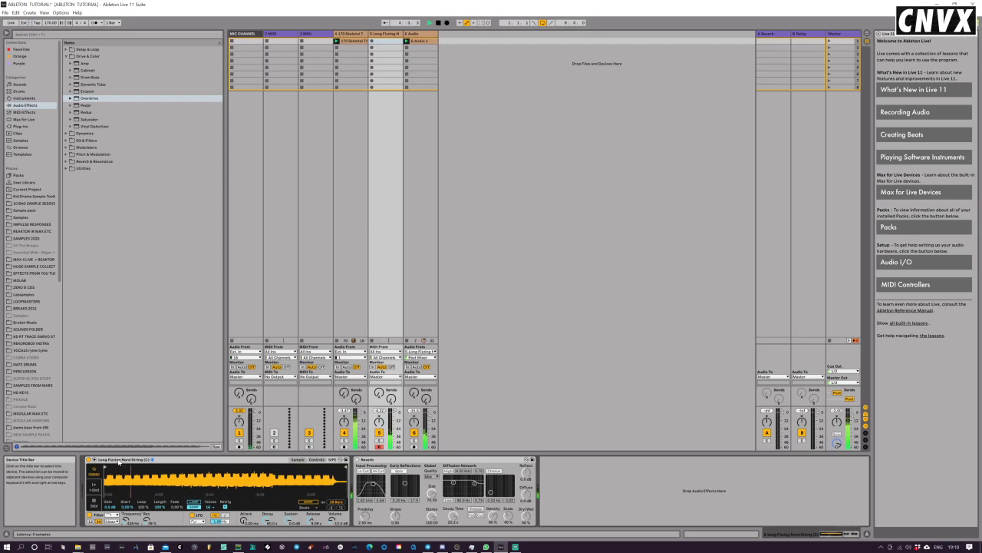
pyautogui.click(371, 41)
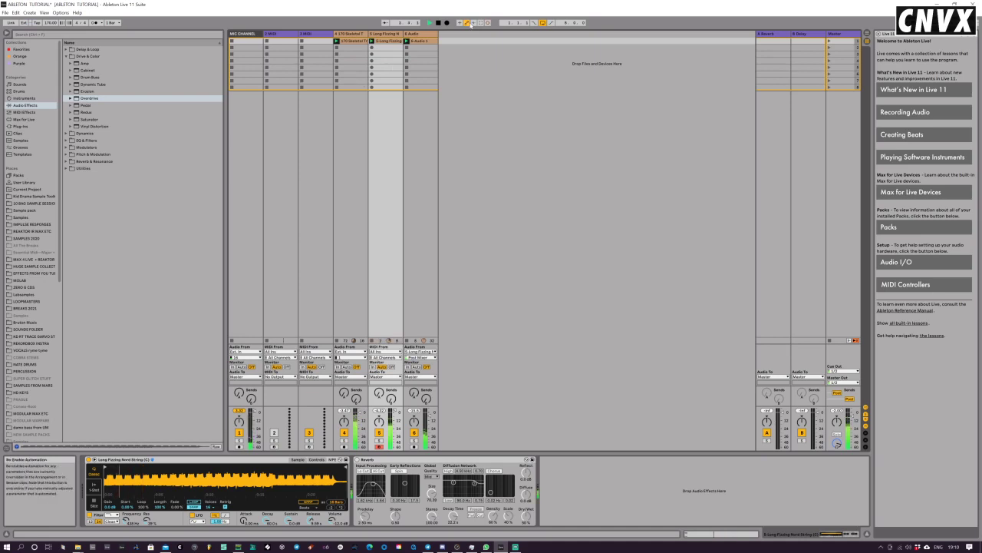
# Step: Insert another audio track with the Long Fizzing Nord String track as input, arm it and start recording in its first slot
pyautogui.rightClick(447, 35)
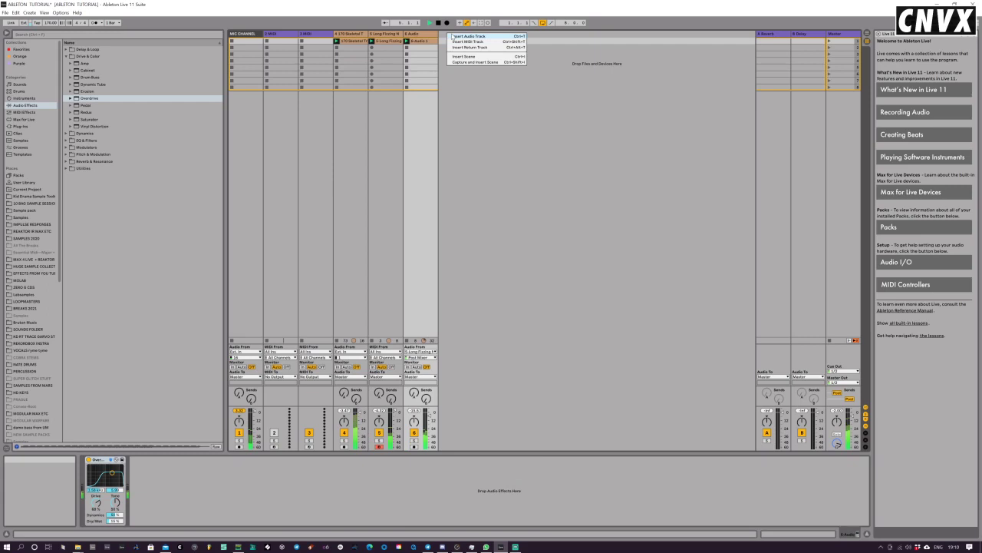
pyautogui.click(454, 37)
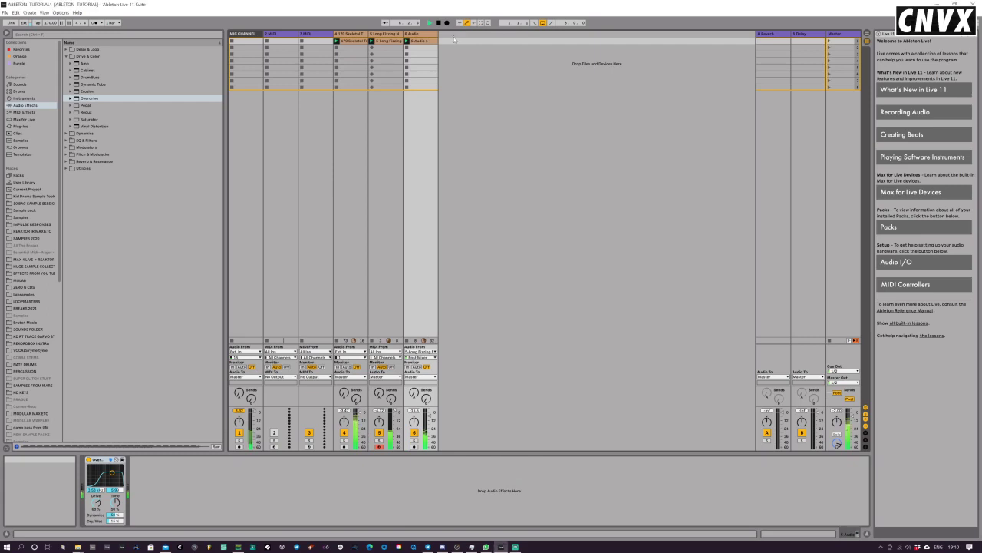
pyautogui.click(455, 351)
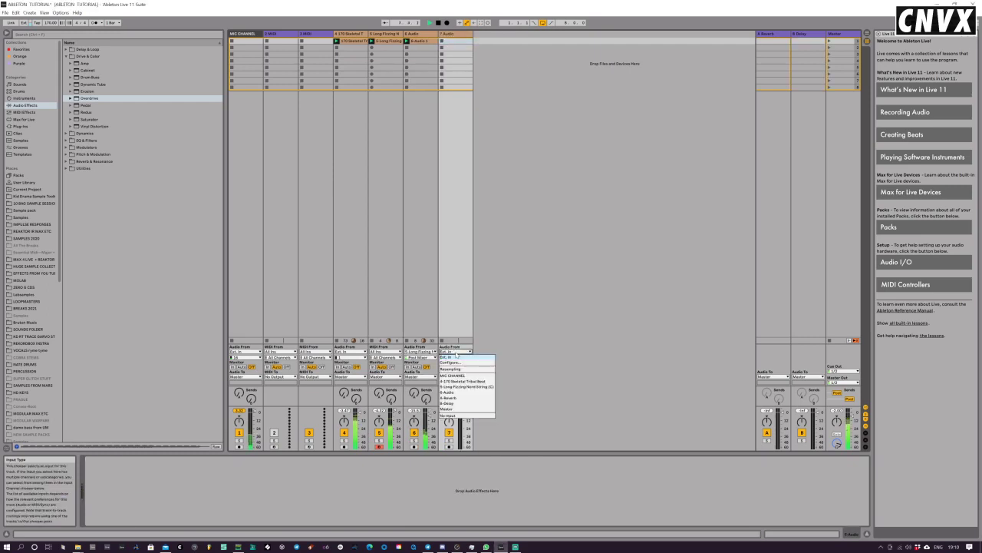
pyautogui.click(461, 386)
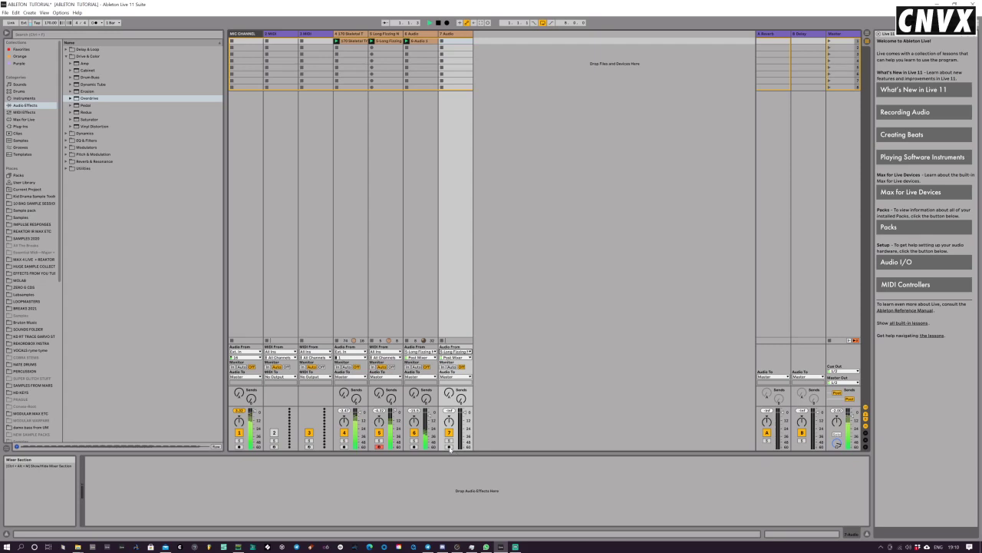
pyautogui.click(442, 41)
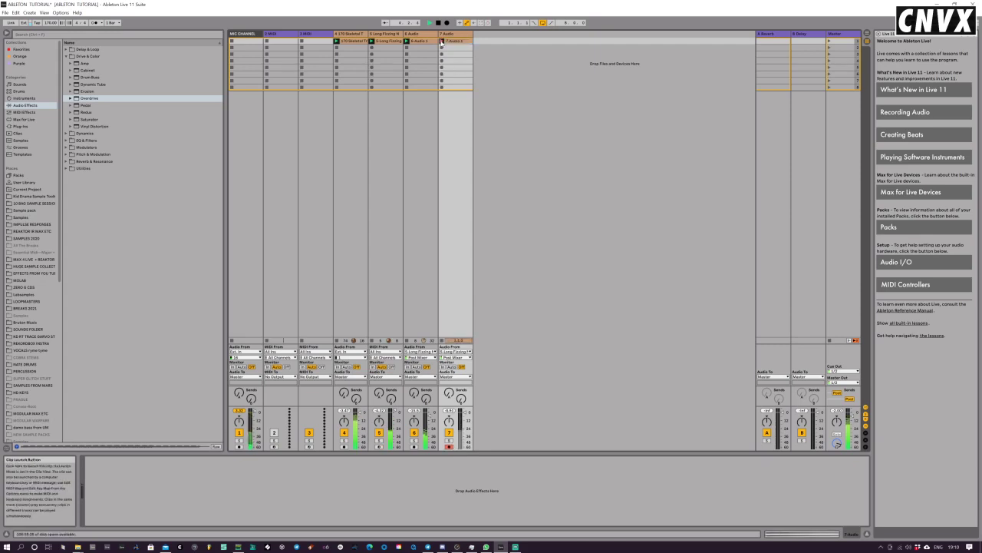
# Step: Finish recording the 7 Audio clip, stop the string track and delete its MIDI clip from the first slot
pyautogui.click(442, 41)
pyautogui.click(373, 48)
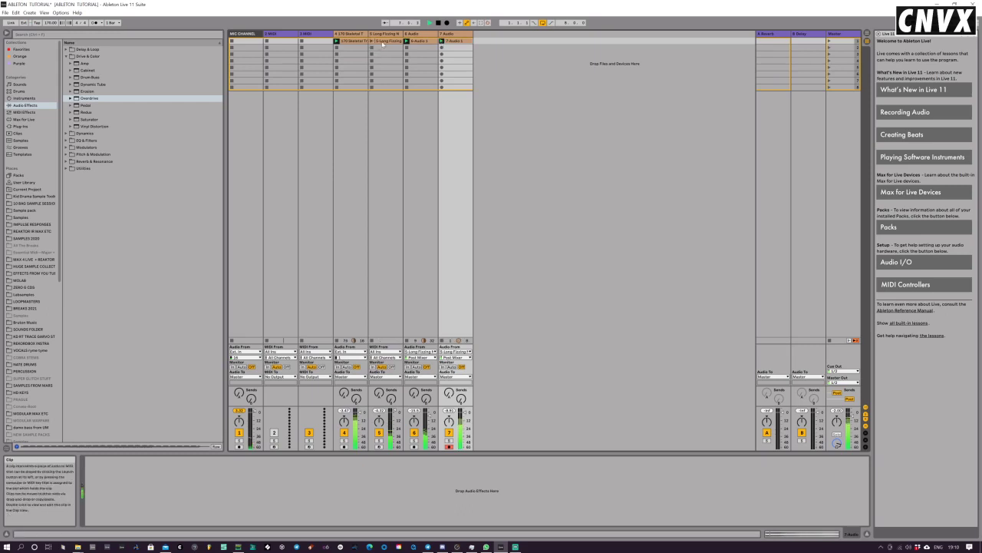
pyautogui.click(382, 43)
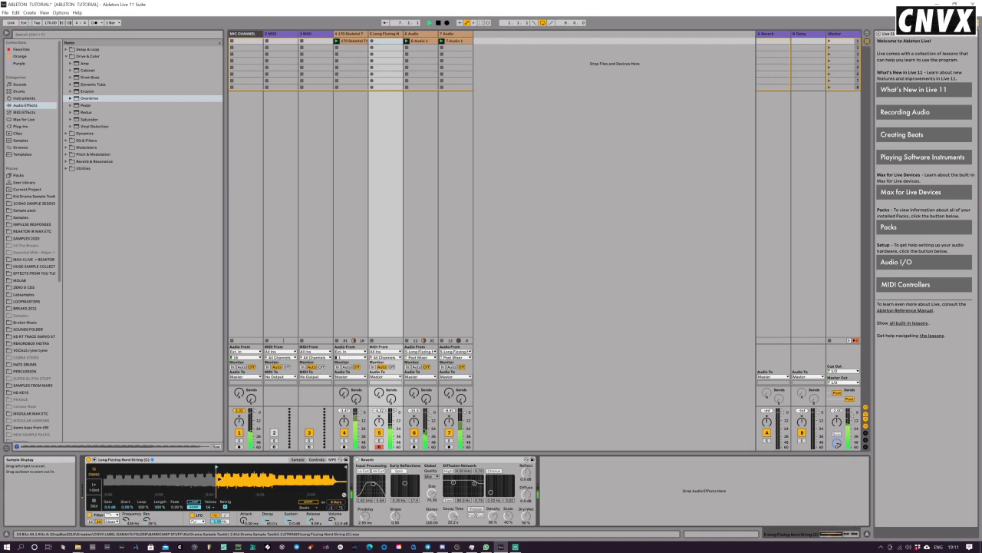
# Step: Try different sample start positions across the Long Fizzing Nord String waveform in Simpler, settling near the beginning of the sample
pyautogui.click(187, 466)
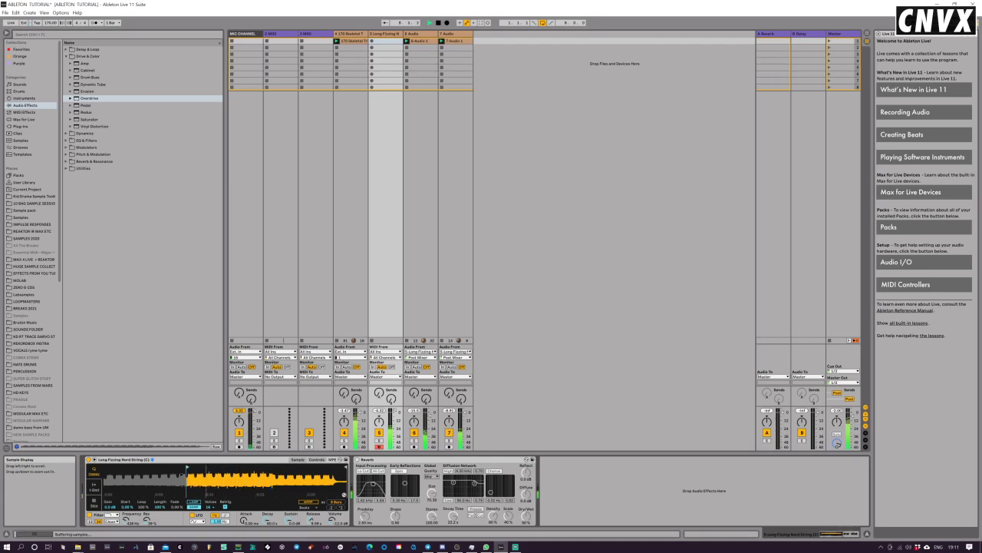
pyautogui.click(169, 467)
pyautogui.click(263, 466)
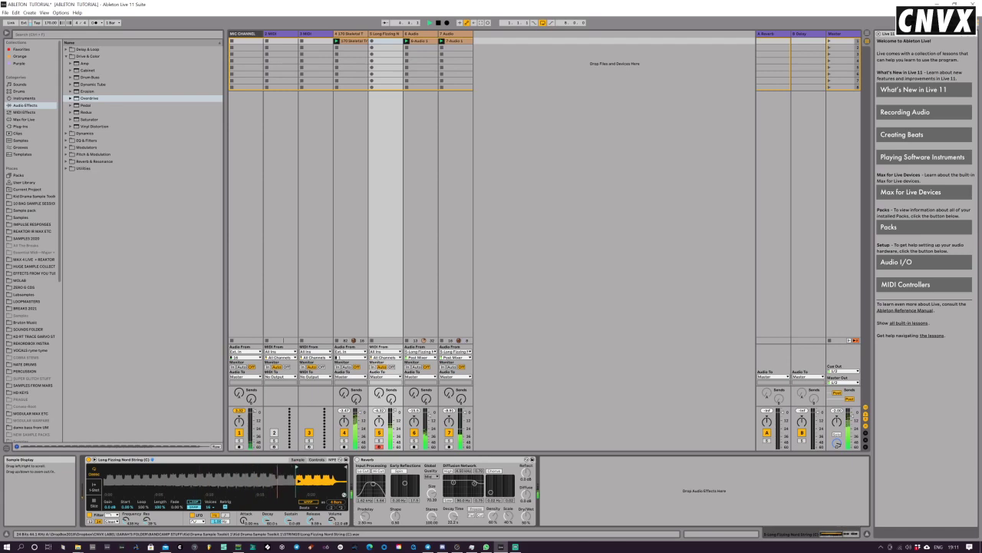
pyautogui.click(244, 468)
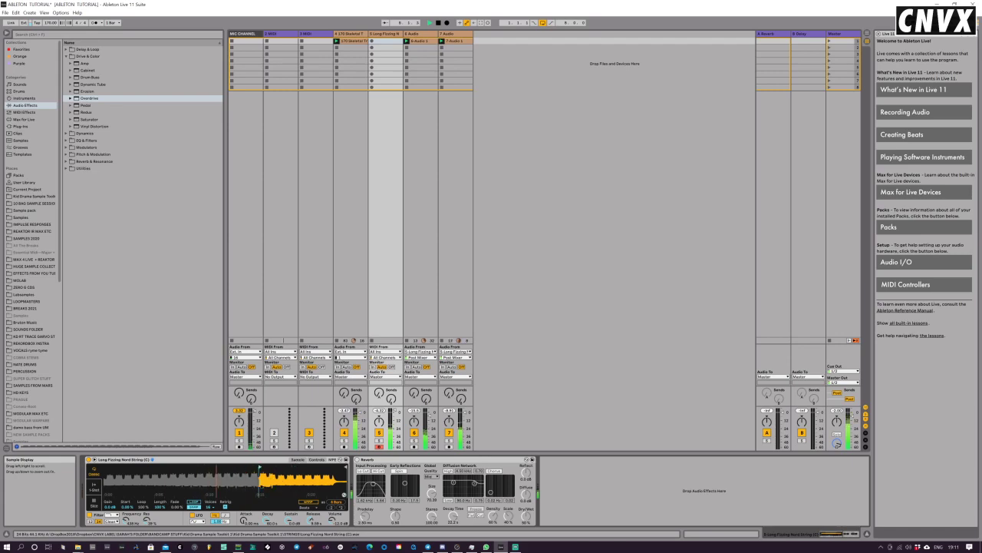
pyautogui.click(216, 468)
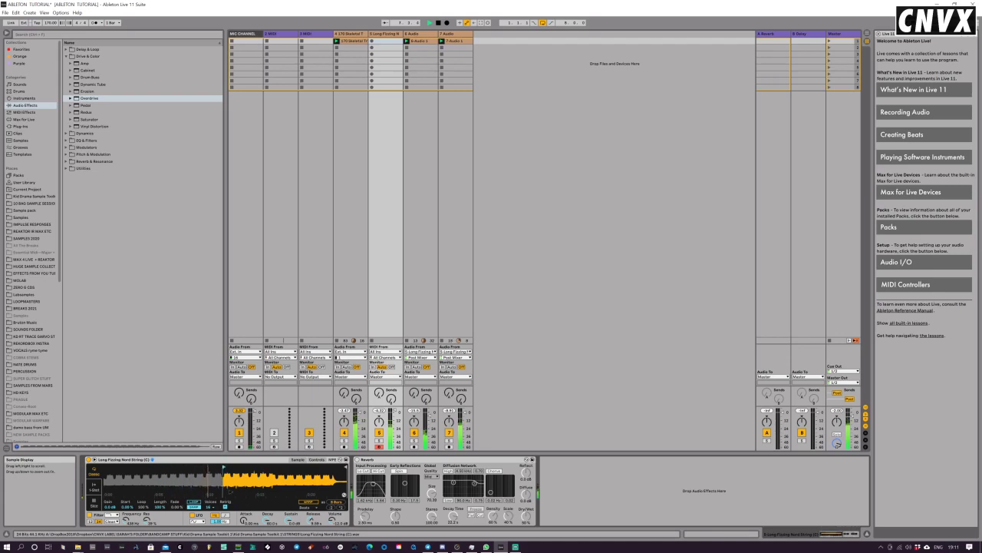
pyautogui.click(267, 468)
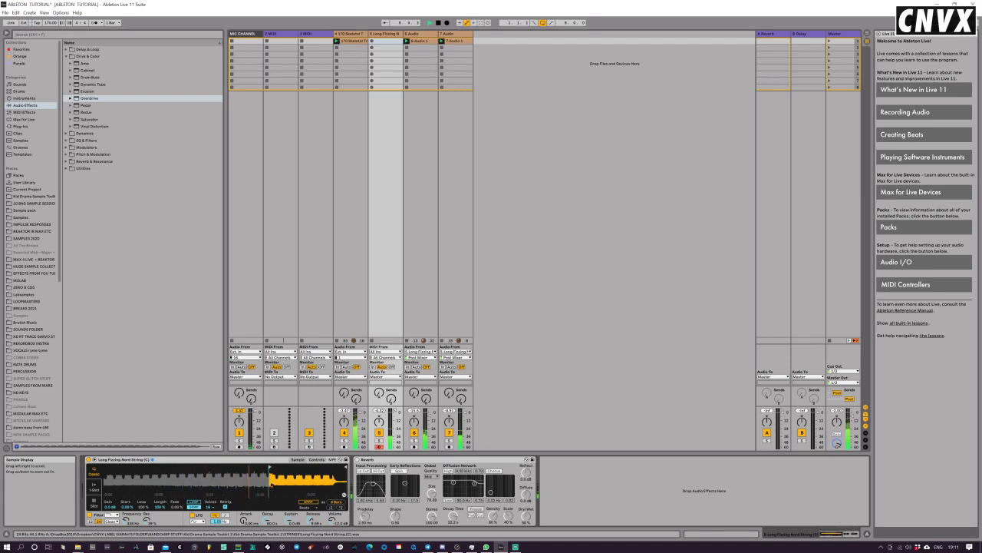
pyautogui.click(218, 481)
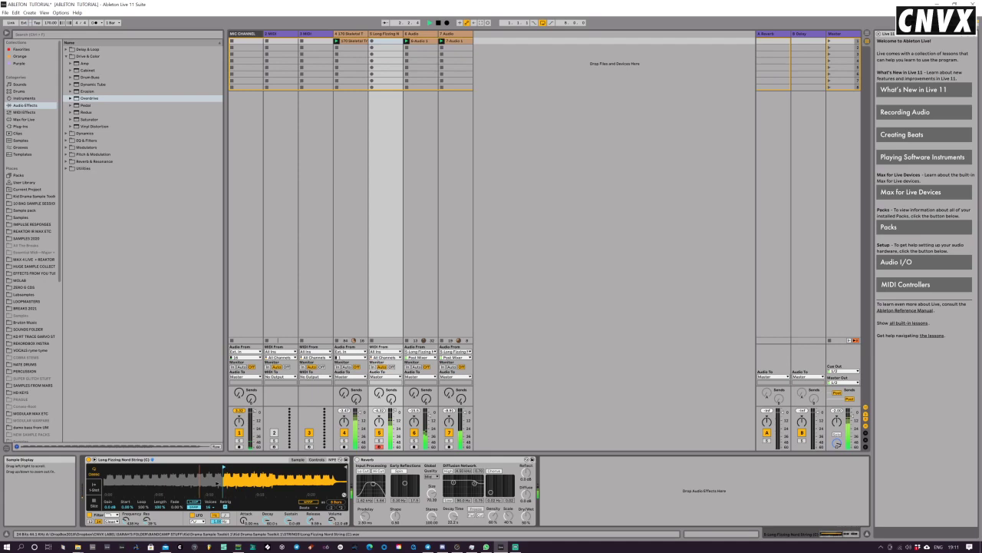
pyautogui.click(193, 477)
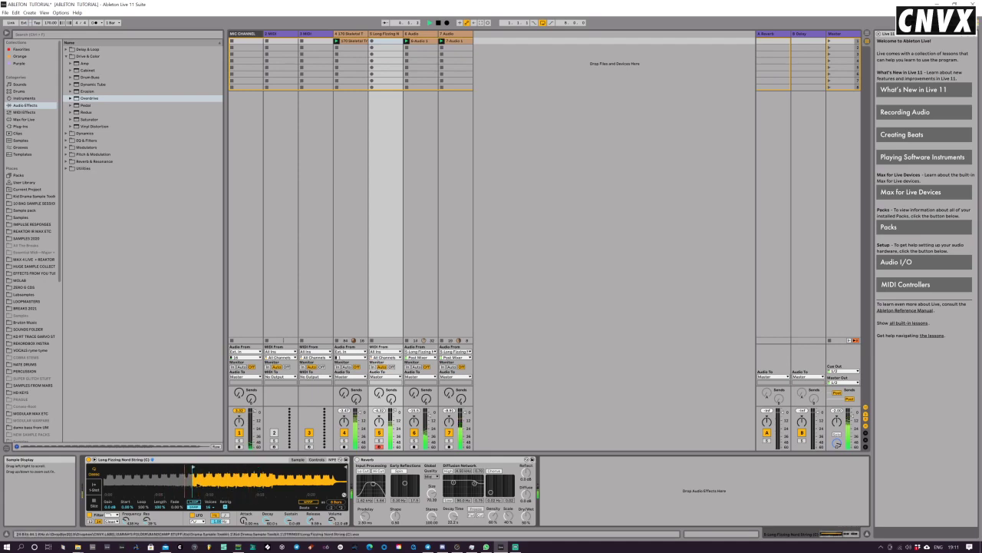
pyautogui.click(268, 468)
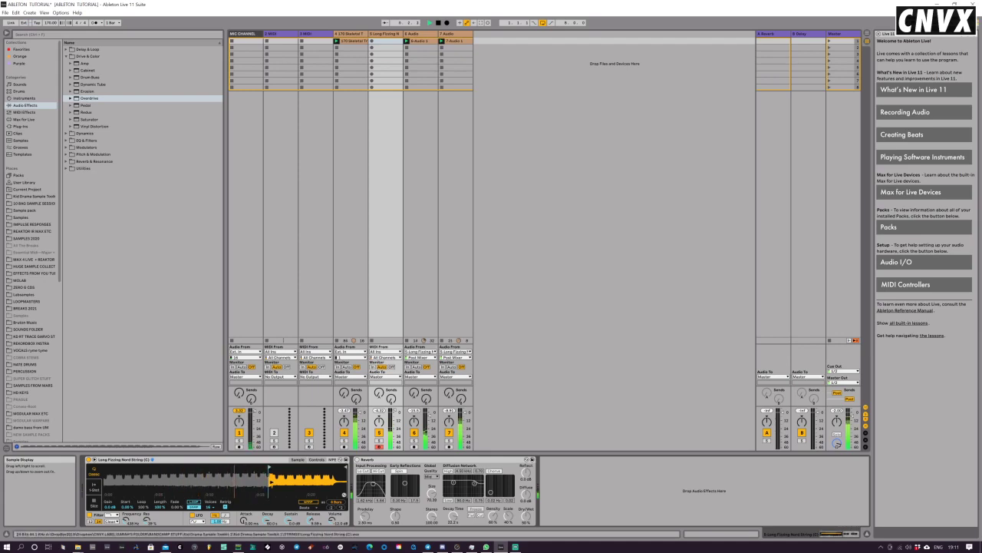
pyautogui.click(231, 468)
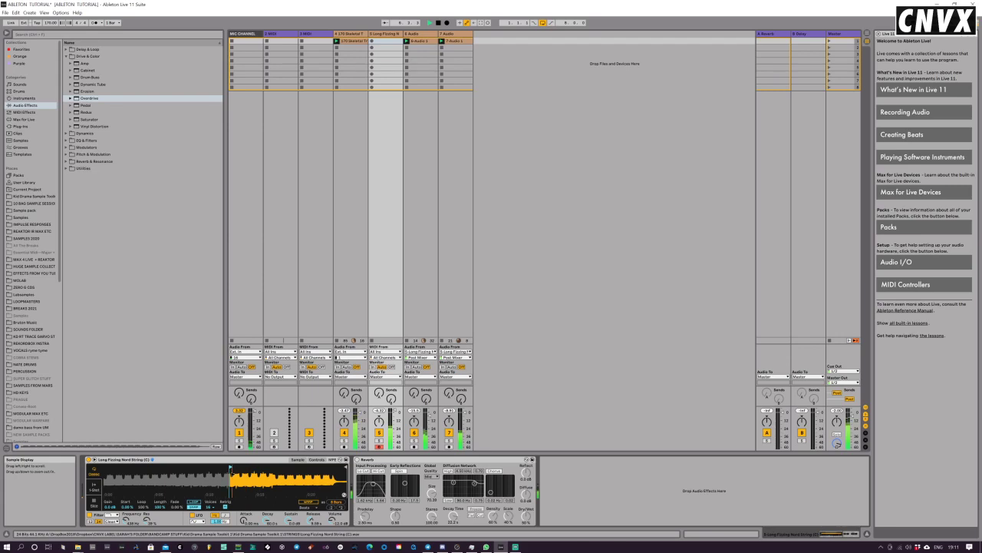
pyautogui.click(212, 468)
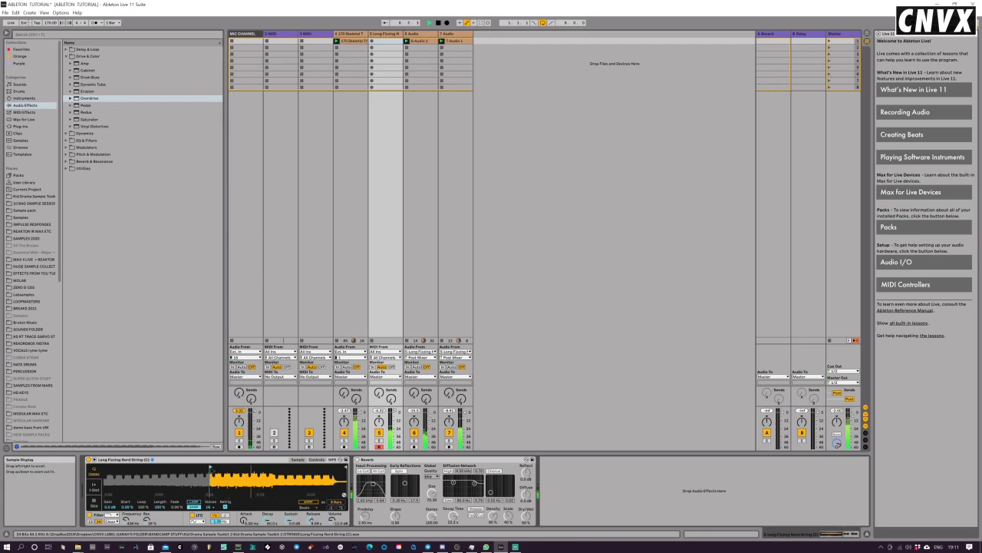
pyautogui.click(184, 469)
pyautogui.click(196, 468)
pyautogui.click(191, 469)
pyautogui.click(250, 468)
pyautogui.click(271, 468)
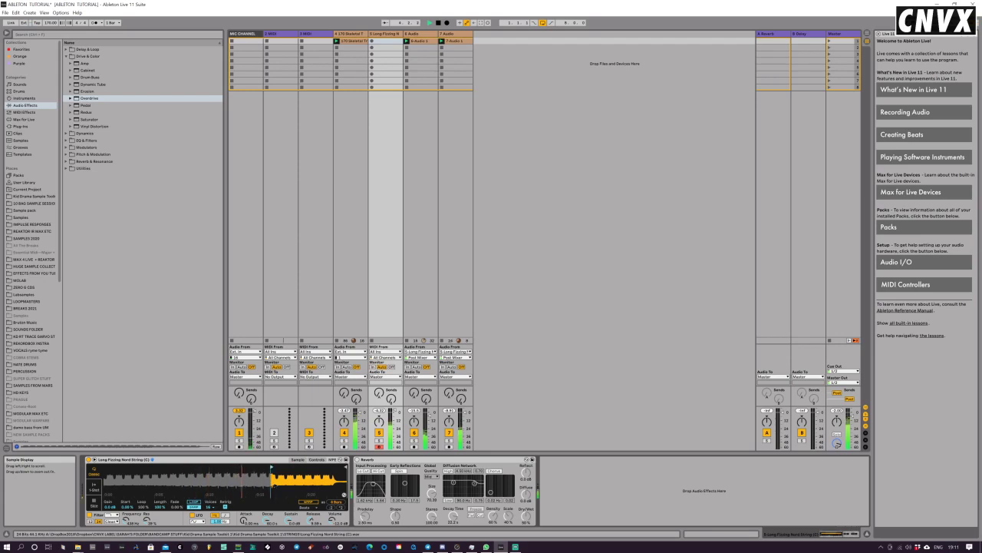
pyautogui.click(152, 468)
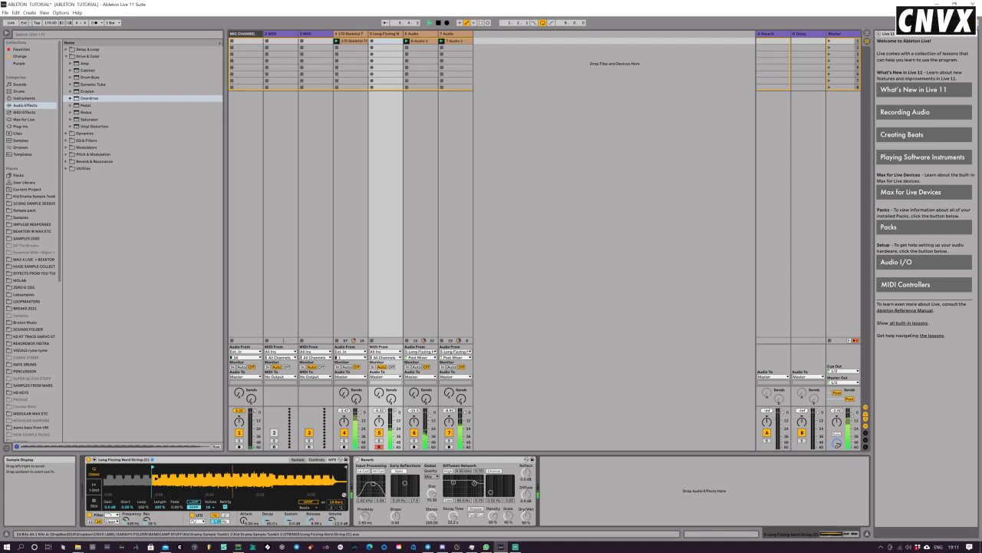
pyautogui.click(157, 468)
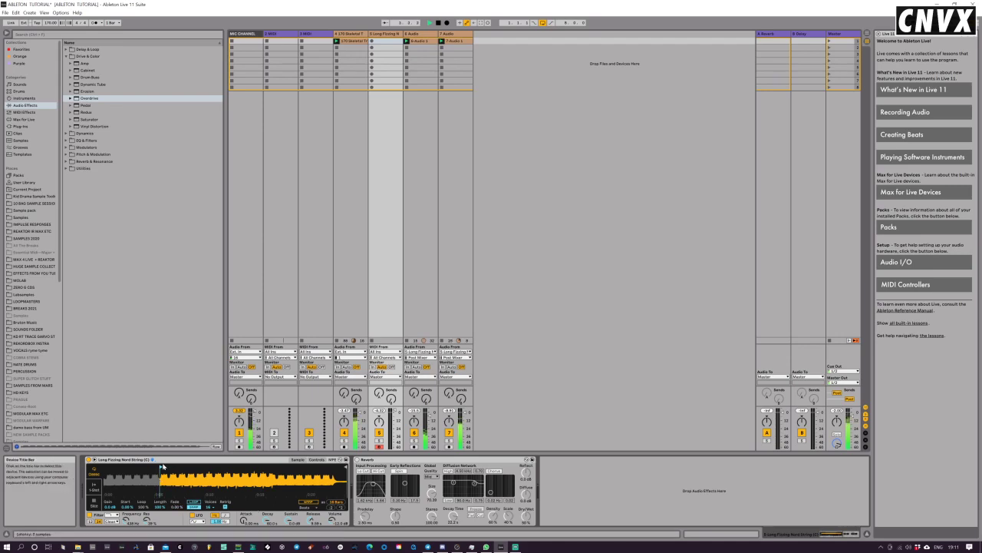
pyautogui.moveTo(162, 466); pyautogui.dragTo(127, 466)
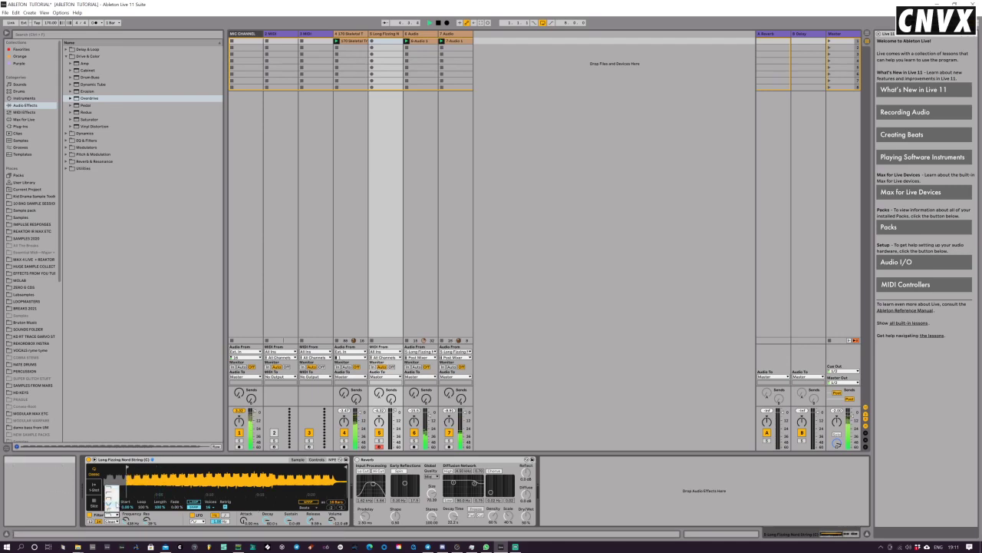
# Step: Adjust Simpler's filter type, cutoff and release for the string sound, and switch the Reverb back on
pyautogui.click(116, 504)
pyautogui.moveTo(127, 520)
pyautogui.mouseDown()
pyautogui.moveTo(128, 504)
pyautogui.moveTo(147, 507)
pyautogui.moveTo(127, 525)
pyautogui.mouseUp()
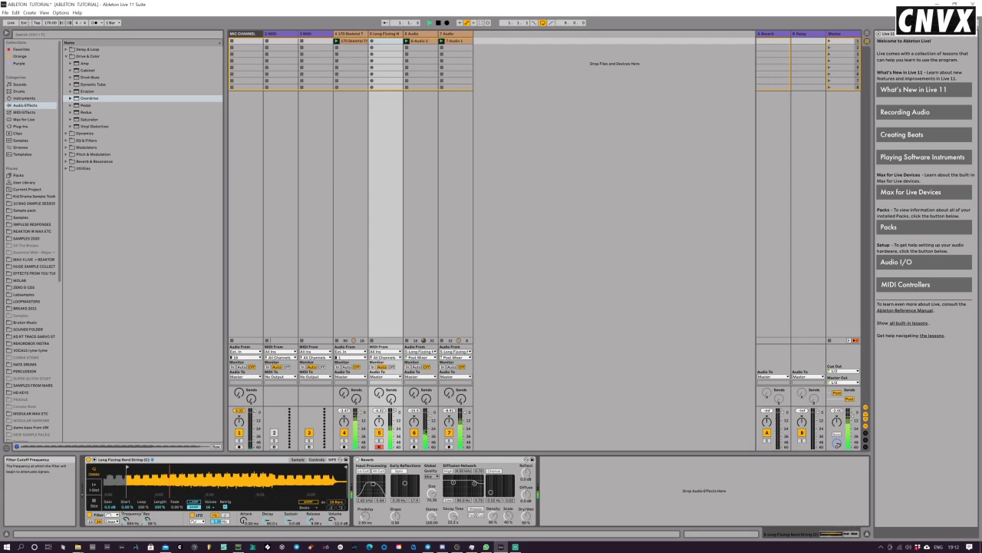
pyautogui.moveTo(314, 519); pyautogui.dragTo(313, 508)
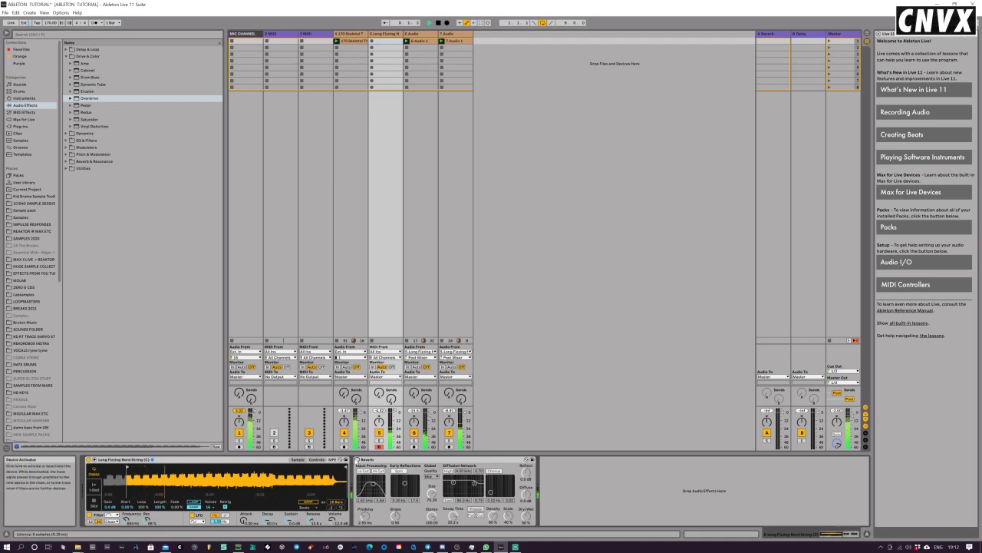
pyautogui.click(357, 459)
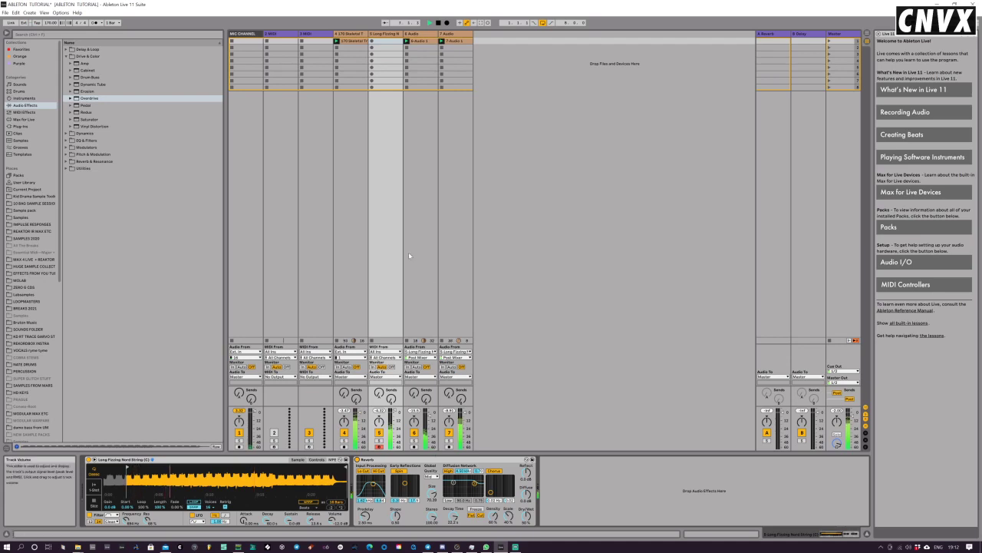
# Step: Record a new MIDI clip into the string track's first slot and open its notes for editing
pyautogui.click(372, 41)
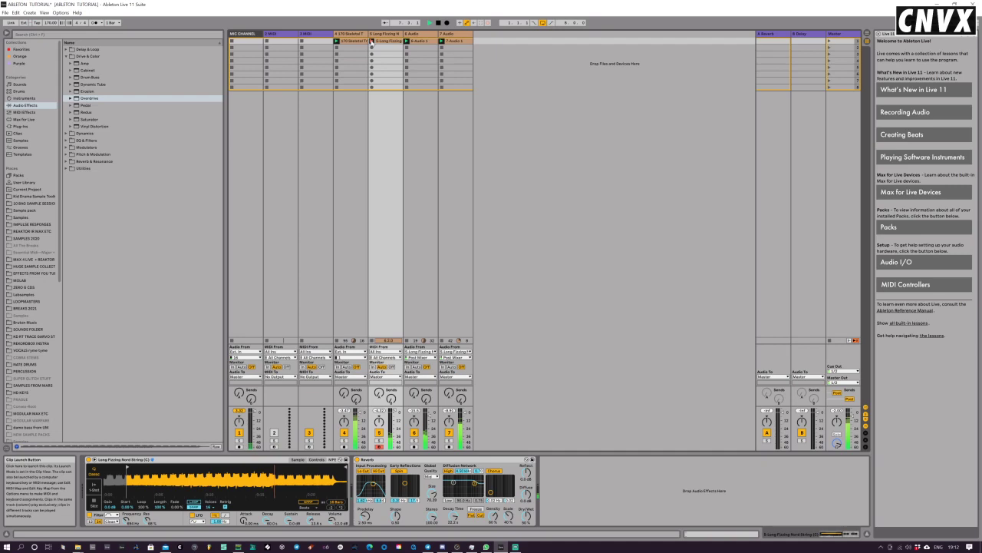
pyautogui.click(372, 42)
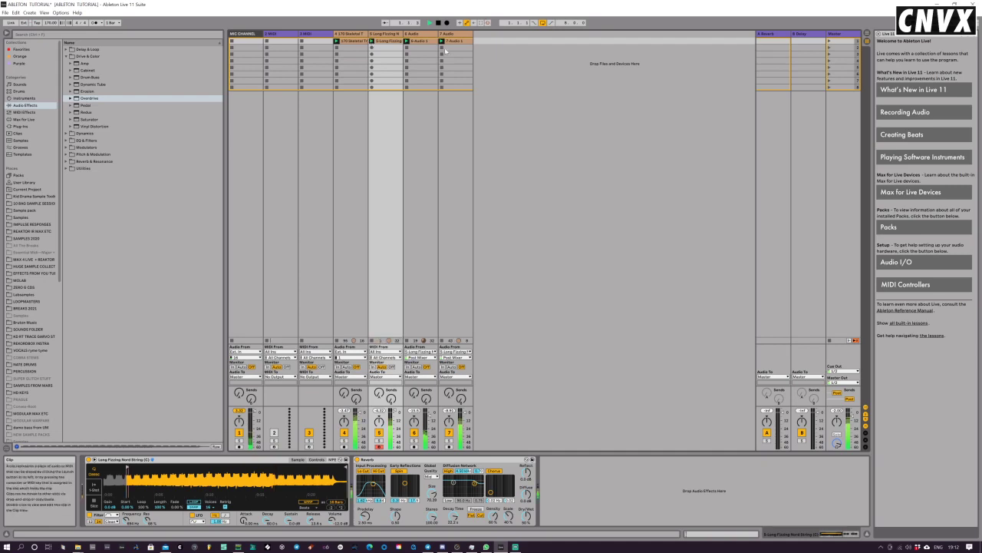
pyautogui.click(377, 41)
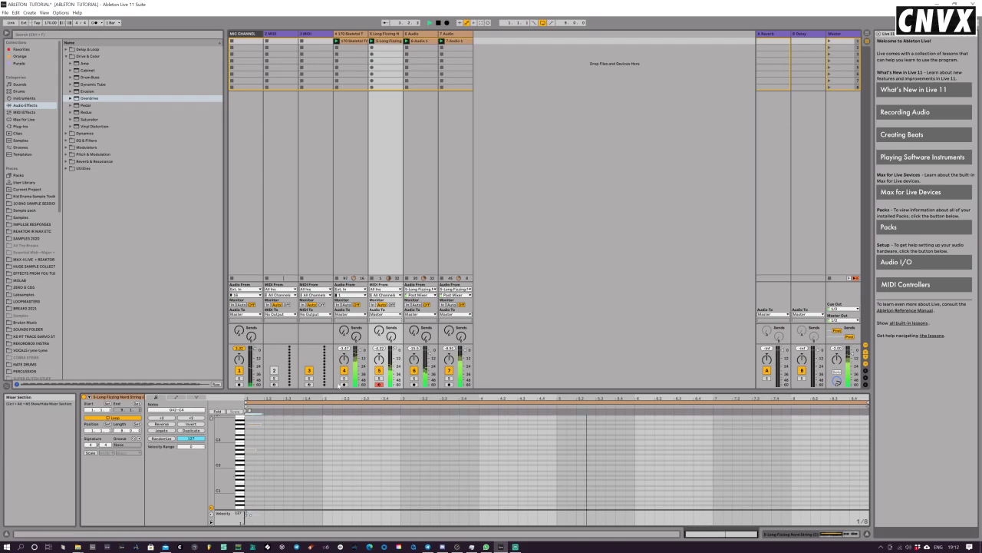
pyautogui.click(257, 436)
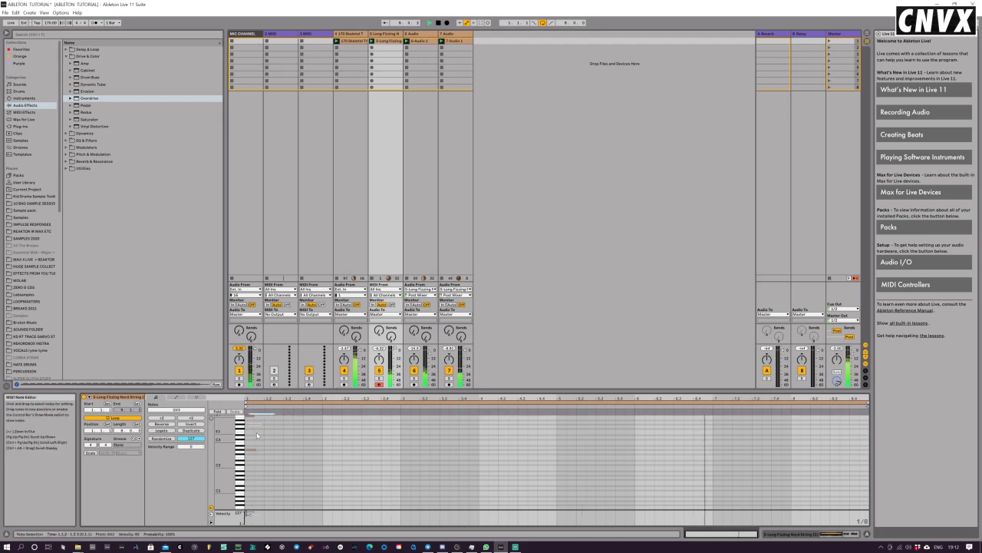
# Step: Insert an audio track with the Long Fizzing Nord String track as input, arm it and record a clip into its first slot
pyautogui.rightClick(489, 35)
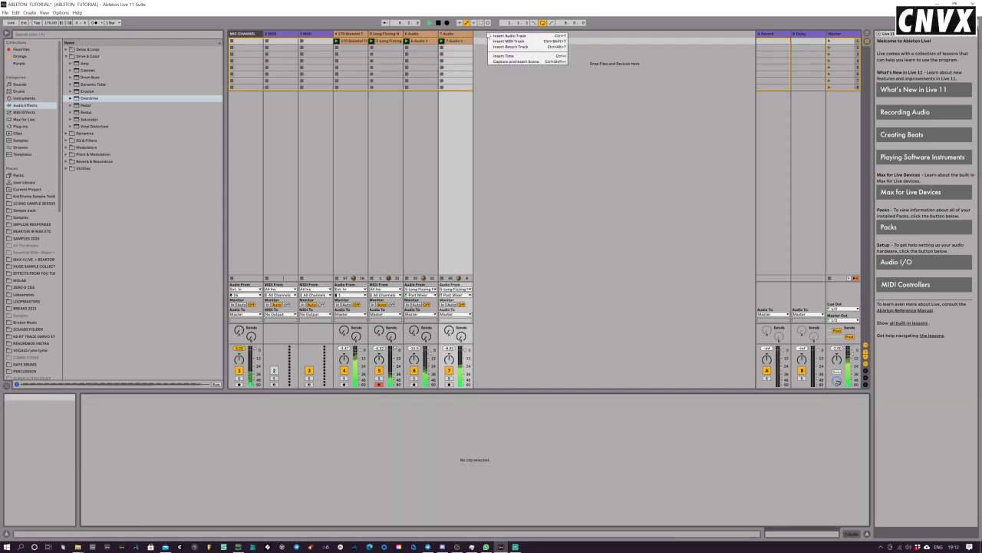
pyautogui.click(507, 37)
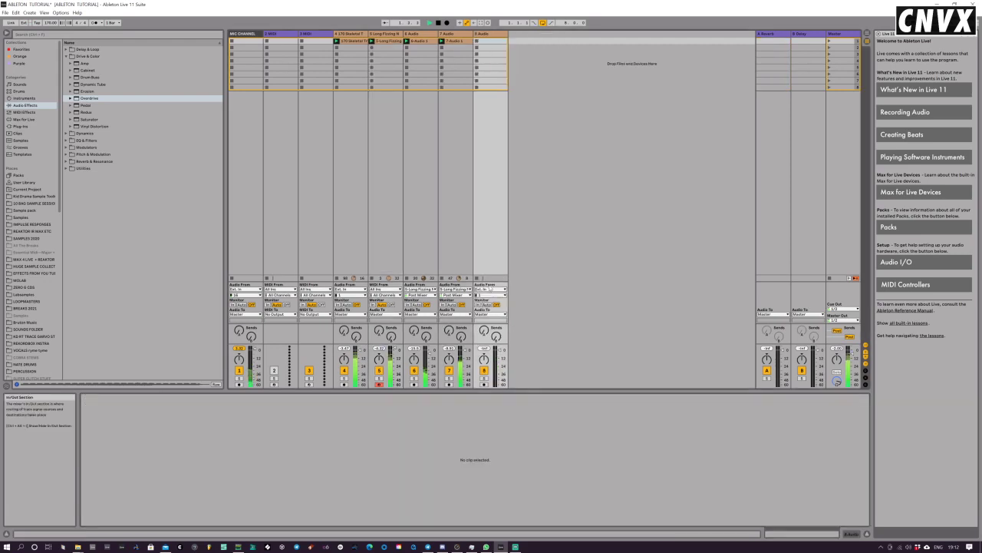
pyautogui.click(489, 289)
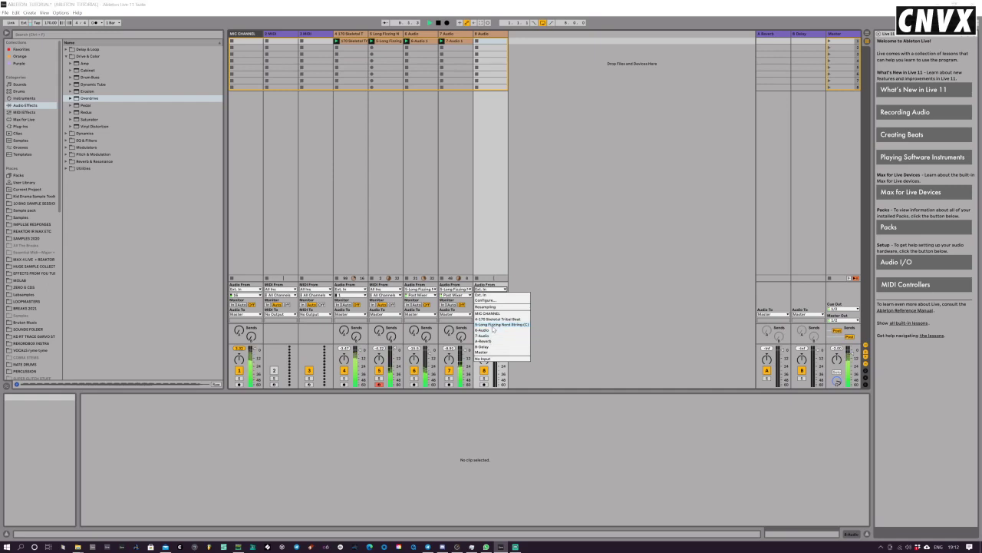
pyautogui.click(491, 325)
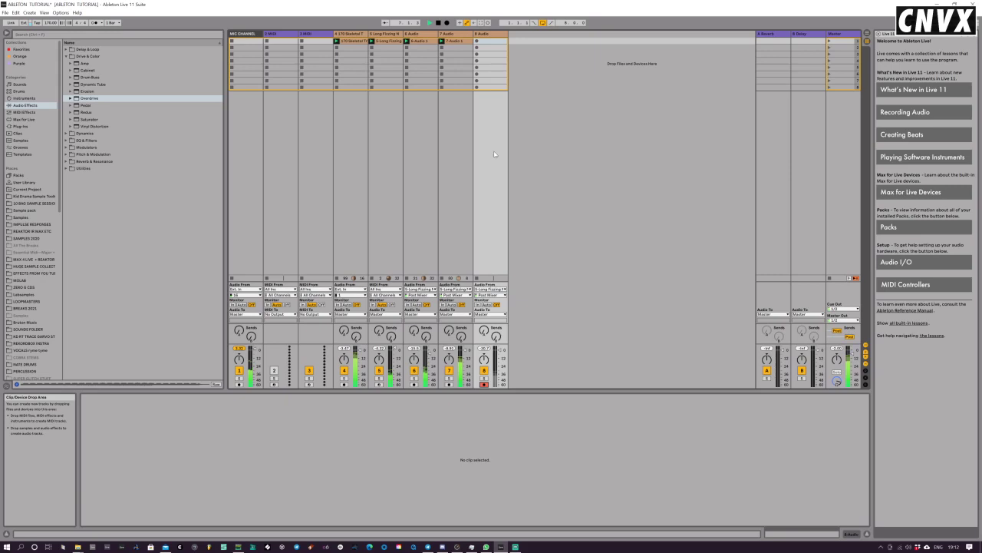
pyautogui.click(477, 42)
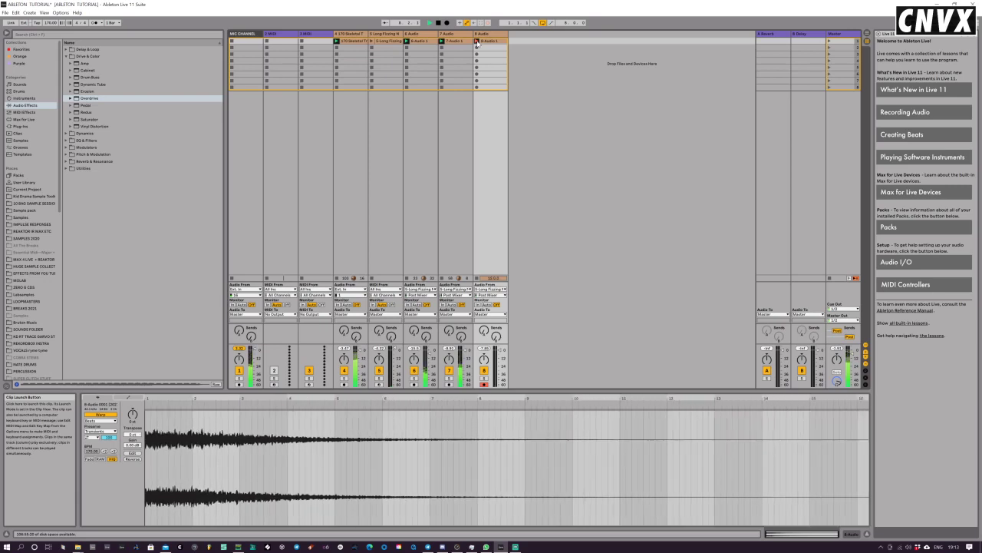
pyautogui.click(476, 41)
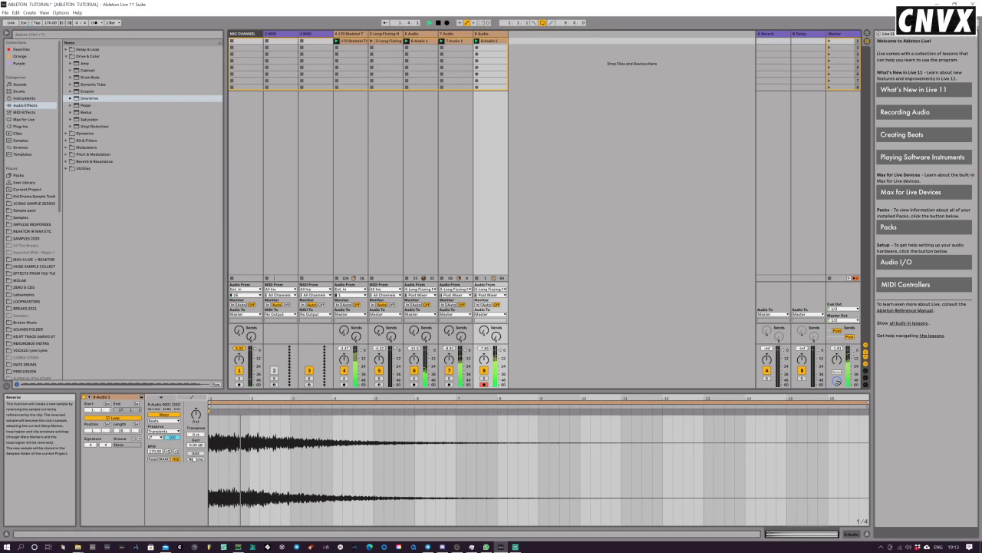
# Step: Reverse the recorded 8 Audio clip, restart playback and lower the clip's gain
pyautogui.click(196, 458)
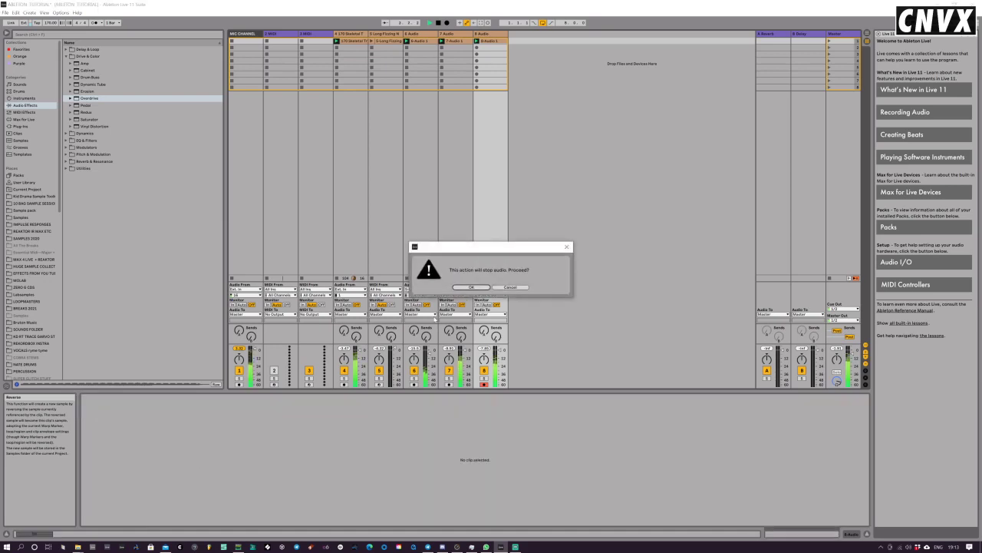
pyautogui.click(470, 287)
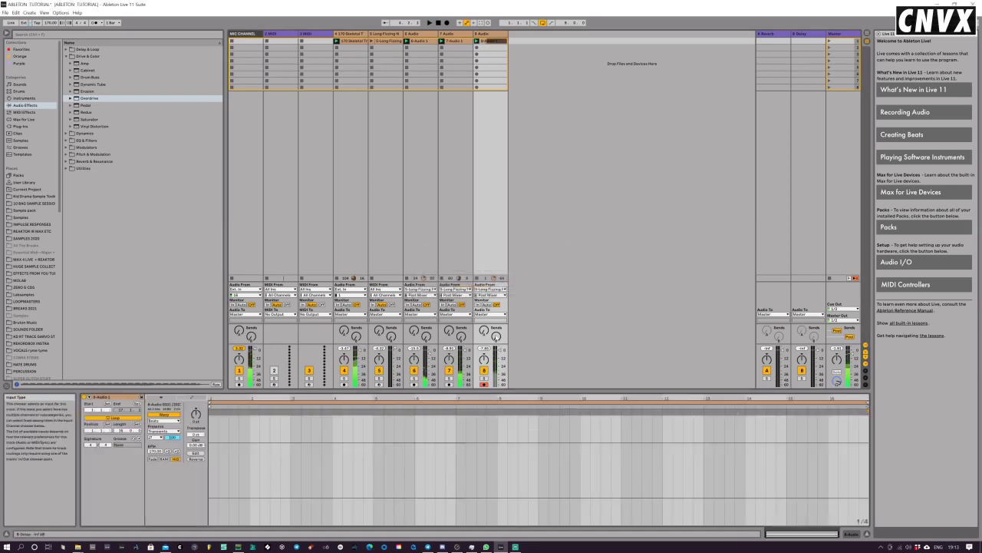
pyautogui.press('space')
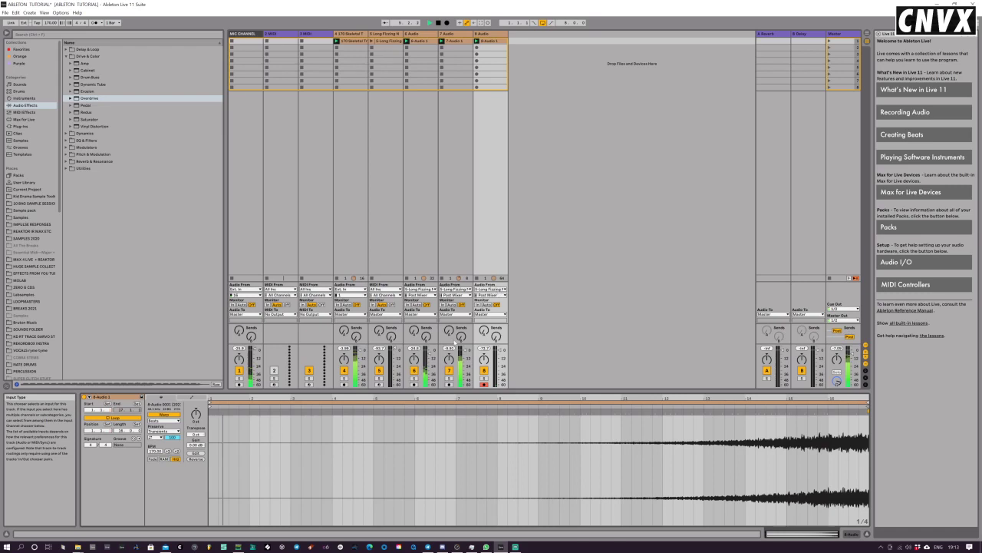
pyautogui.moveTo(196, 444); pyautogui.dragTo(195, 447)
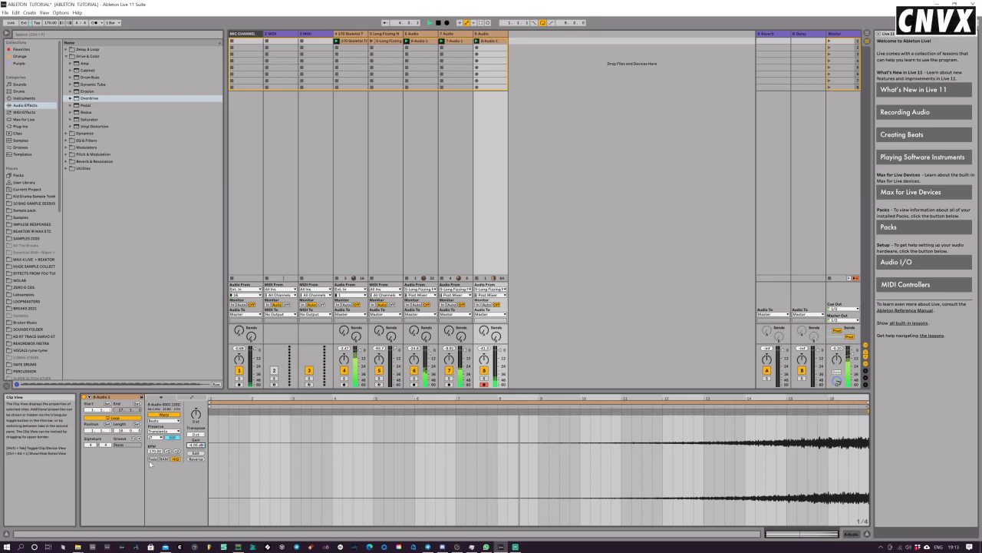
pyautogui.moveTo(196, 445); pyautogui.dragTo(196, 430)
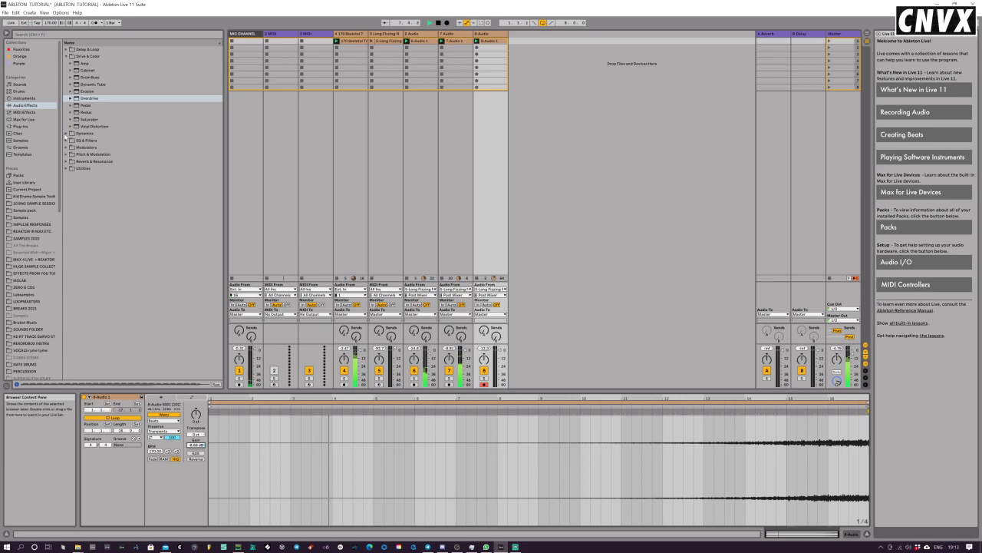
# Step: Preview the samples in the DROP 4 folder, including Nord Big Man Tone C.wav and Nord Digital Storm FX.wav
pyautogui.click(31, 202)
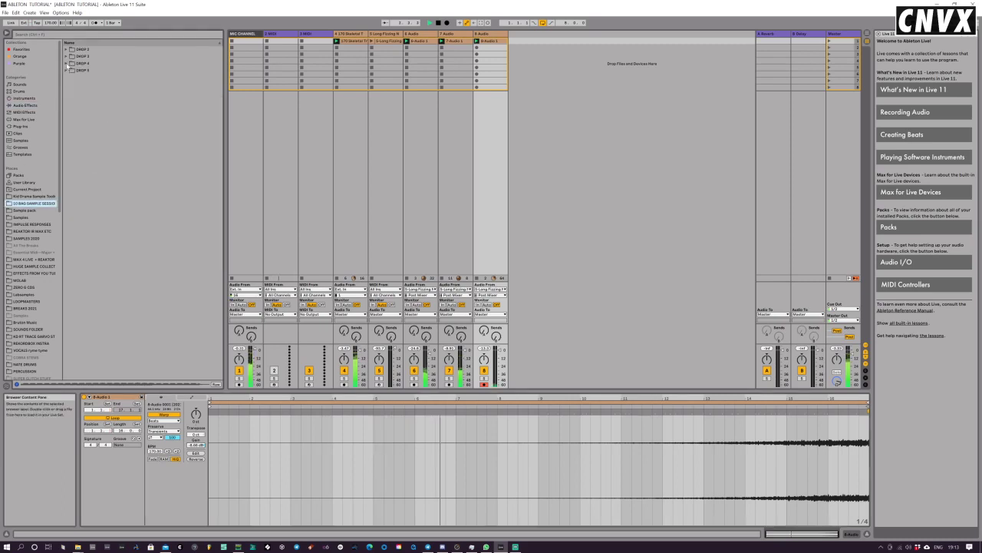
pyautogui.click(67, 64)
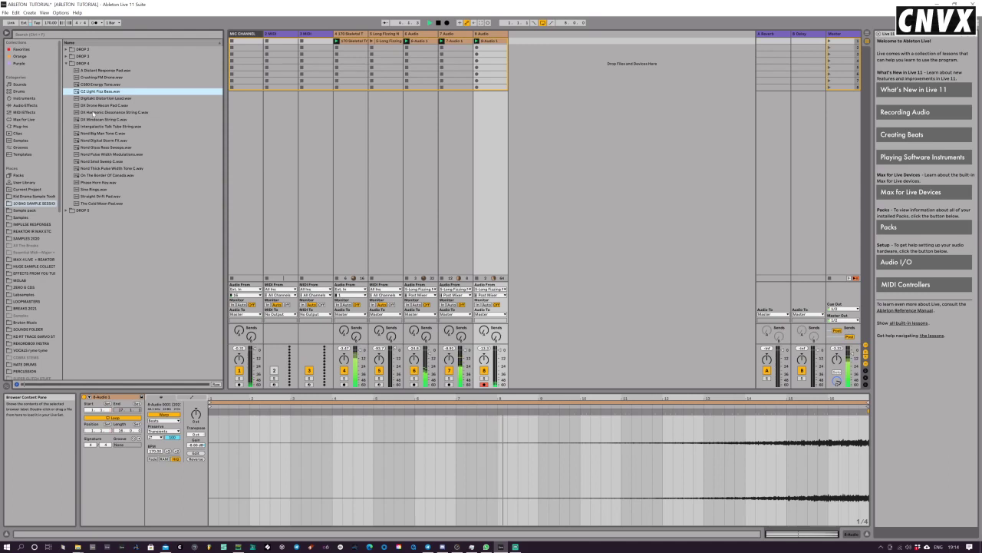
pyautogui.click(97, 133)
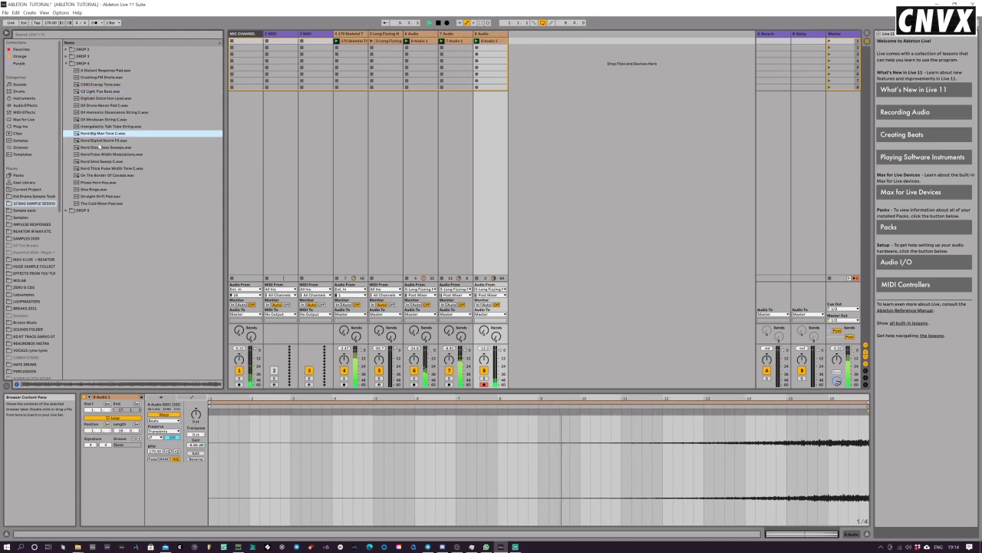
pyautogui.press('Down')
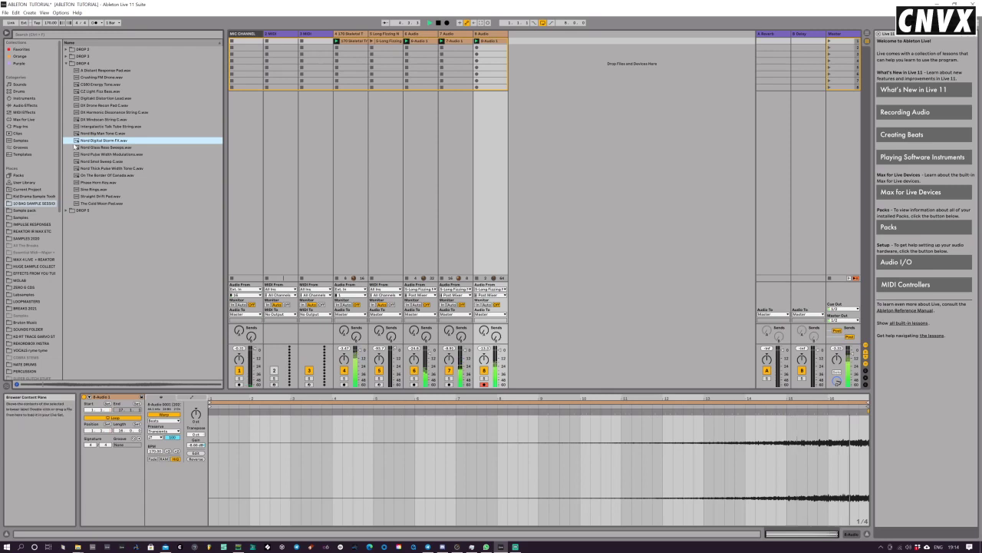
# Step: Add a Simpler on a new MIDI track and load Nord Digital Storm FX.wav into it
pyautogui.click(24, 99)
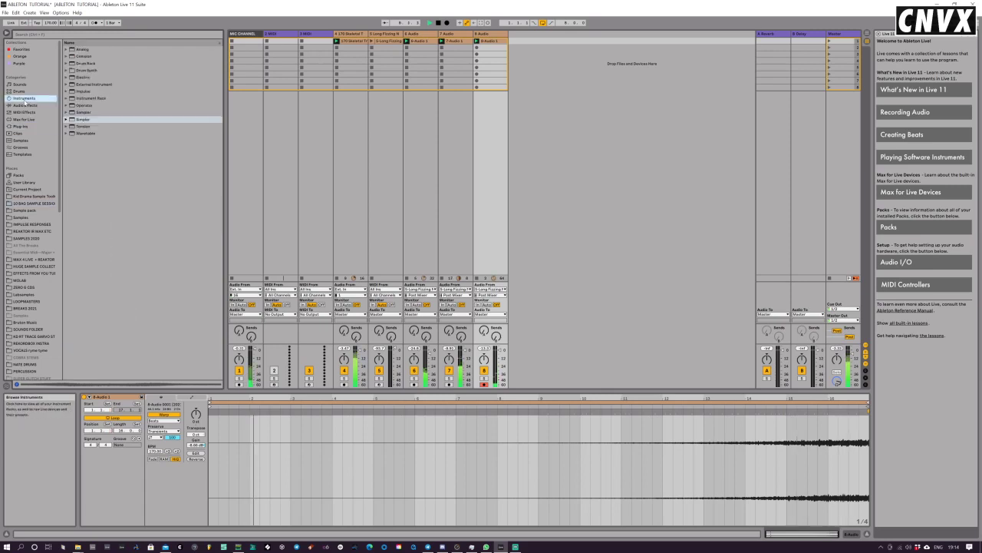
pyautogui.moveTo(84, 120); pyautogui.dragTo(553, 97)
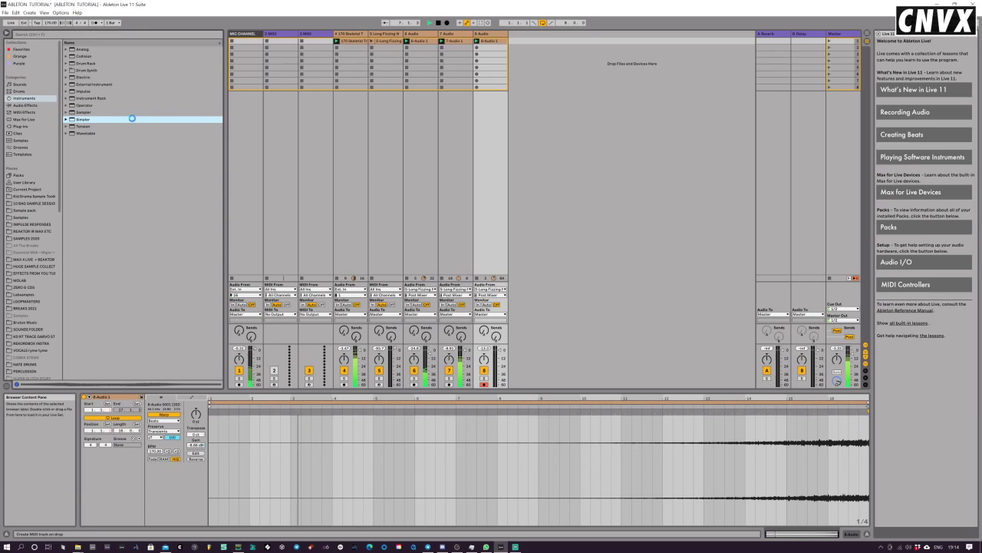
pyautogui.click(34, 204)
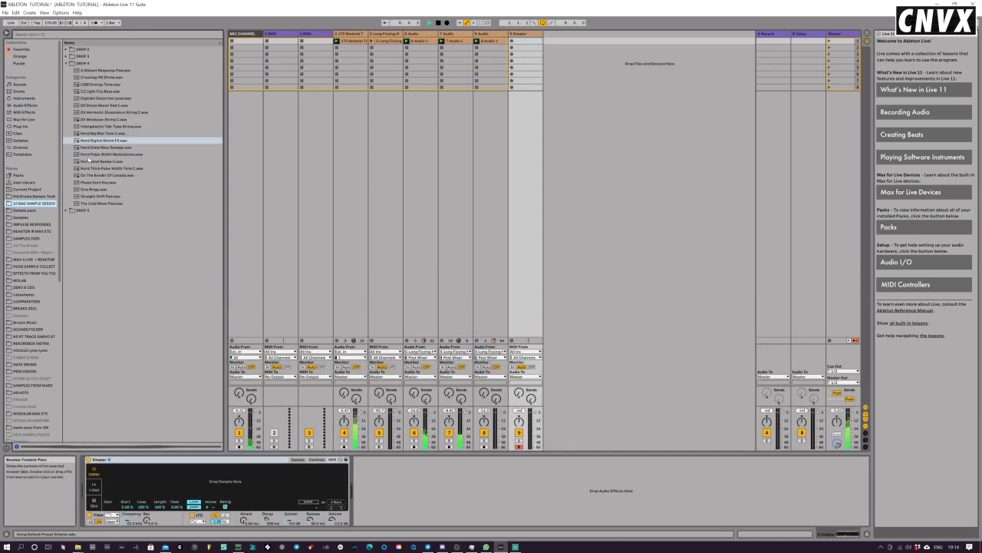
pyautogui.moveTo(99, 140)
pyautogui.mouseDown()
pyautogui.moveTo(103, 469)
pyautogui.moveTo(156, 468)
pyautogui.mouseUp()
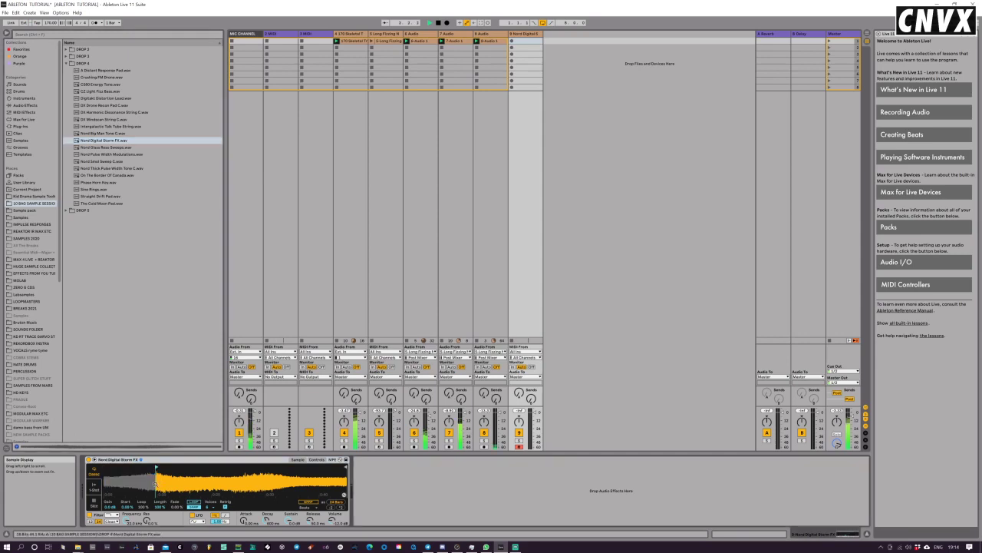
# Step: Adjust the amplitude envelope of the Nord Digital Storm FX Simpler and raise its volume
pyautogui.moveTo(243, 520); pyautogui.dragTo(289, 537)
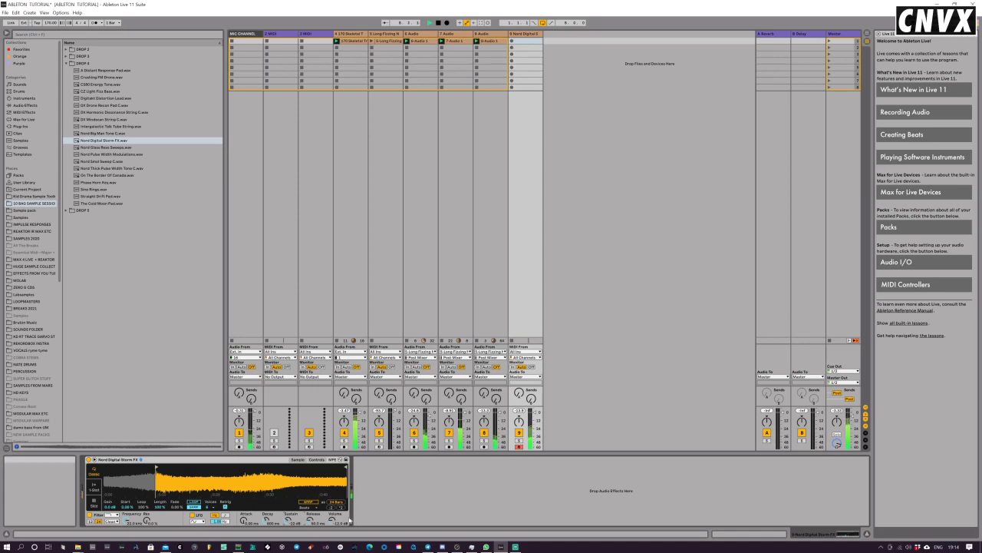
pyautogui.moveTo(336, 520)
pyautogui.mouseDown()
pyautogui.moveTo(336, 495)
pyautogui.moveTo(335, 525)
pyautogui.mouseUp()
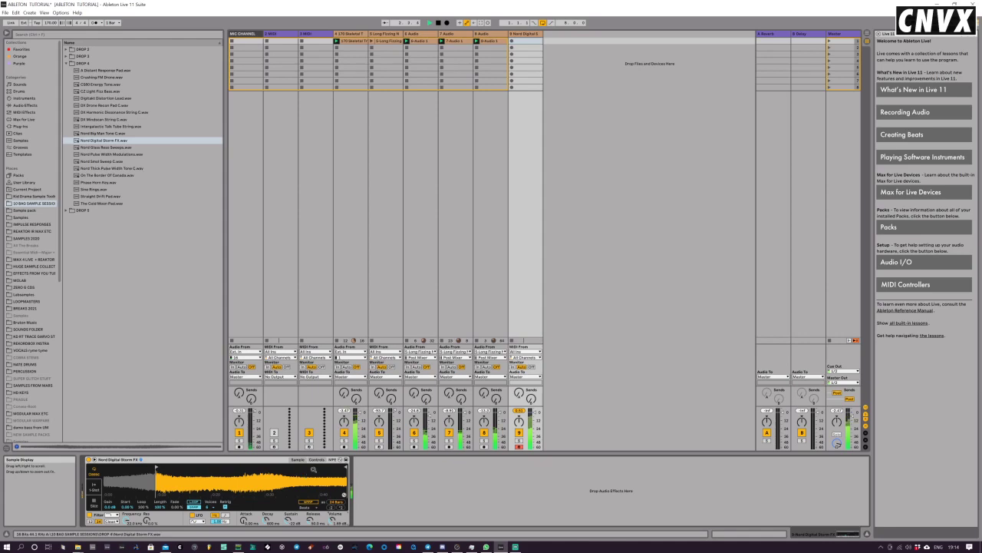
# Step: Turn on Simpler's filter and pitch envelopes and set the pitch envelope amount to +24 st
pyautogui.click(317, 459)
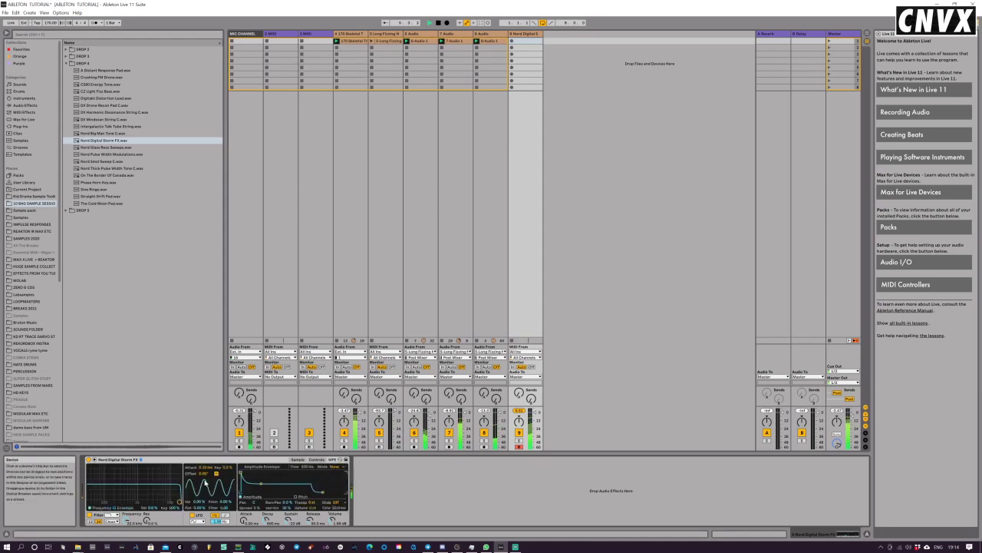
pyautogui.click(115, 507)
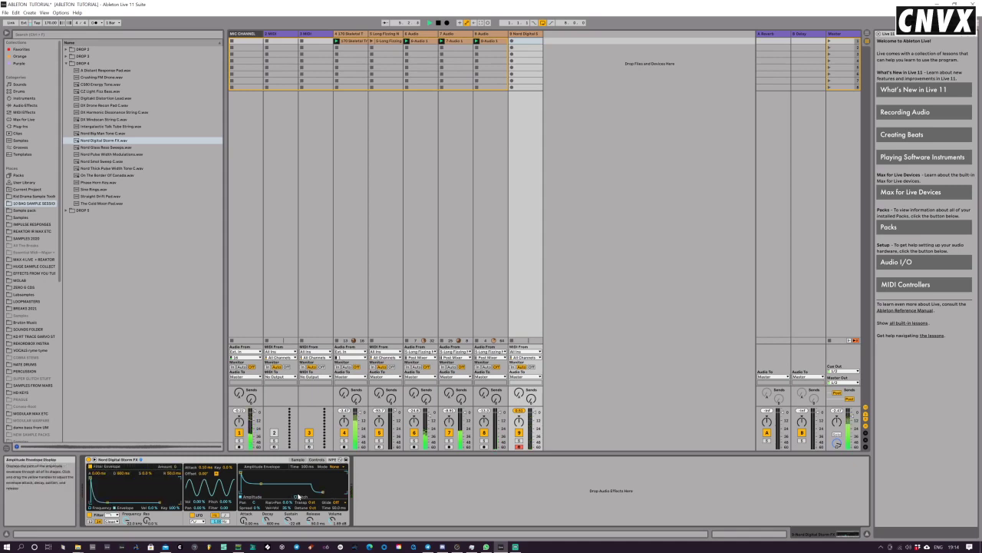
pyautogui.click(297, 496)
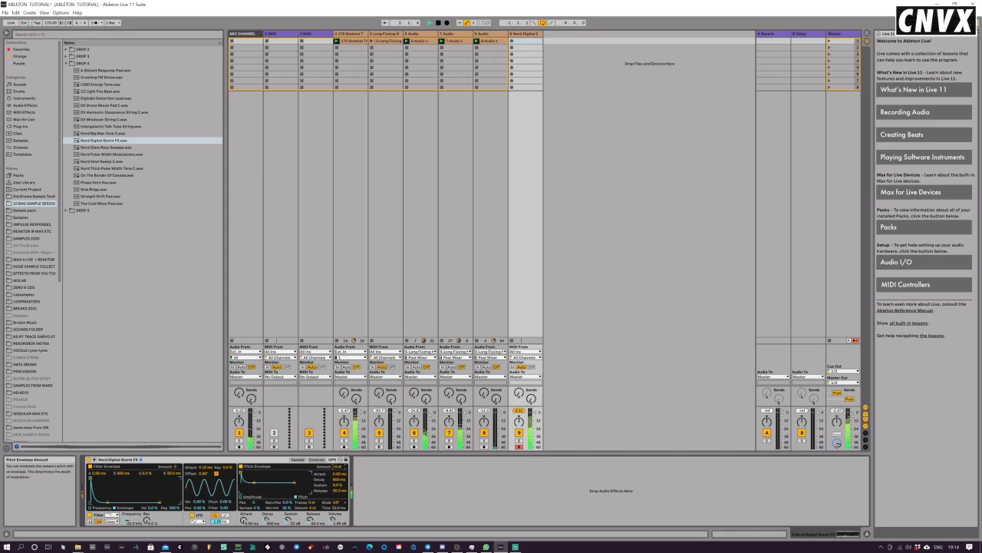
pyautogui.moveTo(336, 466); pyautogui.dragTo(336, 450)
pyautogui.moveTo(338, 466); pyautogui.dragTo(338, 467)
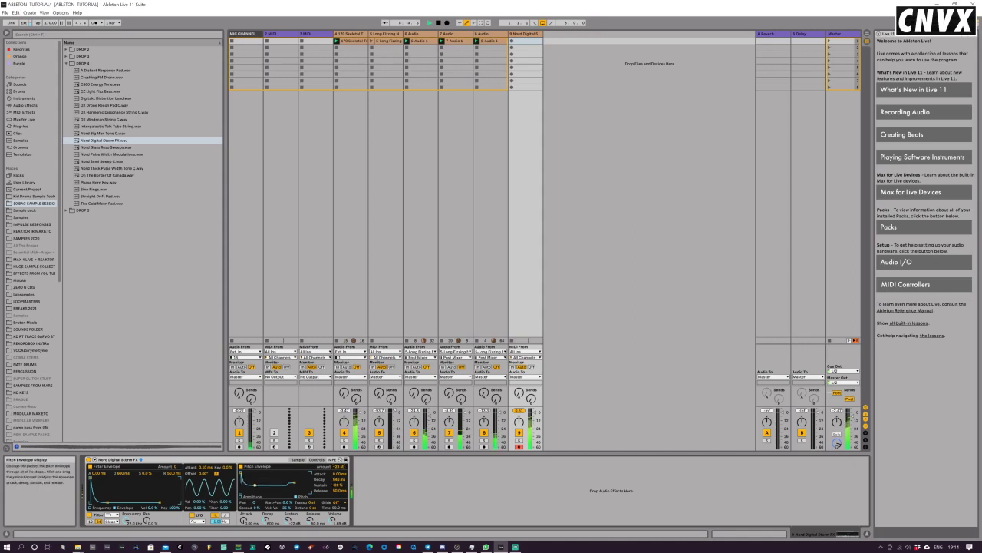
# Step: Reshape the pitch envelope's decay curve and adjust the amplitude envelope's decay in Simpler
pyautogui.moveTo(254, 485); pyautogui.dragTo(262, 485)
pyautogui.moveTo(261, 485); pyautogui.dragTo(263, 485)
pyautogui.moveTo(272, 522)
pyautogui.mouseDown()
pyautogui.moveTo(268, 530)
pyautogui.moveTo(267, 518)
pyautogui.mouseUp()
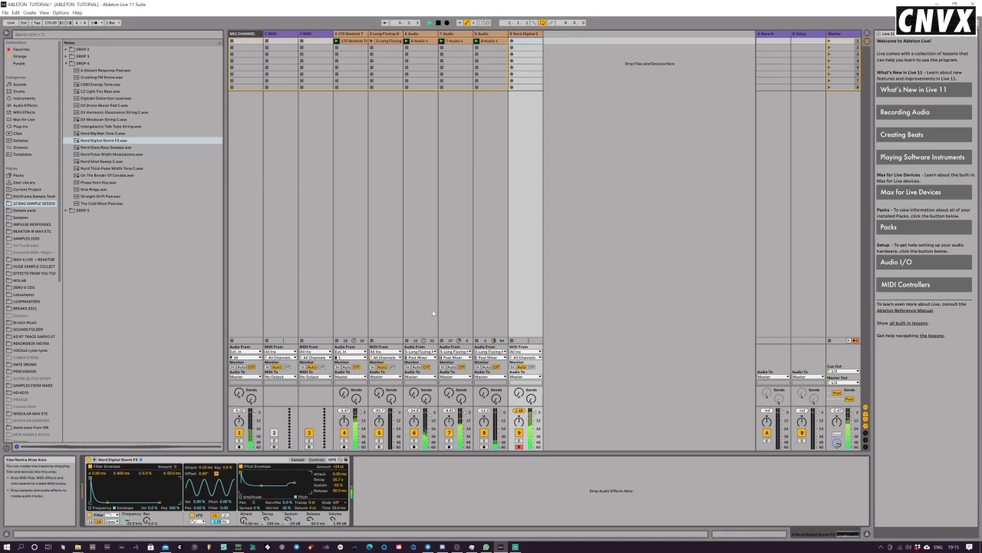
# Step: Record a MIDI clip into the Nord Digital Storm FX track's first slot and lengthen its last note
pyautogui.click(512, 42)
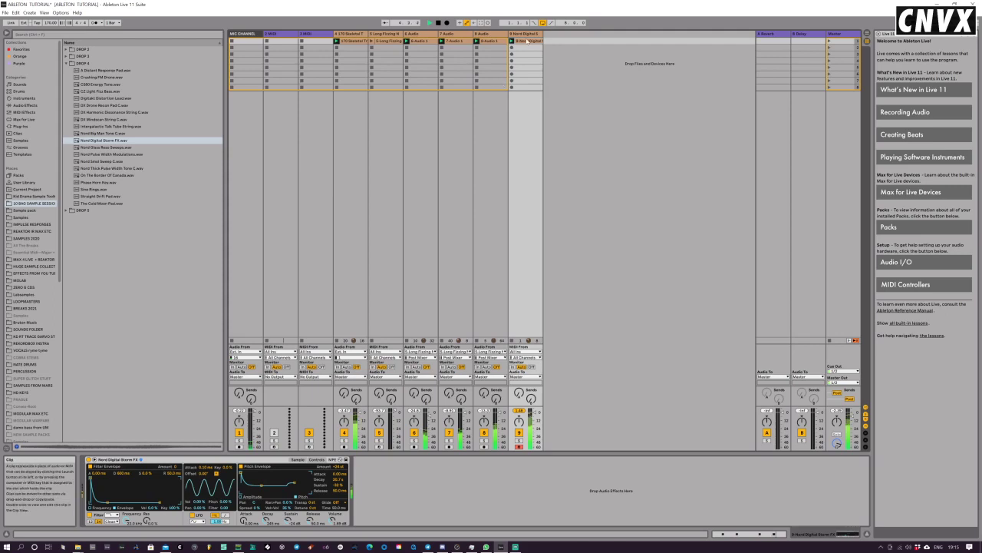
pyautogui.doubleClick(528, 41)
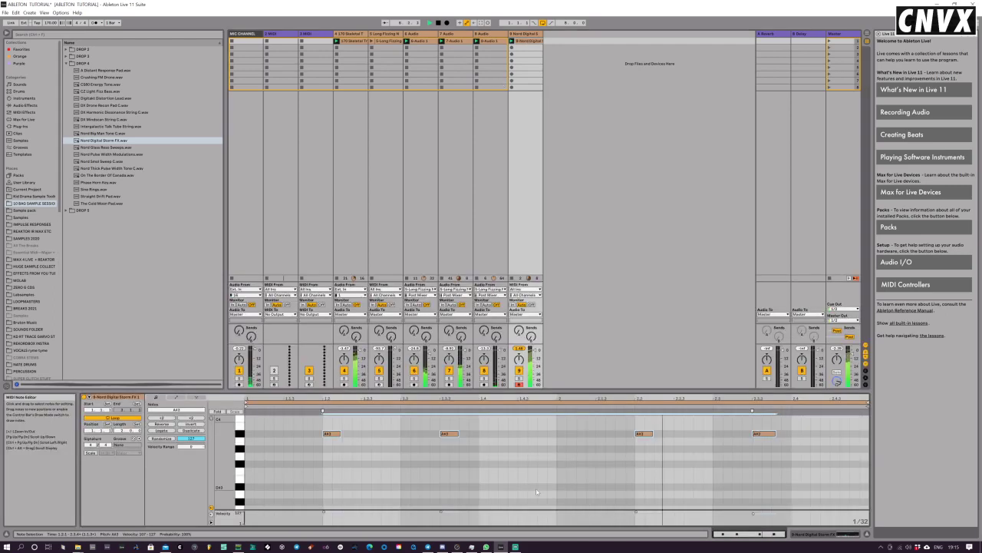
pyautogui.click(778, 442)
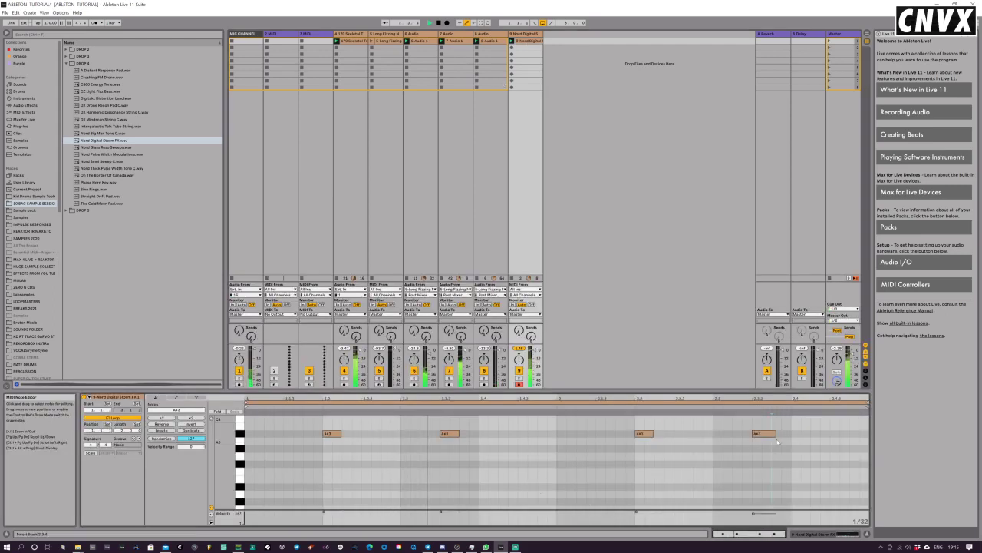
pyautogui.moveTo(776, 433); pyautogui.dragTo(789, 433)
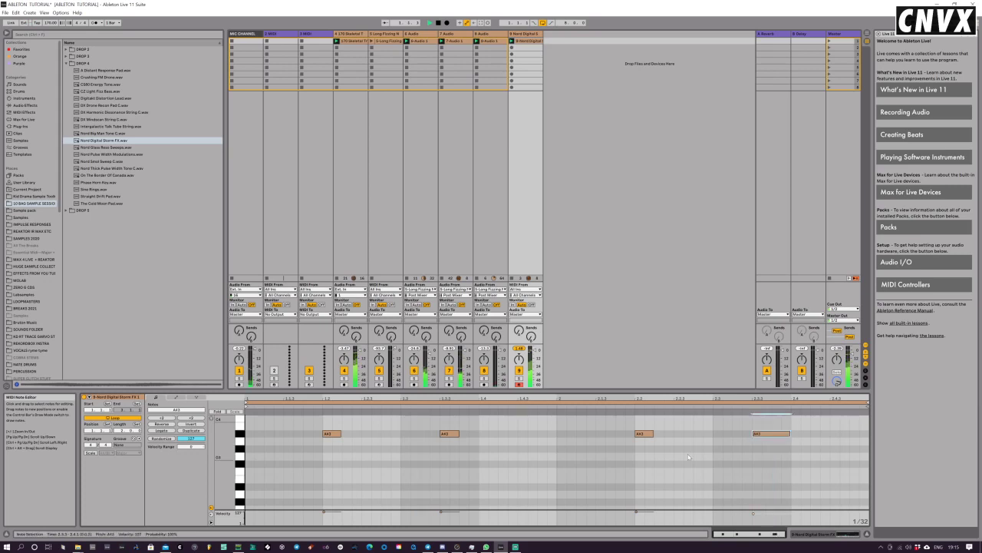
pyautogui.click(340, 434)
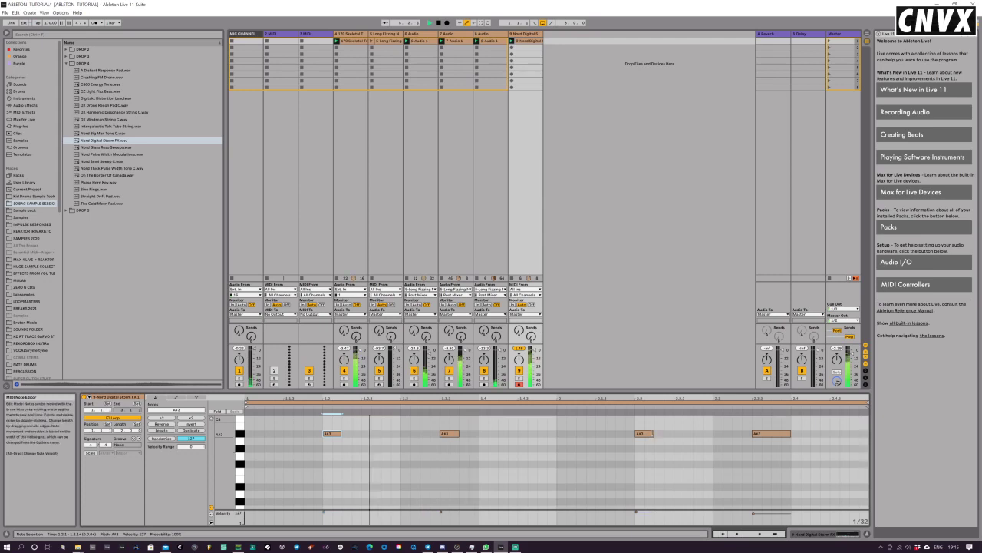
pyautogui.click(645, 434)
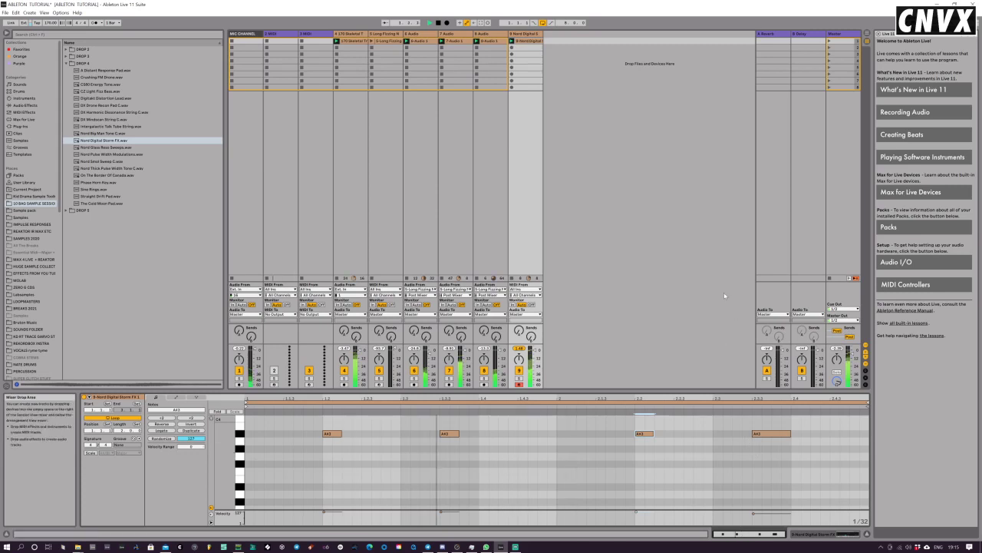
# Step: Insert an audio track with the Nord Digital Storm FX track as input, arm it and record a clip into its first slot
pyautogui.rightClick(556, 37)
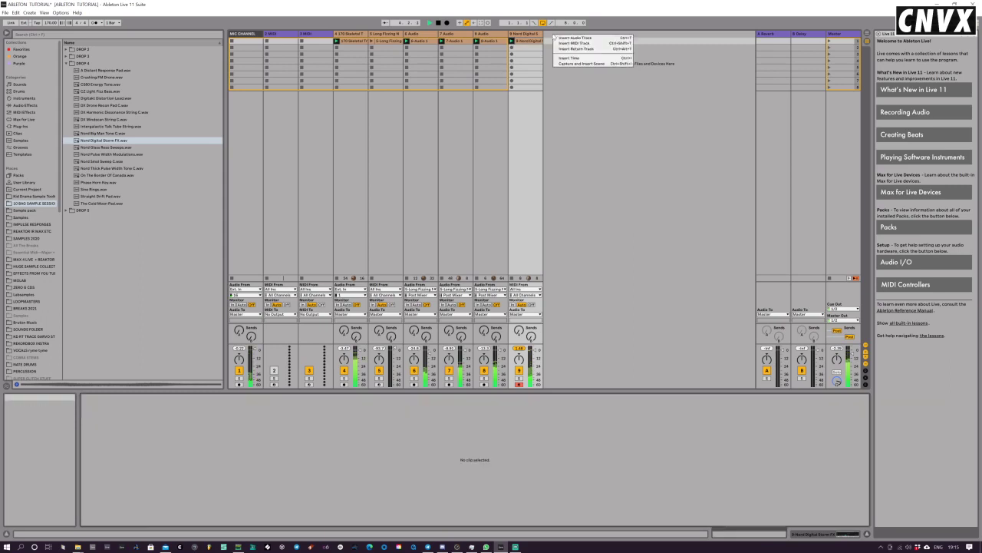
pyautogui.click(568, 37)
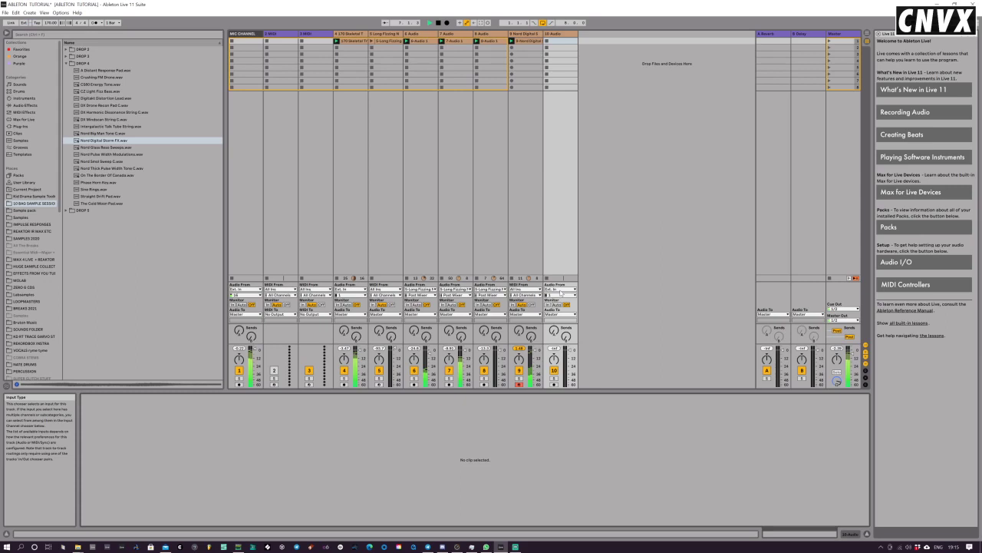
pyautogui.click(561, 290)
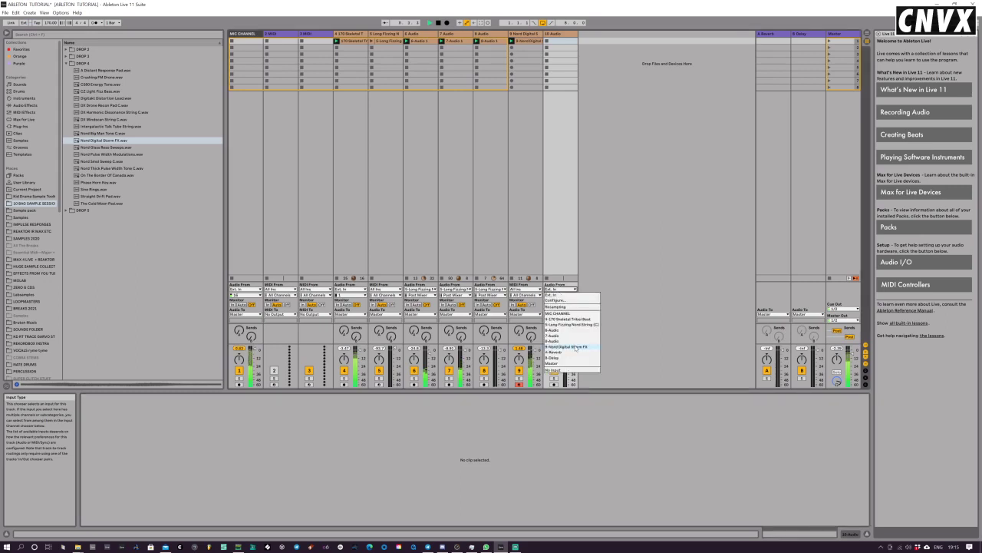
pyautogui.click(577, 348)
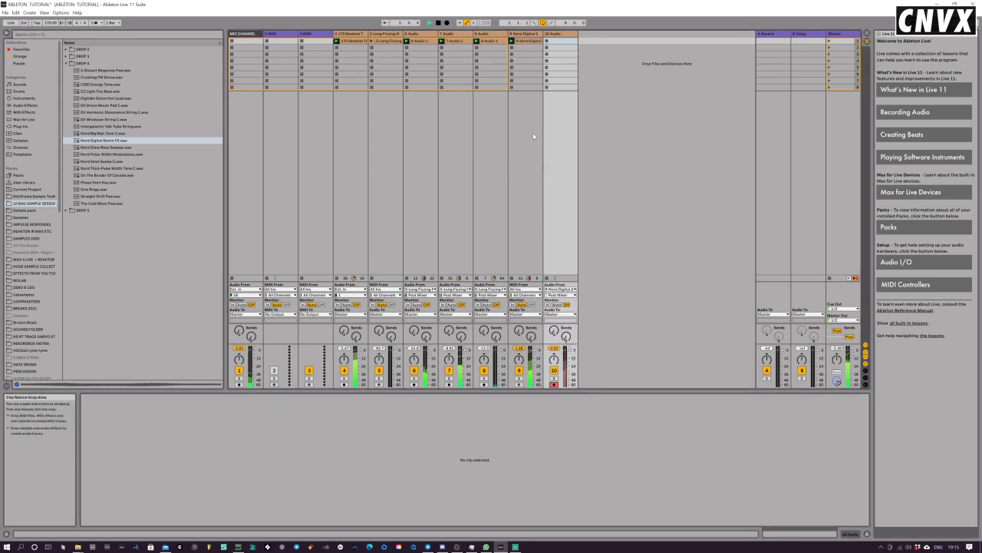
pyautogui.click(547, 41)
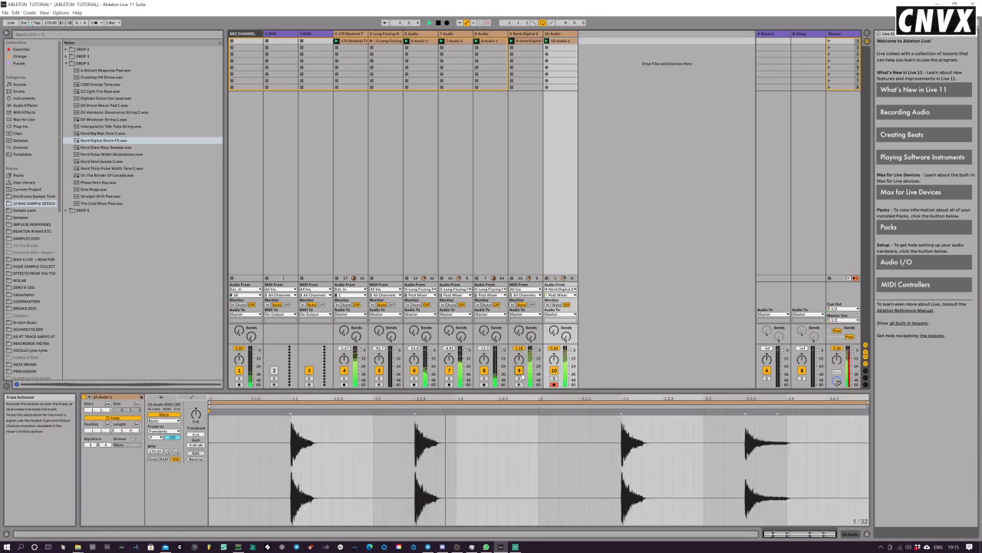
# Step: Re-arm the Nord Digital Storm FX track and show its Simpler device
pyautogui.click(519, 370)
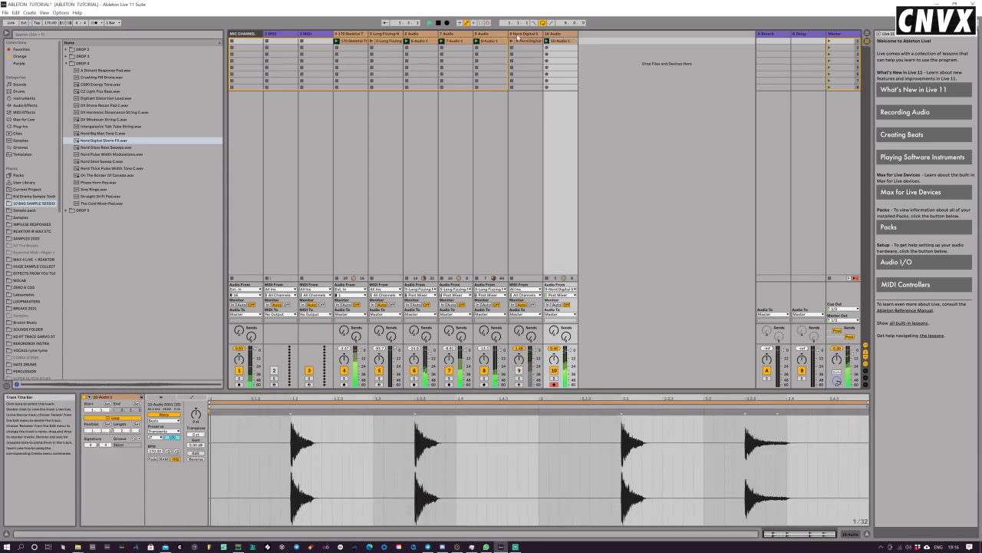
pyautogui.click(518, 36)
pyautogui.click(520, 384)
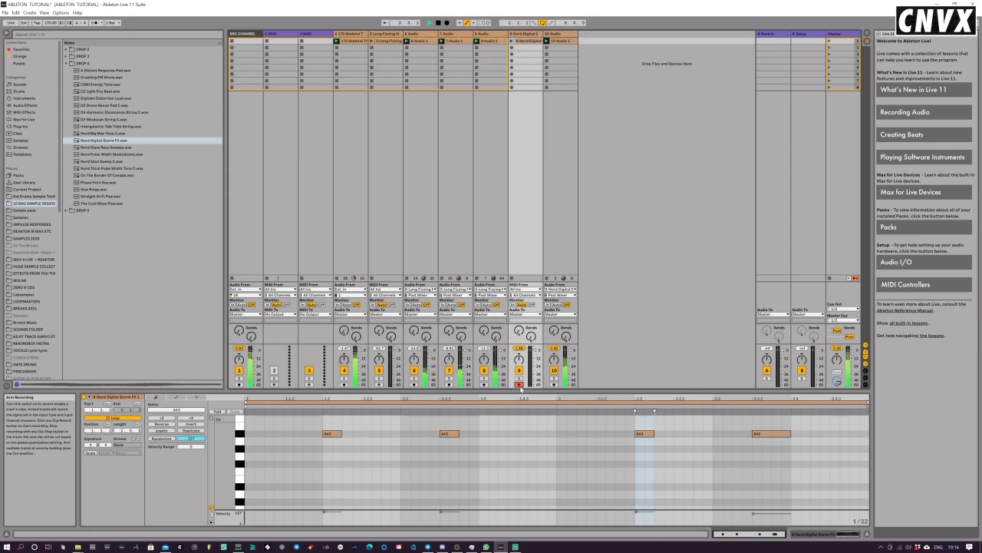
pyautogui.click(805, 535)
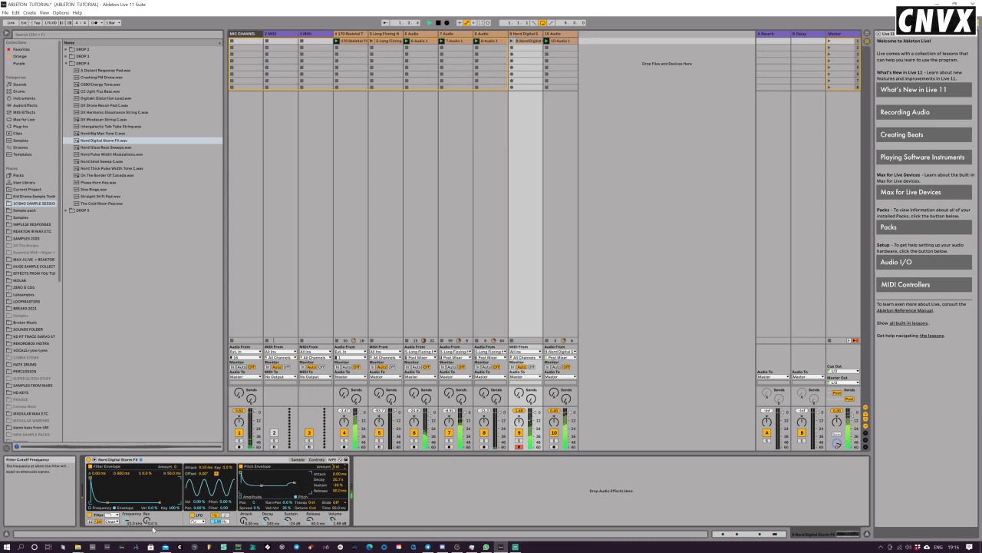
# Step: Change Simpler's filter type, lower the cutoff frequency and lengthen the release for the Nord Digital Storm FX sound
pyautogui.click(298, 459)
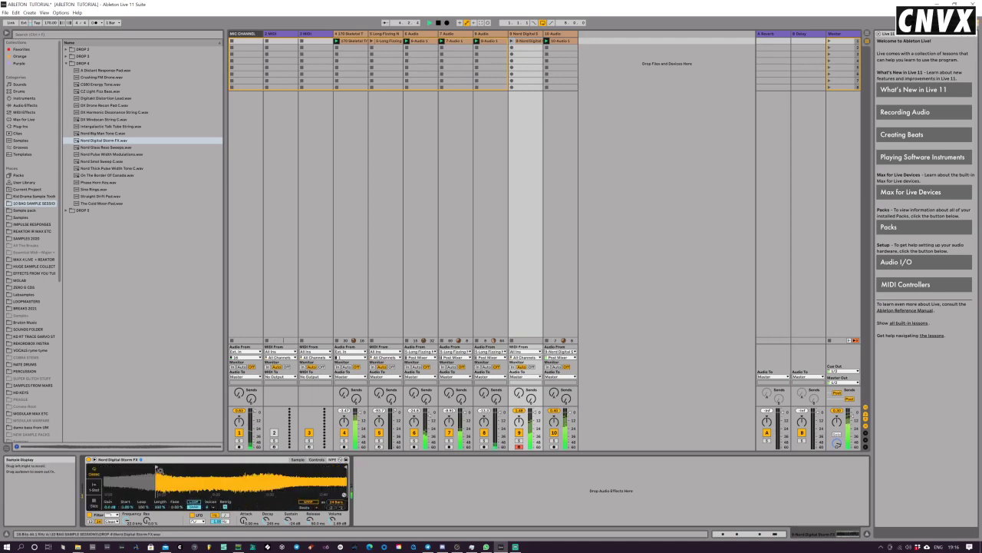
pyautogui.click(113, 516)
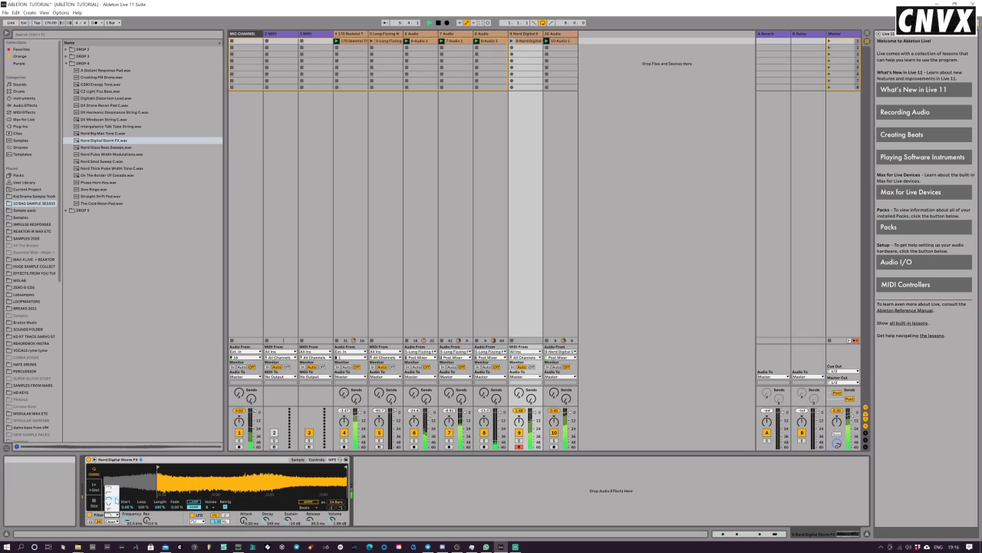
pyautogui.click(109, 501)
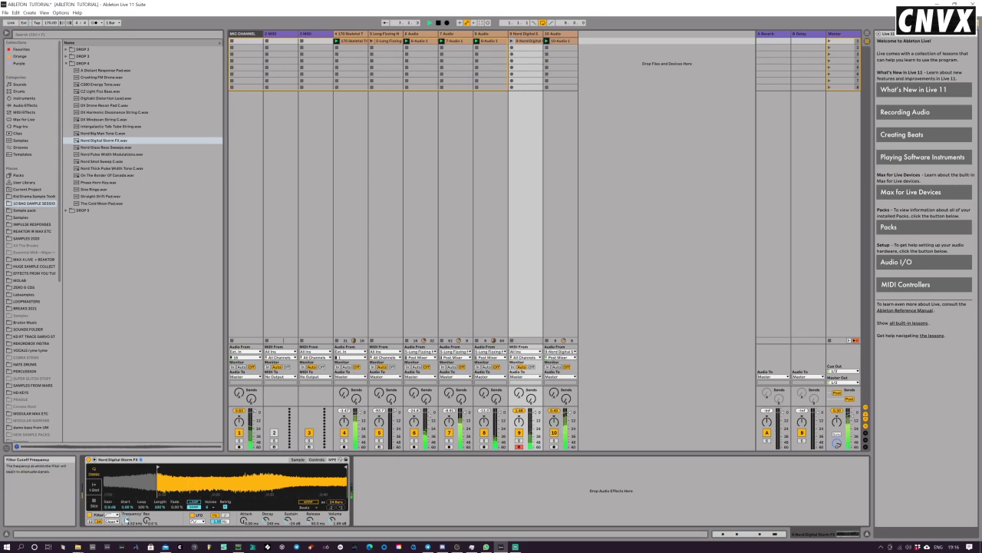
pyautogui.moveTo(125, 521)
pyautogui.mouseDown()
pyautogui.moveTo(125, 537)
pyautogui.moveTo(125, 528)
pyautogui.mouseUp()
pyautogui.moveTo(309, 521); pyautogui.dragTo(309, 497)
pyautogui.moveTo(265, 520); pyautogui.dragTo(308, 519)
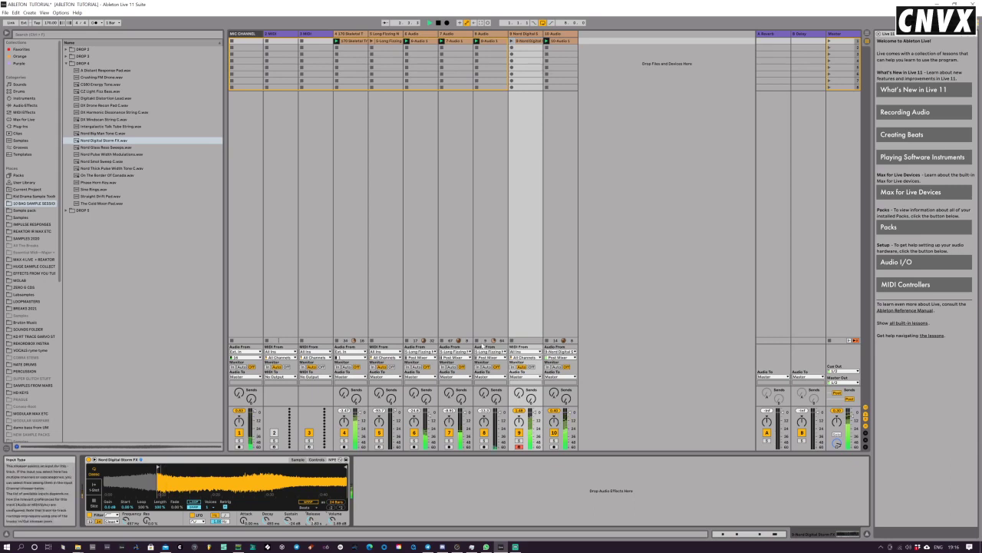
# Step: Record a second MIDI clip into the Nord Digital Storm FX track's second slot and loop it
pyautogui.click(512, 48)
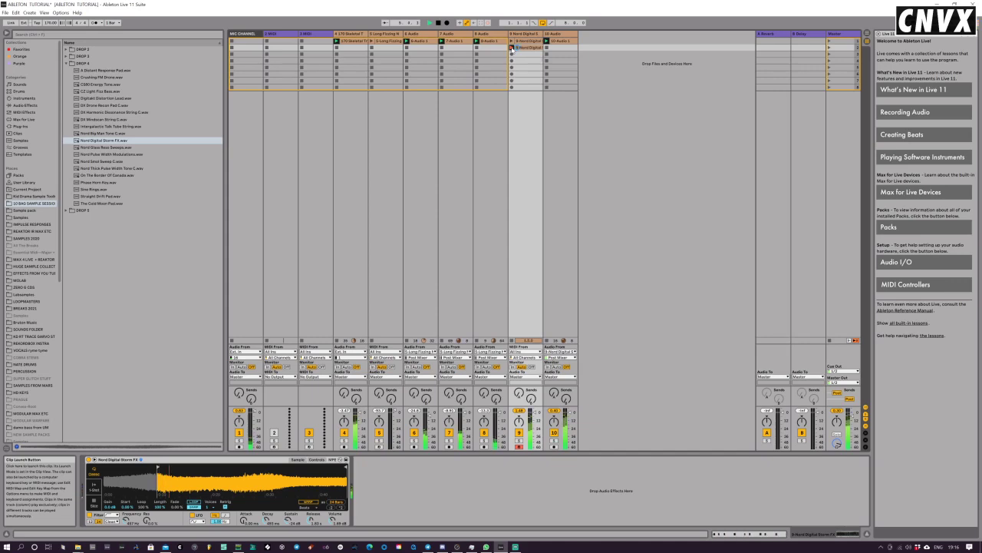
pyautogui.click(512, 48)
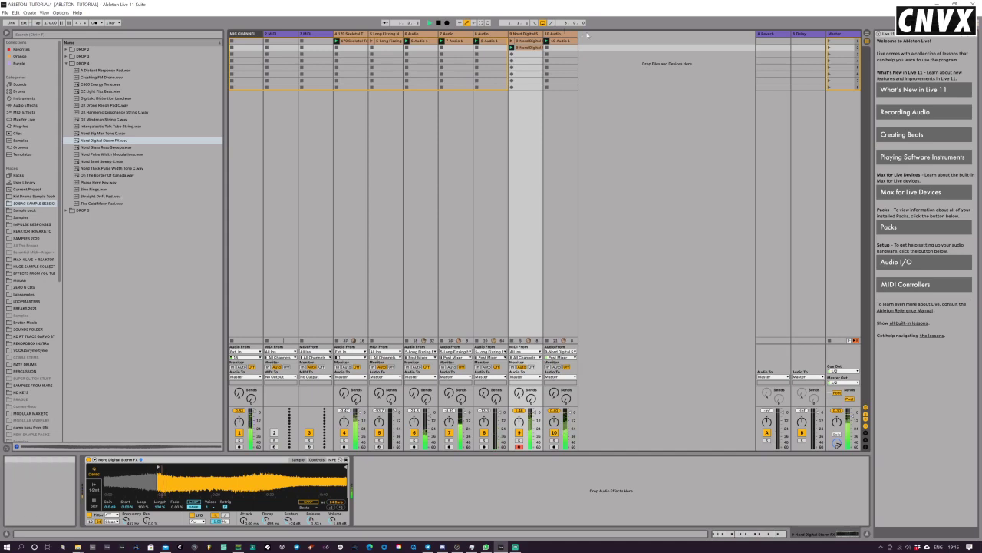
# Step: Insert another audio track with Nord Digital Storm FX as its input, arm it and record a clip into its first slot
pyautogui.hotkey('ctrl', 't')
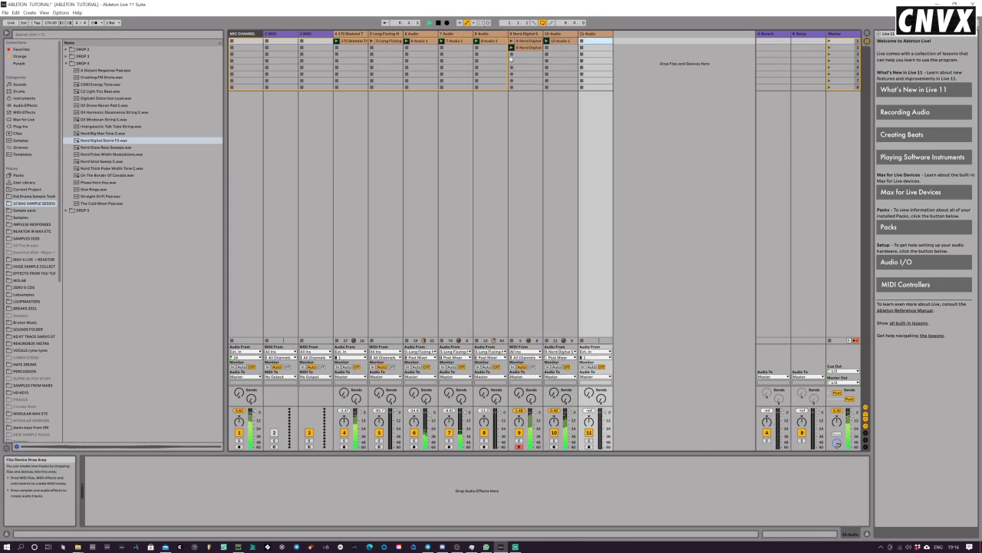
pyautogui.click(596, 350)
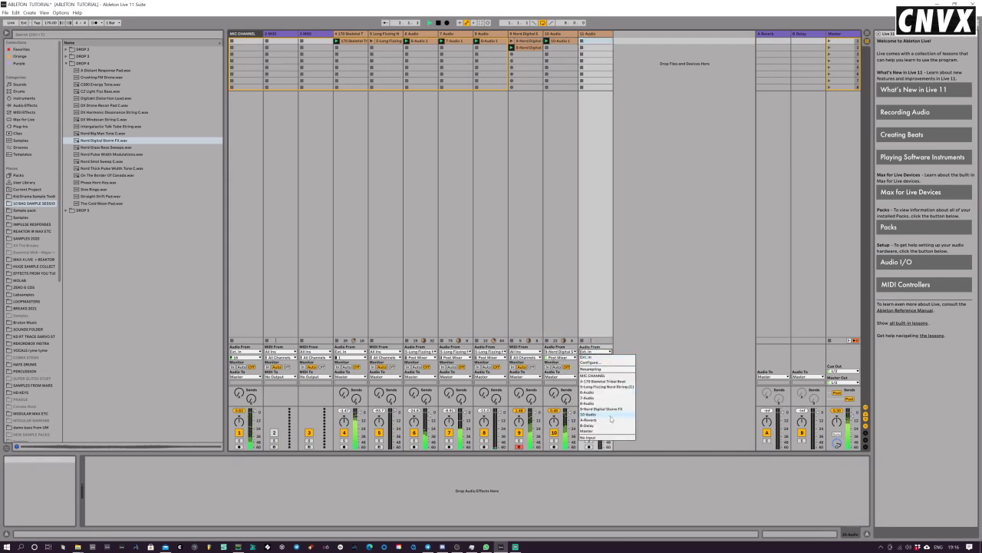
pyautogui.click(602, 409)
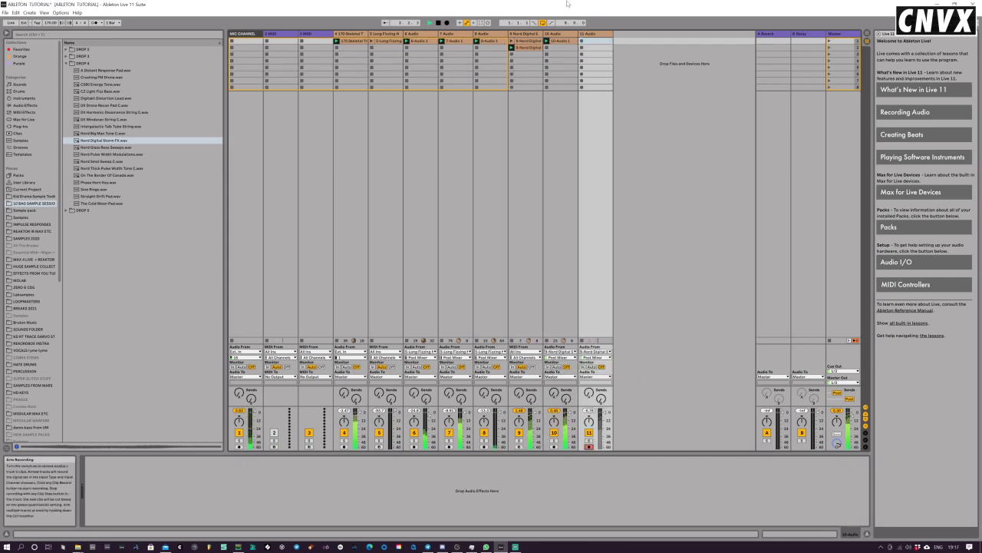
pyautogui.click(582, 43)
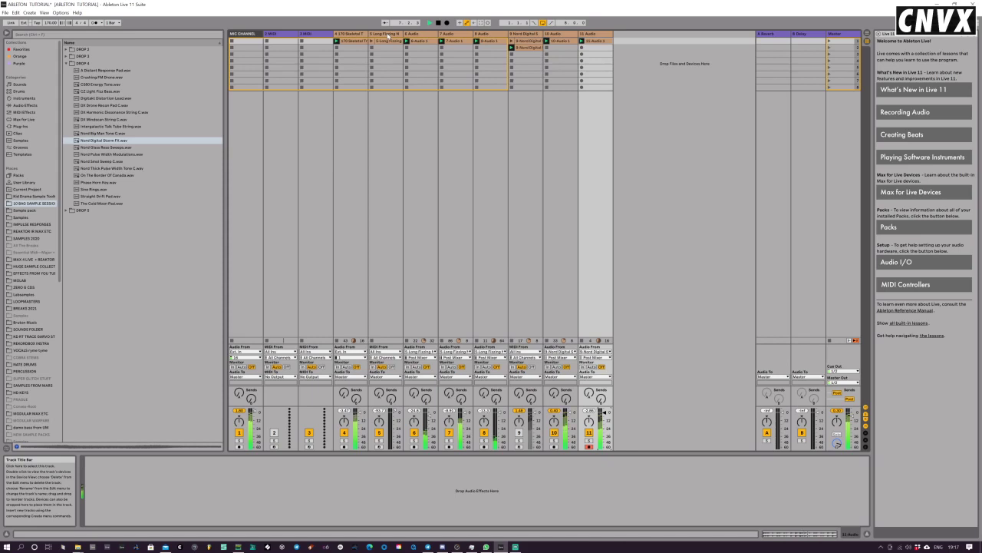
# Step: Add Simpler on a new MIDI track and load Nord Big Man Tone C.wav from the DROP 4 sample folder into it
pyautogui.click(26, 99)
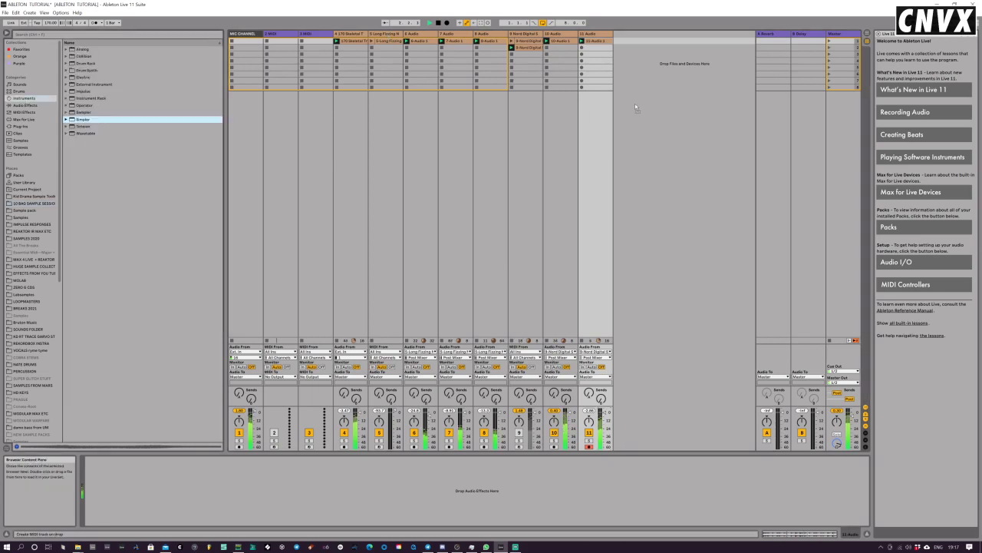
pyautogui.moveTo(636, 107); pyautogui.dragTo(636, 107)
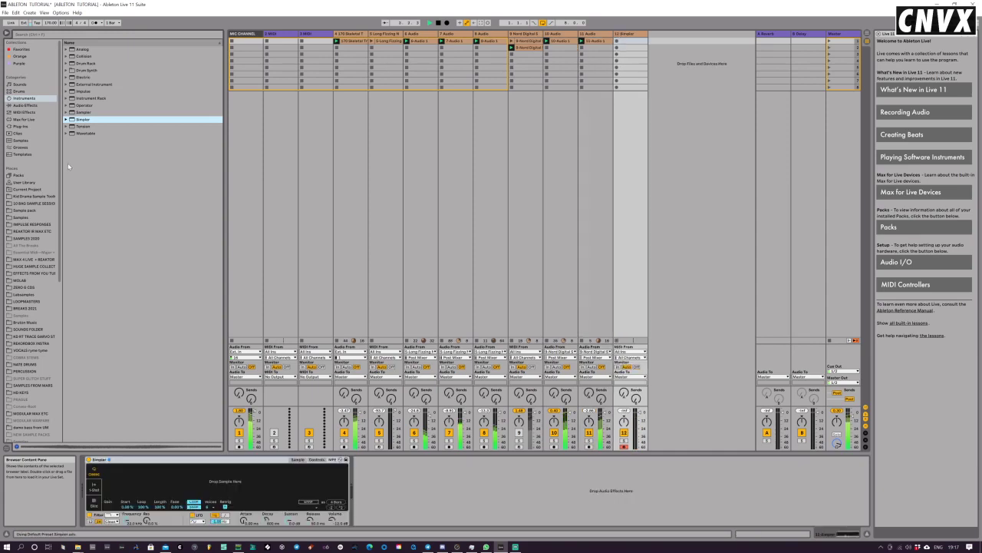
pyautogui.click(29, 203)
pyautogui.click(92, 105)
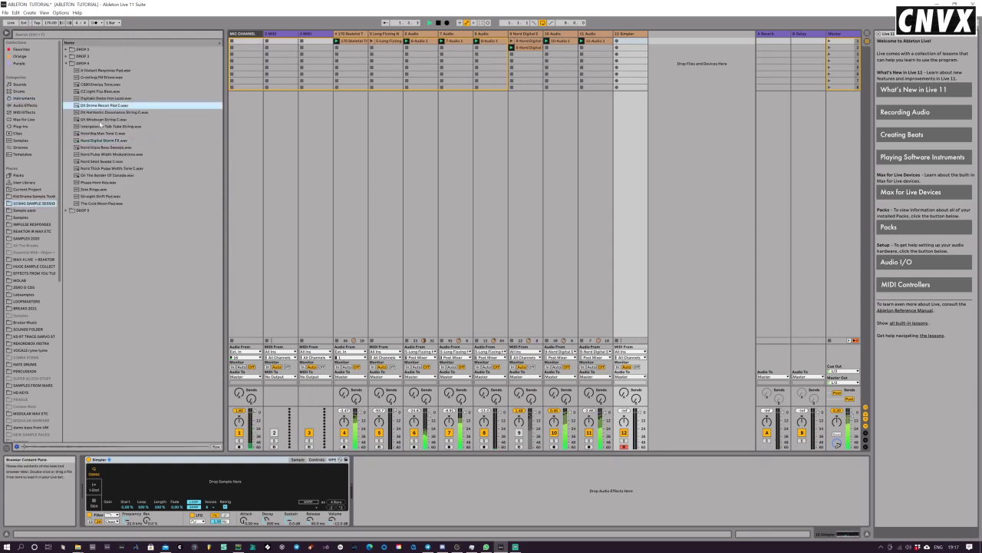
pyautogui.click(101, 133)
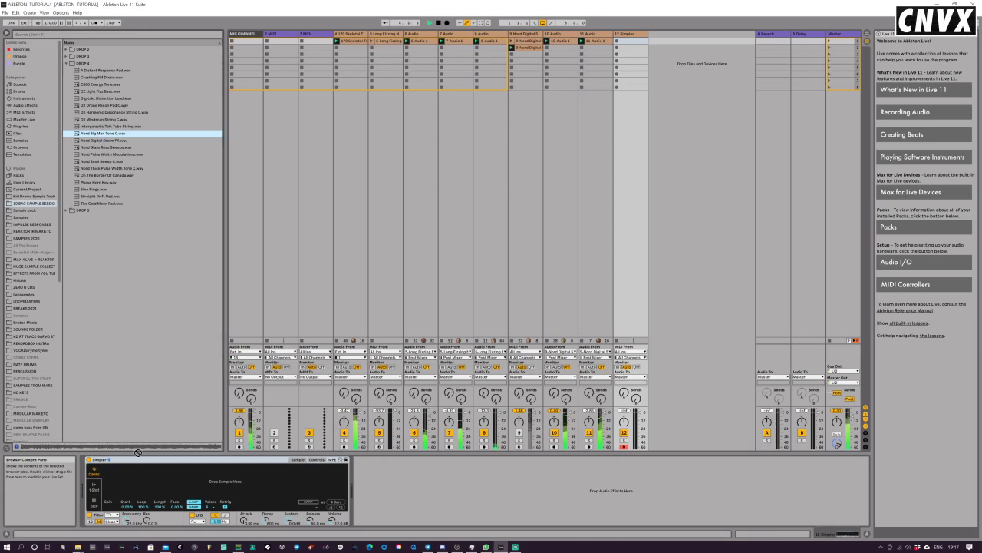
pyautogui.moveTo(139, 452); pyautogui.dragTo(196, 484)
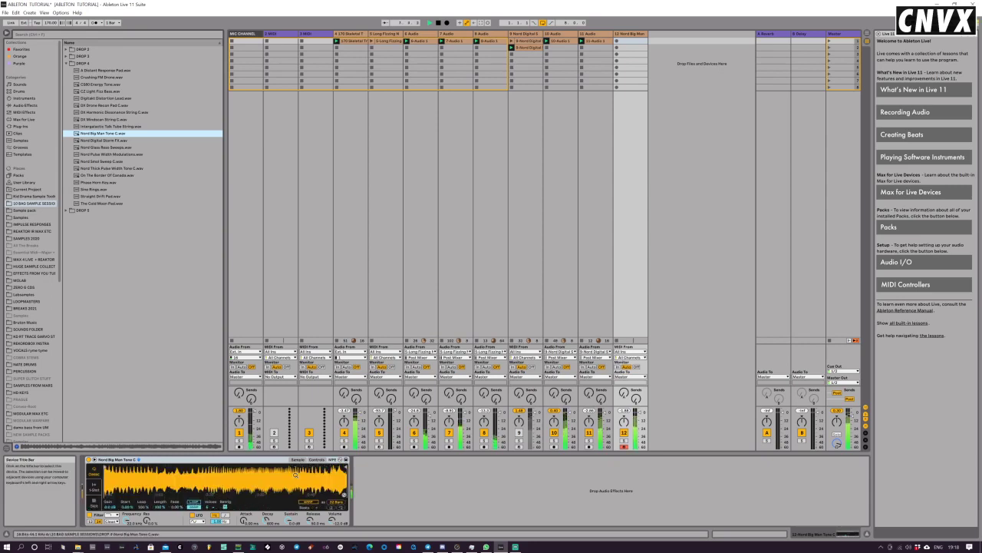
# Step: Set the Nord Big Man Tone C Simpler to 1 voice, lower its filter cutoff and raise its volume
pyautogui.click(206, 506)
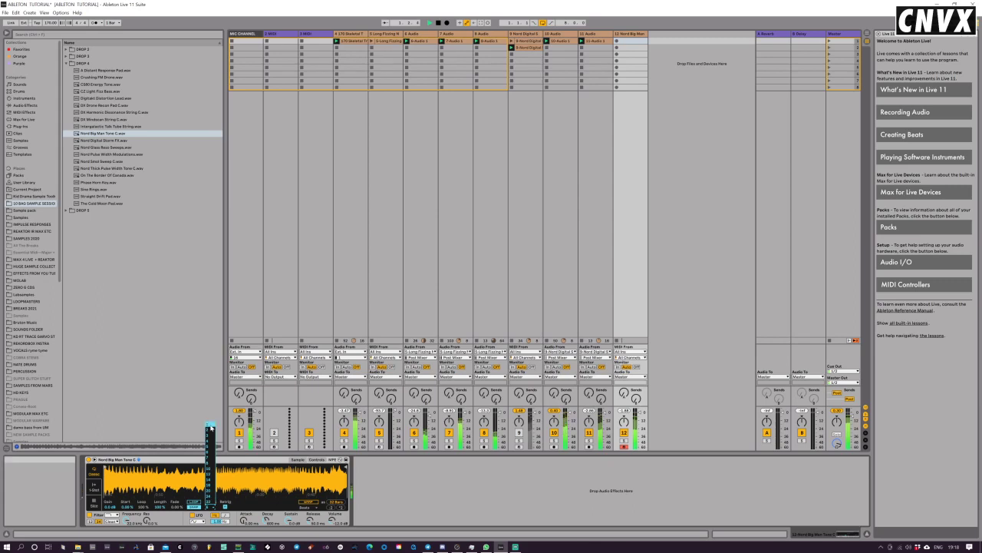
pyautogui.click(209, 424)
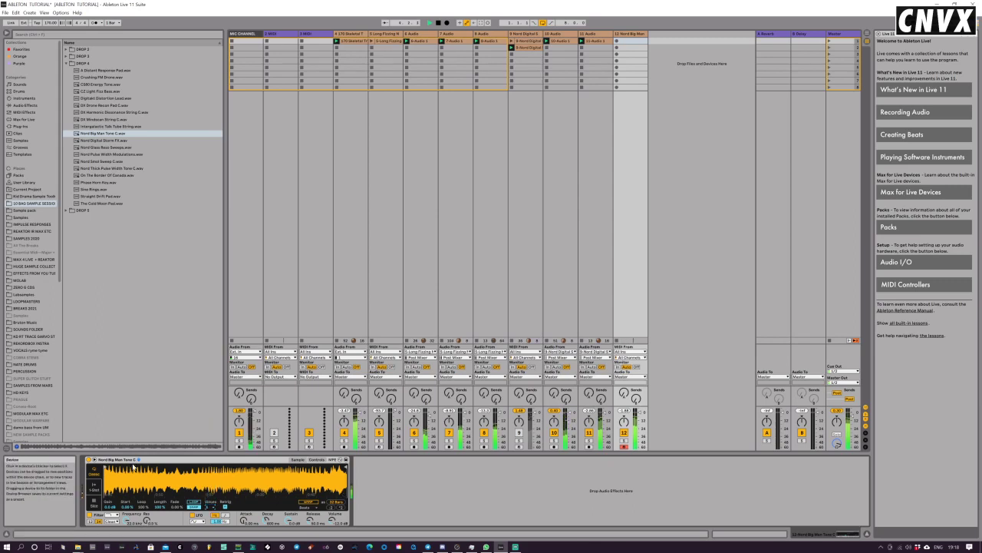
pyautogui.moveTo(130, 520)
pyautogui.mouseDown()
pyautogui.moveTo(130, 546)
pyautogui.moveTo(125, 527)
pyautogui.mouseUp()
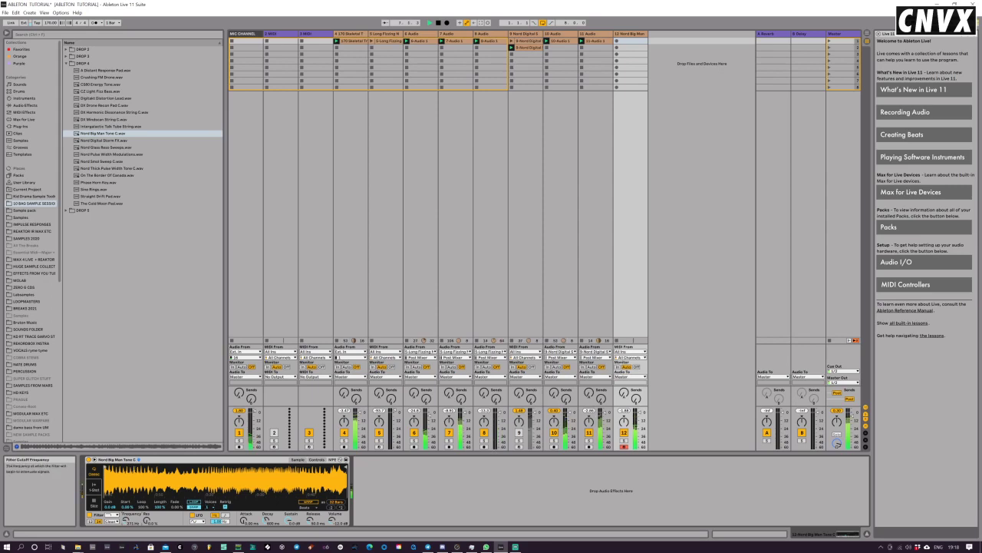
pyautogui.moveTo(335, 513); pyautogui.dragTo(336, 515)
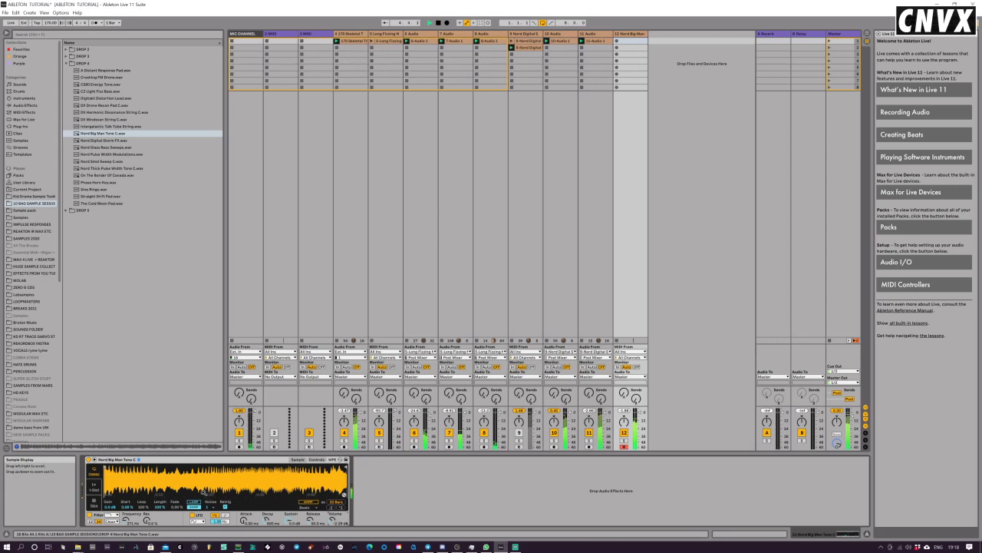
# Step: Group the Nord Big Man Tone C Simpler into an Instrument Rack and duplicate its chain in the rack
pyautogui.rightClick(181, 459)
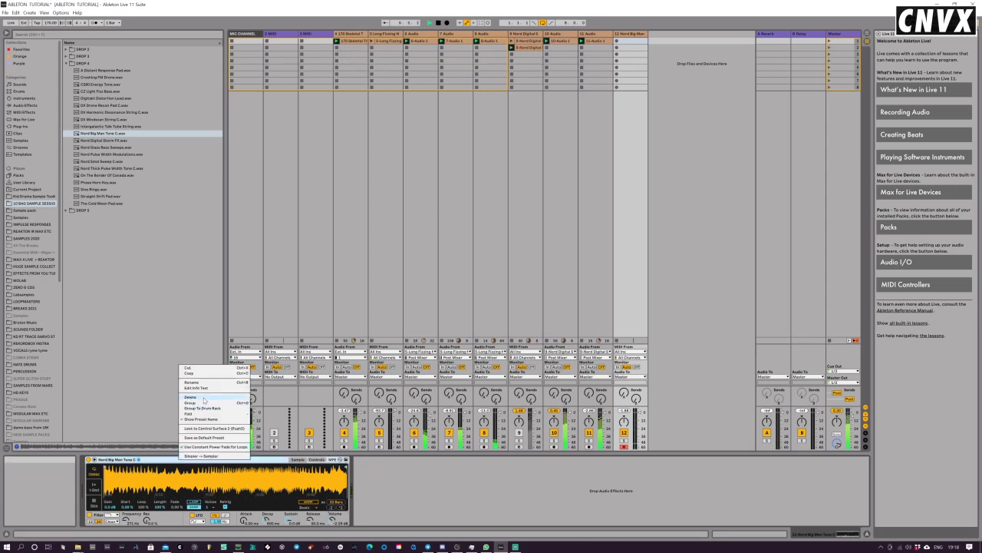
pyautogui.press('Escape')
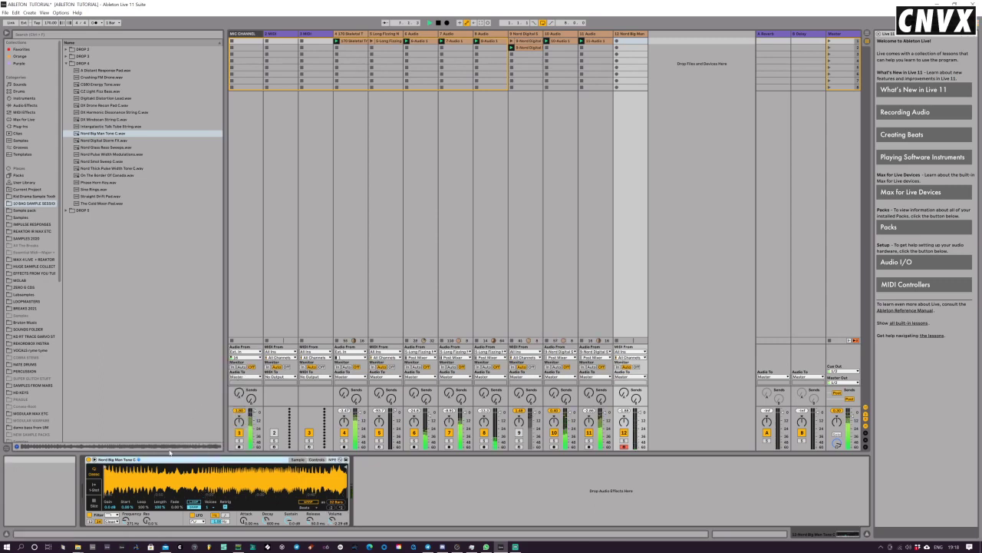
pyautogui.hotkey('ctrl', 'g')
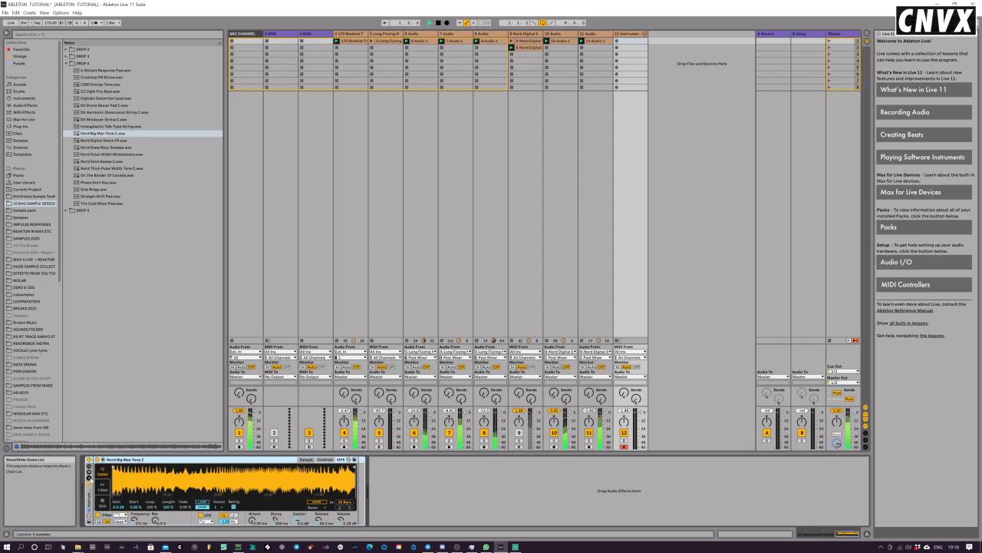
pyautogui.click(88, 477)
pyautogui.rightClick(105, 478)
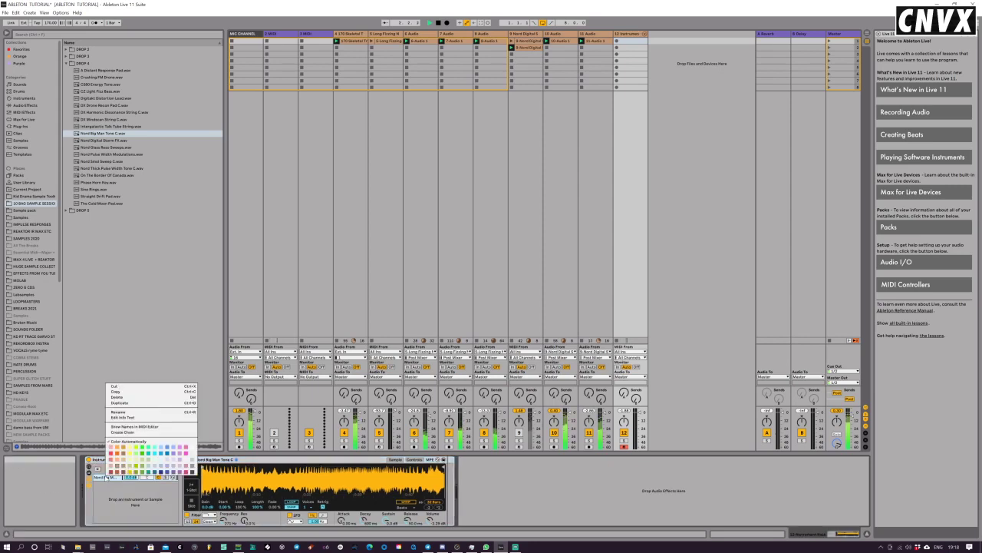
pyautogui.click(119, 402)
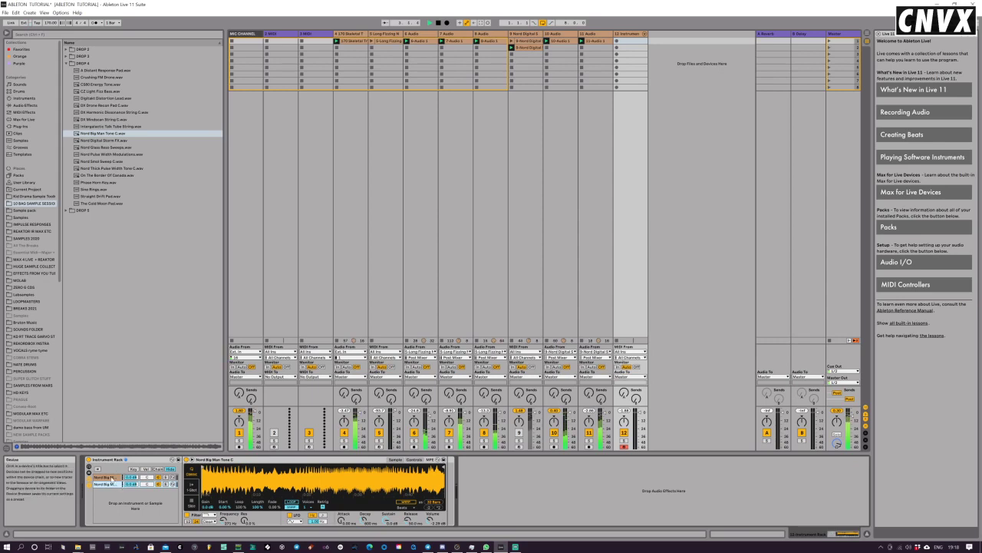
# Step: Change the filter type of the rack's Simpler, raise its resonance and sweep the cutoff down to a low frequency
pyautogui.click(208, 522)
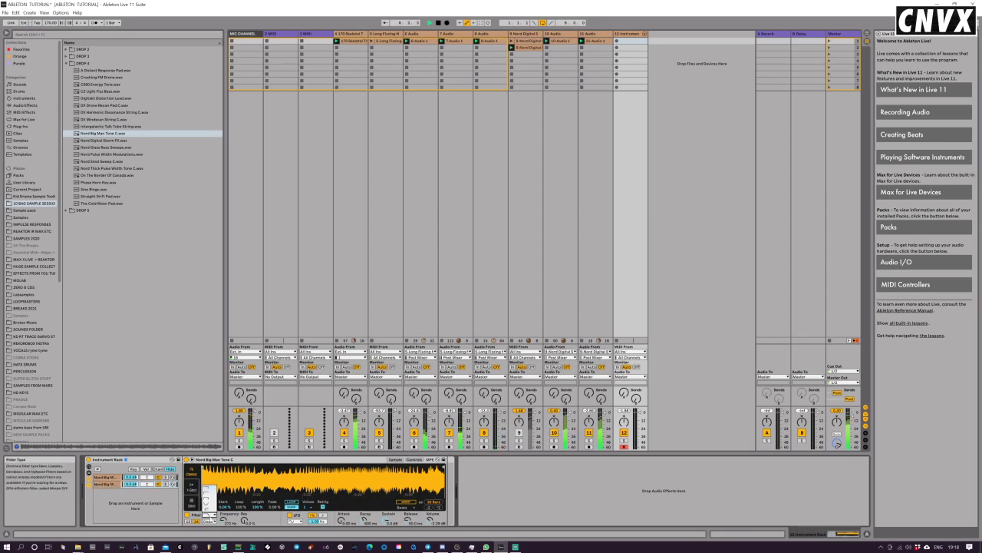
pyautogui.click(205, 505)
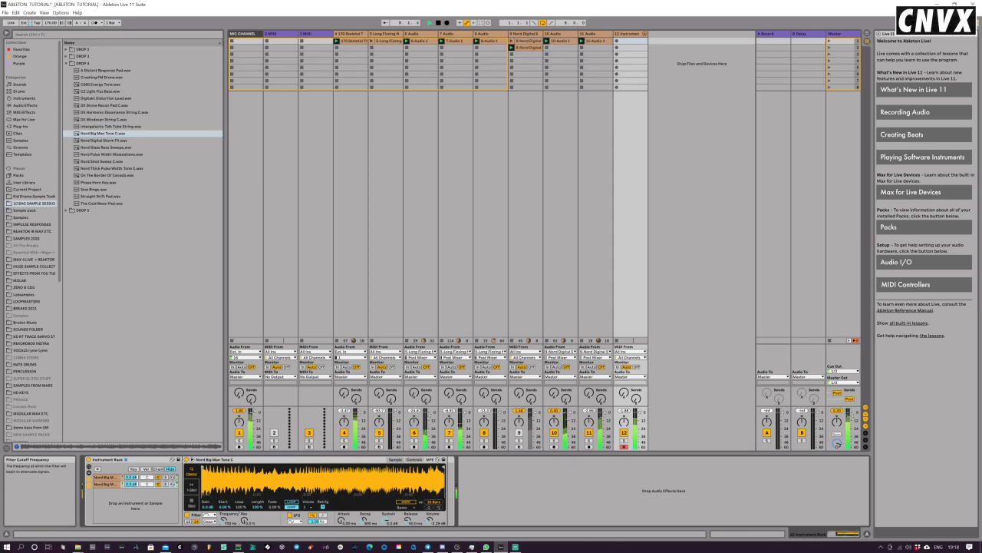
pyautogui.moveTo(224, 521); pyautogui.dragTo(224, 517)
pyautogui.moveTo(244, 520); pyautogui.dragTo(244, 511)
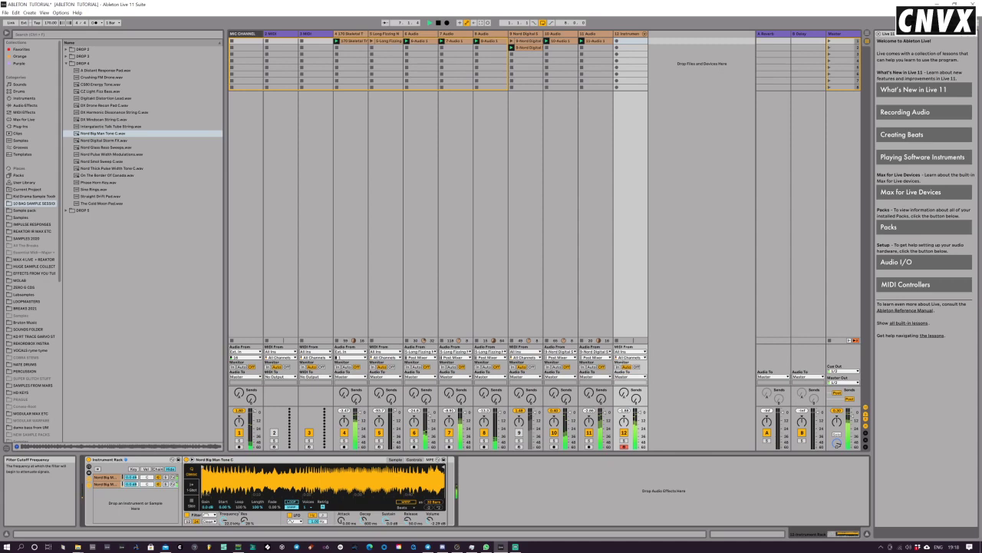
pyautogui.moveTo(224, 521); pyautogui.dragTo(224, 548)
pyautogui.moveTo(224, 519)
pyautogui.mouseDown()
pyautogui.moveTo(223, 500)
pyautogui.moveTo(223, 539)
pyautogui.moveTo(223, 511)
pyautogui.moveTo(223, 522)
pyautogui.mouseUp()
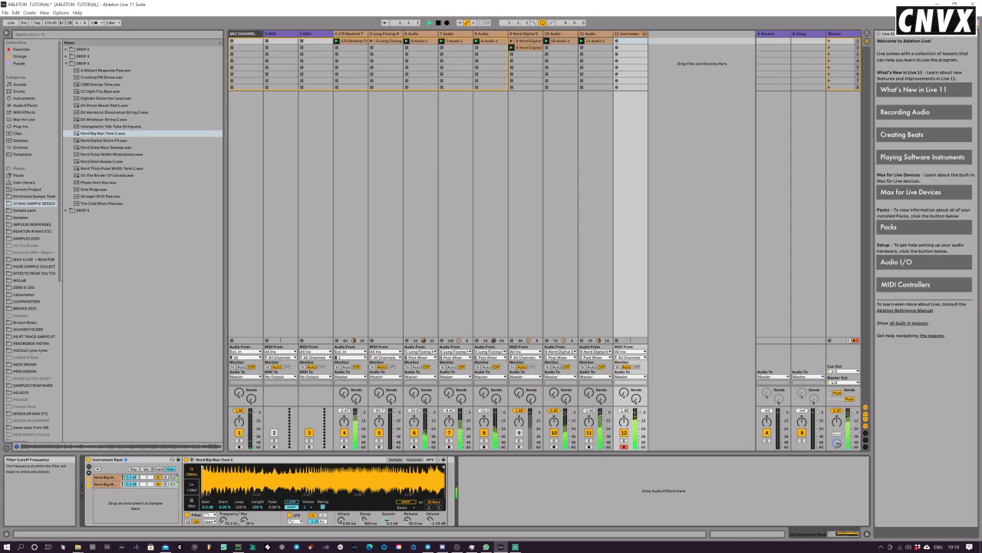
# Step: Record a MIDI clip into the Instrument Rack track's first slot while sweeping Simpler's filter cutoff as automation
pyautogui.click(617, 43)
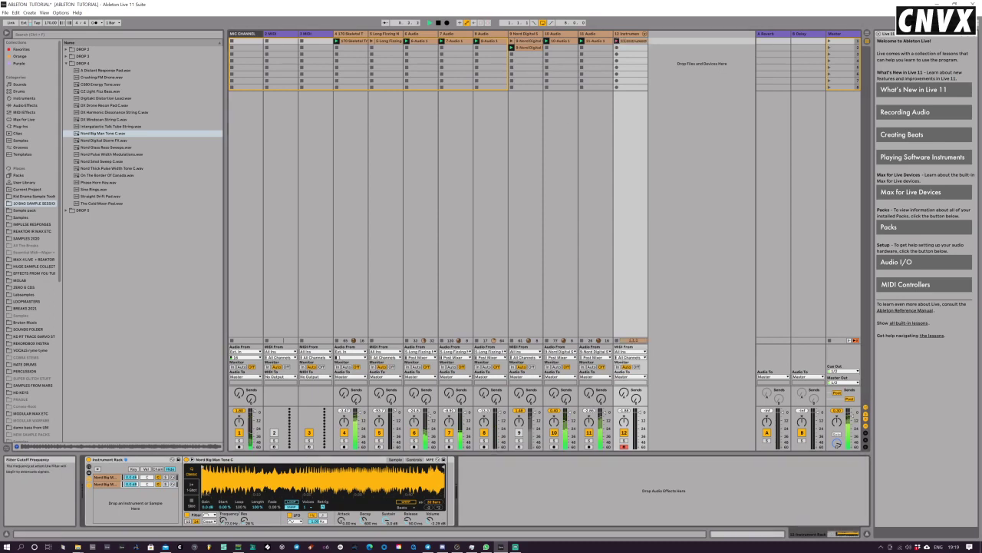
pyautogui.moveTo(223, 520)
pyautogui.mouseDown()
pyautogui.moveTo(224, 530)
pyautogui.moveTo(223, 512)
pyautogui.moveTo(224, 521)
pyautogui.mouseUp()
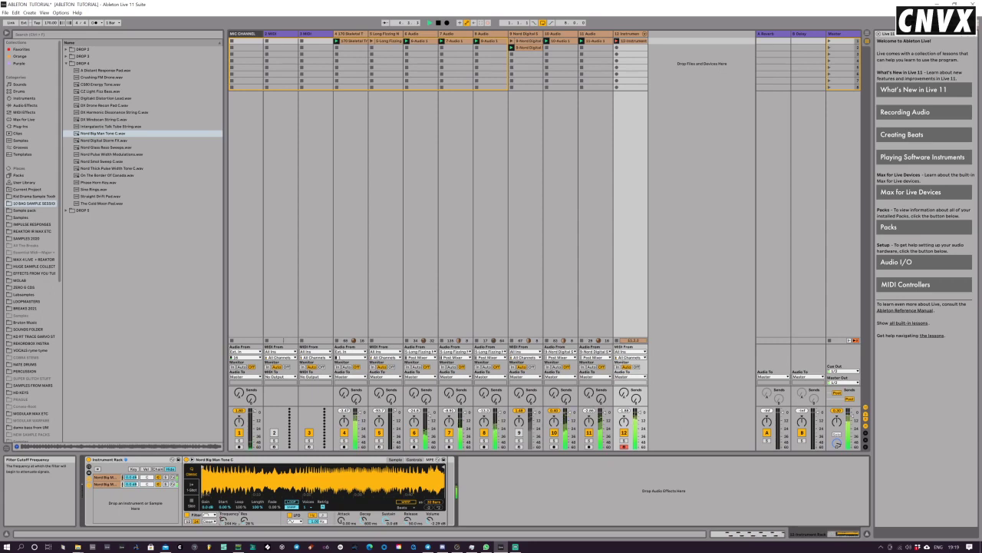
pyautogui.moveTo(223, 520)
pyautogui.mouseDown()
pyautogui.moveTo(223, 542)
pyautogui.moveTo(224, 513)
pyautogui.moveTo(224, 525)
pyautogui.mouseUp()
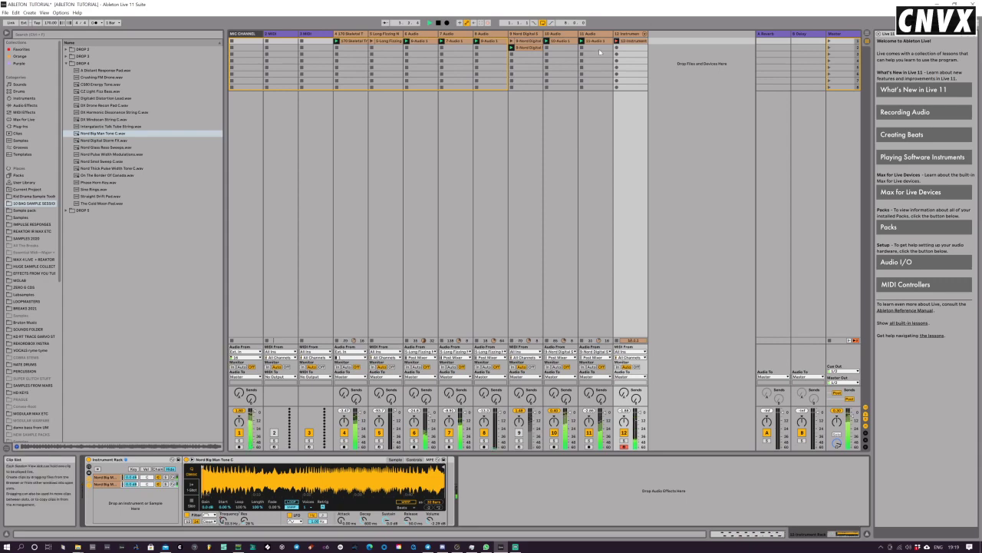
# Step: Loop the recorded Instrument Rack clip from the start of bar 15 to bar 19 and crop the clip to that four-bar section
pyautogui.doubleClick(631, 41)
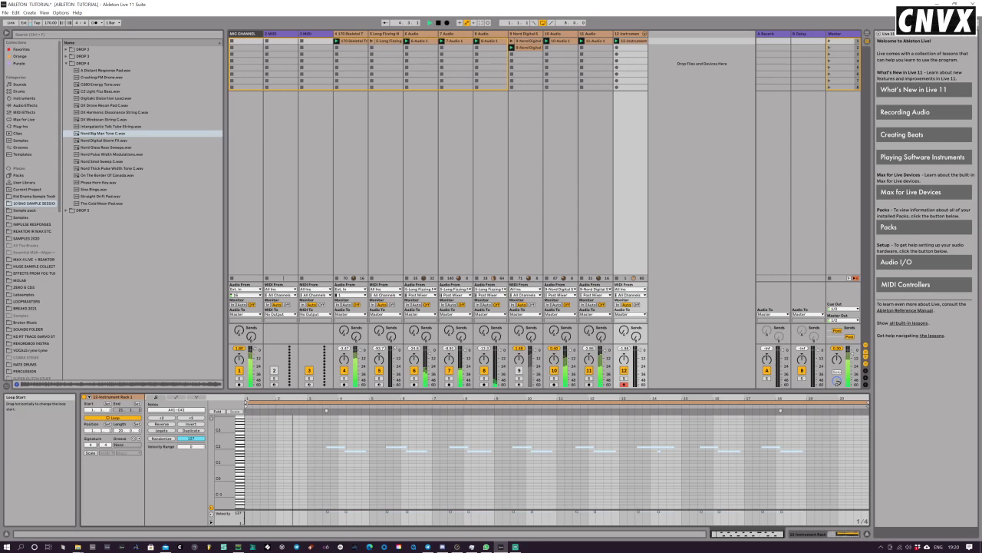
pyautogui.moveTo(246, 399); pyautogui.dragTo(684, 399)
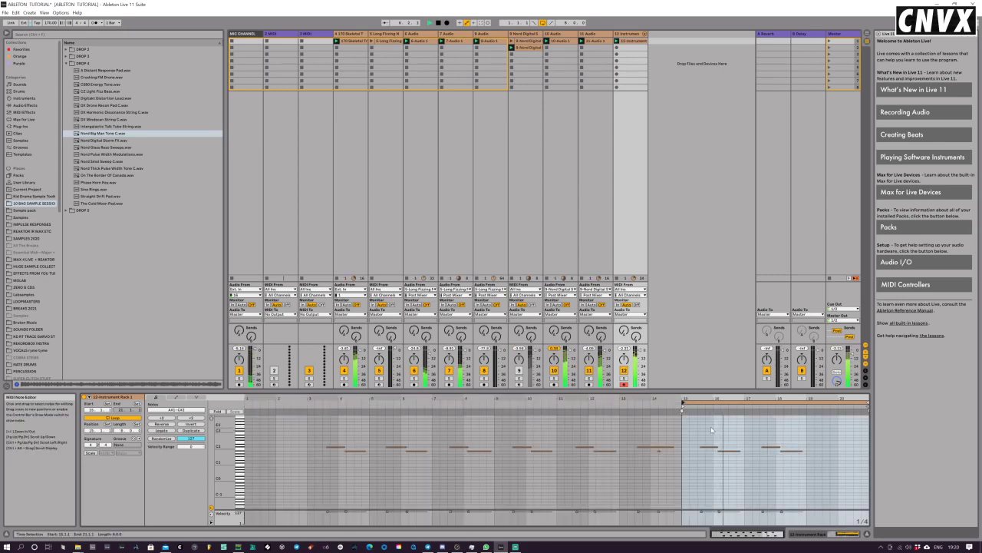
pyautogui.hotkey('ctrl', 'a')
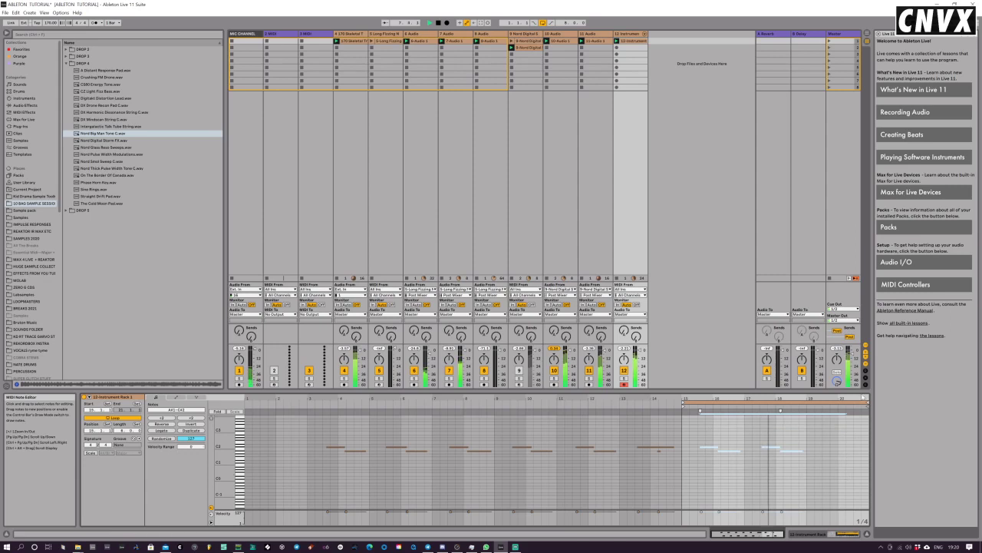
pyautogui.moveTo(862, 399); pyautogui.dragTo(806, 400)
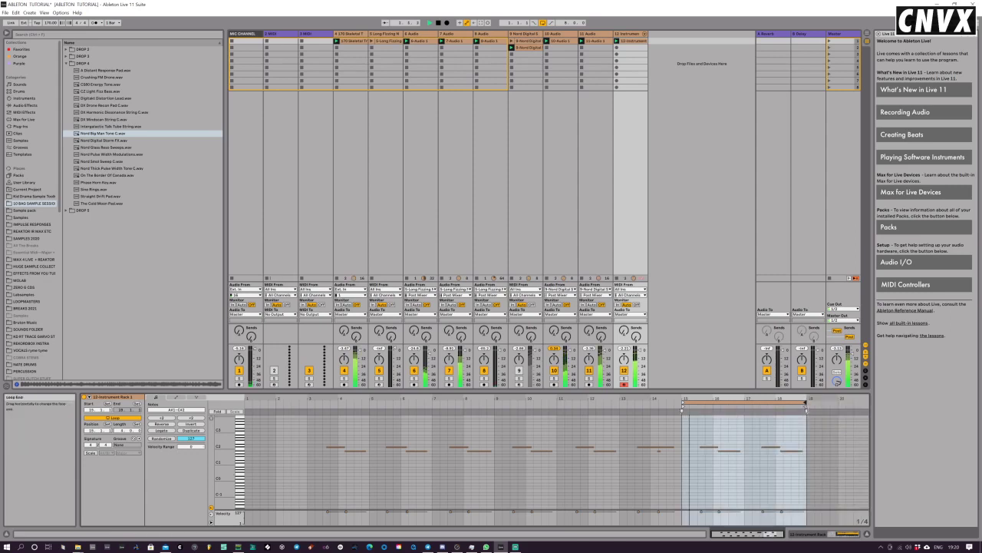
pyautogui.moveTo(691, 431); pyautogui.dragTo(807, 469)
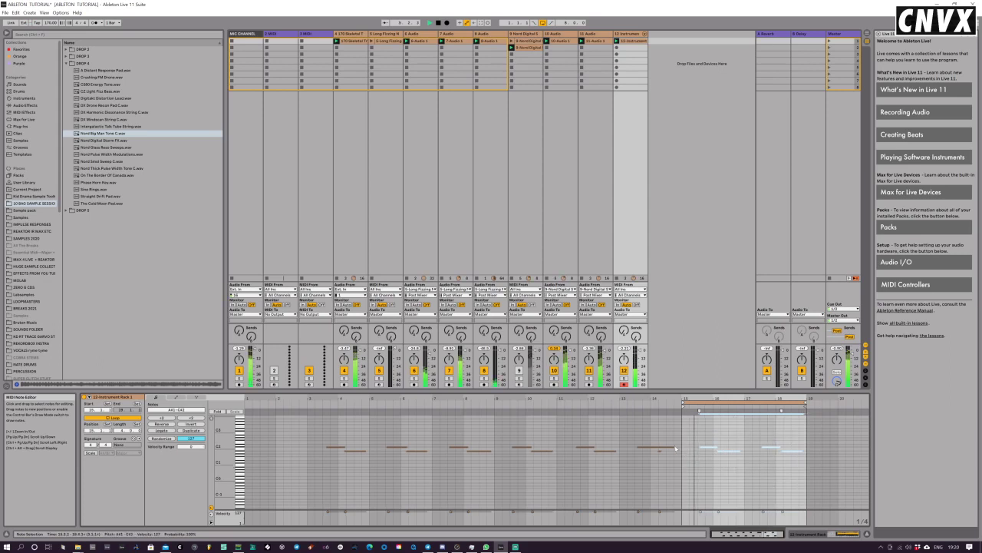
pyautogui.rightClick(766, 470)
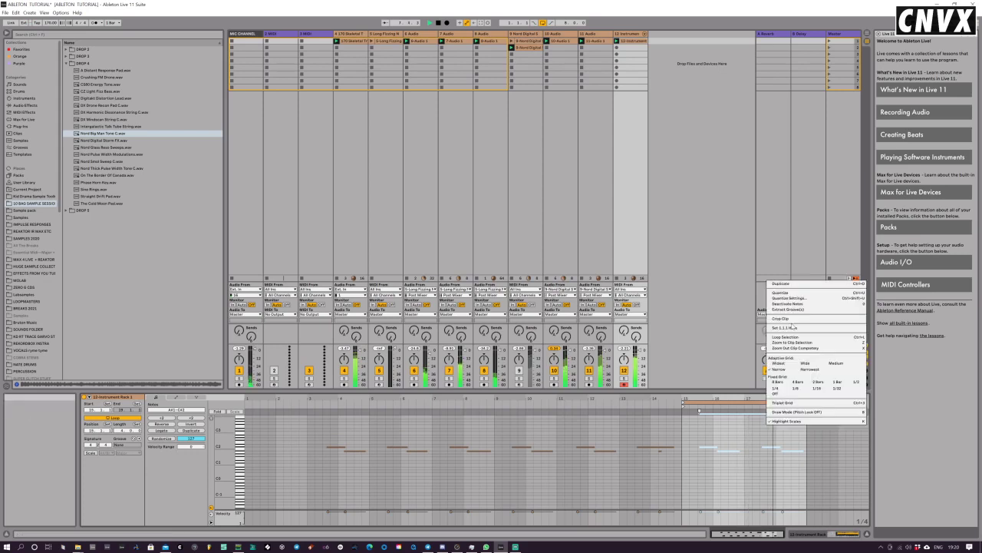
pyautogui.click(793, 327)
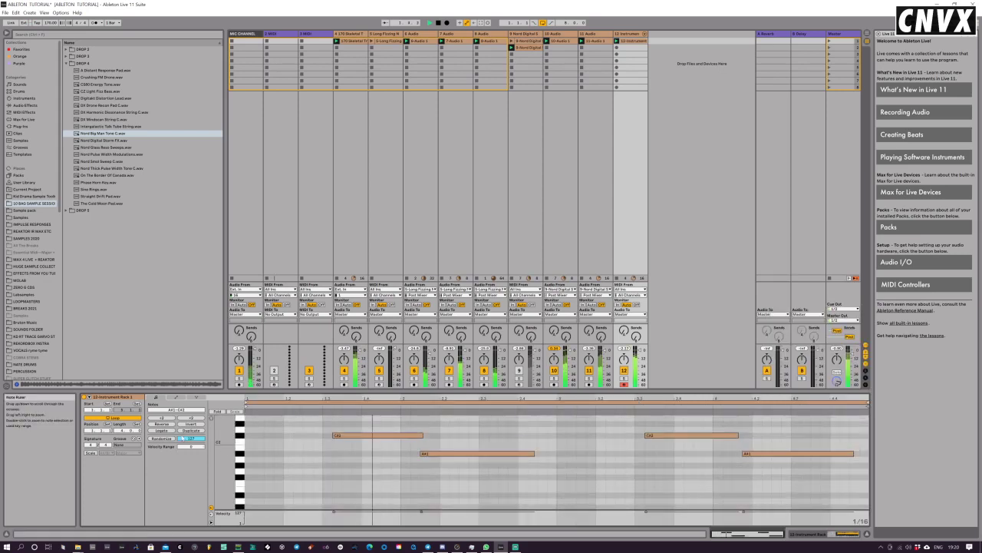
# Step: Extend the starts of all notes in the Instrument Rack clip so that the first C#2 begins at 1.3
pyautogui.click(176, 397)
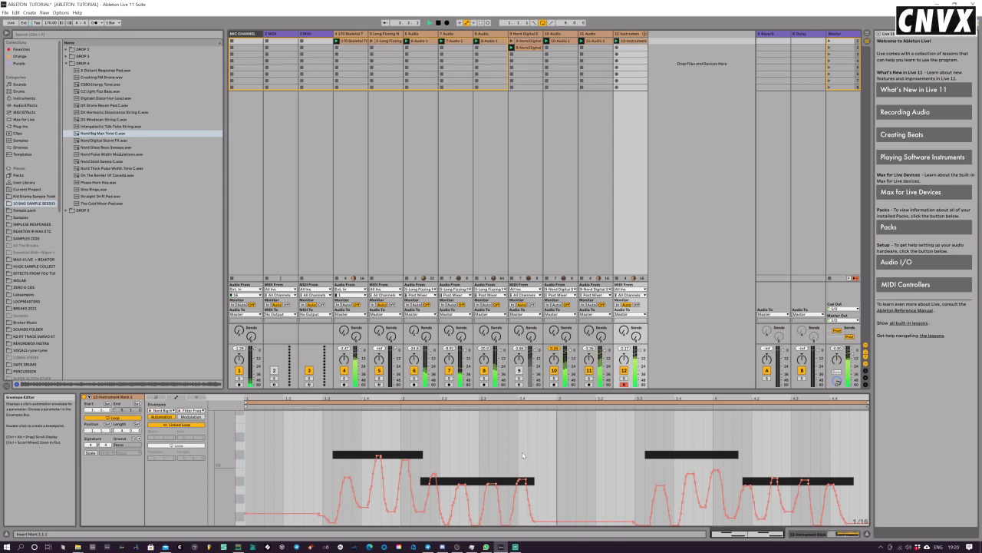
pyautogui.click(156, 397)
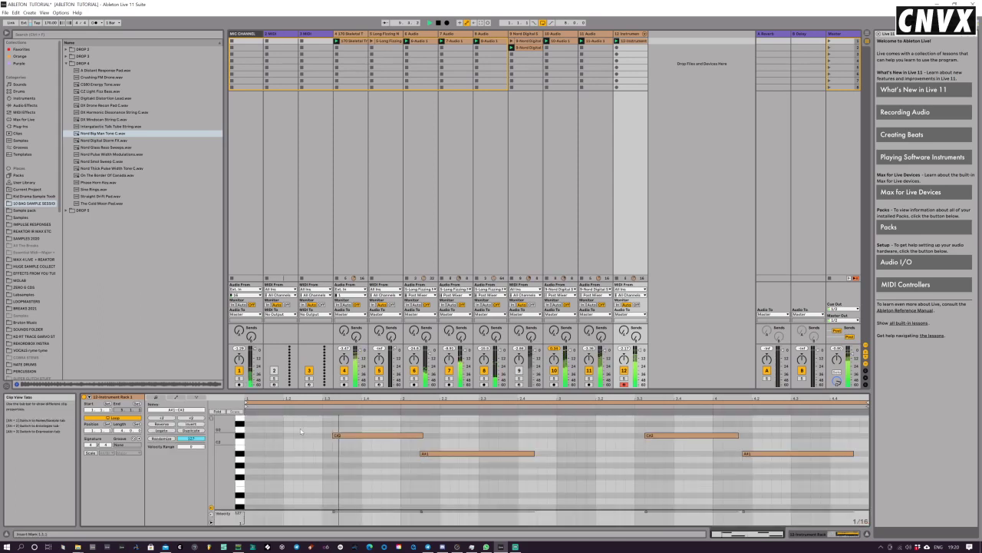
pyautogui.hotkey('ctrl', 'a')
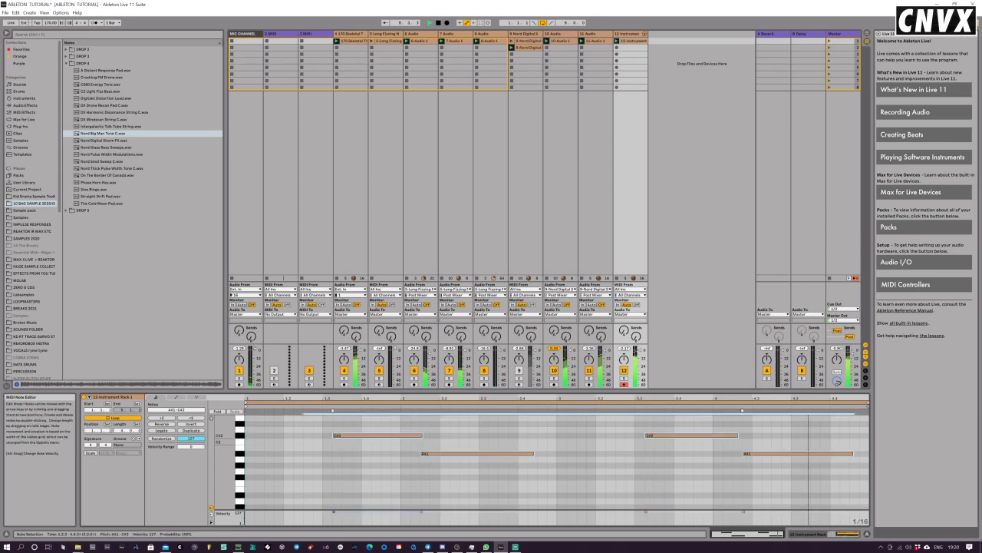
pyautogui.moveTo(333, 435); pyautogui.dragTo(323, 435)
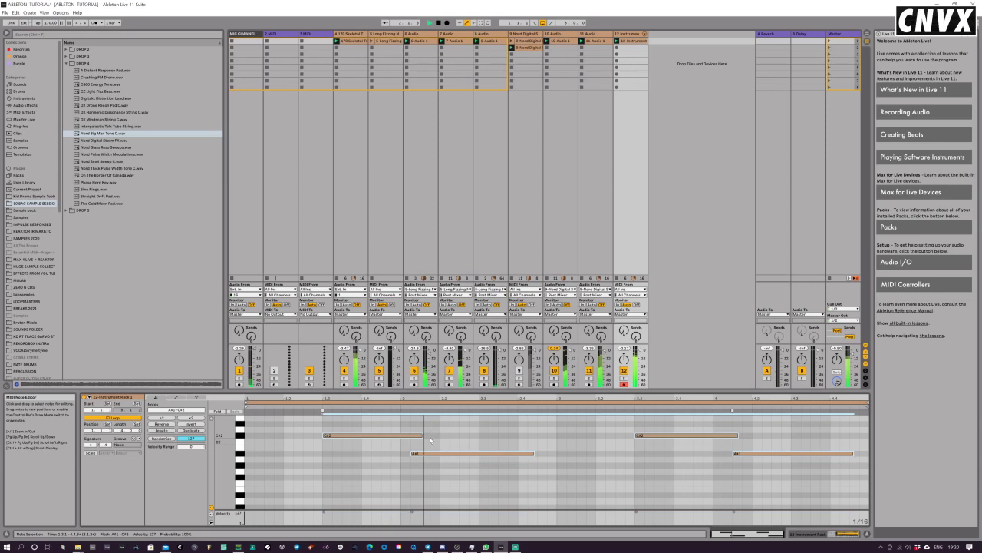
# Step: Adjust the ends of both C#2 notes so each one meets the start of the A#1 note that follows
pyautogui.click(430, 440)
pyautogui.moveTo(423, 435); pyautogui.dragTo(411, 435)
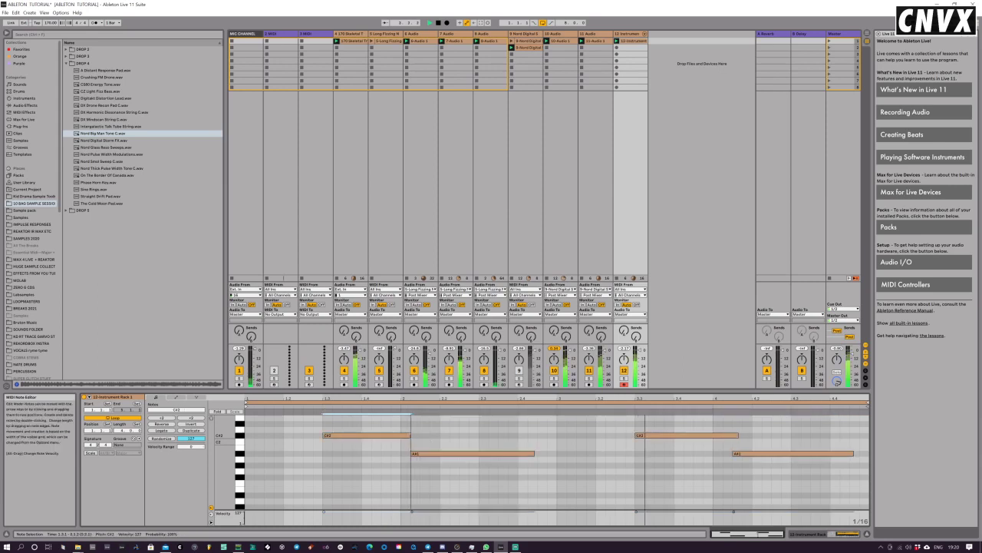
pyautogui.click(414, 454)
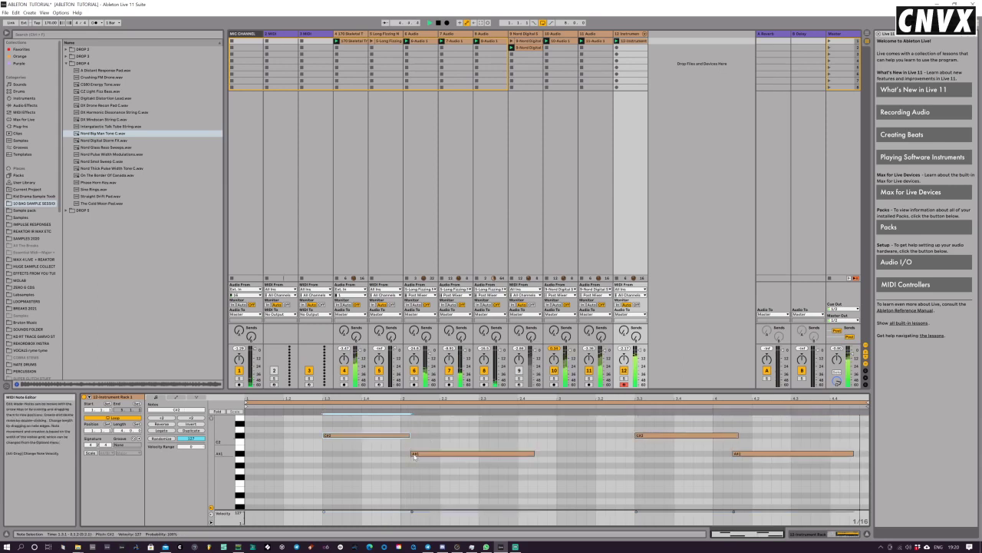
pyautogui.moveTo(410, 436); pyautogui.dragTo(421, 436)
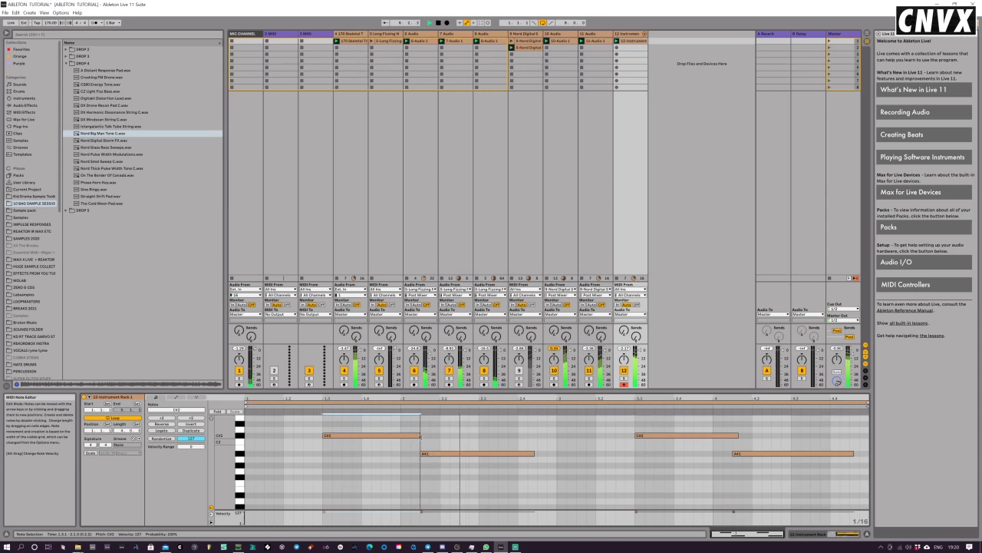
pyautogui.moveTo(739, 436); pyautogui.dragTo(734, 436)
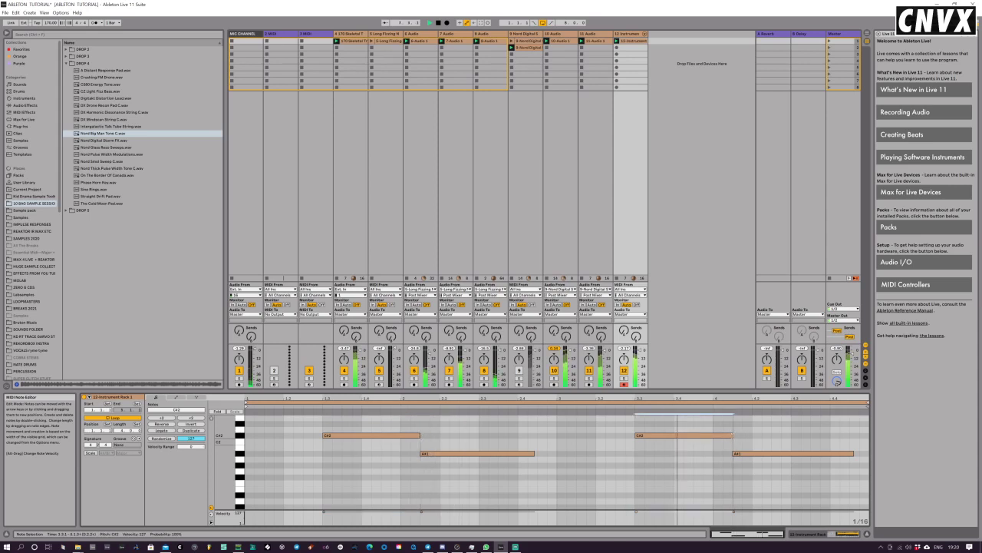
pyautogui.click(733, 465)
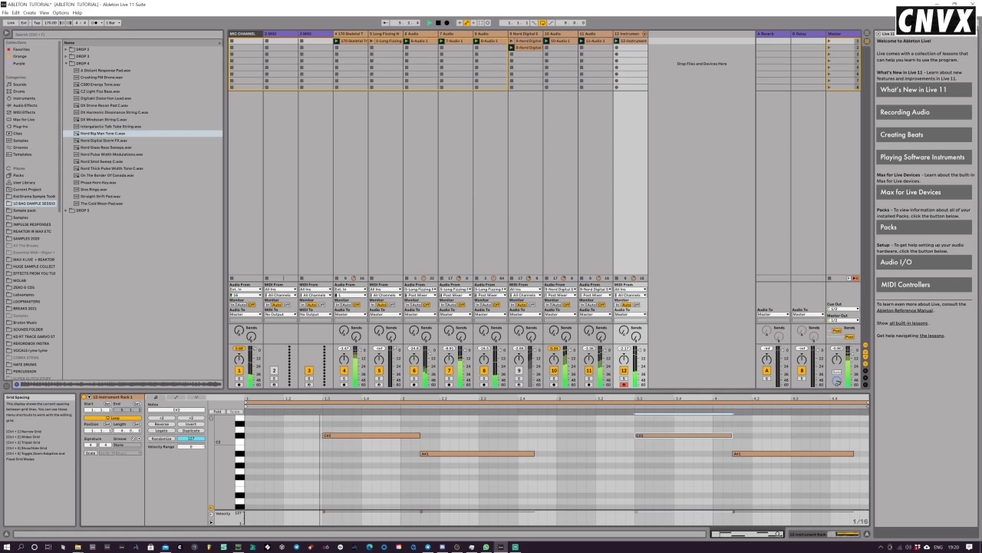
# Step: Delete the clip's filter frequency automation from the start up to the second C#2 note at 3.3
pyautogui.click(631, 41)
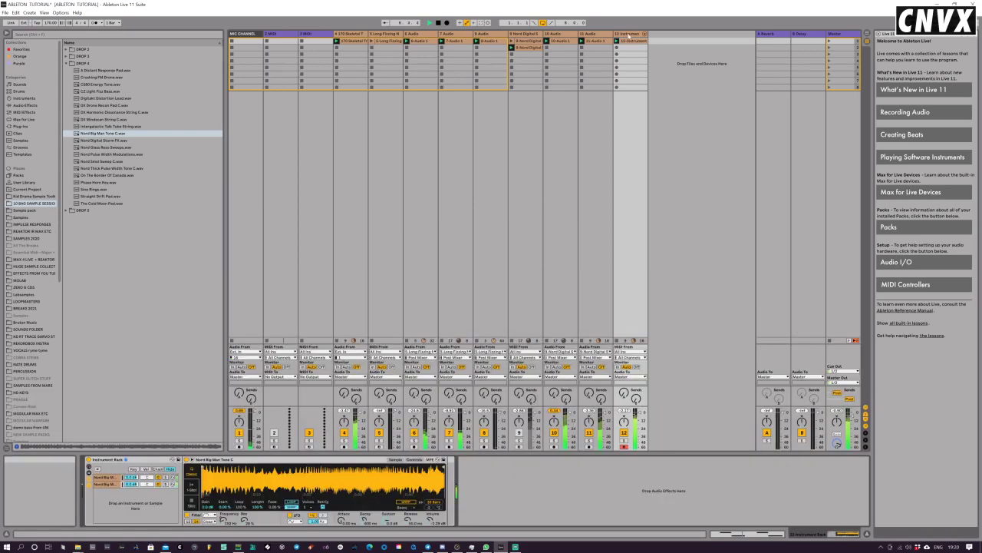
pyautogui.doubleClick(631, 42)
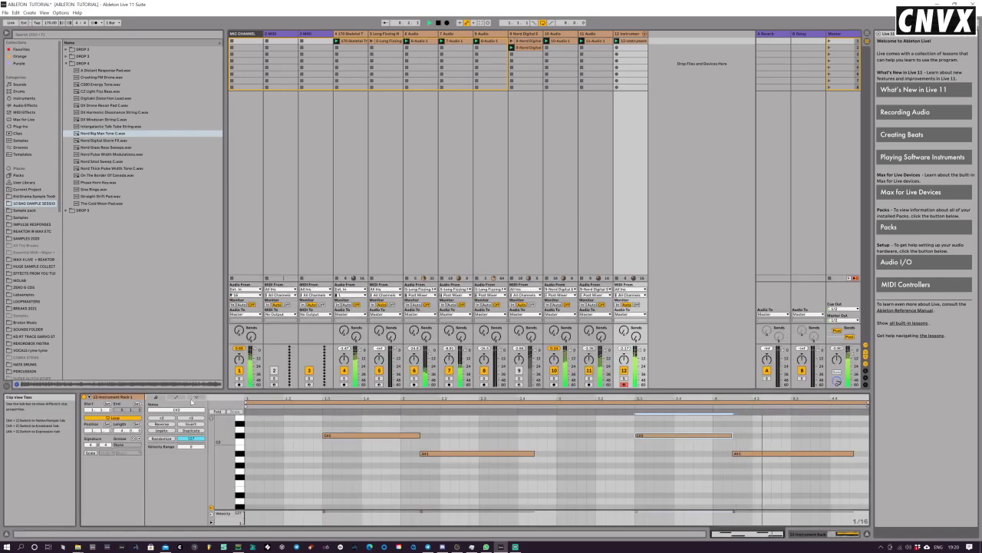
pyautogui.click(191, 398)
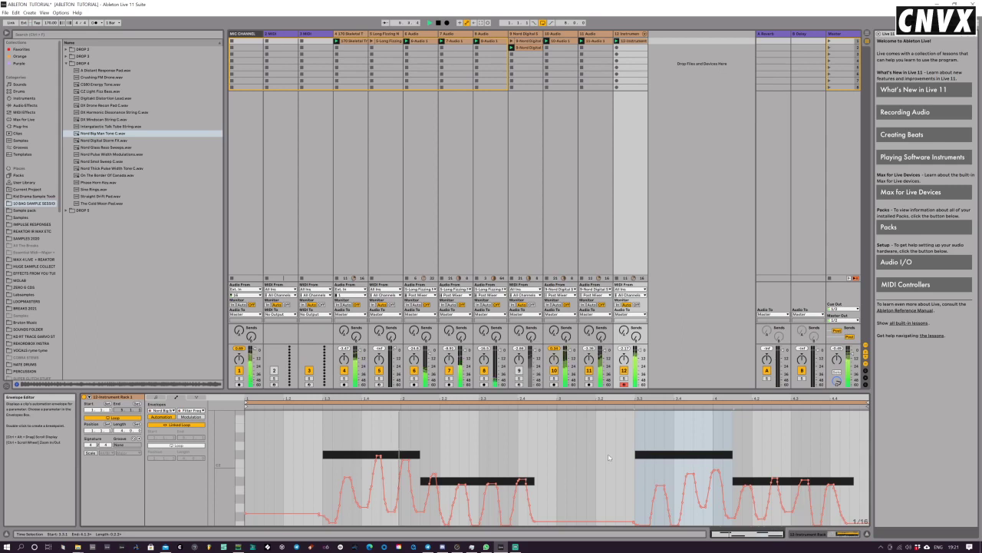
pyautogui.moveTo(608, 454); pyautogui.dragTo(258, 512)
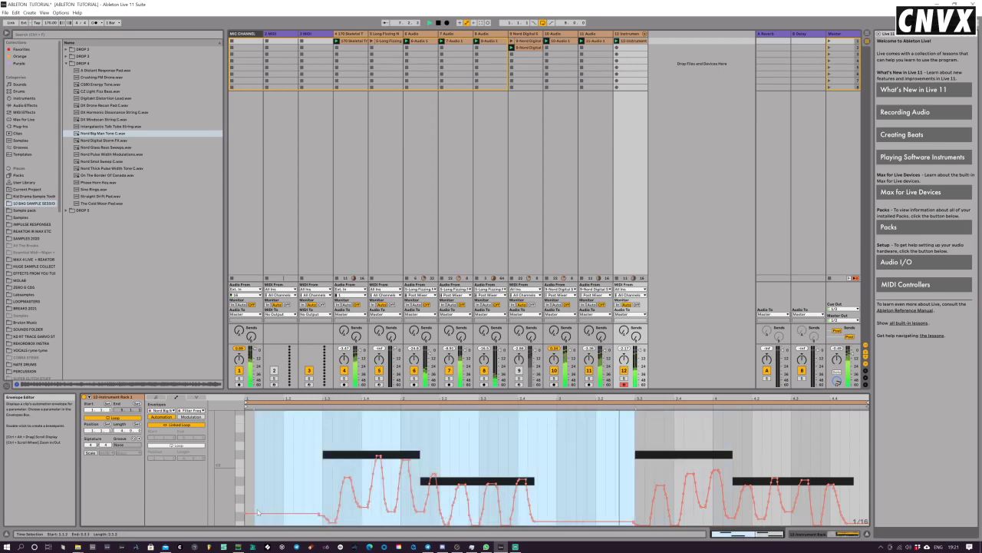
pyautogui.press('Delete')
# Step: Copy the filter automation from 3.3 to the clip's end and paste it at the clip start and again at 1.3
pyautogui.moveTo(639, 464); pyautogui.dragTo(868, 453)
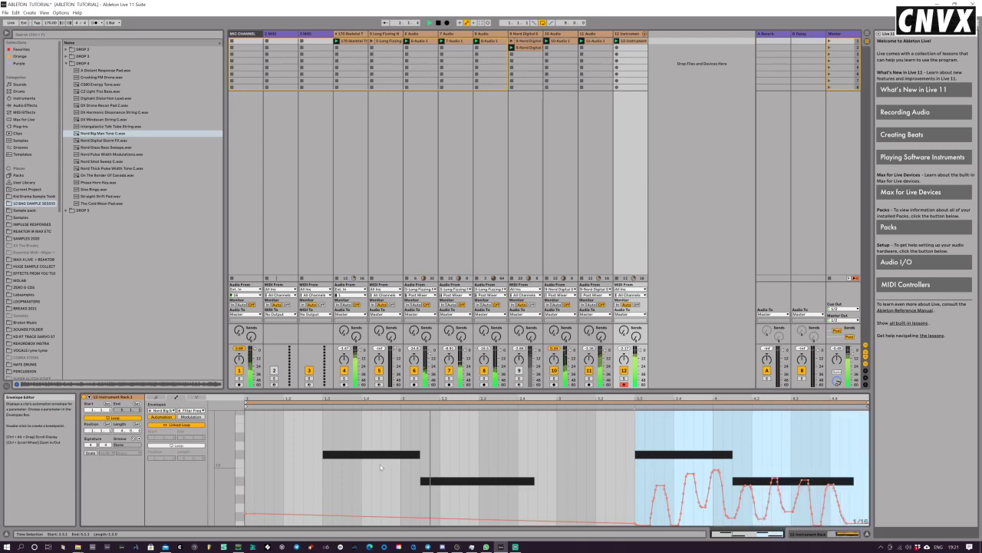
pyautogui.click(246, 437)
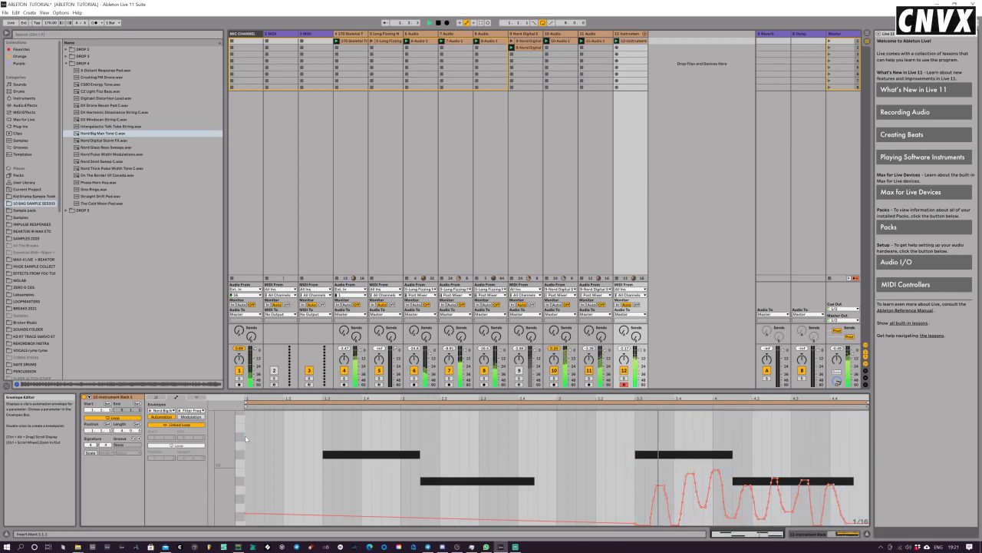
pyautogui.hotkey('ctrl', 'v')
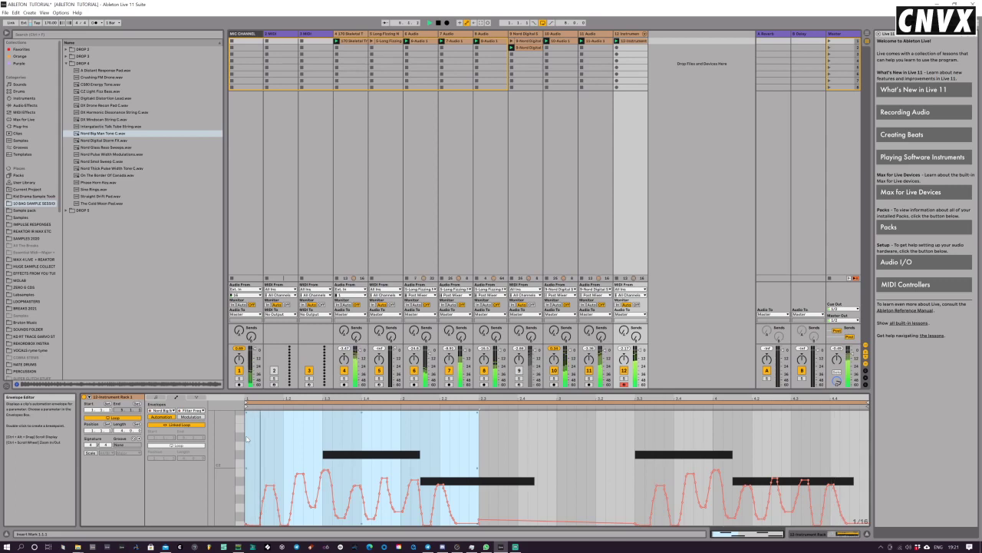
pyautogui.click(323, 432)
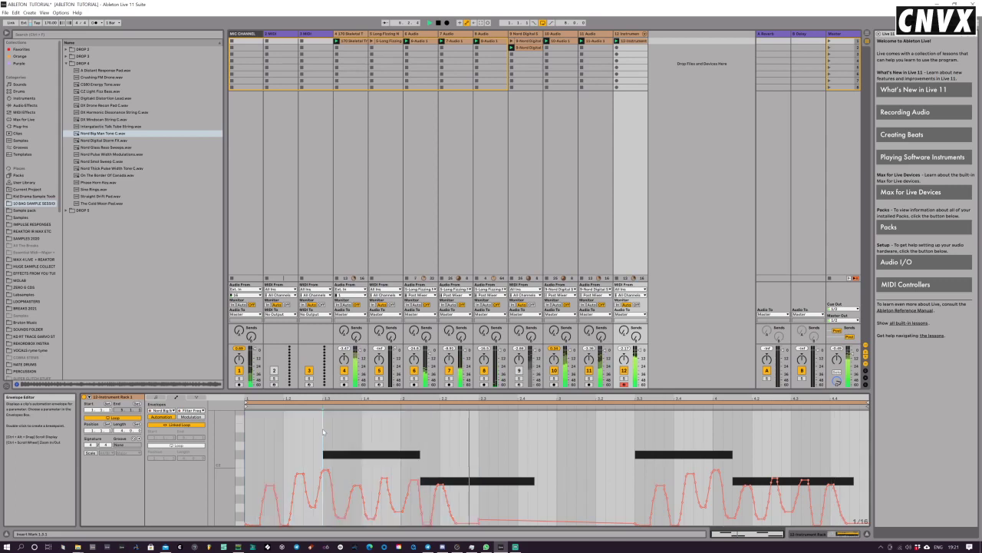
pyautogui.hotkey('ctrl', 'v')
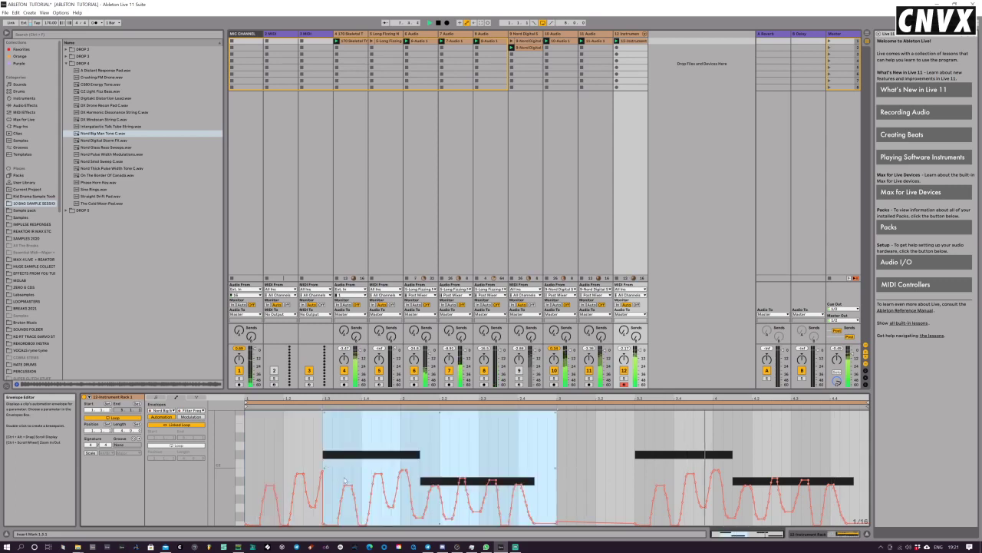
# Step: Raise the filter automation slightly between 1.4.2 and 2.4.4, and move the clip's start marker to bar 3
pyautogui.click(509, 461)
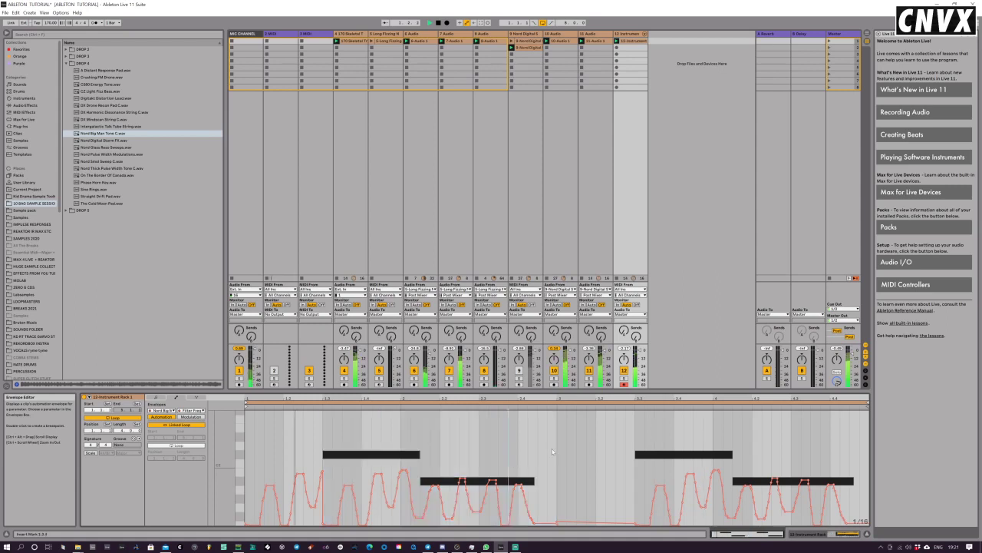
pyautogui.moveTo(548, 456); pyautogui.dragTo(375, 480)
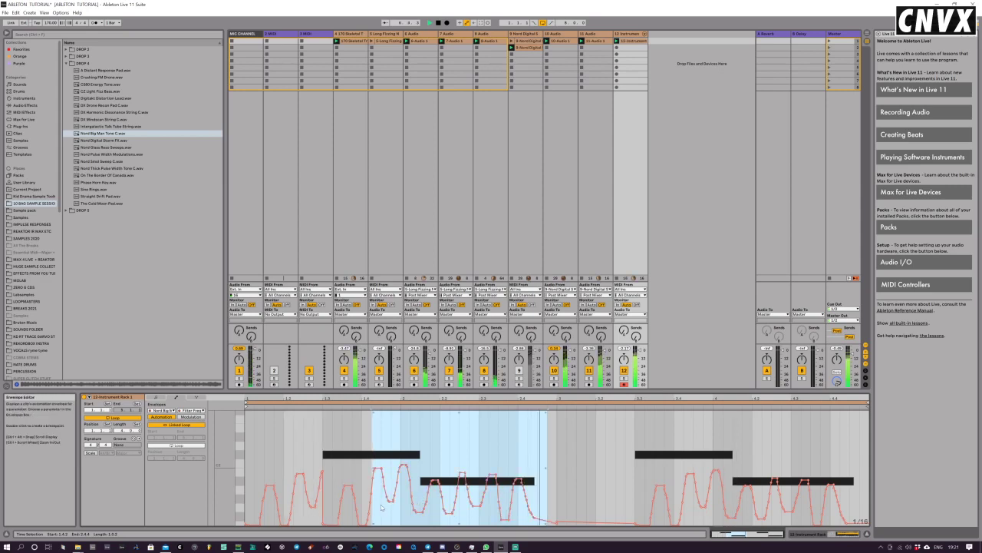
pyautogui.moveTo(246, 406); pyautogui.dragTo(566, 449)
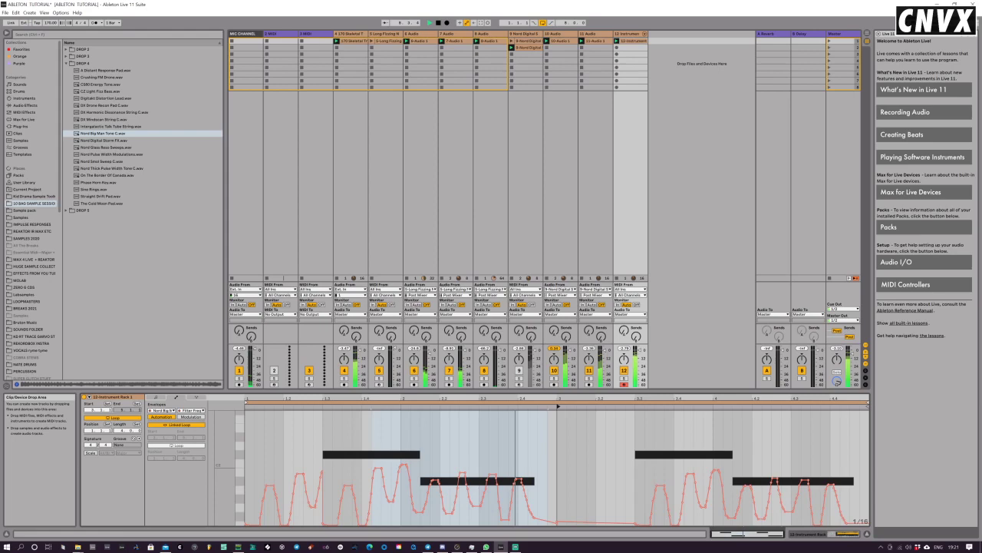
# Step: Add a Saturator after the Instrument Rack on the Instrument Rack track
pyautogui.hotkey('shift', 'Tab')
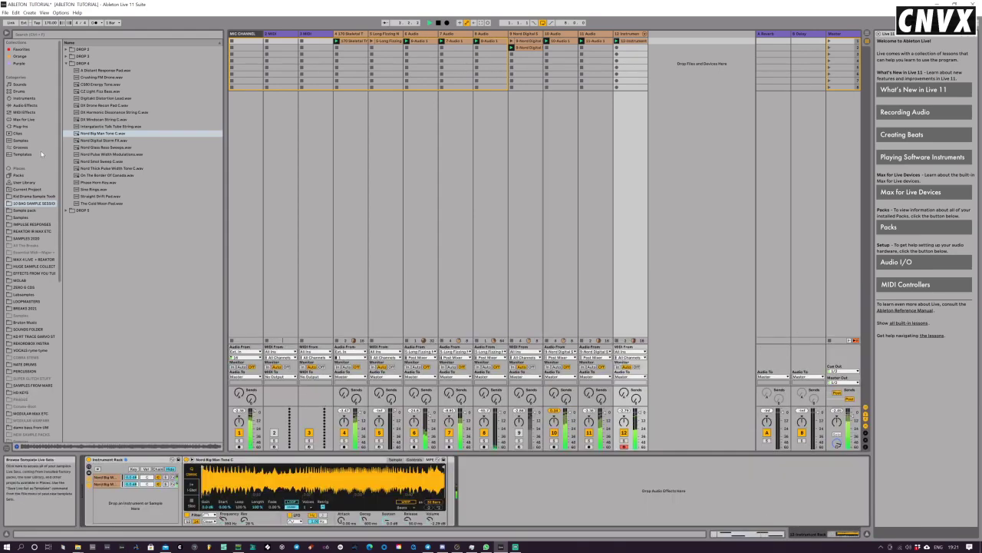
pyautogui.click(24, 105)
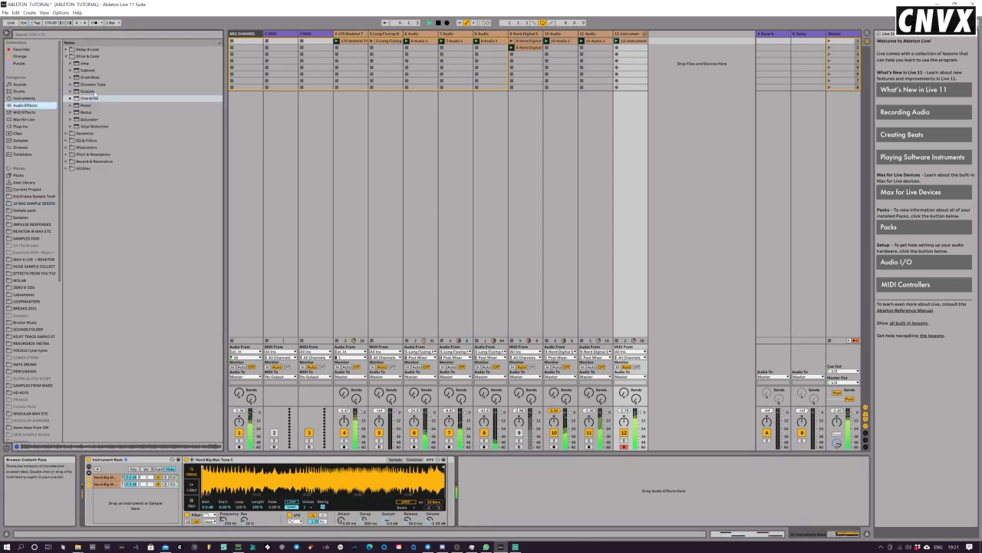
pyautogui.click(90, 120)
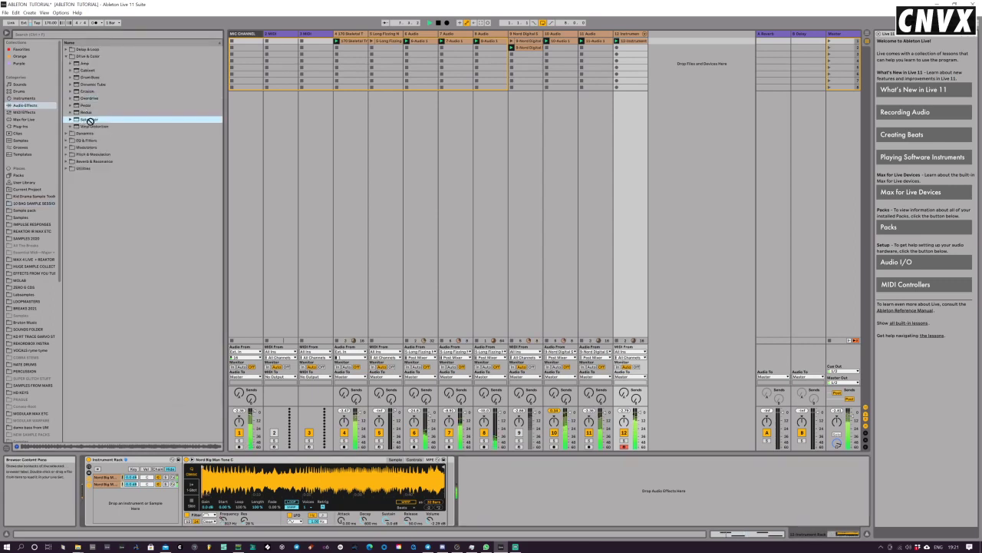
pyautogui.moveTo(90, 119); pyautogui.dragTo(467, 463)
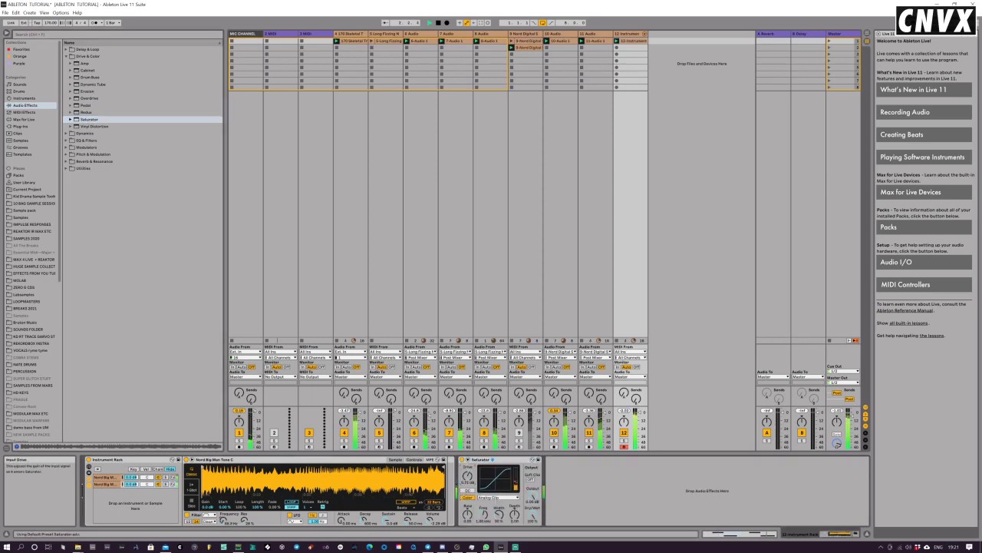
# Step: Enable the Saturator's Soft Clip, raise its drive to about 7.4 dB and lower its output to compensate
pyautogui.click(530, 479)
pyautogui.moveTo(535, 496); pyautogui.dragTo(534, 530)
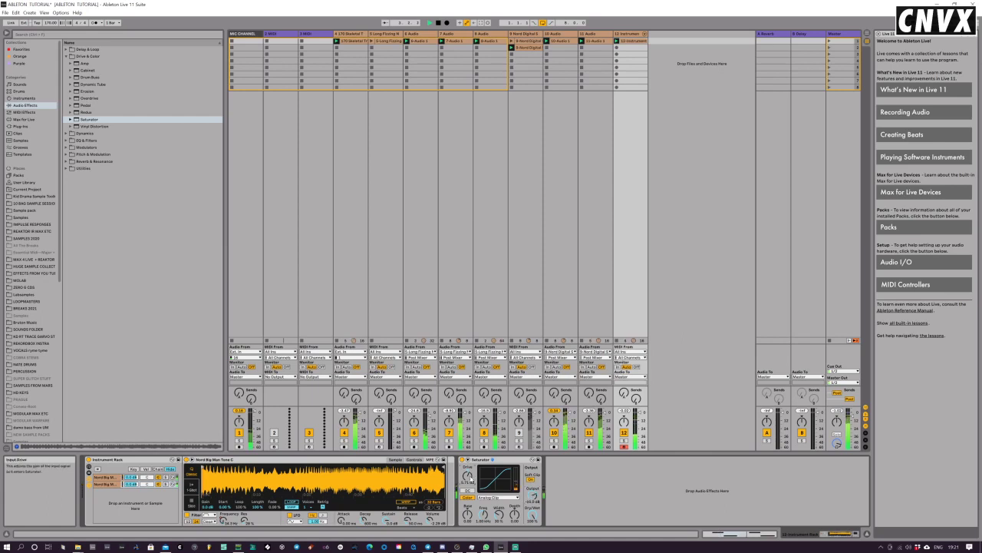
pyautogui.moveTo(470, 478); pyautogui.dragTo(470, 474)
pyautogui.moveTo(535, 496)
pyautogui.mouseDown()
pyautogui.moveTo(534, 486)
pyautogui.moveTo(533, 495)
pyautogui.mouseUp()
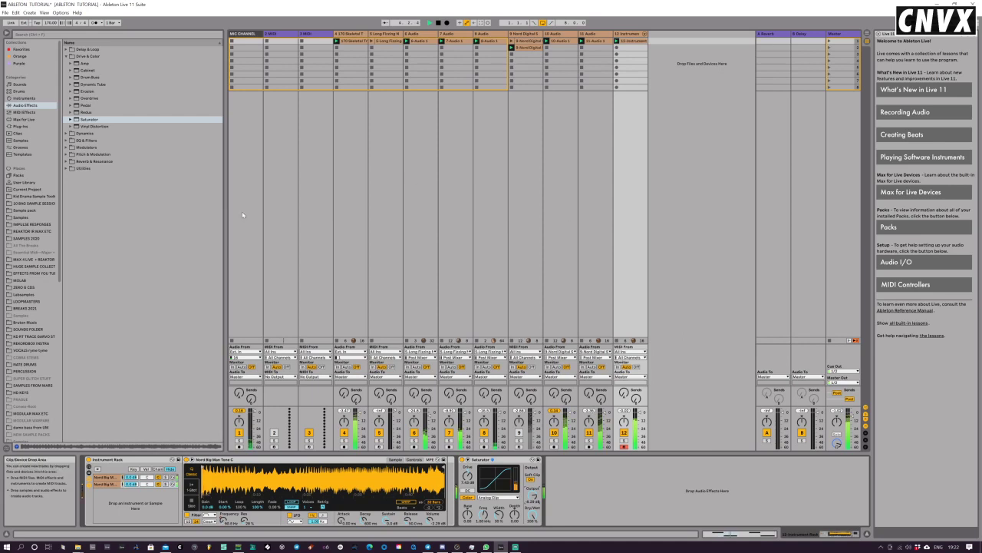
# Step: Replace the Delay on return track B with an Echo
pyautogui.click(67, 48)
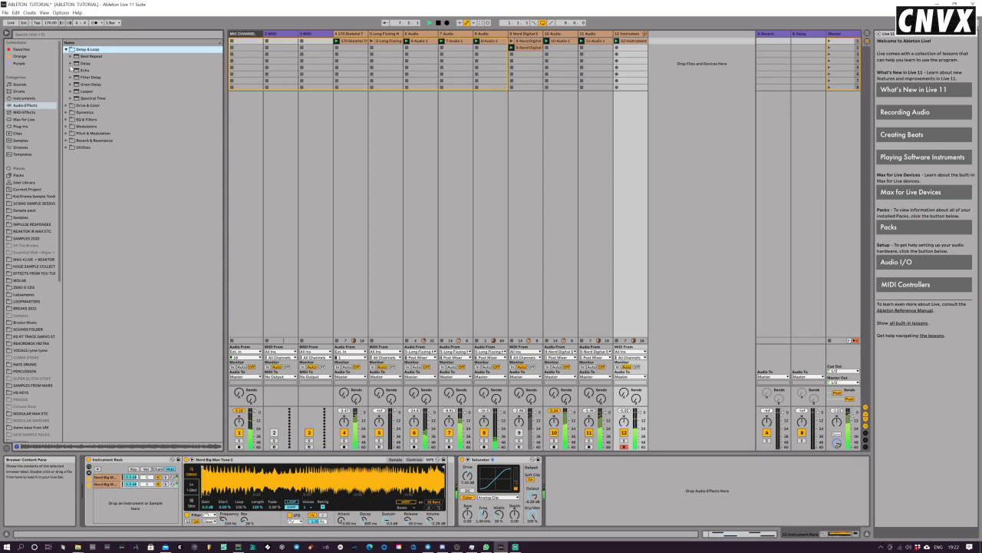
pyautogui.click(71, 69)
pyautogui.click(804, 40)
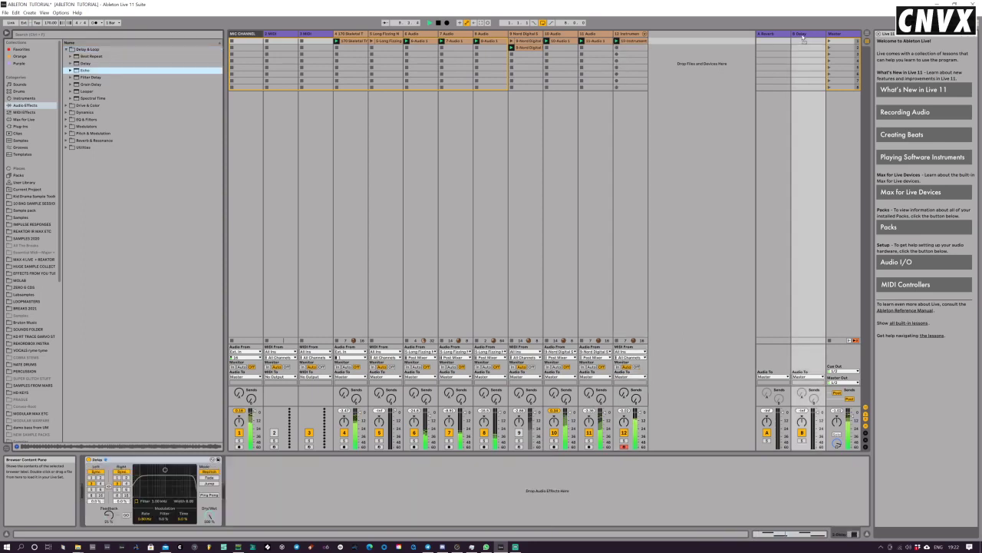
pyautogui.moveTo(803, 37); pyautogui.dragTo(802, 38)
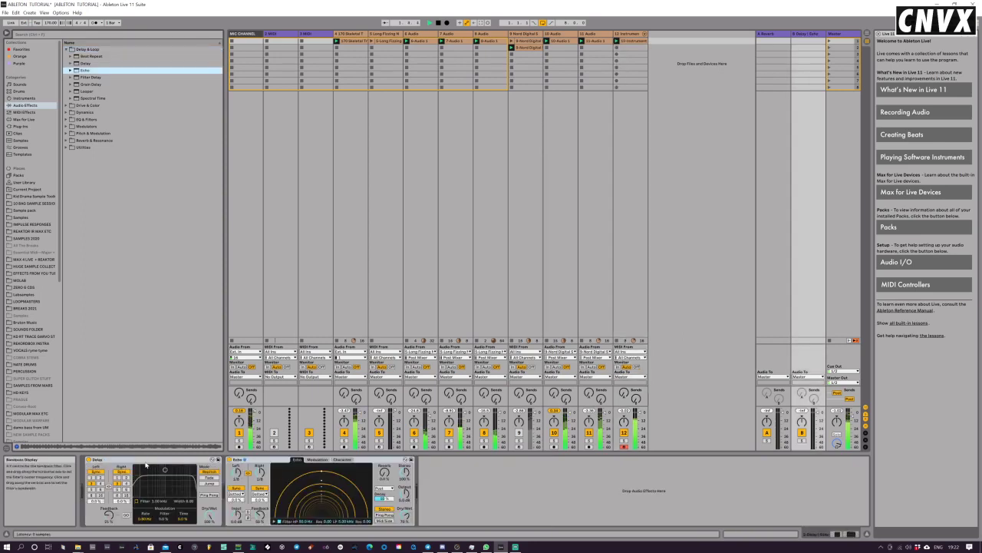
pyautogui.click(146, 464)
pyautogui.press('Delete')
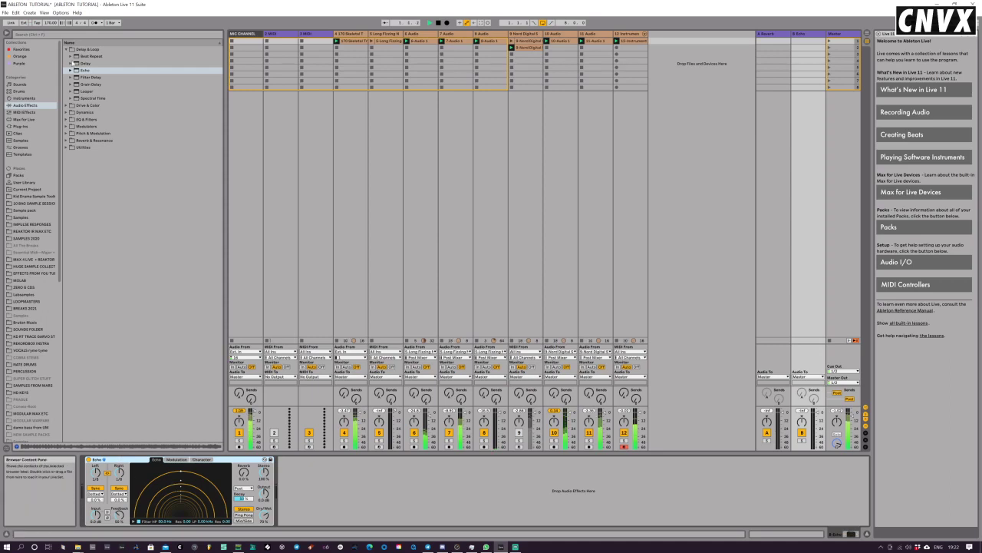
# Step: Add an EQ Eight with a low cut after the Echo on return B, and raise the Instrument Rack track's send to that return
pyautogui.click(66, 119)
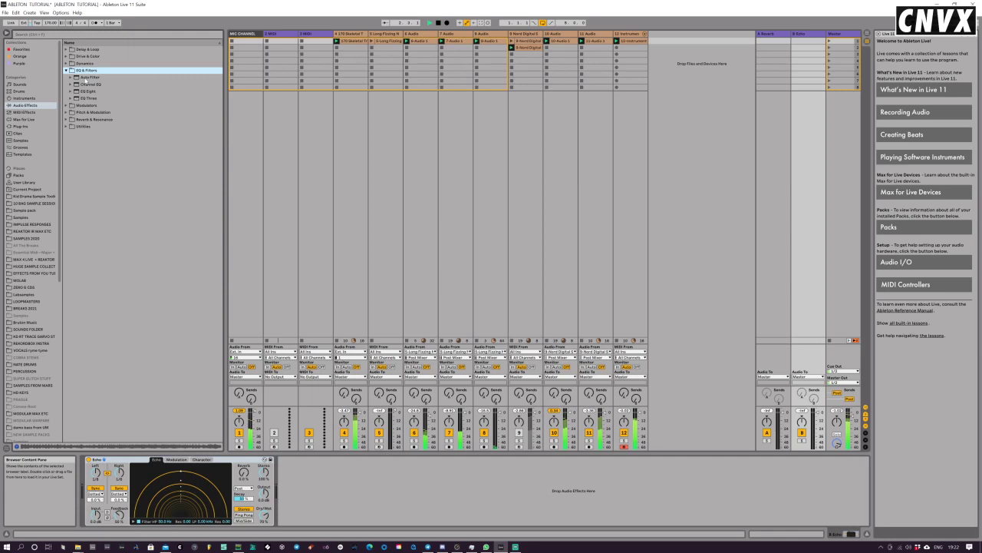
pyautogui.click(89, 91)
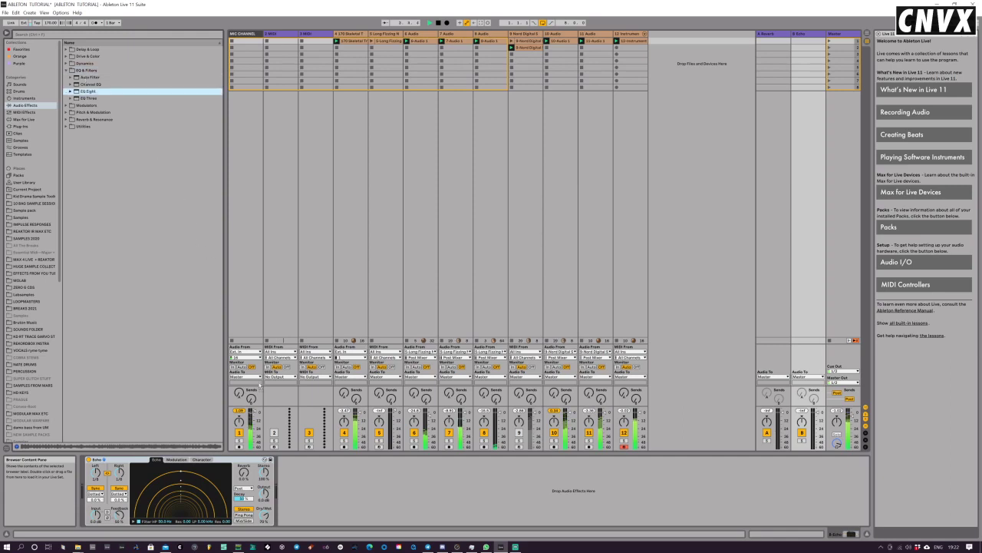
pyautogui.moveTo(261, 386); pyautogui.dragTo(354, 493)
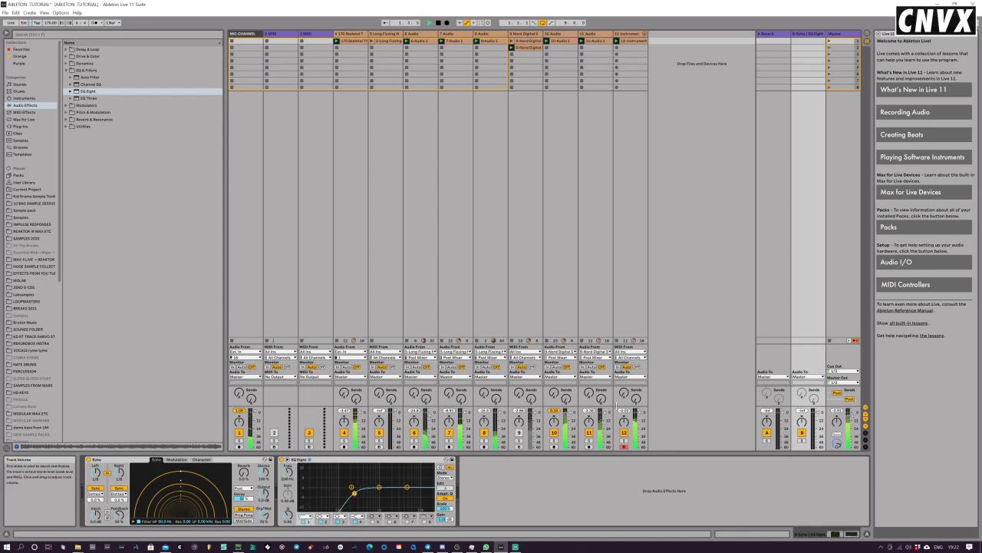
pyautogui.moveTo(636, 399)
pyautogui.mouseDown()
pyautogui.moveTo(636, 388)
pyautogui.moveTo(636, 400)
pyautogui.mouseUp()
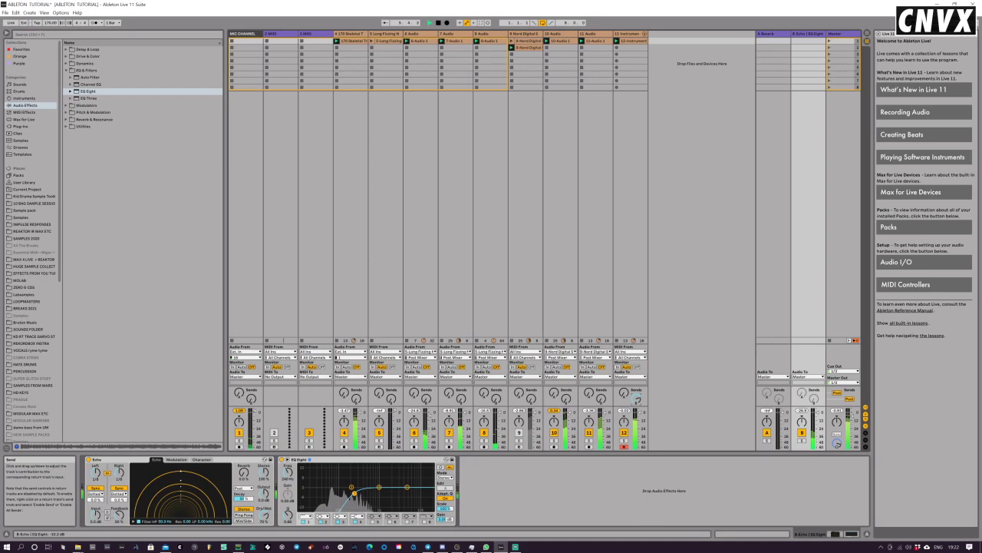
# Step: Boost an EQ Eight band on return B to about 494 Hz and raise the Echo's feedback to about 70%
pyautogui.moveTo(380, 486); pyautogui.dragTo(366, 475)
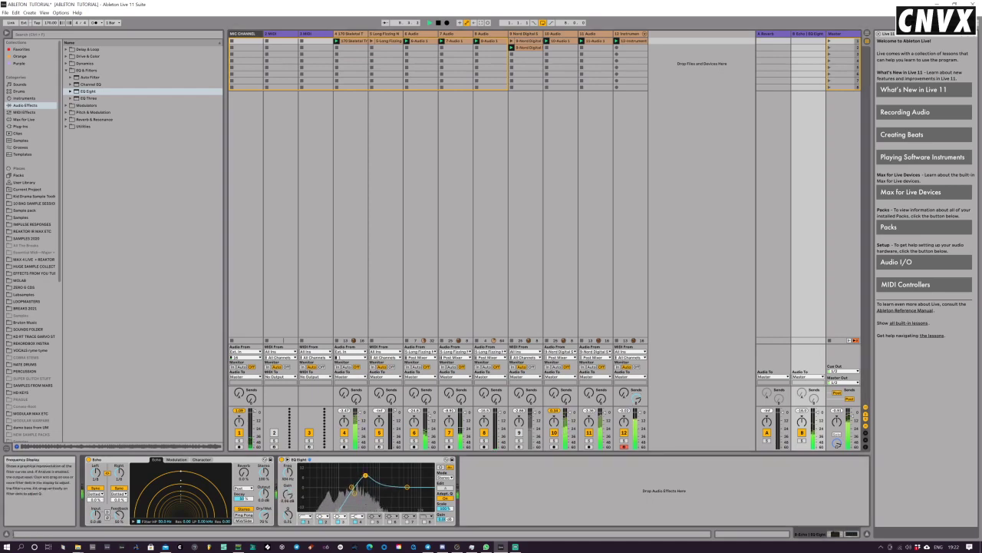
pyautogui.moveTo(119, 515); pyautogui.dragTo(119, 503)
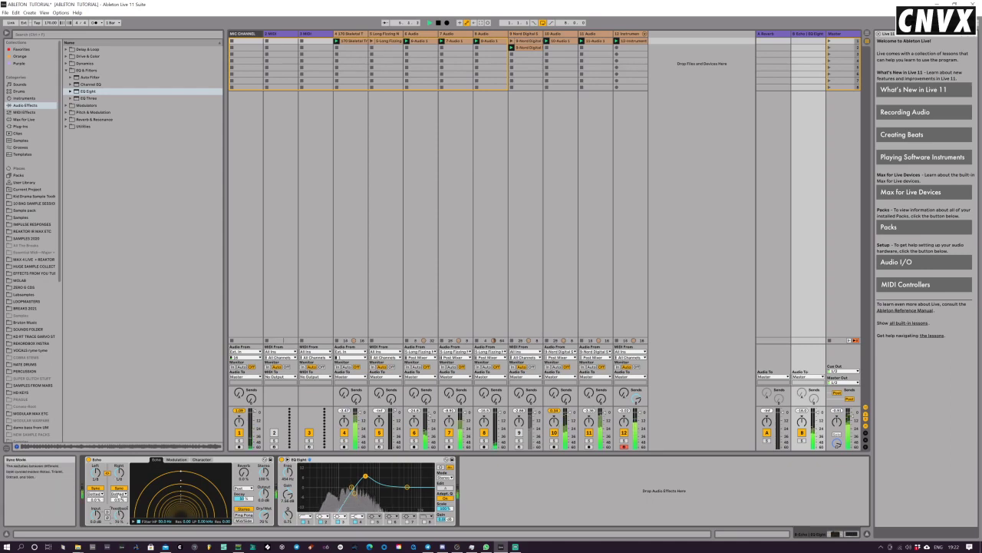
# Step: Set the Echo's left delay to dotted sync at a 1/4 division and raise its Reverb to about 98%
pyautogui.click(120, 495)
pyautogui.click(120, 502)
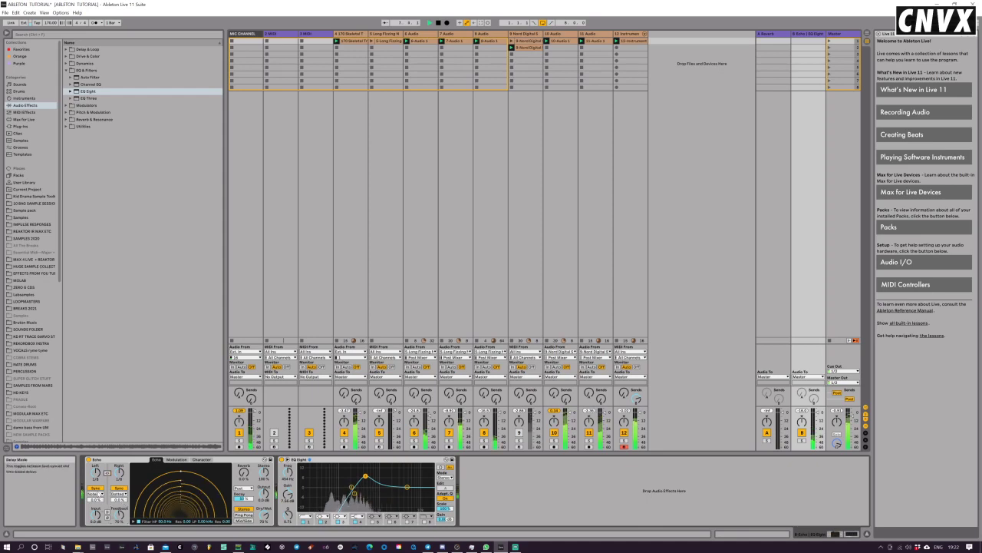
pyautogui.click(95, 493)
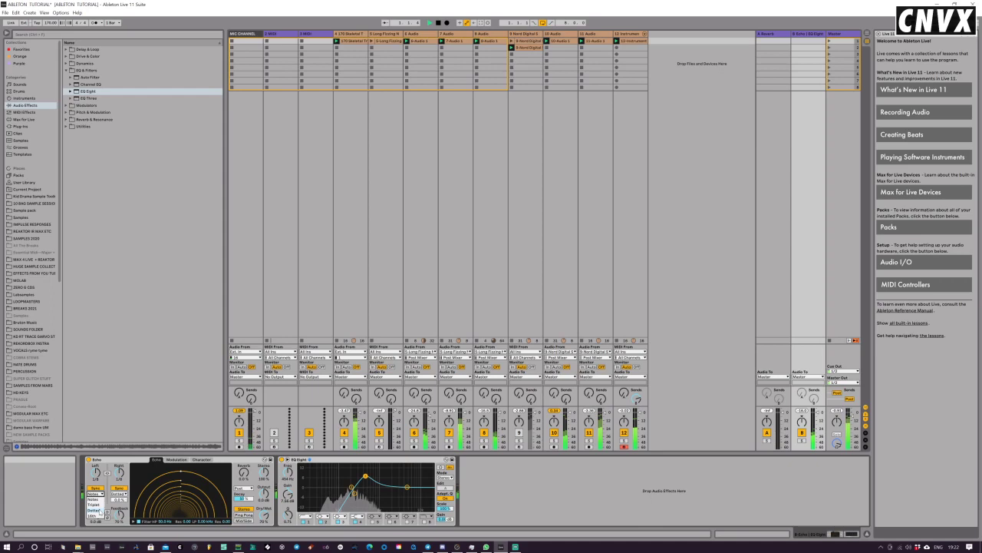
pyautogui.click(95, 510)
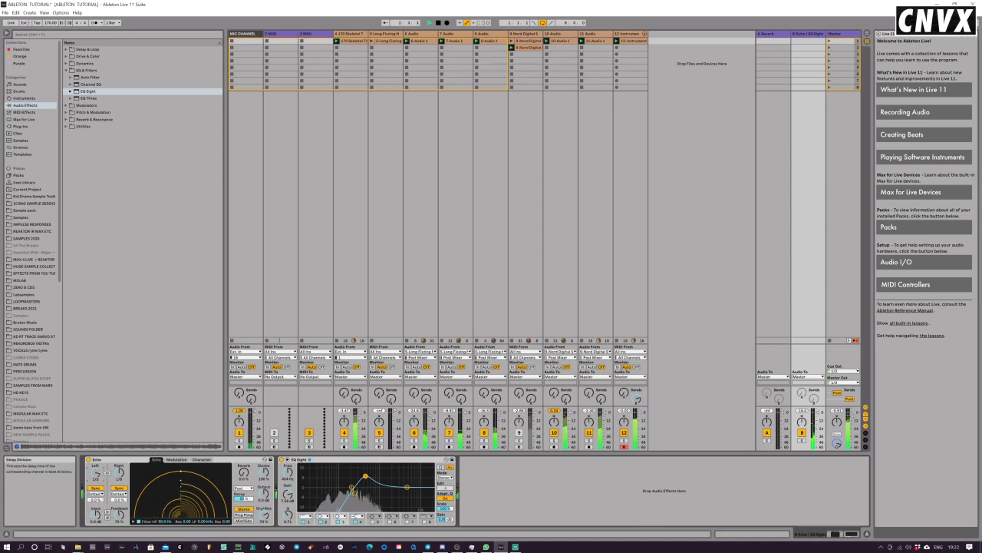
pyautogui.moveTo(97, 473); pyautogui.dragTo(97, 479)
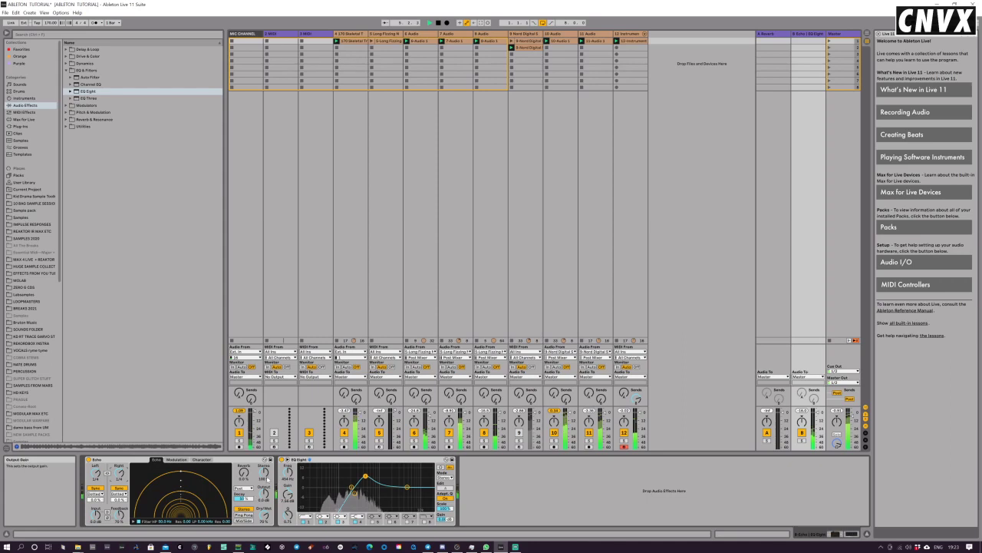
pyautogui.moveTo(243, 472); pyautogui.dragTo(243, 446)
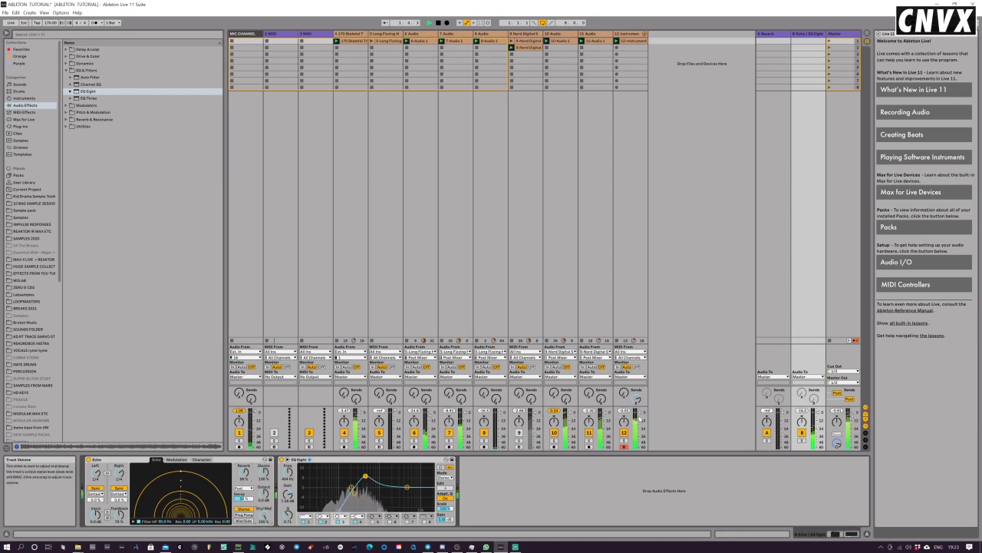
# Step: Audition return B in solo, and shift the EQ Eight's boosted band up to about 1.2 kHz
pyautogui.click(802, 440)
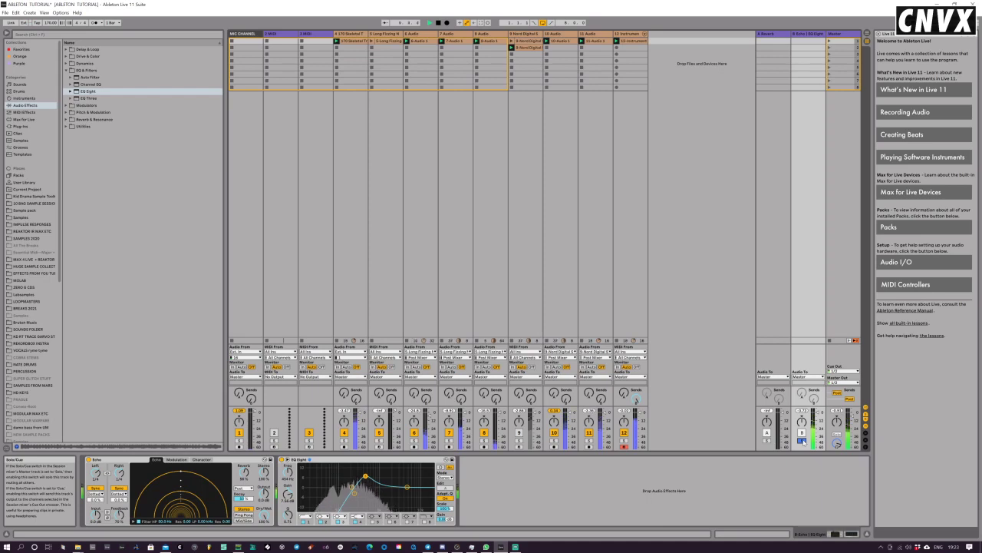
pyautogui.click(802, 440)
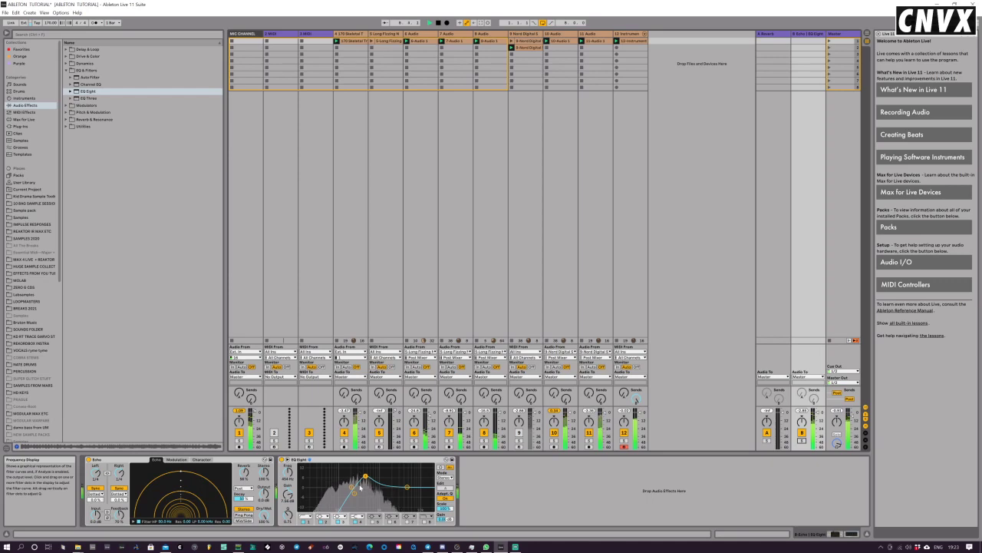
pyautogui.moveTo(360, 486); pyautogui.dragTo(381, 471)
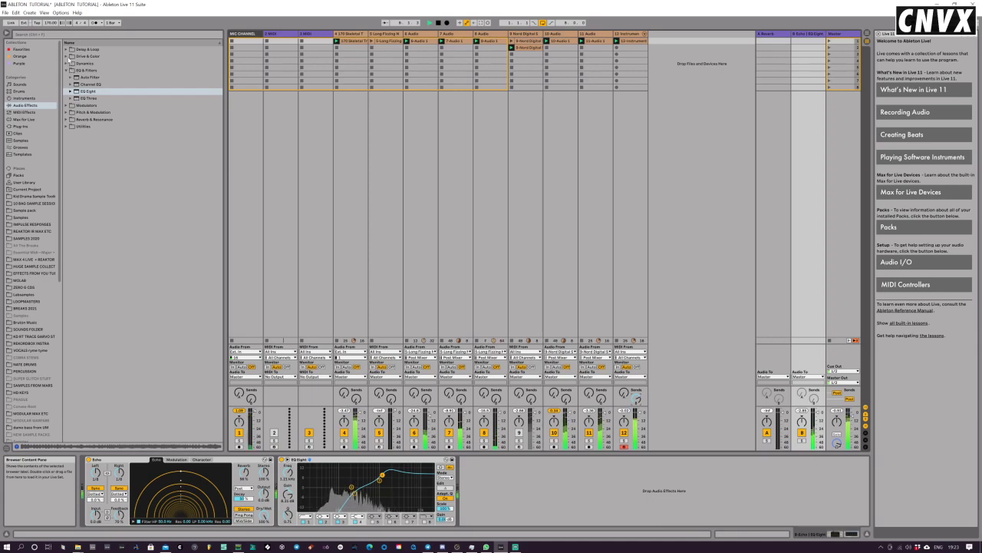
# Step: Add a Saturator with lowered output after the EQ Eight on return B, and raise a neighbouring EQ band to widen the boost
pyautogui.click(67, 56)
pyautogui.moveTo(89, 119); pyautogui.dragTo(469, 457)
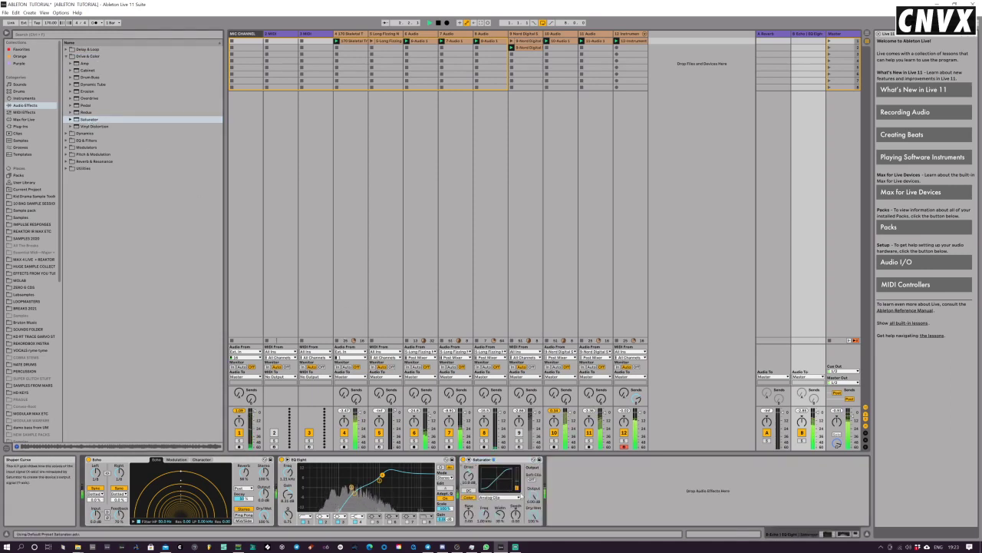
pyautogui.moveTo(533, 513); pyautogui.dragTo(533, 506)
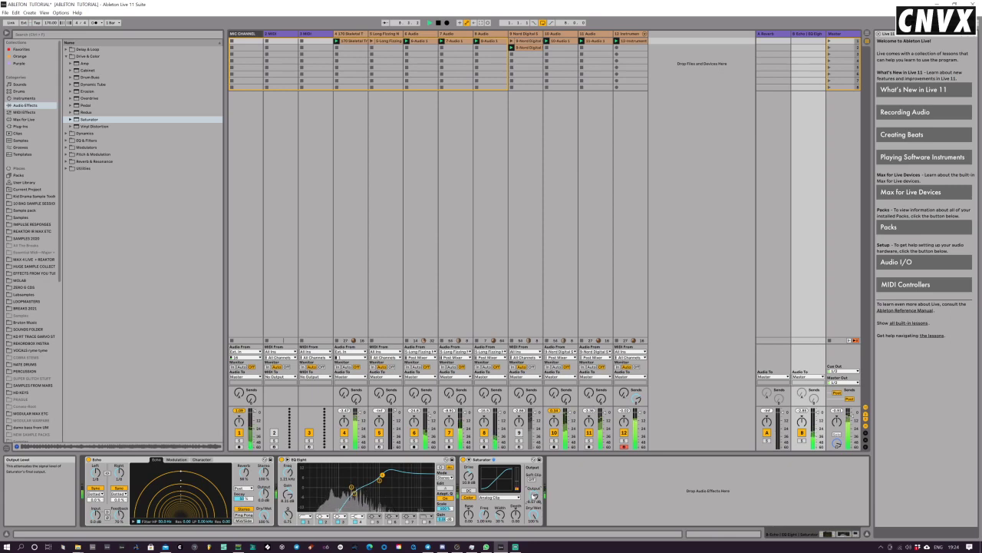
pyautogui.moveTo(380, 481)
pyautogui.mouseDown()
pyautogui.moveTo(368, 476)
pyautogui.moveTo(379, 475)
pyautogui.mouseUp()
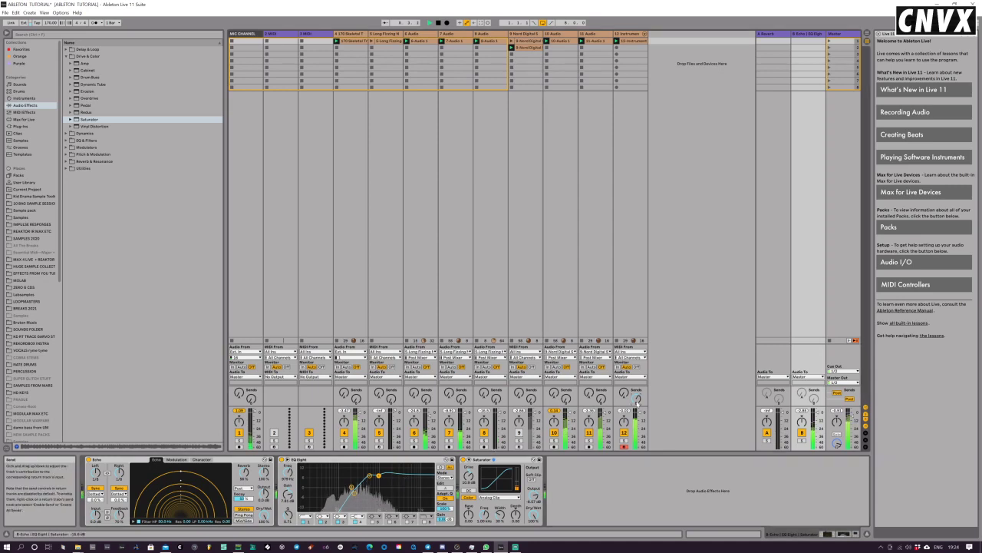
# Step: Duplicate the Instrument Rack track, leave the copy without clips and arm it for recording
pyautogui.rightClick(628, 36)
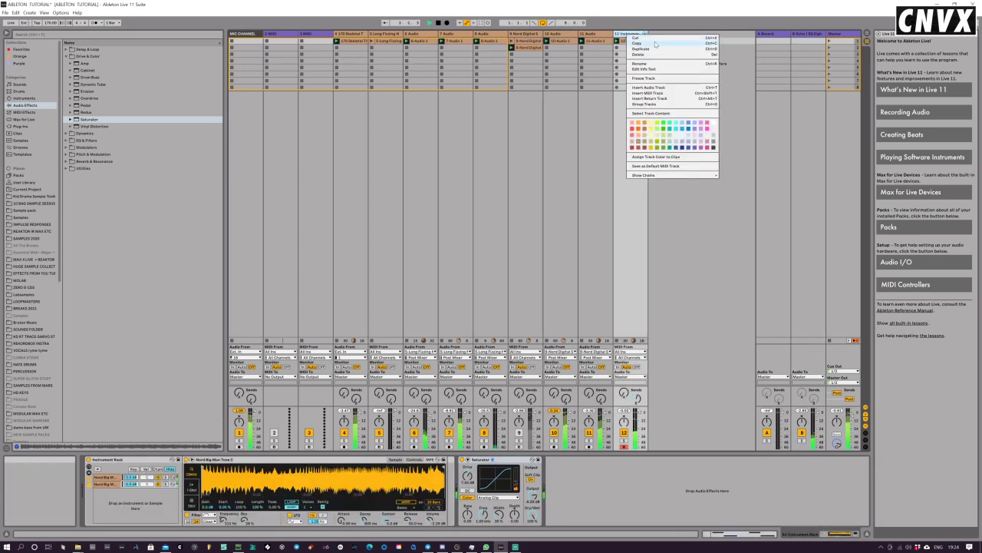
pyautogui.click(656, 47)
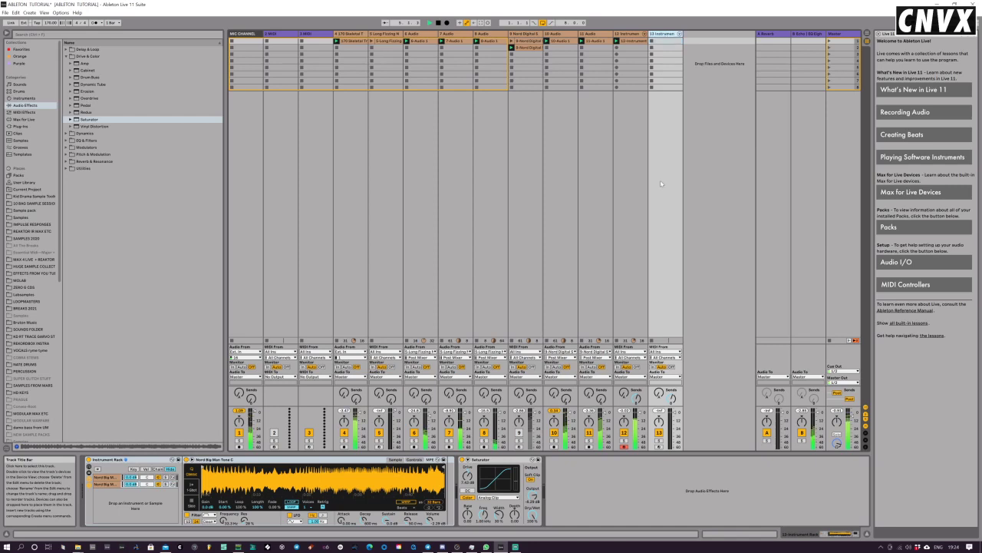
pyautogui.hotkey('ctrl', 'r')
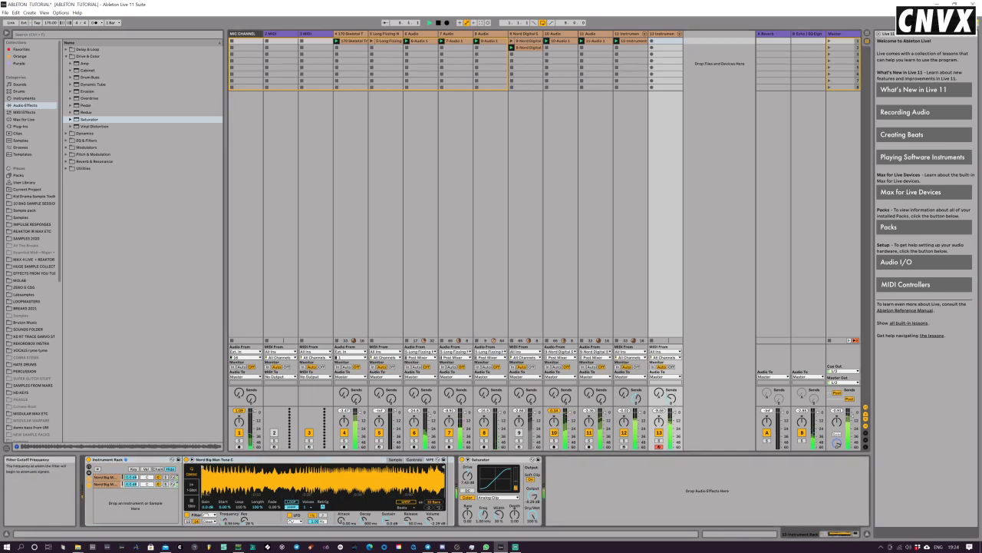
# Step: Sweep the filter frequency of the Simpler in the duplicated Instrument Rack up and down while playing over the beat
pyautogui.moveTo(223, 521); pyautogui.dragTo(223, 494)
pyautogui.moveTo(224, 494); pyautogui.dragTo(224, 522)
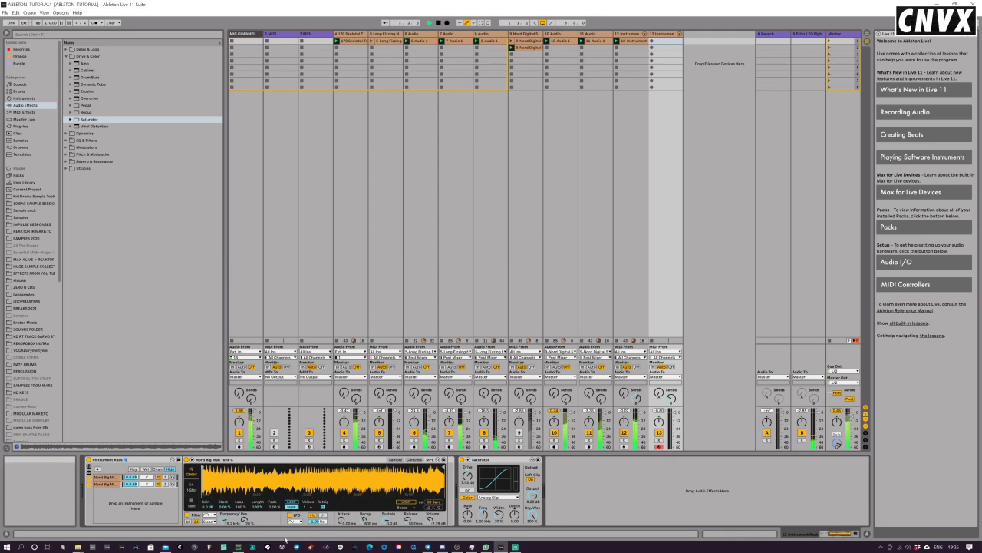
pyautogui.moveTo(245, 520); pyautogui.dragTo(224, 535)
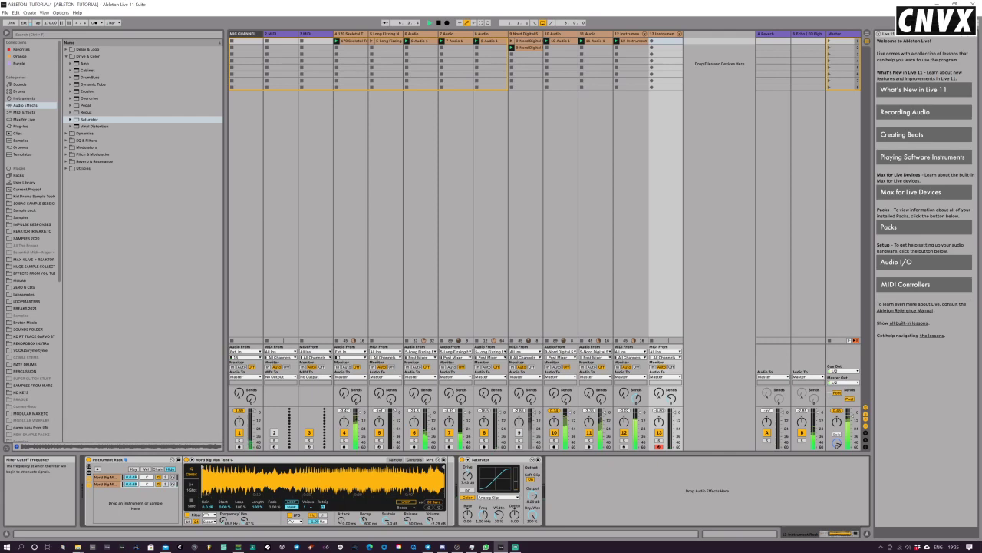
pyautogui.moveTo(224, 535); pyautogui.dragTo(224, 545)
pyautogui.moveTo(223, 521); pyautogui.dragTo(223, 546)
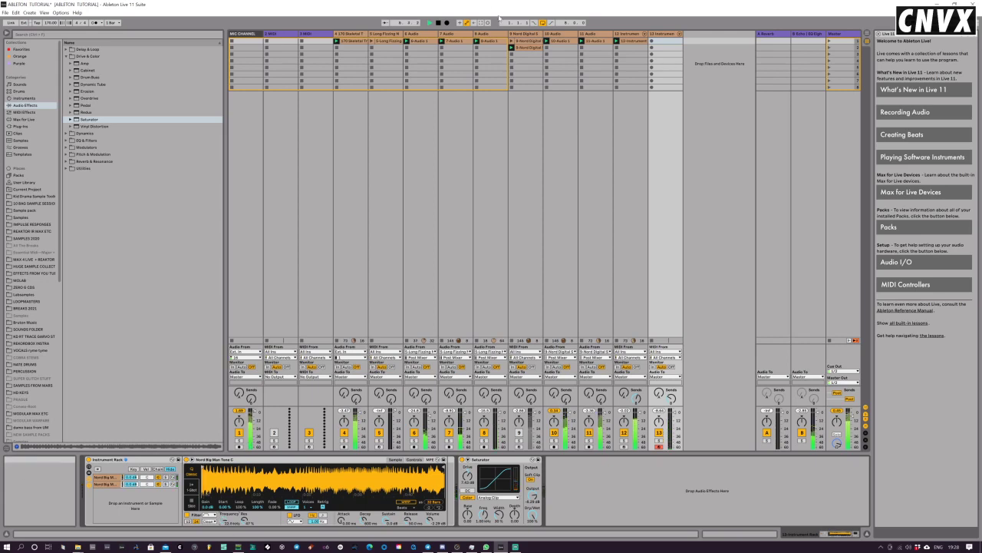
# Step: Switch to the Long Fizzing Nord String track, deactivate audio track 7, and re-arm the duplicated Instrument Rack track
pyautogui.click(389, 35)
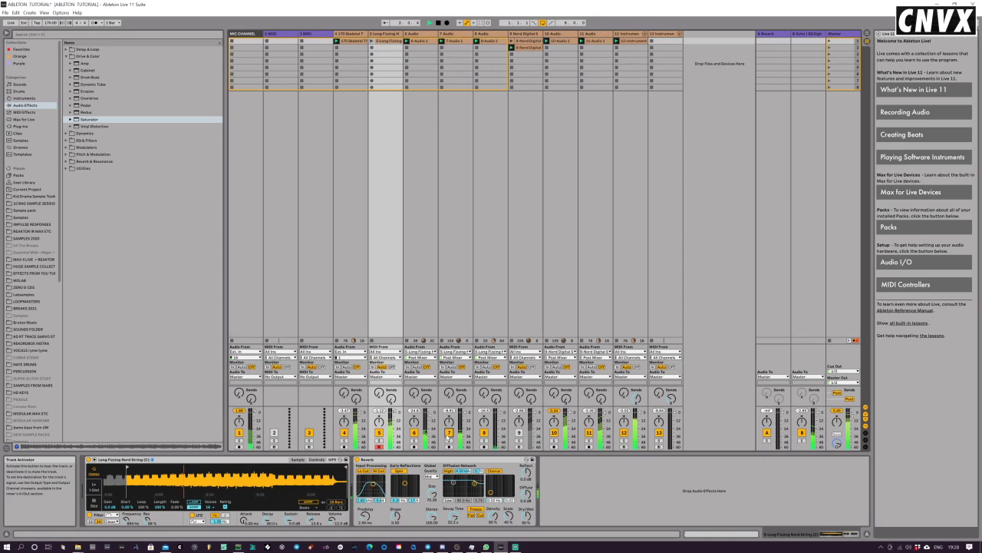
pyautogui.click(449, 433)
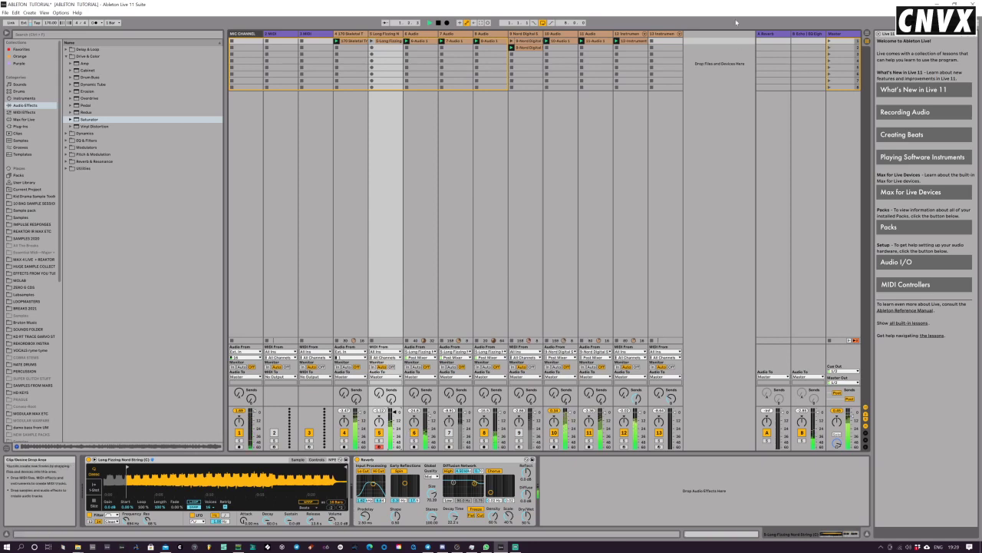
pyautogui.click(659, 445)
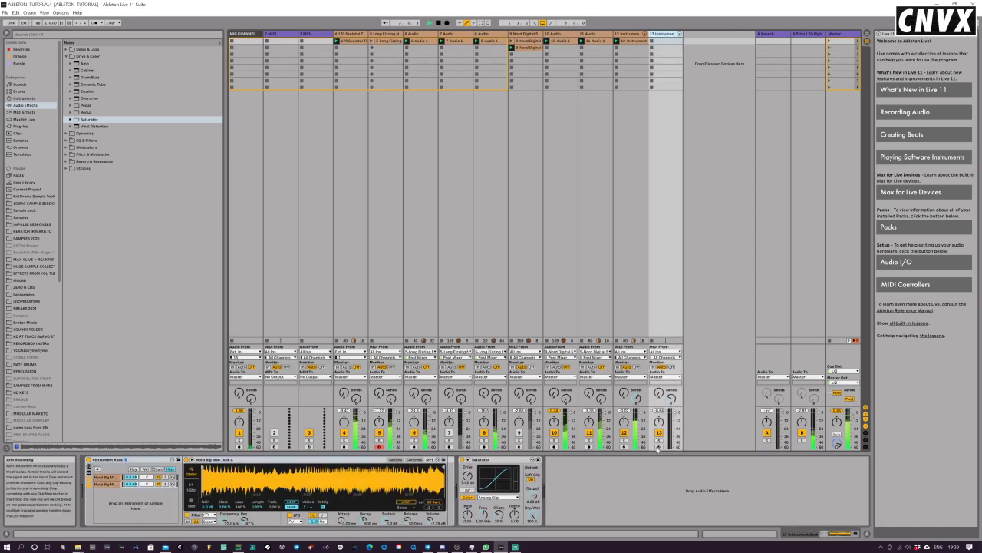
pyautogui.click(658, 447)
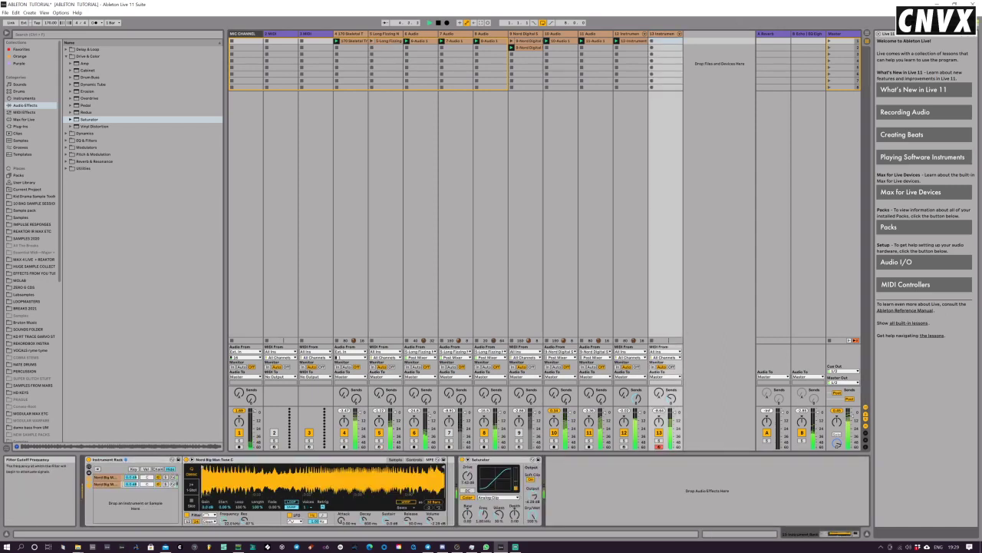
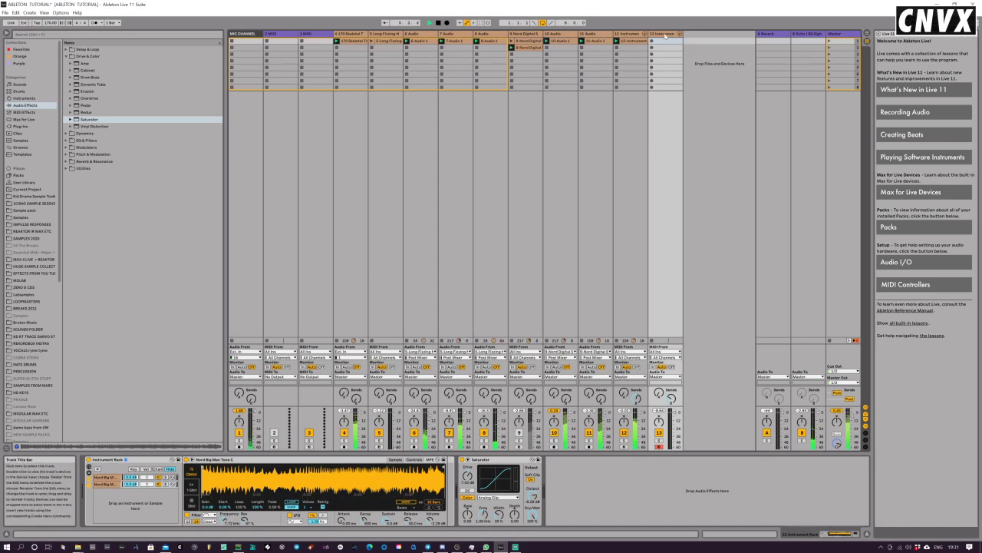
# Step: Delete both Instrument Rack tracks and the Nord Digital Simpler track
pyautogui.click(624, 34)
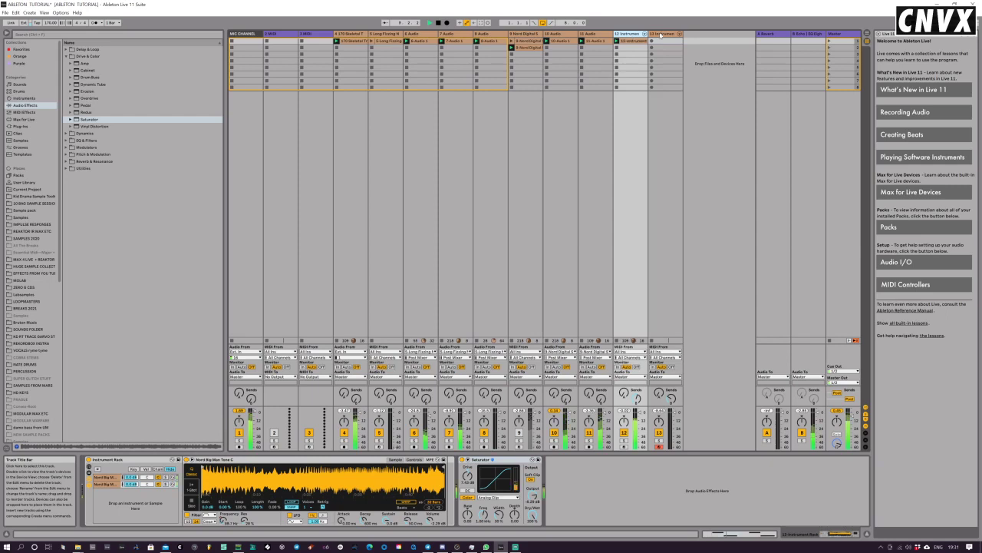
pyautogui.press('Delete')
pyautogui.press('Delete')
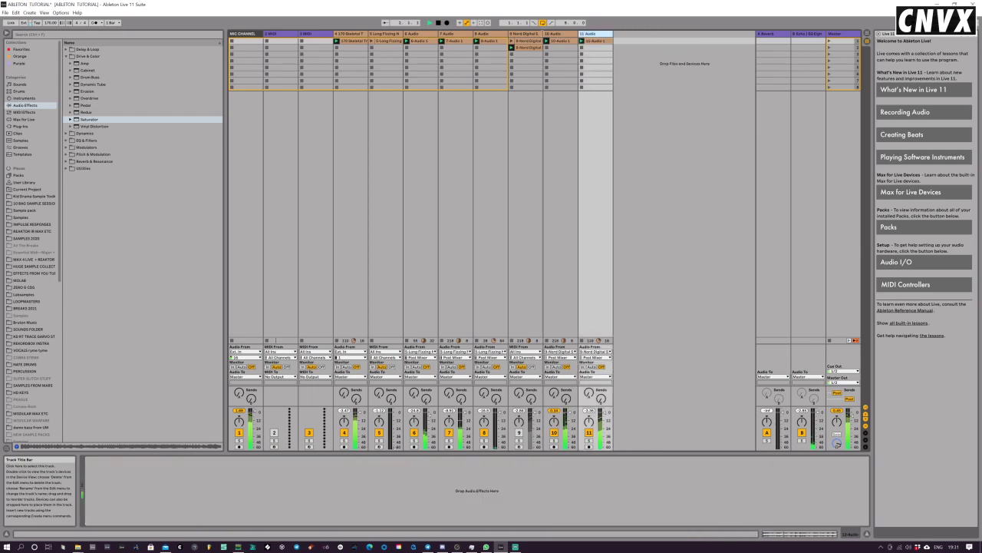
pyautogui.click(525, 34)
pyautogui.press('Delete')
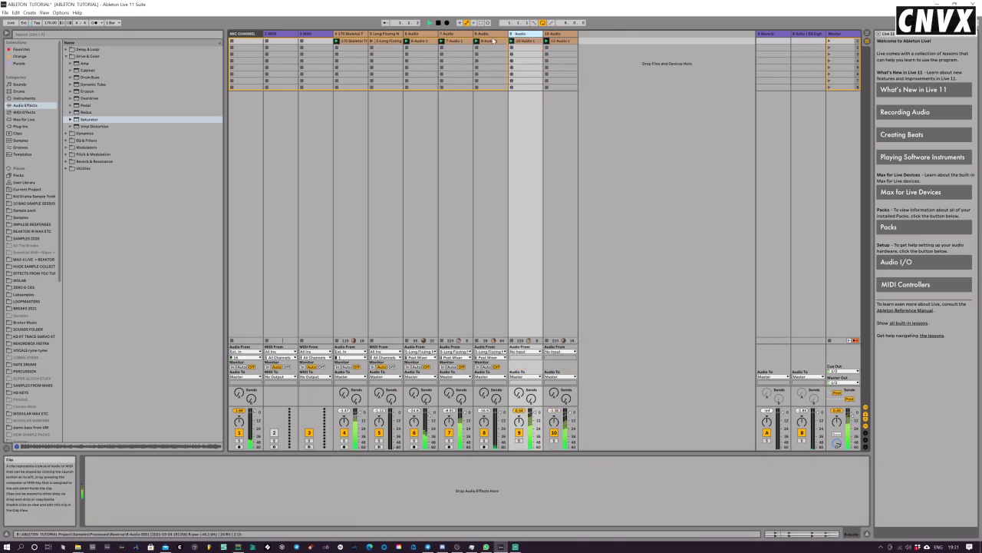
# Step: Delete audio tracks 8, 7 and 6, which take their input from the Long Fizzing Nord String track
pyautogui.click(494, 40)
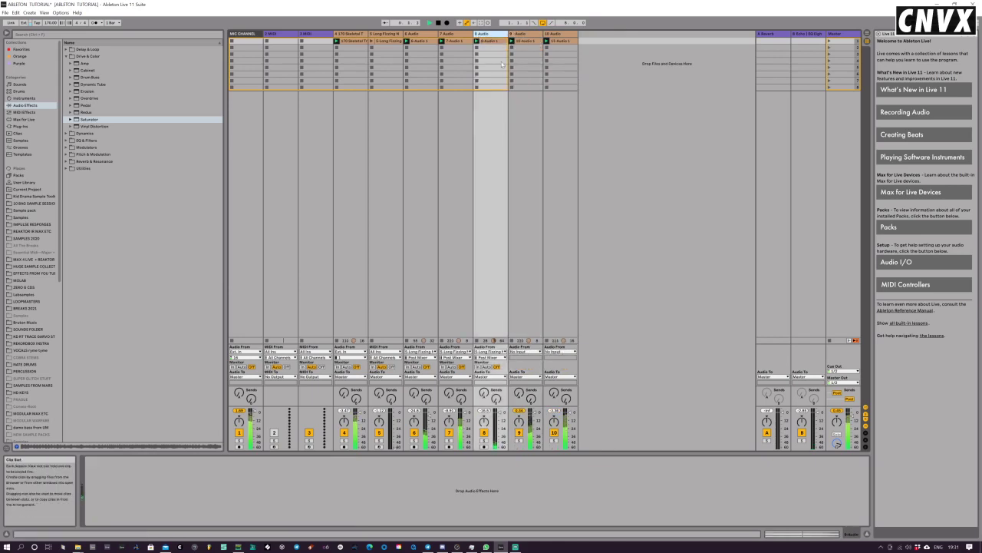
pyautogui.press('Delete')
pyautogui.click(445, 35)
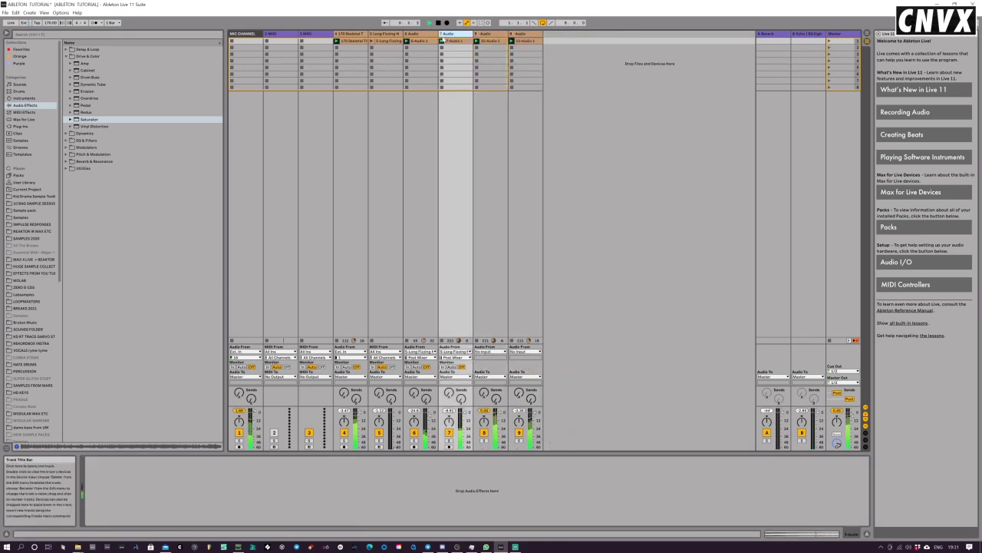
pyautogui.press('Delete')
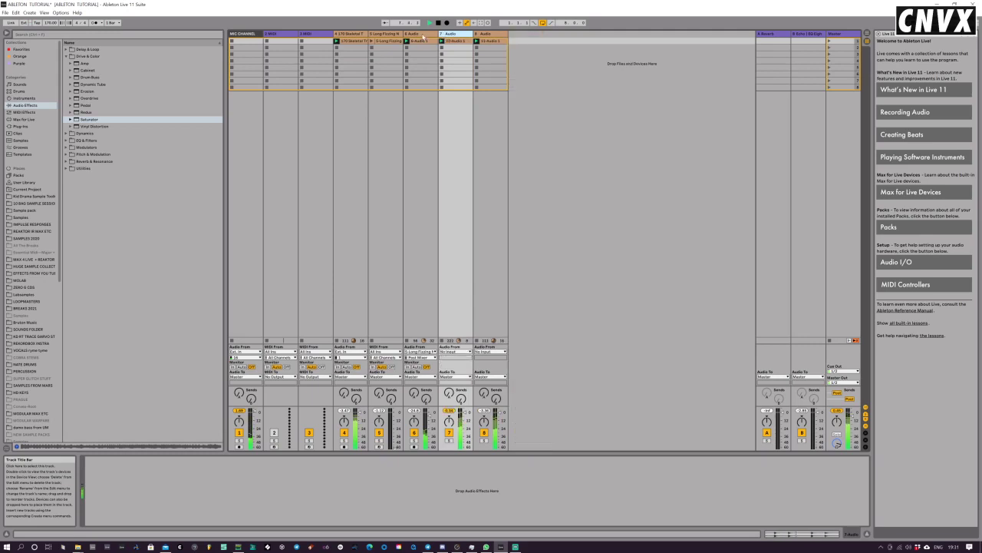
pyautogui.click(415, 35)
pyautogui.press('Delete')
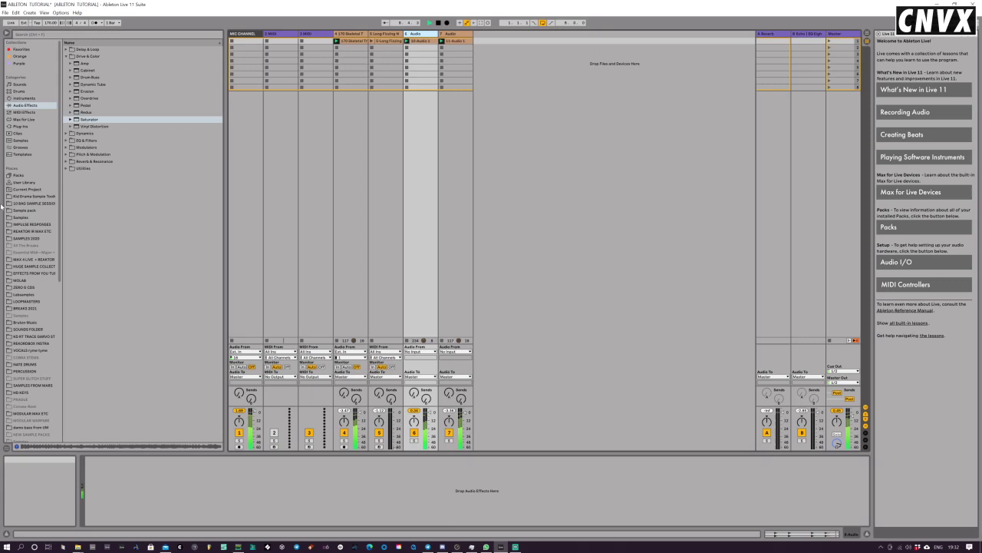
# Step: Set the Long Fizzing Nord String Simpler's filter frequency to about 771 Hz and toggle its Reverb's Freeze twice
pyautogui.click(370, 34)
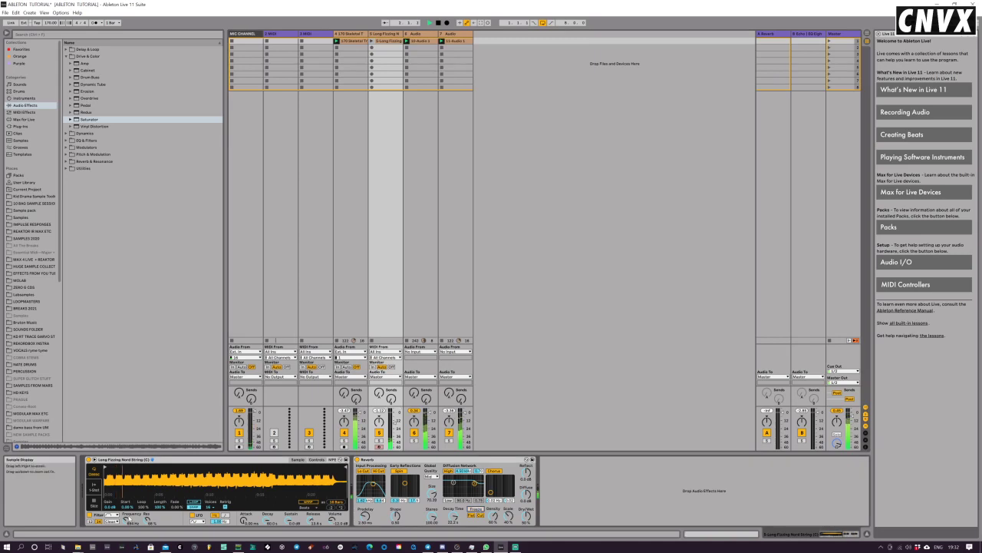
pyautogui.moveTo(128, 520); pyautogui.dragTo(128, 516)
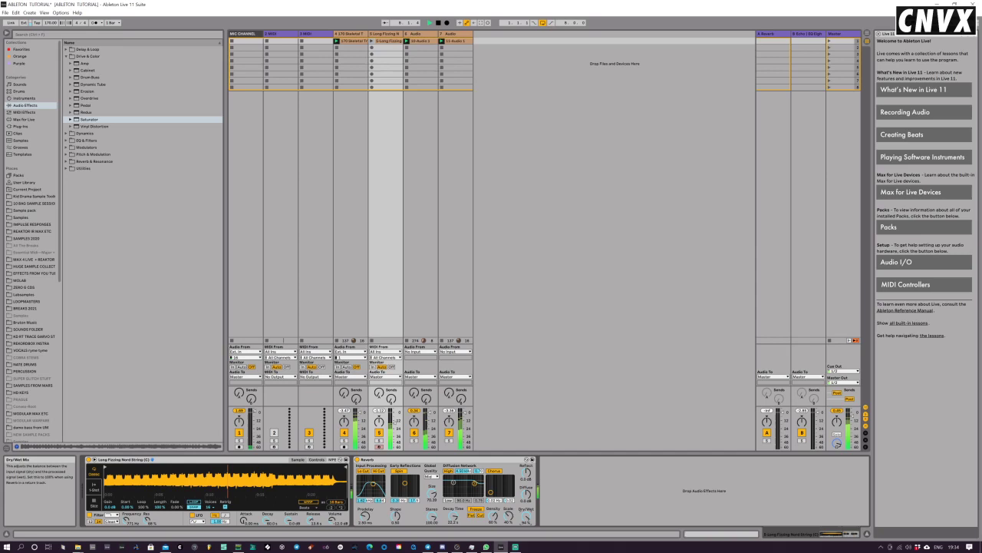
pyautogui.click(477, 510)
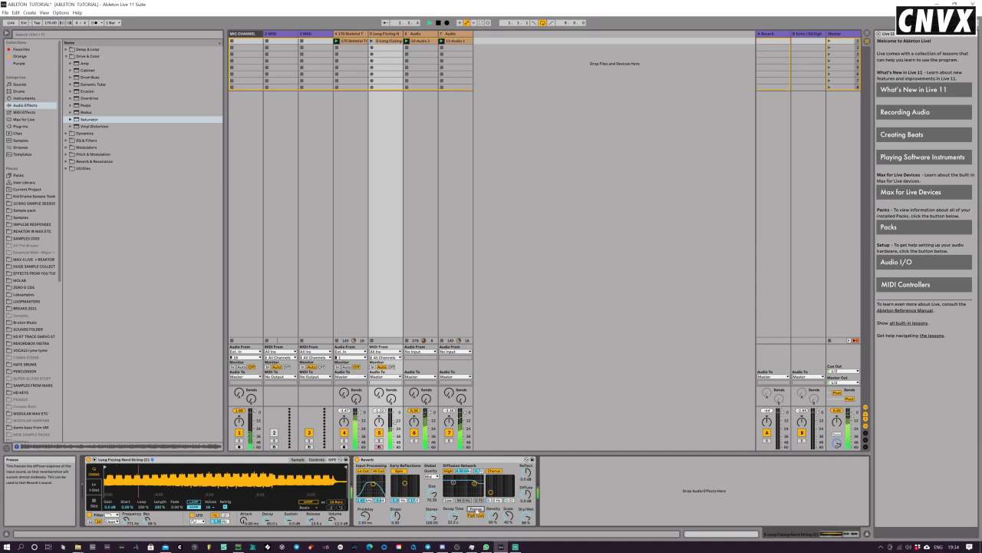
pyautogui.click(476, 509)
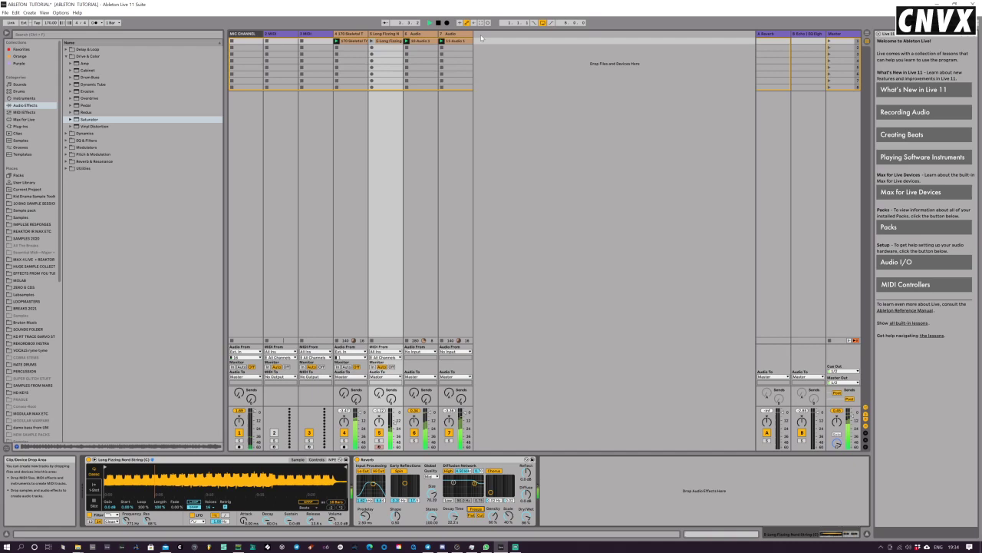
# Step: Record the Long Fizzing Nord String track into the first slot of a new audio track and lower the new track's volume slightly
pyautogui.hotkey('ctrl', 't')
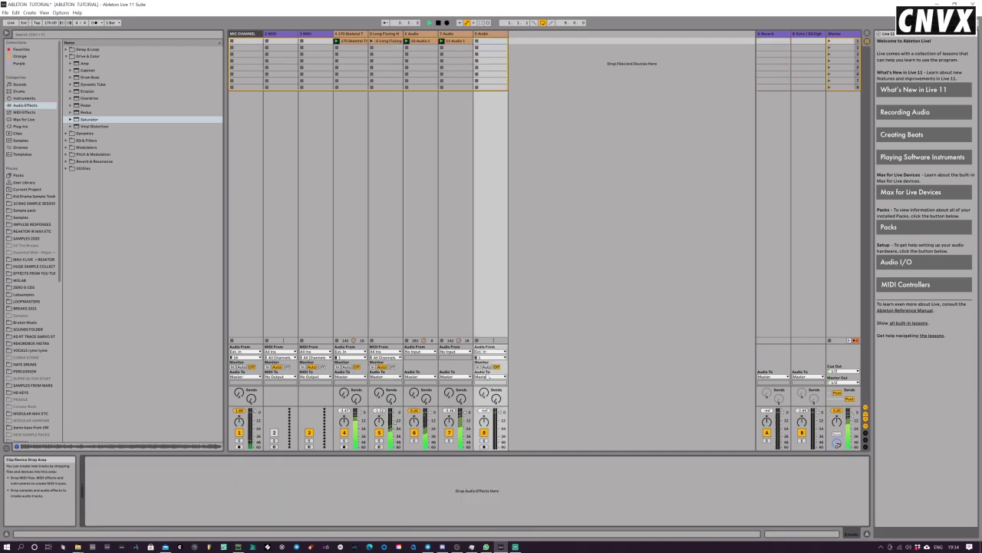
pyautogui.click(489, 351)
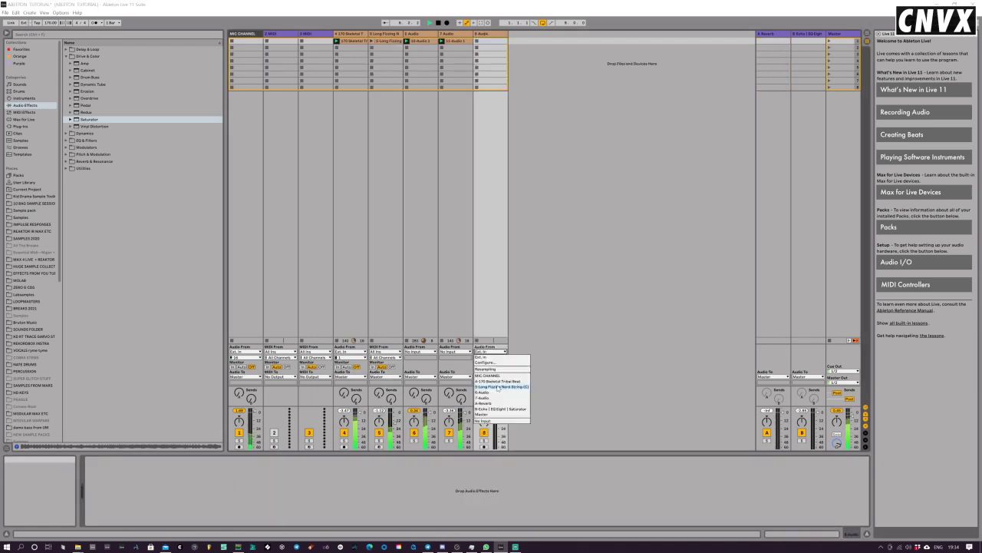
pyautogui.click(498, 387)
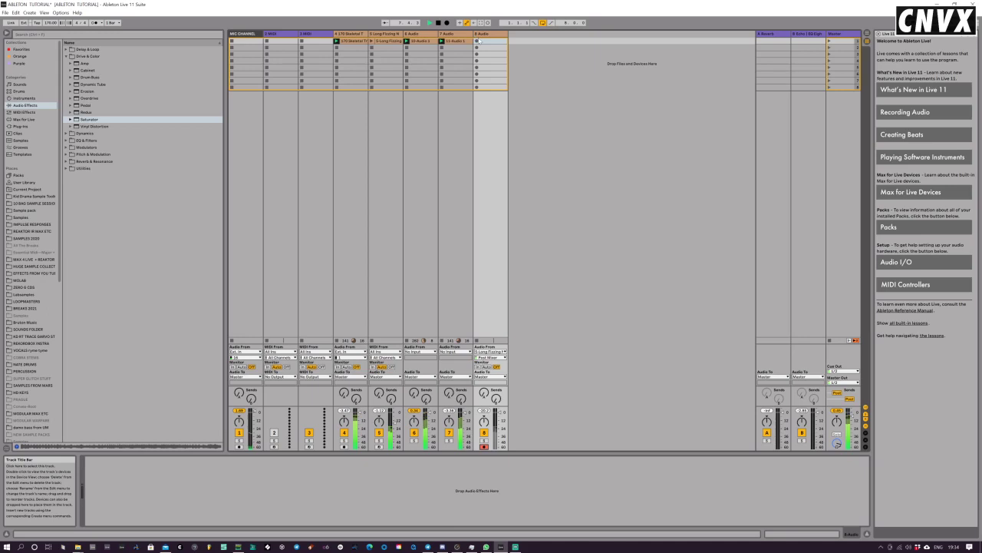
pyautogui.click(476, 40)
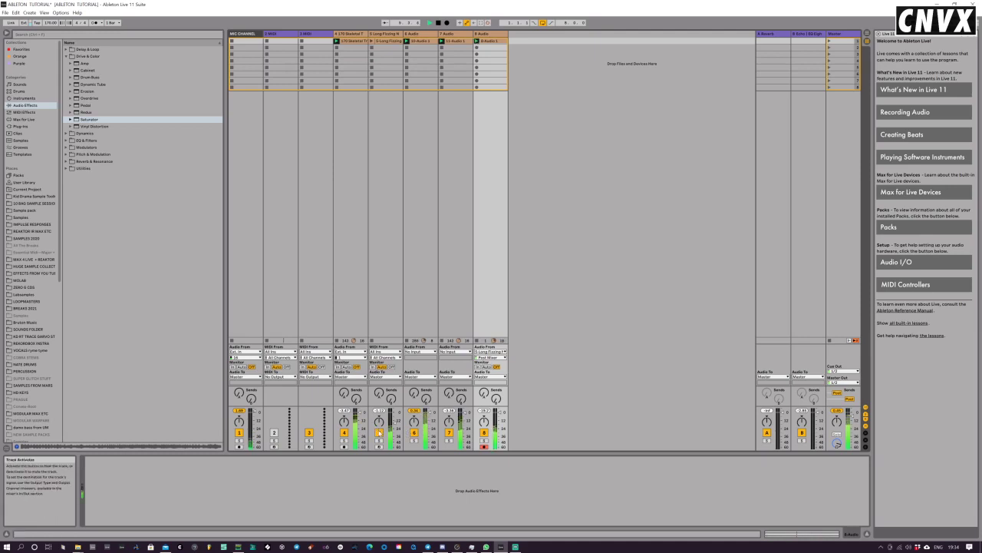
pyautogui.click(372, 47)
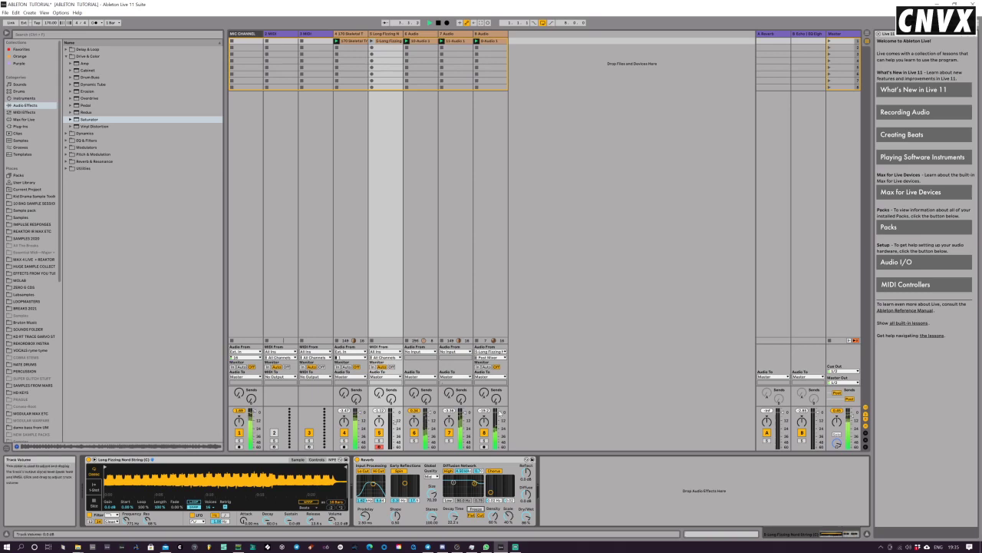
pyautogui.moveTo(500, 413); pyautogui.dragTo(499, 416)
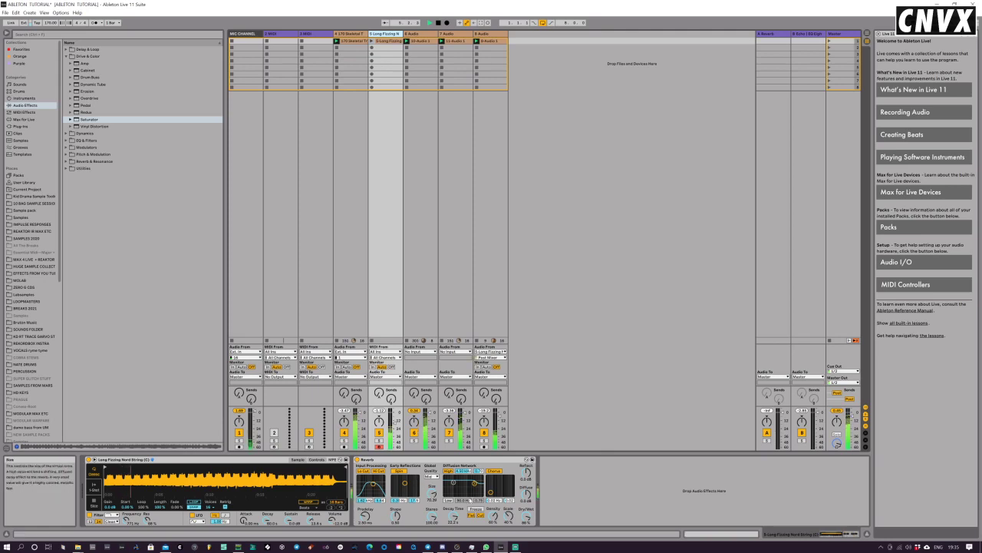
# Step: Switch off the Long Fizzing Nord String track's Reverb, display the Simpler's filter envelope controls and shorten its amp release
pyautogui.click(357, 459)
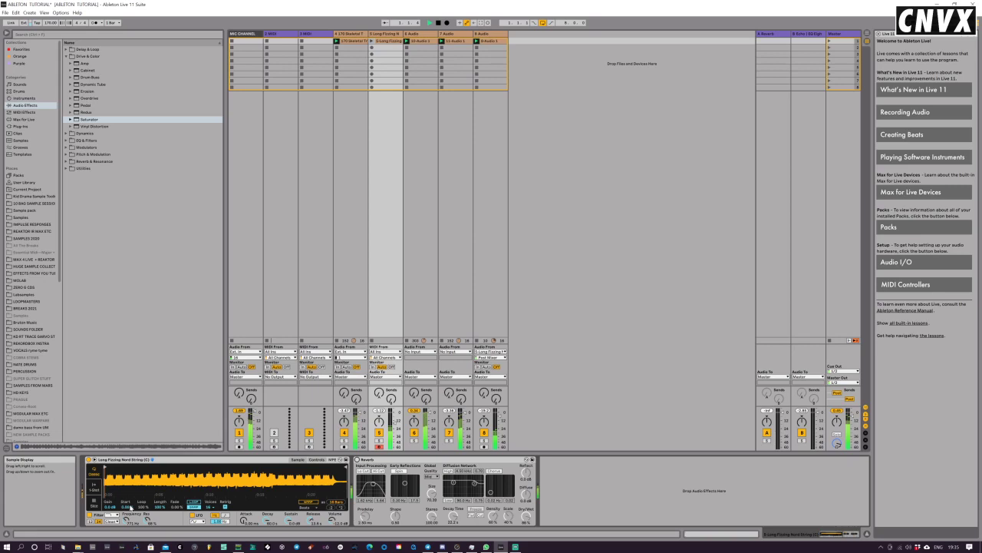
pyautogui.click(316, 464)
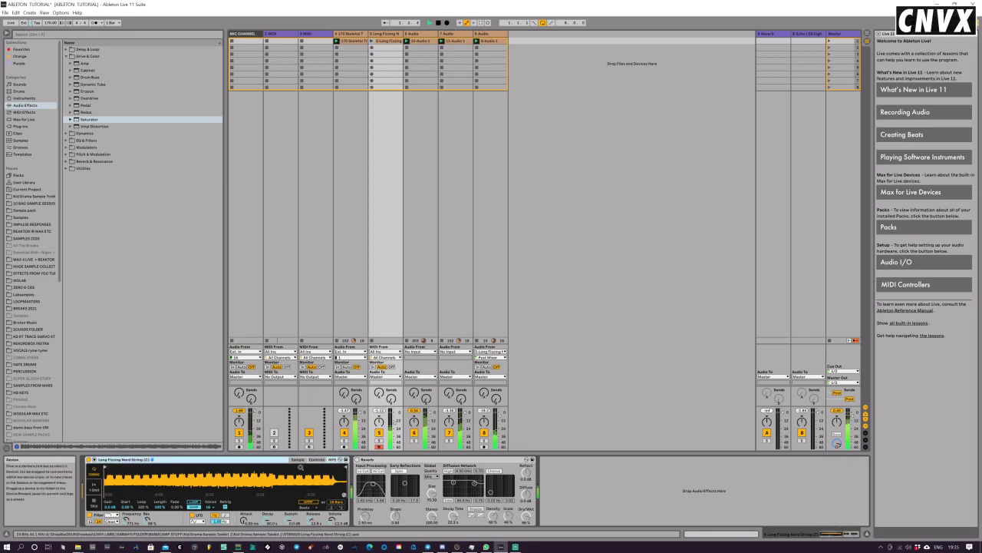
pyautogui.click(317, 460)
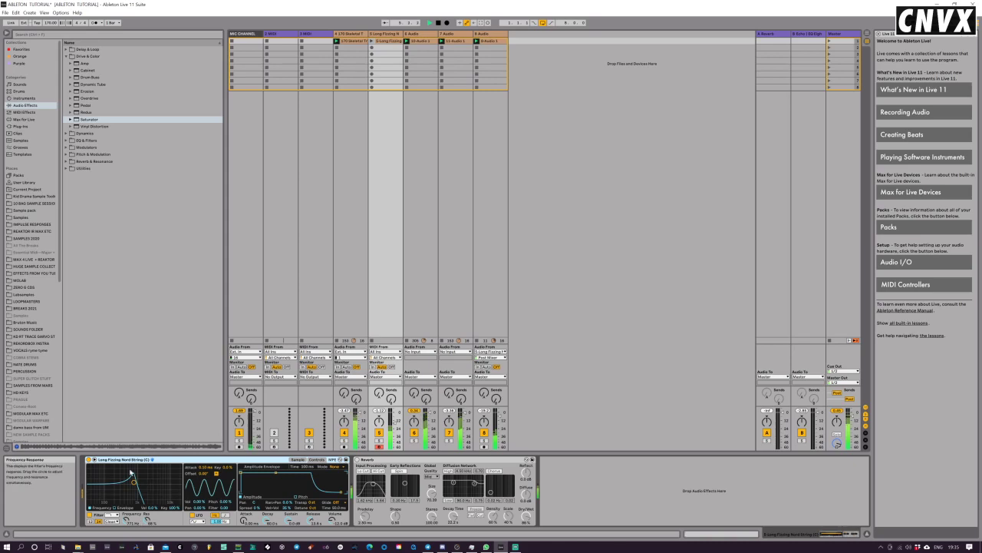
pyautogui.click(116, 508)
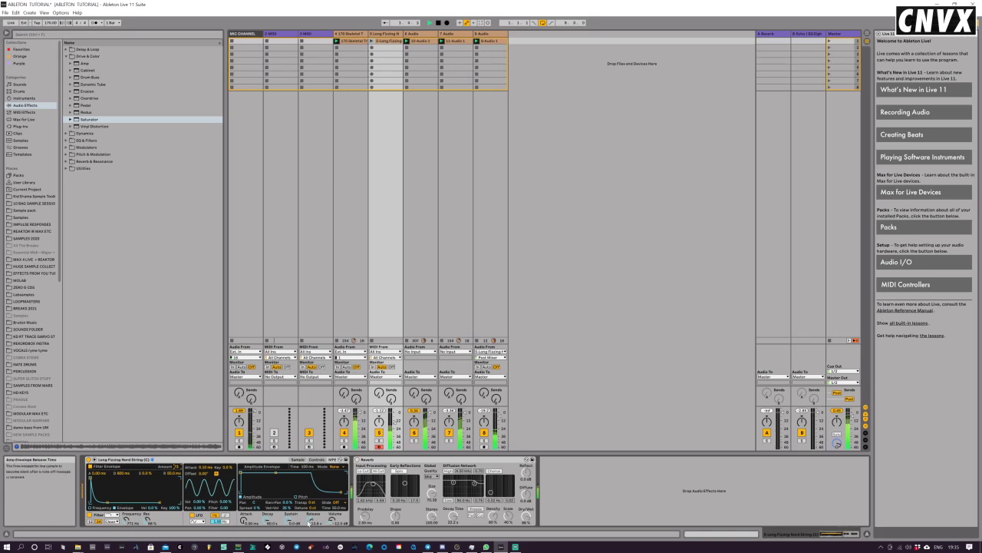
pyautogui.moveTo(310, 521); pyautogui.dragTo(295, 541)
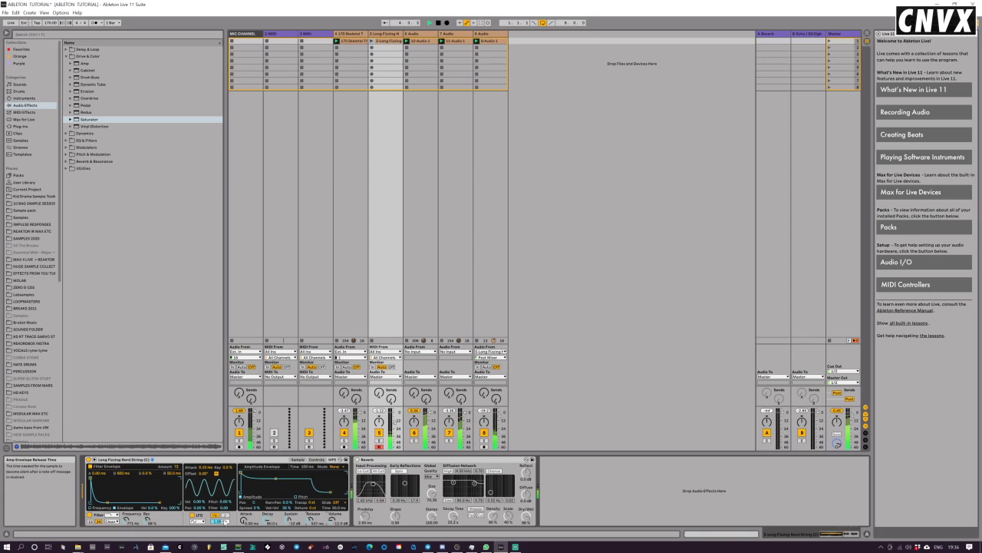
# Step: Readjust the Simpler's filter frequency, volume and amp release, and lengthen its filter envelope decay to 17.4 s
pyautogui.moveTo(127, 521); pyautogui.dragTo(151, 515)
pyautogui.moveTo(335, 516)
pyautogui.mouseDown()
pyautogui.moveTo(335, 507)
pyautogui.moveTo(336, 521)
pyautogui.mouseUp()
pyautogui.moveTo(312, 520); pyautogui.dragTo(311, 505)
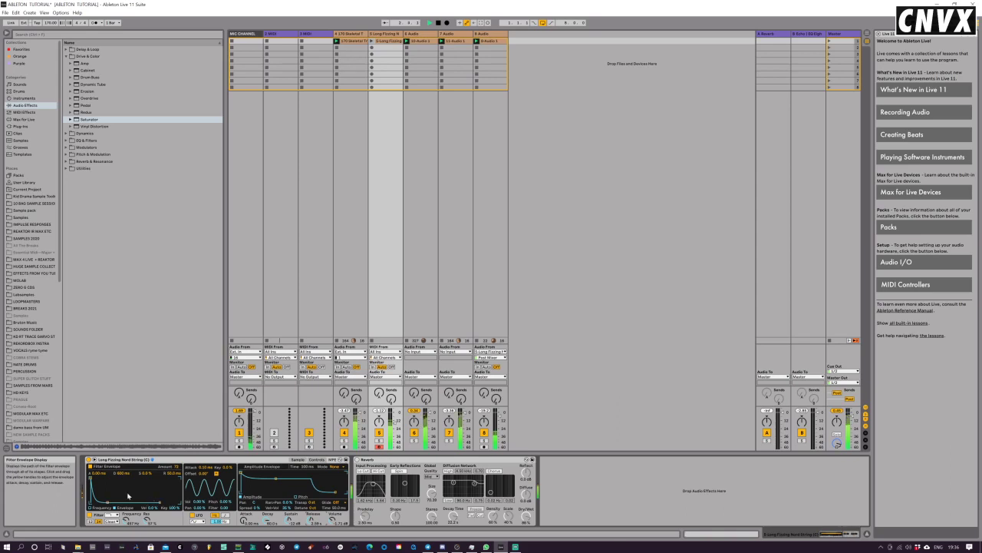
pyautogui.moveTo(128, 495); pyautogui.dragTo(139, 503)
pyautogui.moveTo(127, 521); pyautogui.dragTo(127, 494)
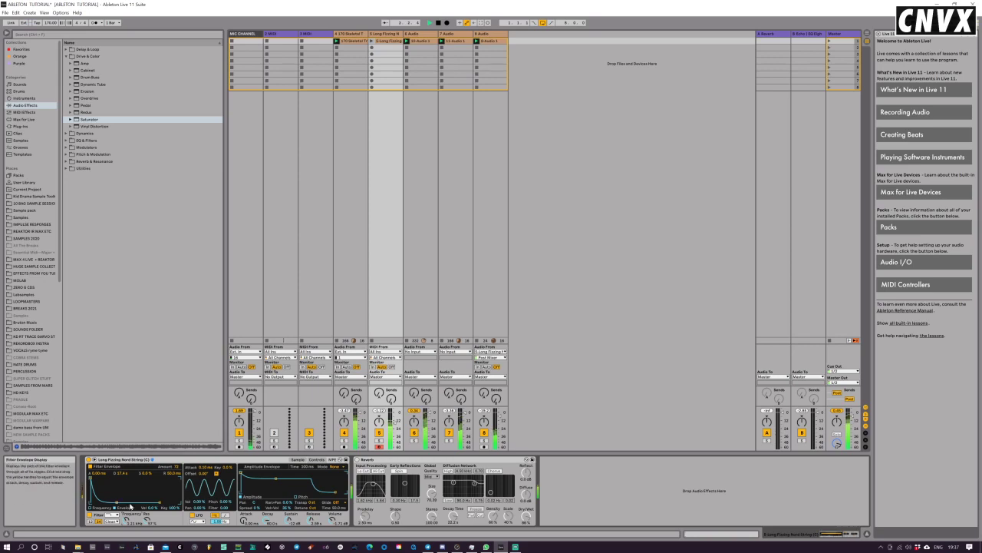
# Step: Record a MIDI clip in the Long Fizzing Nord String track's second slot and check its chord notes in the note editor
pyautogui.click(373, 49)
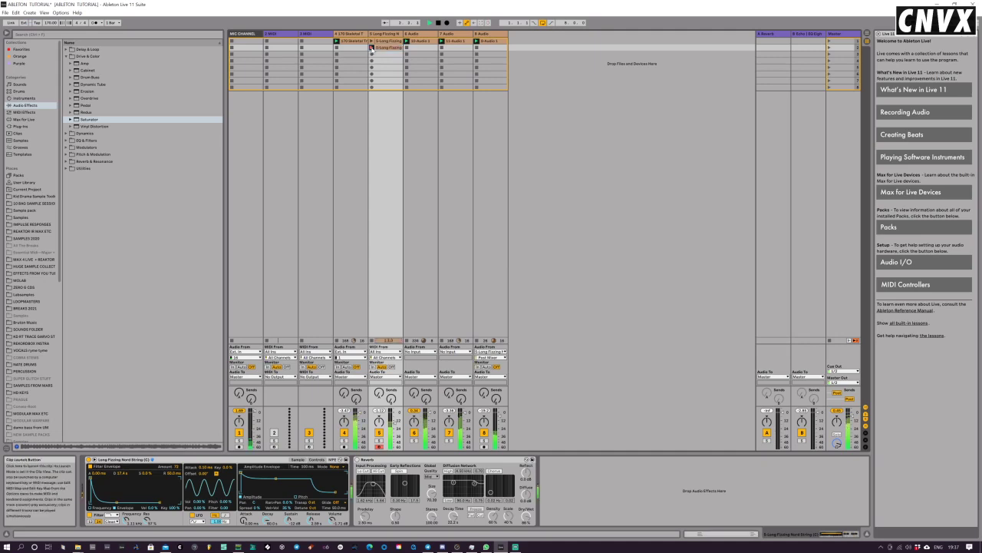
pyautogui.click(372, 47)
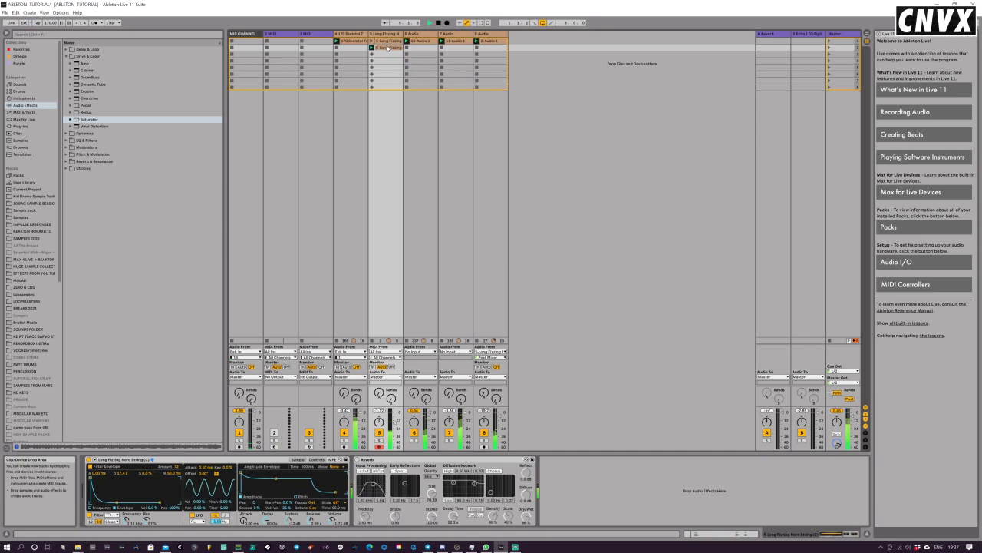
pyautogui.doubleClick(387, 47)
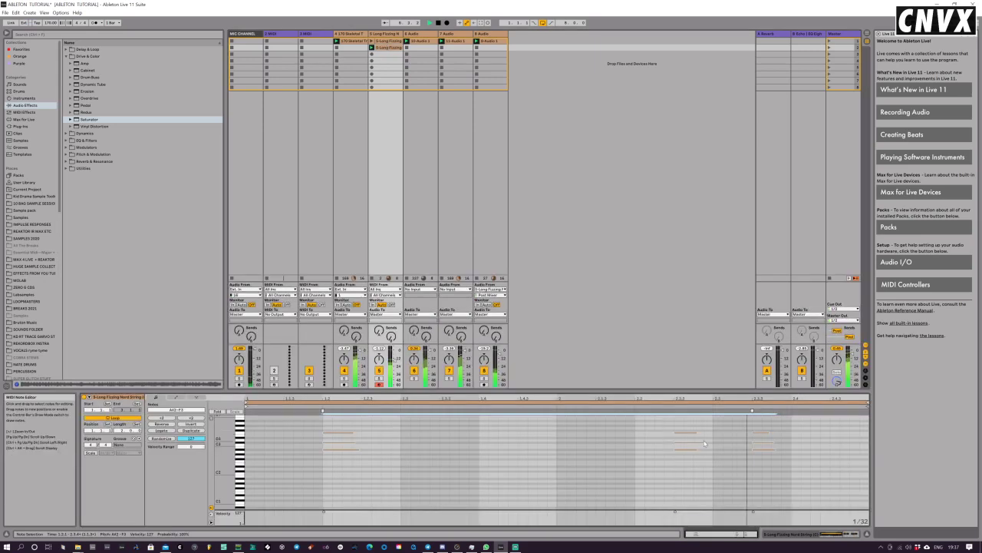
pyautogui.click(705, 443)
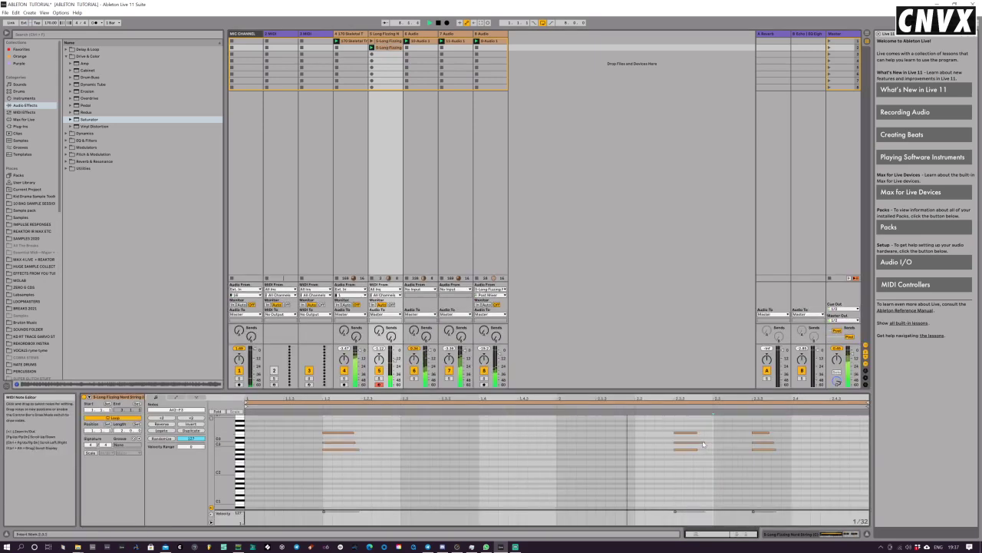
pyautogui.click(705, 443)
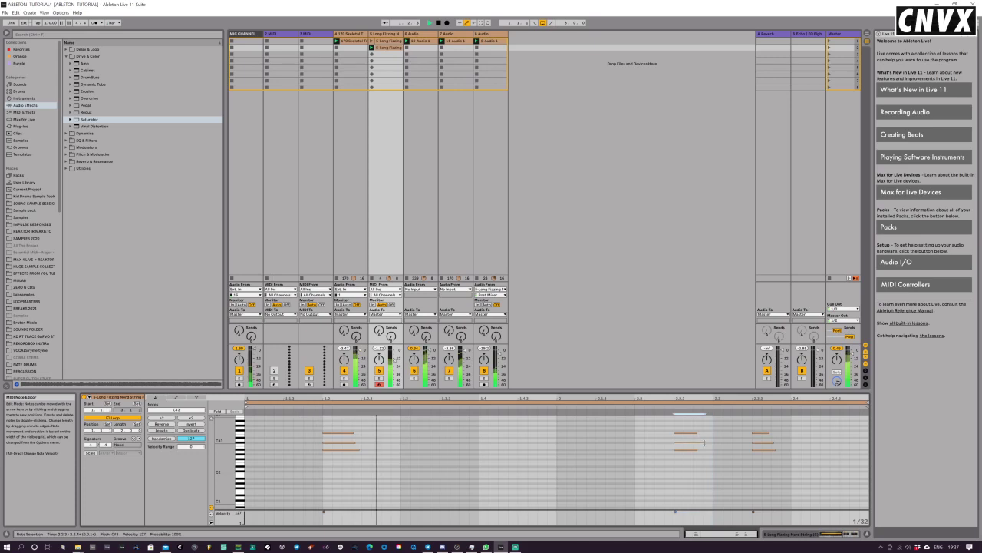
pyautogui.click(771, 534)
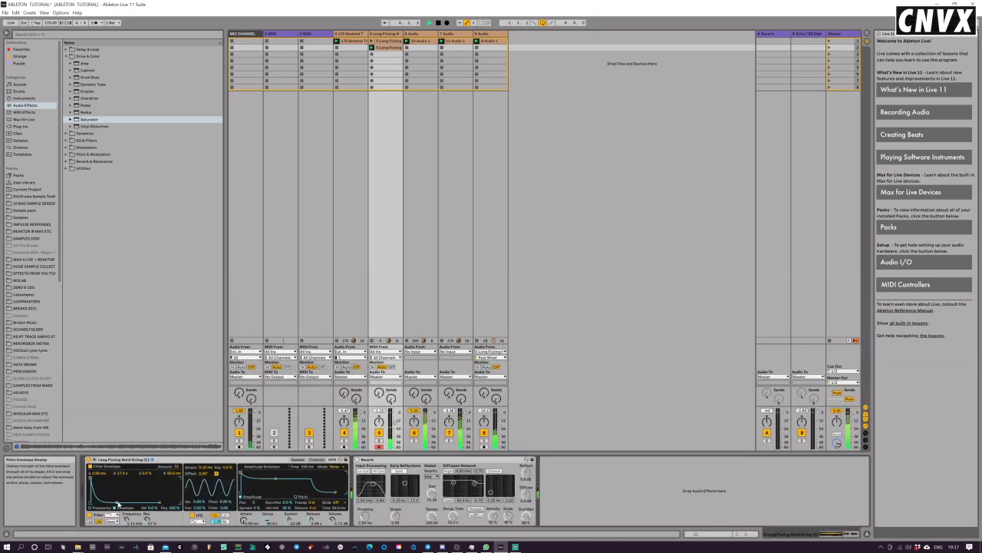
# Step: Adjust the Simpler's filter envelope decay, return to its sample waveform and shorten its amp release
pyautogui.moveTo(117, 505); pyautogui.dragTo(97, 504)
pyautogui.moveTo(104, 503); pyautogui.dragTo(108, 503)
pyautogui.click(90, 459)
pyautogui.click(89, 459)
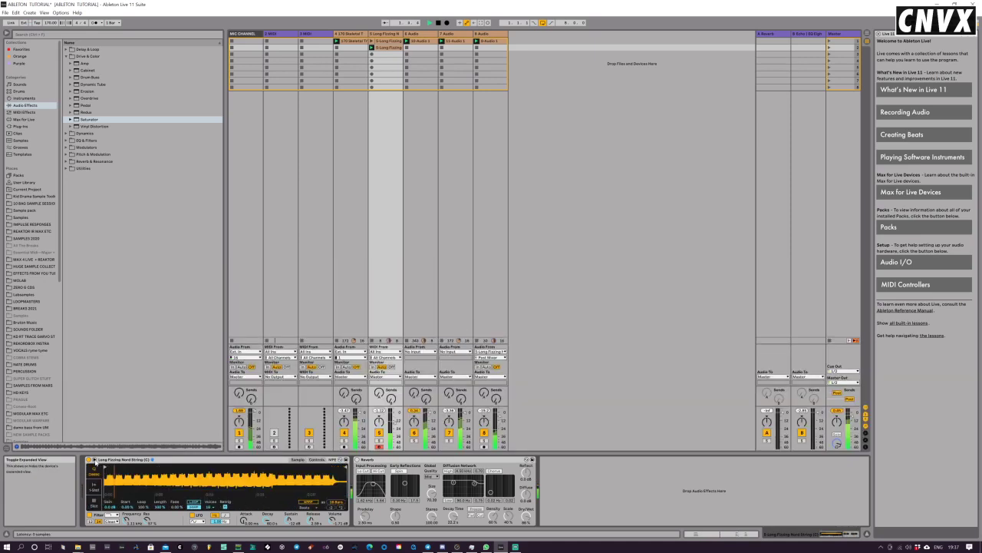
pyautogui.moveTo(312, 520); pyautogui.dragTo(290, 530)
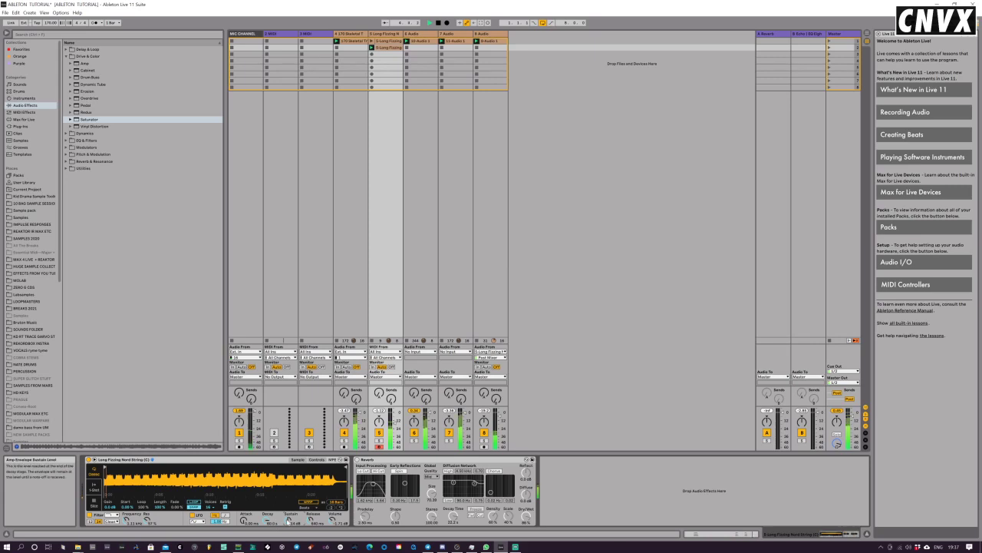
# Step: Turn the Long Fizzing Nord String track's Reverb back on and reduce its dry/wet mix and size
pyautogui.click(454, 519)
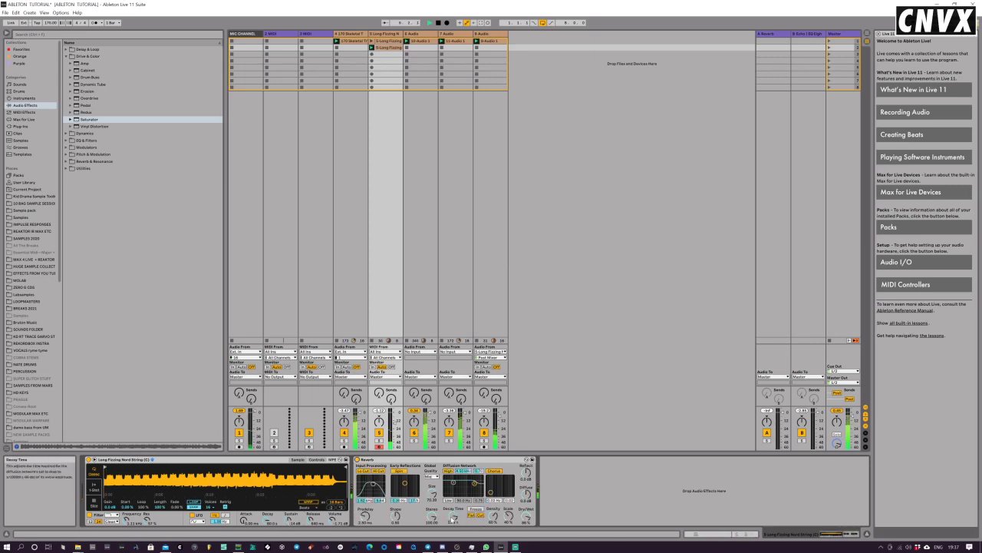
pyautogui.moveTo(526, 516)
pyautogui.mouseDown()
pyautogui.moveTo(525, 534)
pyautogui.moveTo(526, 525)
pyautogui.mouseUp()
pyautogui.moveTo(432, 493); pyautogui.dragTo(432, 536)
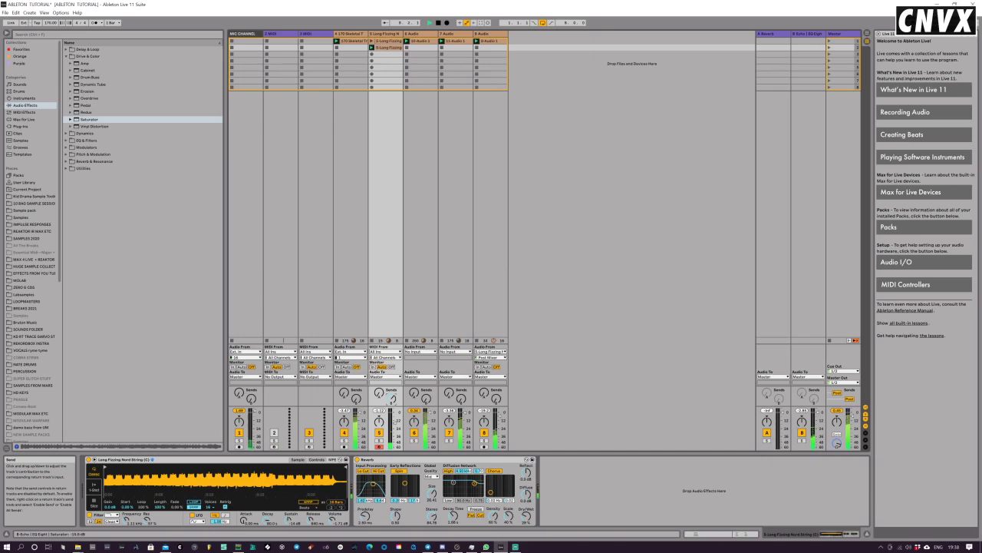
# Step: Raise the Simpler's filter frequency and open its list of filter types
pyautogui.moveTo(126, 521); pyautogui.dragTo(127, 500)
pyautogui.click(112, 515)
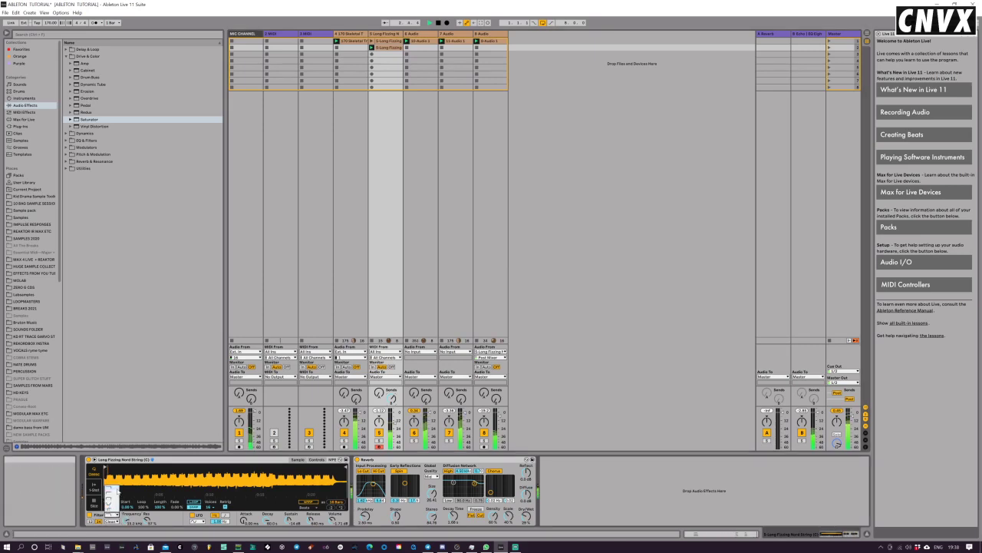
# Step: Choose a filter type in the Long Fizzing Nord String Simpler and lower its filter cutoff frequency
pyautogui.click(117, 491)
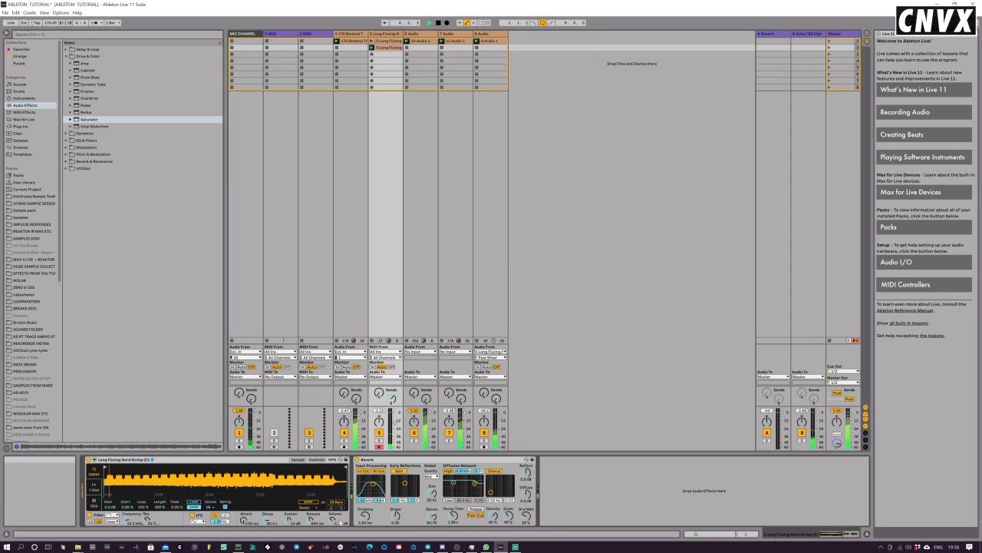
pyautogui.moveTo(127, 521); pyautogui.dragTo(127, 547)
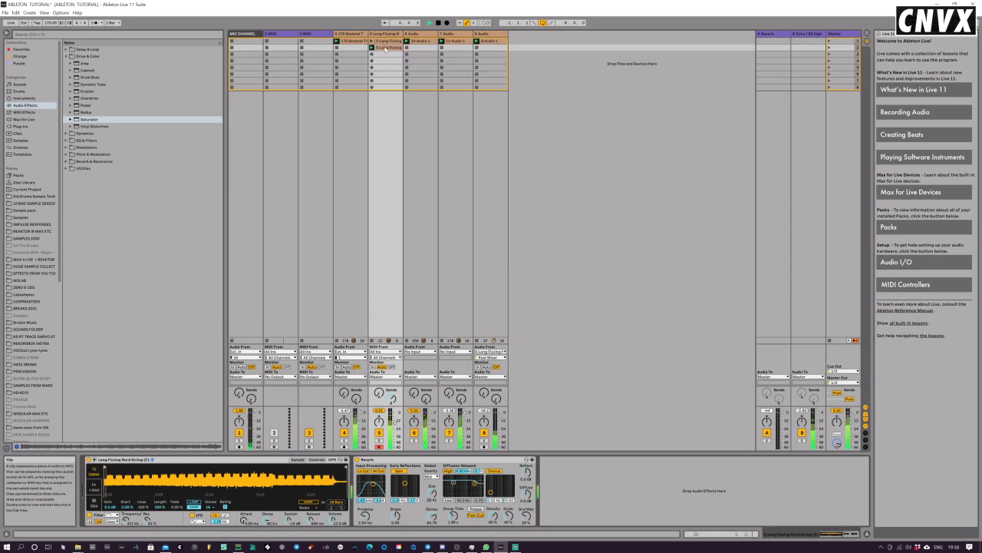
# Step: Open the second clip on the Long Fizzing Nord String track and nudge all its notes two 1/32 grid steps earlier
pyautogui.doubleClick(386, 47)
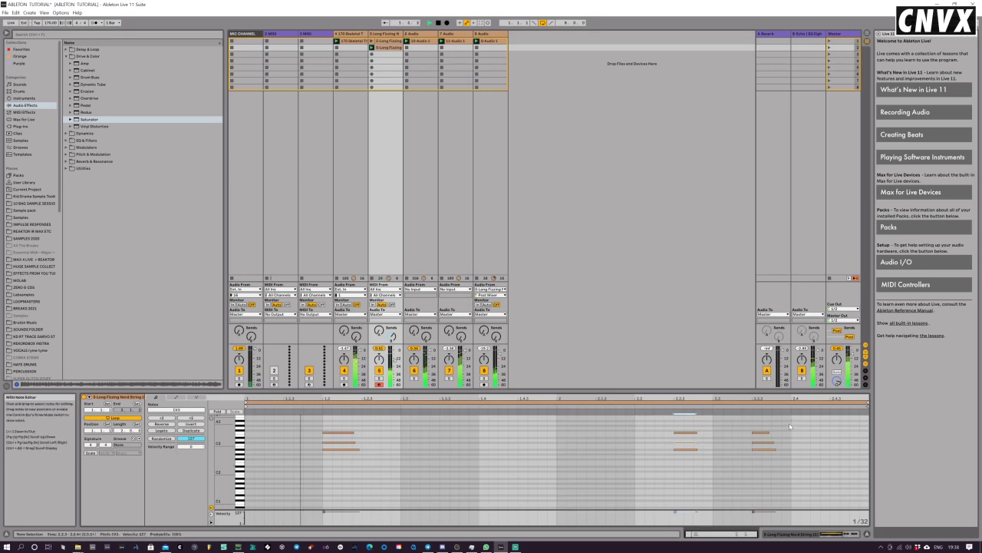
pyautogui.moveTo(790, 426); pyautogui.dragTo(299, 501)
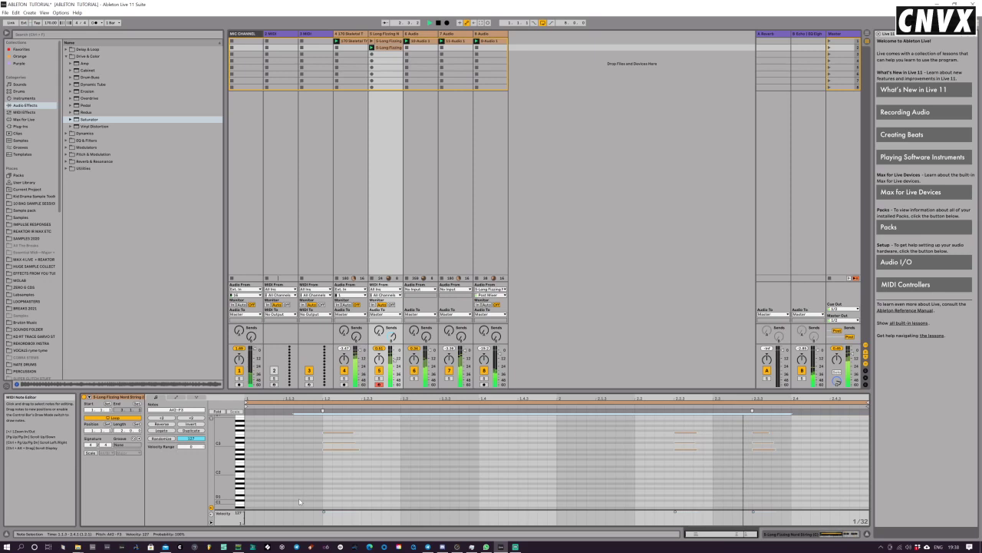
pyautogui.press('Left')
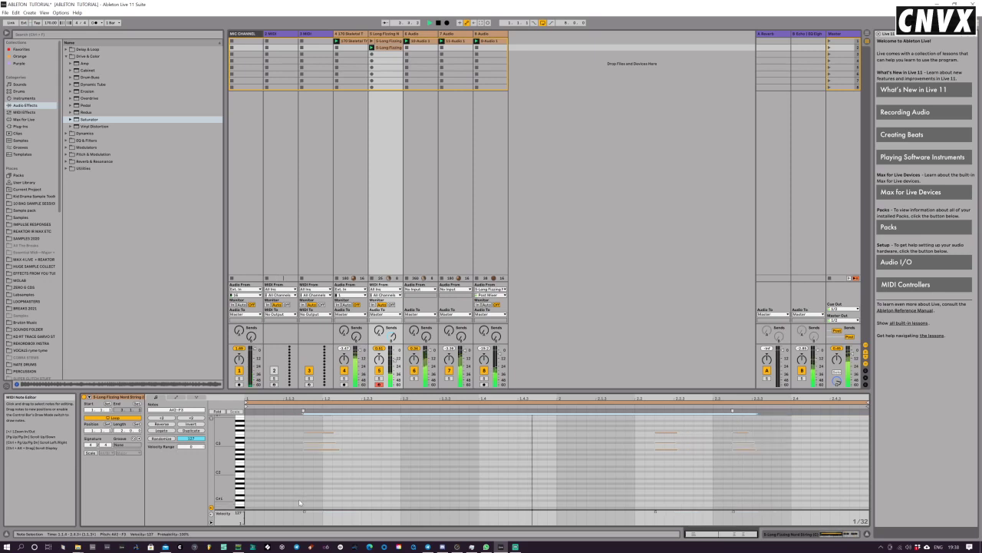
pyautogui.press('Right')
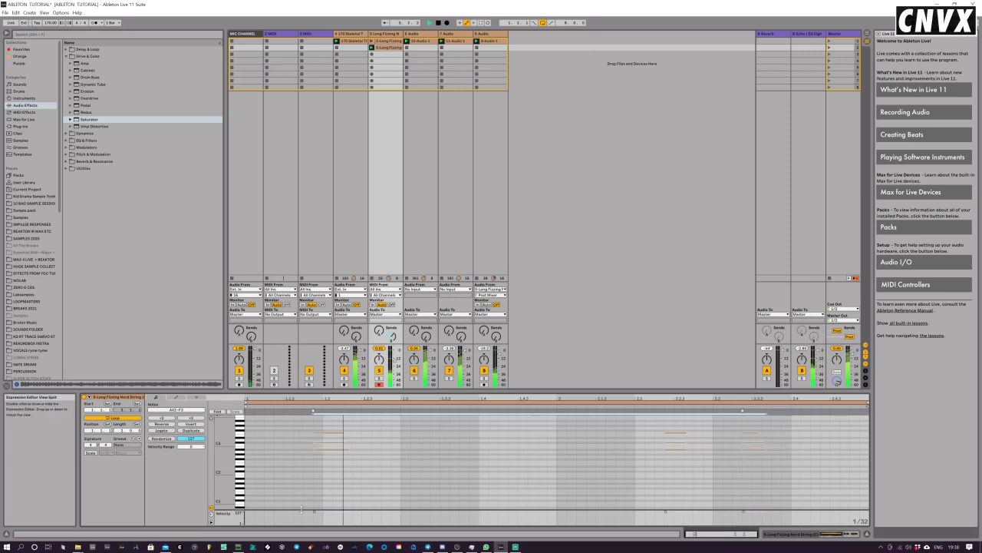
pyautogui.press('Left')
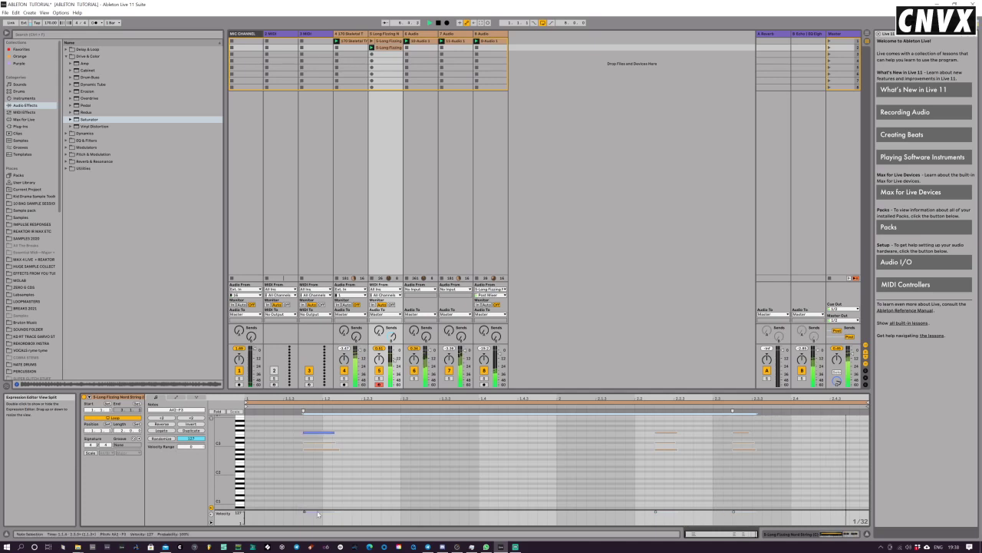
# Step: Bring back the string track's devices and raise the Simpler filter cutoff frequency
pyautogui.hotkey('shift', 'Tab')
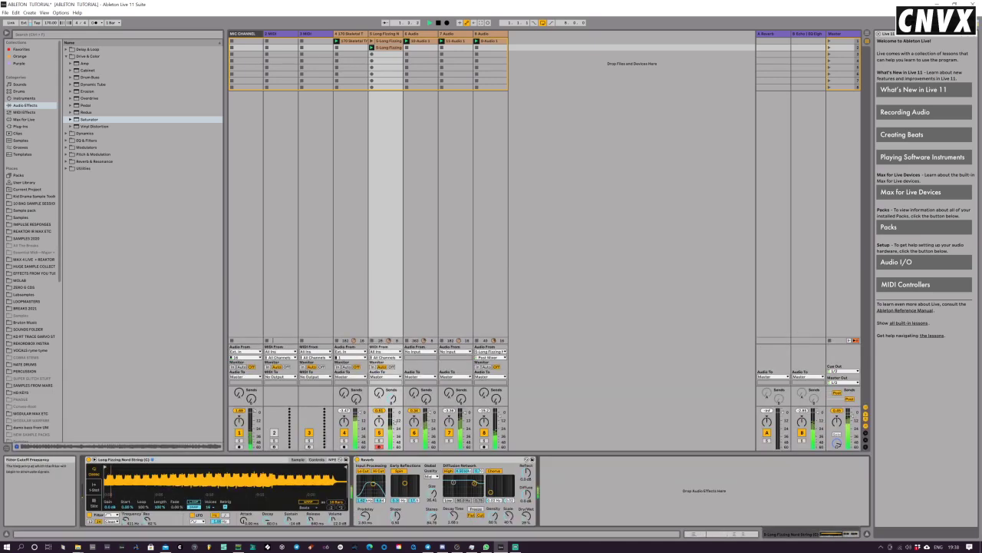
pyautogui.moveTo(125, 522)
pyautogui.mouseDown()
pyautogui.moveTo(126, 500)
pyautogui.moveTo(126, 511)
pyautogui.mouseUp()
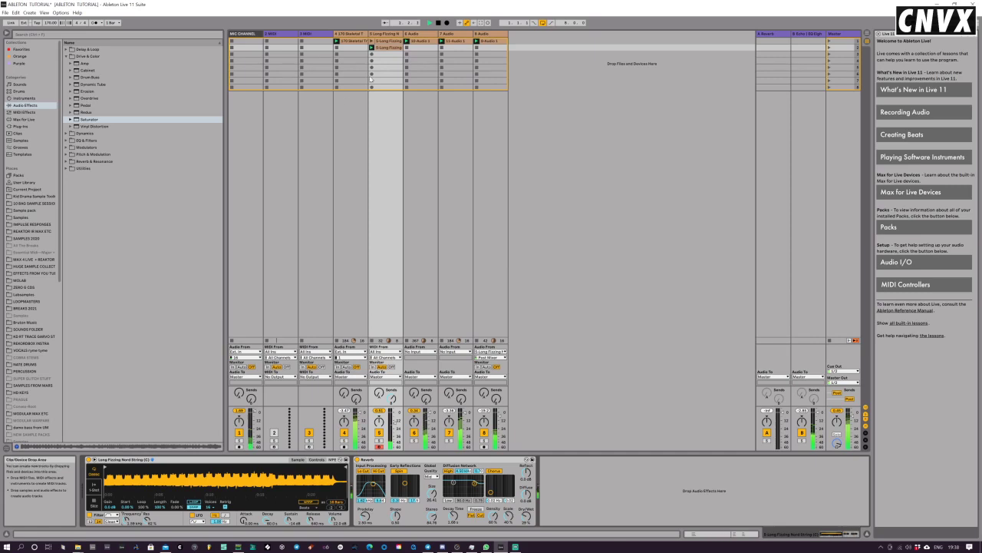
# Step: Add an audio track that takes its input from 5-Long Fizzing Nord String (C) and arm it for recording
pyautogui.hotkey('ctrl', 't')
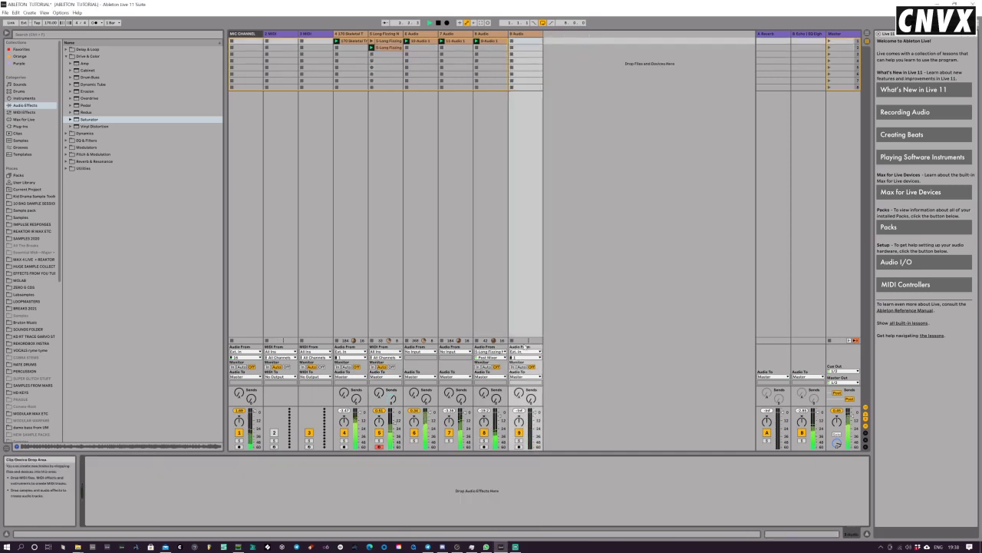
pyautogui.click(528, 351)
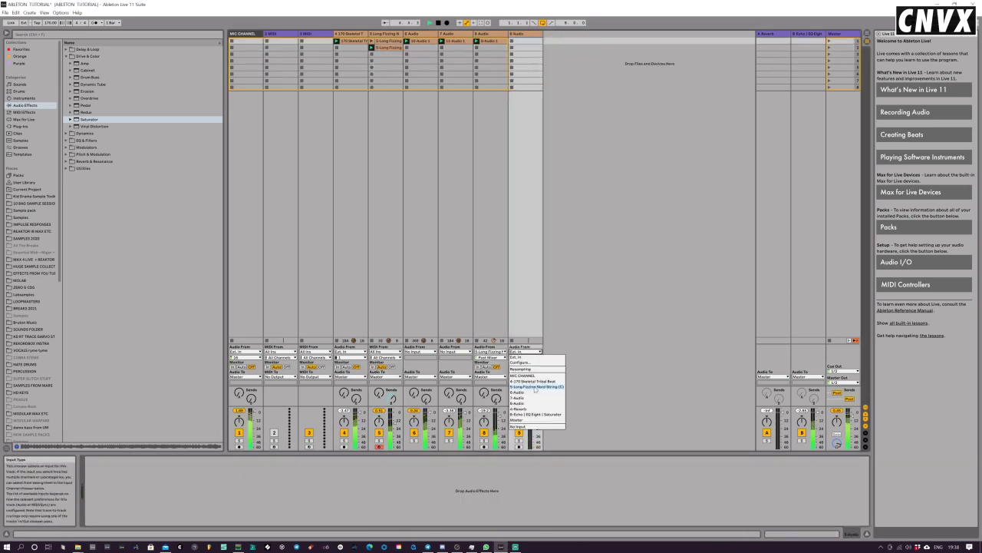
pyautogui.click(535, 387)
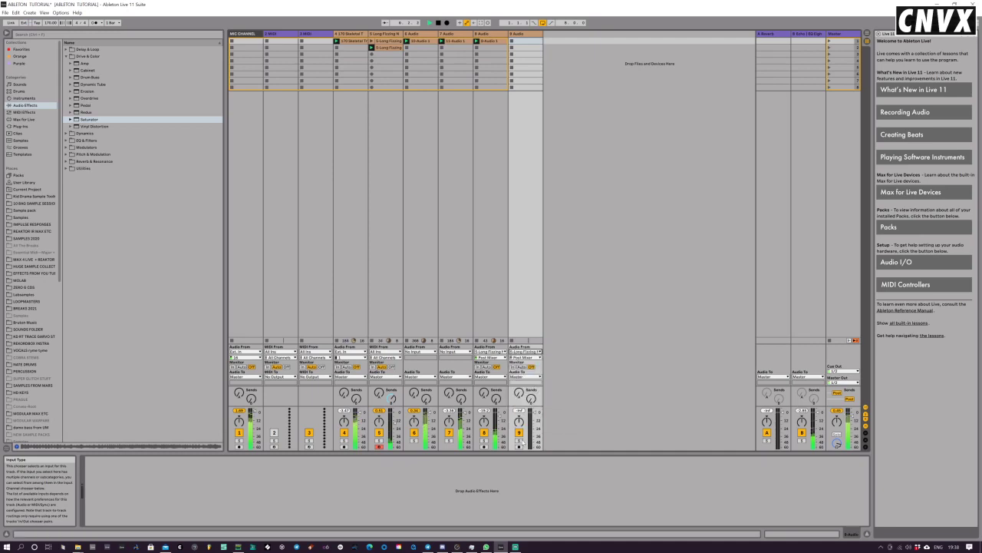
pyautogui.click(519, 446)
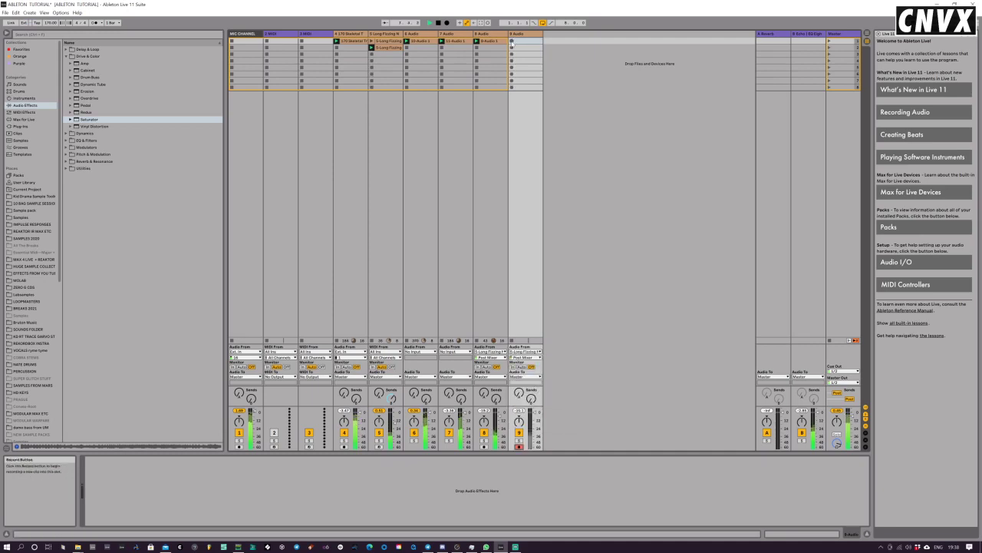
# Step: Record the string track into the first clip slot of audio track 9, with the string Simpler's controls on view
pyautogui.click(511, 41)
pyautogui.click(386, 34)
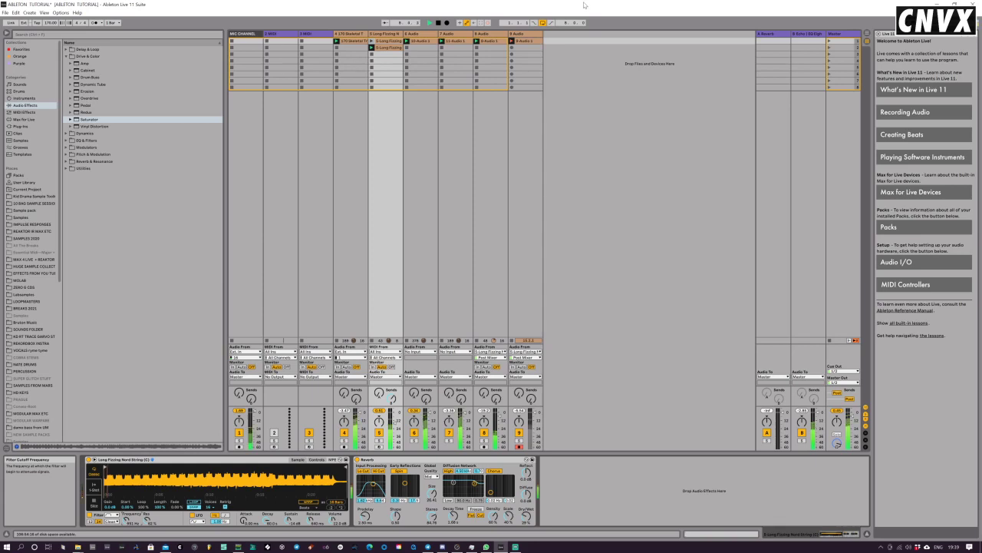
pyautogui.click(527, 59)
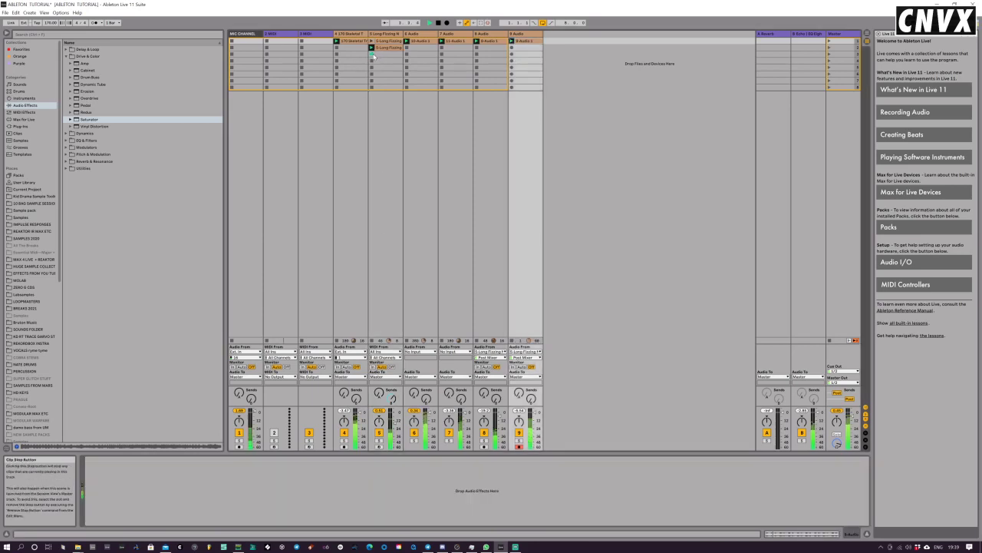
# Step: Set the recorded track 9 clip to loop eight bars, from bar 9 to bar 17
pyautogui.hotkey('shift', 'Tab')
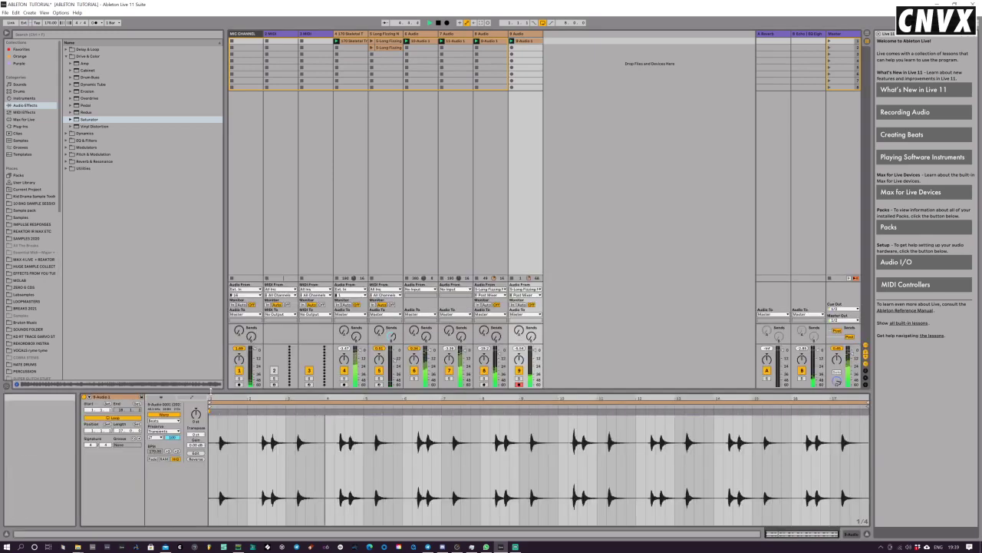
pyautogui.moveTo(210, 398); pyautogui.dragTo(365, 400)
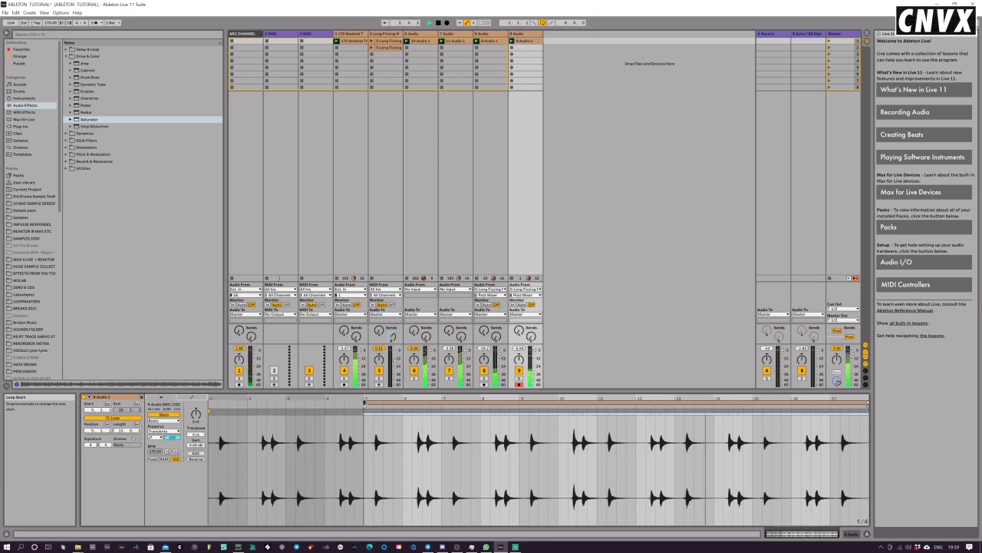
pyautogui.moveTo(365, 399); pyautogui.dragTo(522, 400)
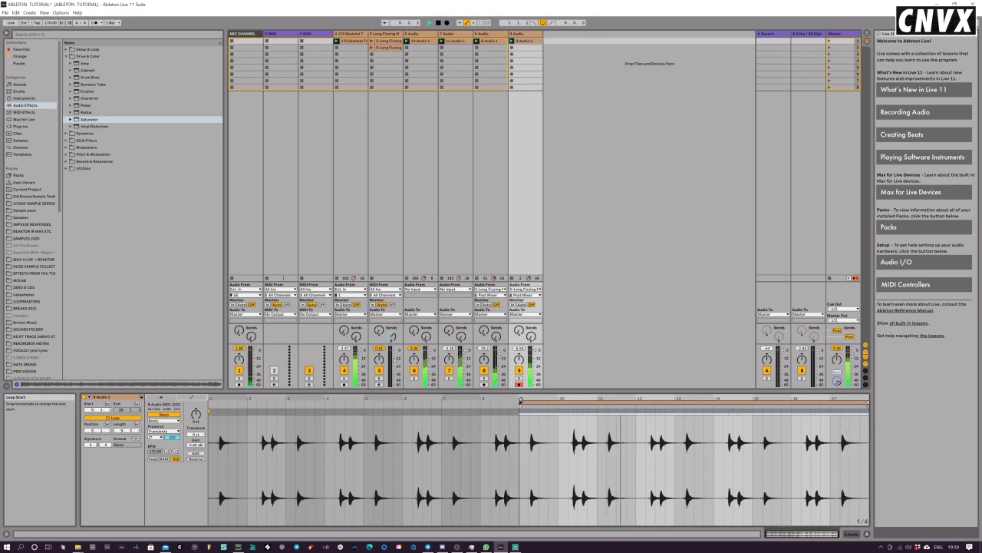
pyautogui.moveTo(868, 401); pyautogui.dragTo(829, 401)
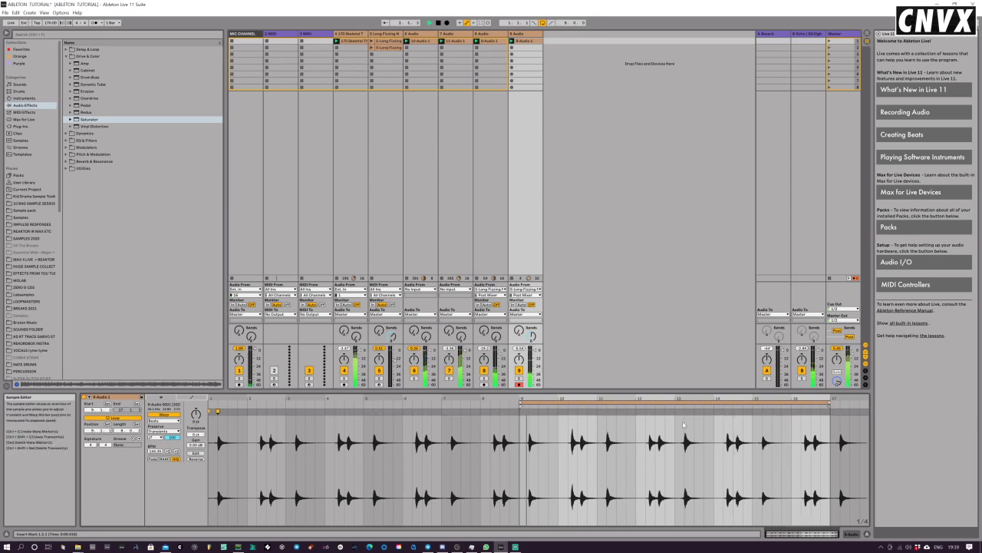
# Step: Add warp markers on the string hits inside the looped section of the track 9 clip, adjusting their timing to the grid
pyautogui.moveTo(571, 413); pyautogui.dragTo(574, 413)
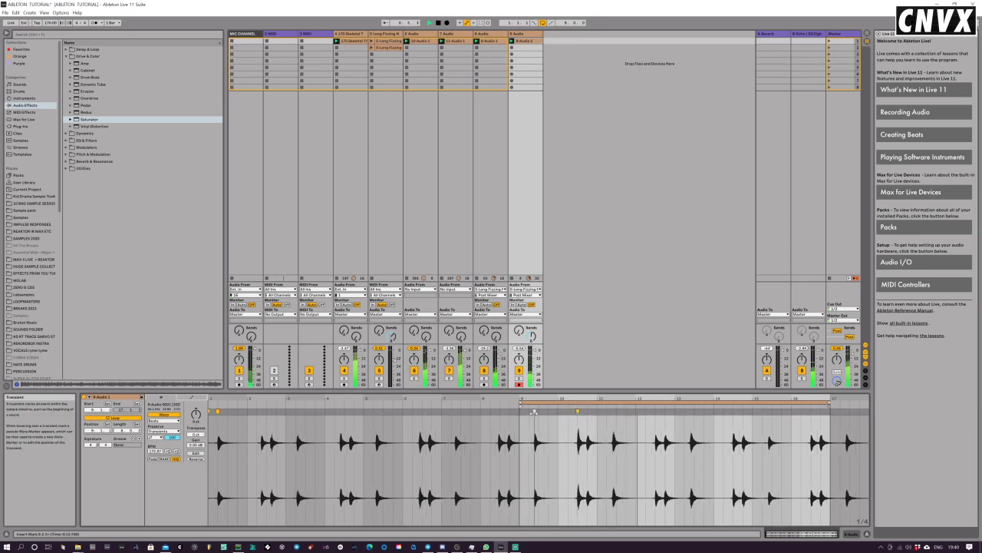
pyautogui.moveTo(534, 412); pyautogui.dragTo(529, 413)
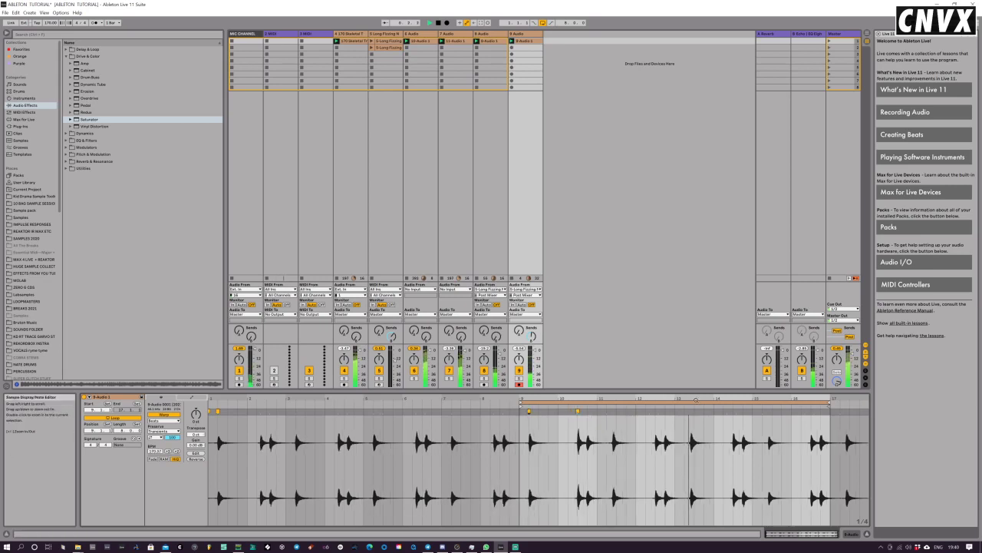
pyautogui.doubleClick(612, 413)
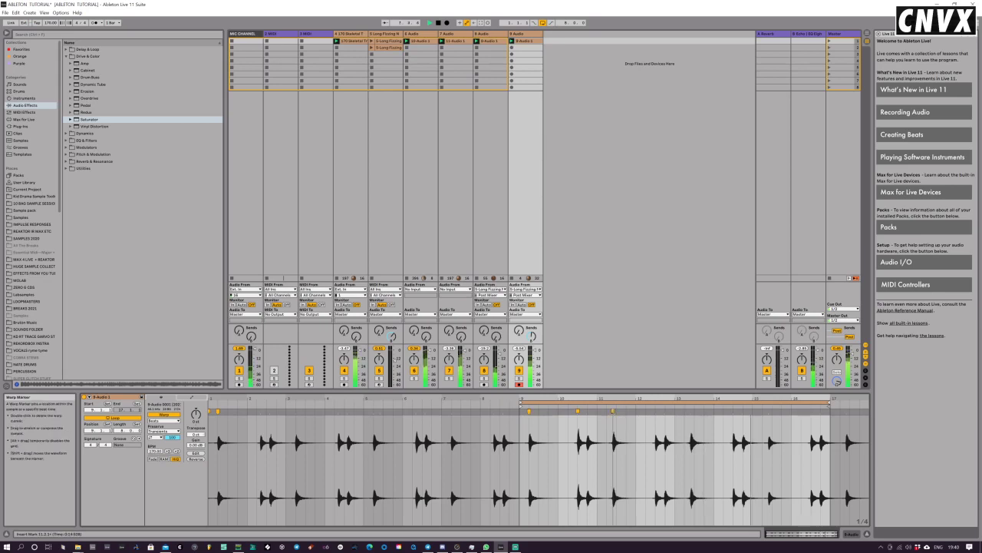
pyautogui.doubleClick(655, 412)
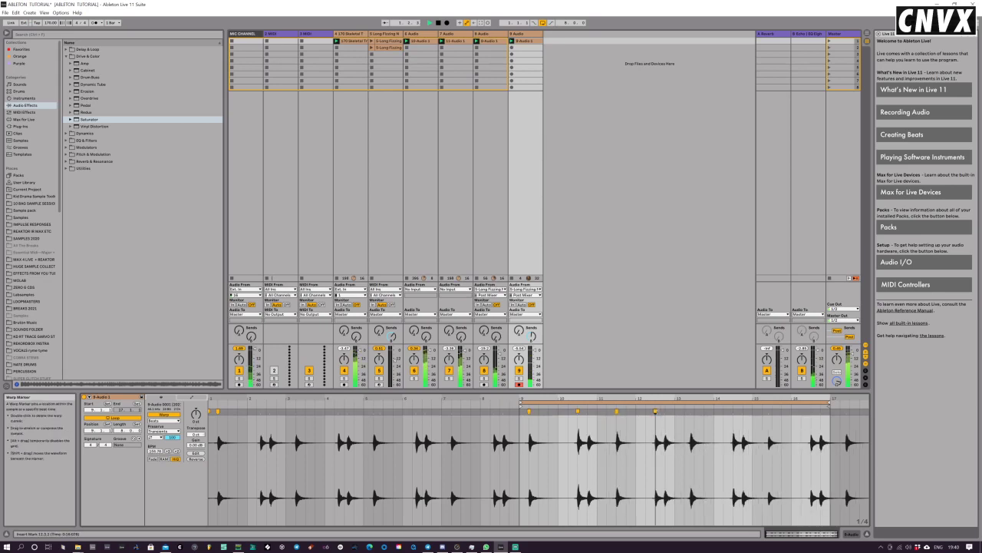
pyautogui.doubleClick(694, 412)
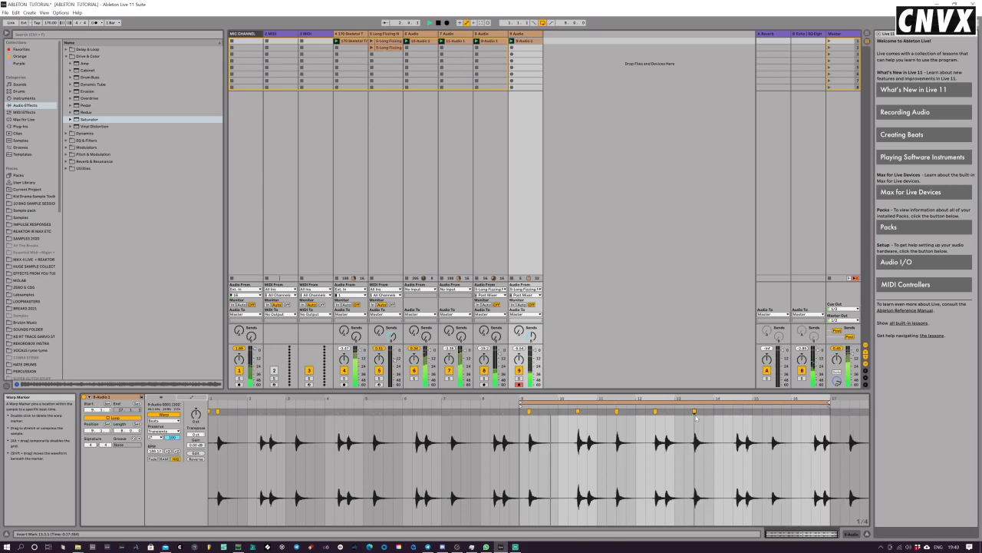
pyautogui.doubleClick(733, 412)
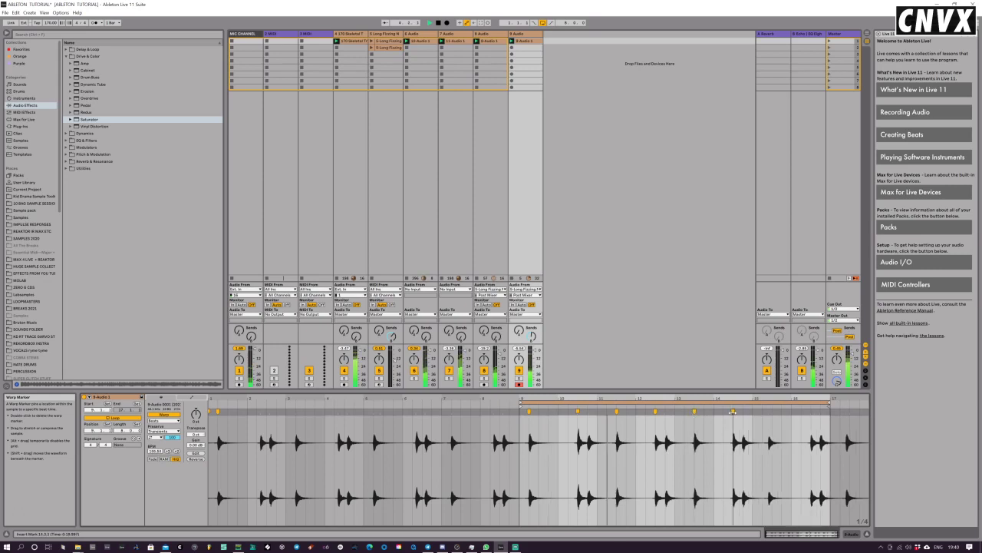
pyautogui.doubleClick(772, 413)
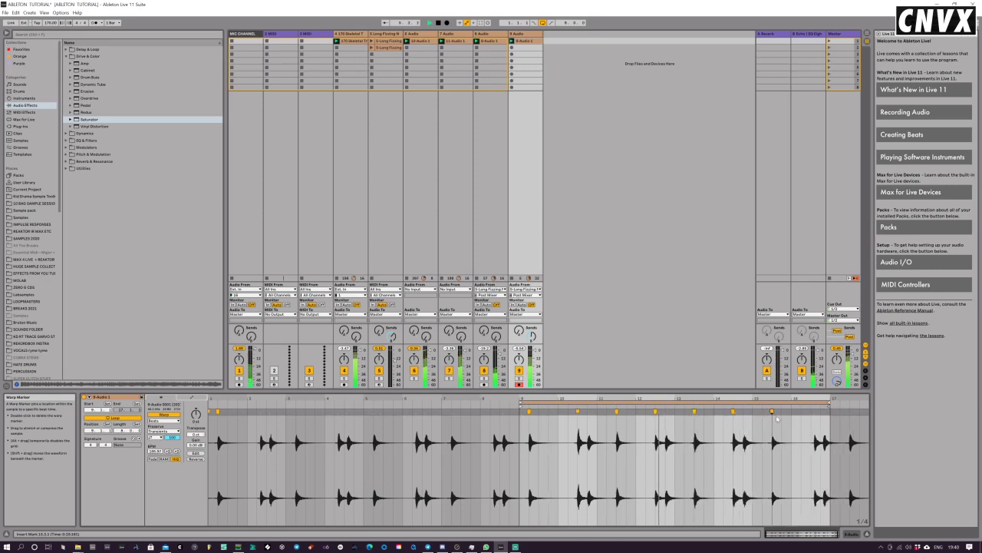
pyautogui.doubleClick(811, 412)
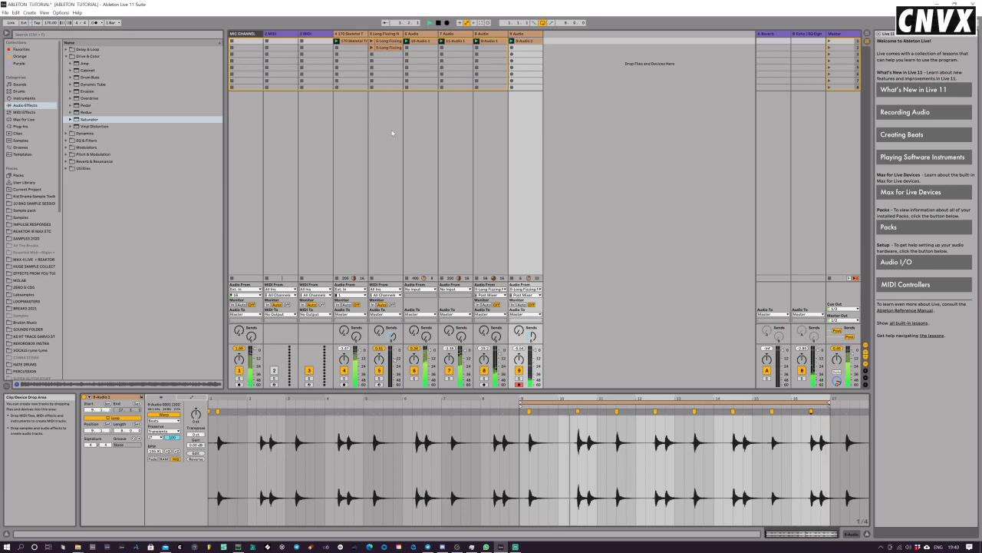
# Step: Insert an empty Simpler instrument on a new MIDI track after the recorded string audio track
pyautogui.click(376, 48)
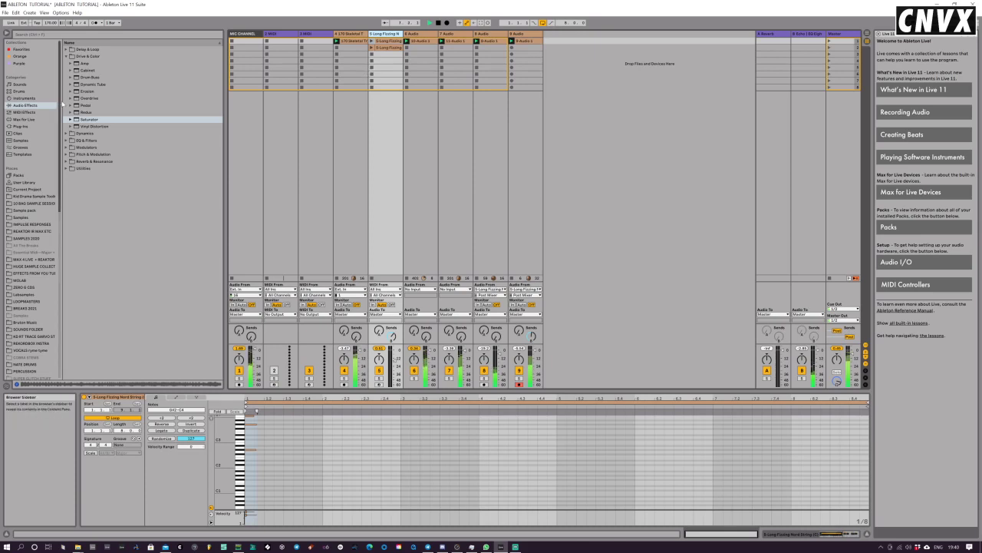
pyautogui.click(24, 99)
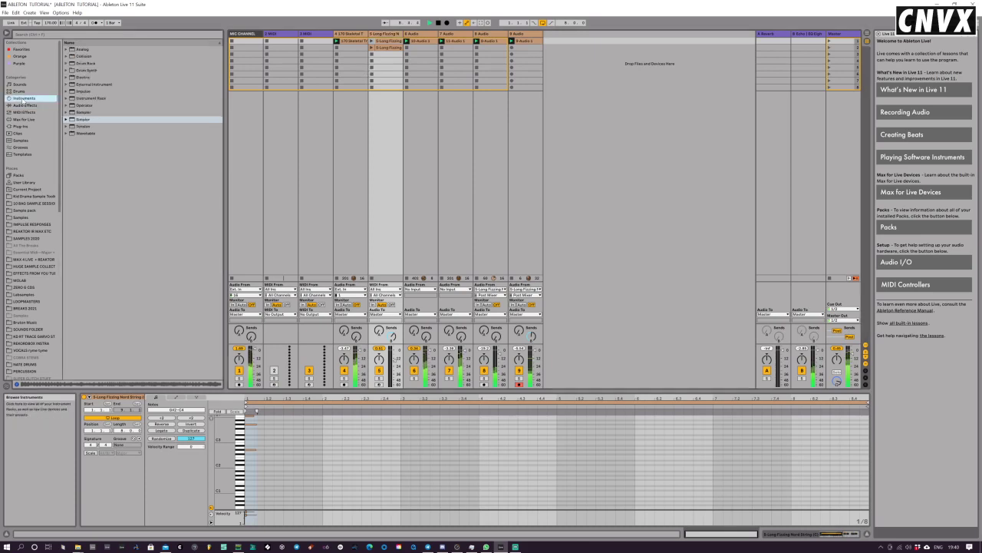
pyautogui.moveTo(82, 120); pyautogui.dragTo(541, 149)
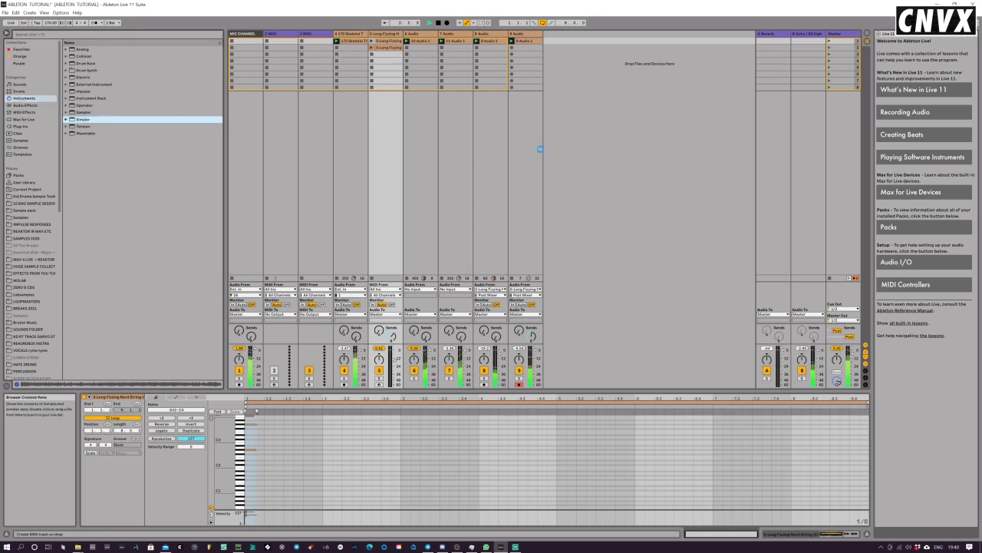
# Step: Load Heavy OSC BS2 Bass (C).wav from the sample library's BASS folder into the empty Simpler
pyautogui.click(34, 203)
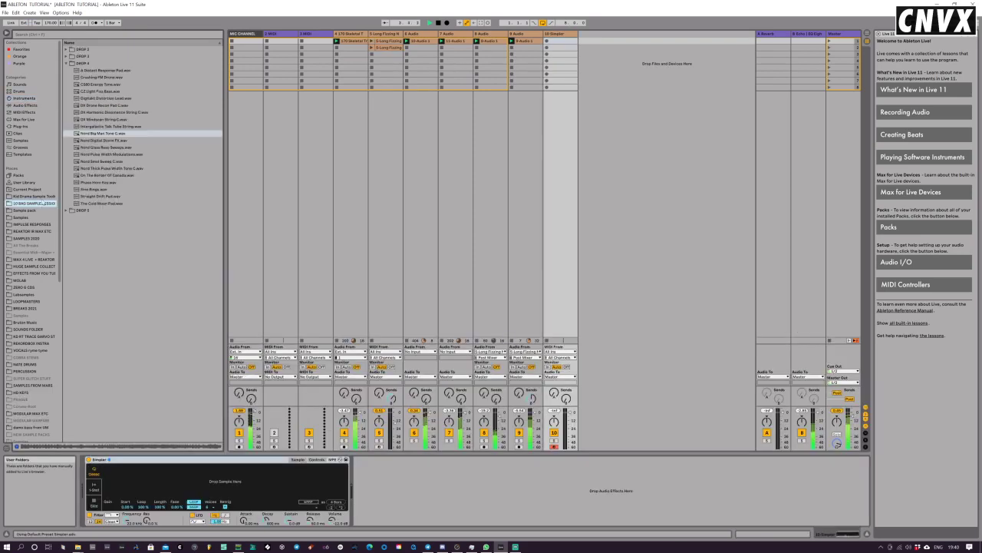
pyautogui.click(36, 198)
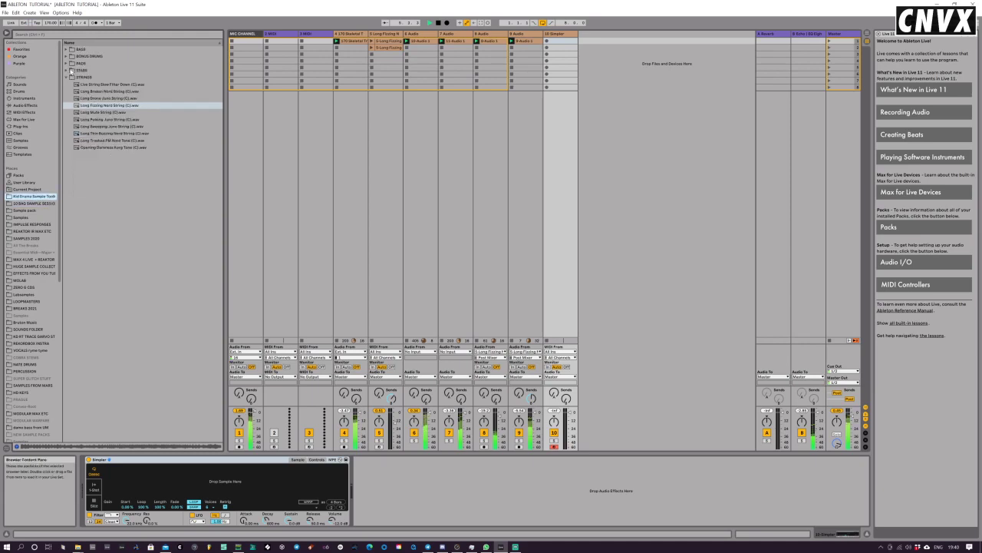
pyautogui.click(77, 49)
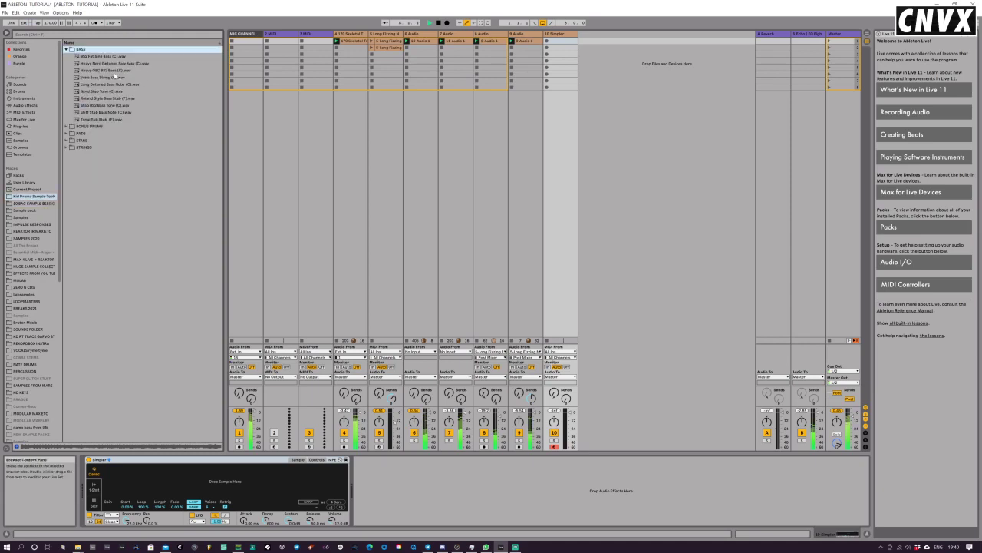
pyautogui.click(113, 70)
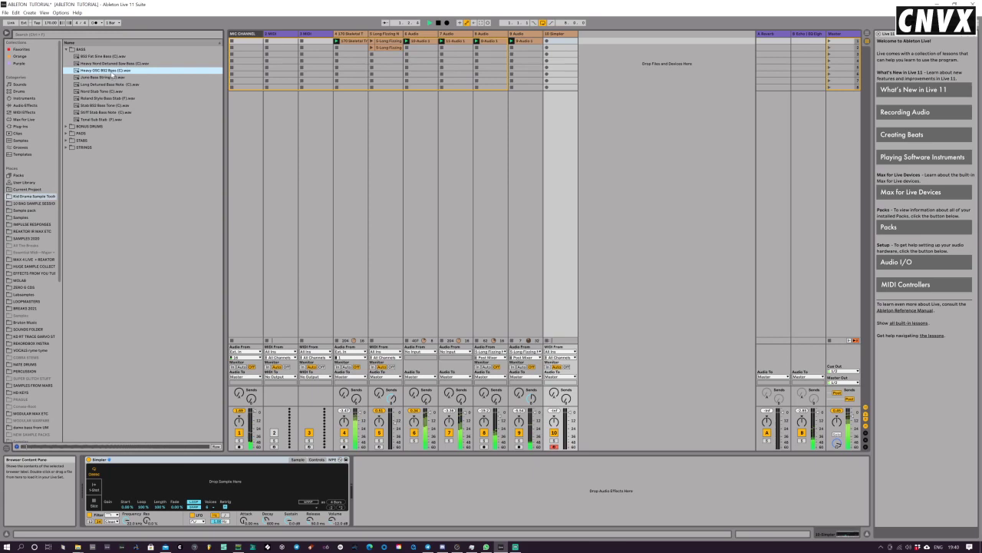
pyautogui.moveTo(112, 75); pyautogui.dragTo(185, 487)
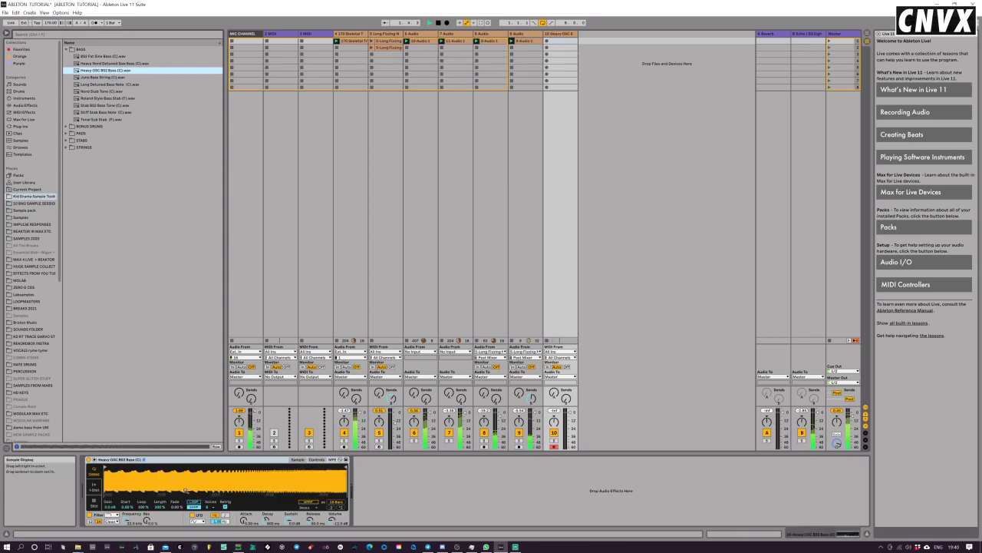
# Step: Lower the bass Simpler's filter cutoff to about 236 Hz, limit it to one voice, and adjust the amplitude envelope's release
pyautogui.moveTo(127, 520); pyautogui.dragTo(127, 544)
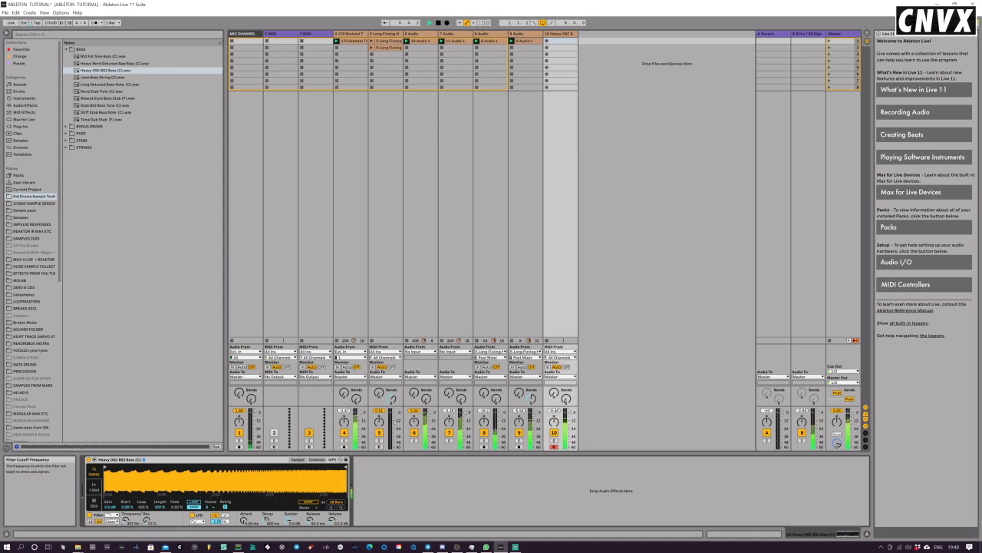
pyautogui.click(208, 507)
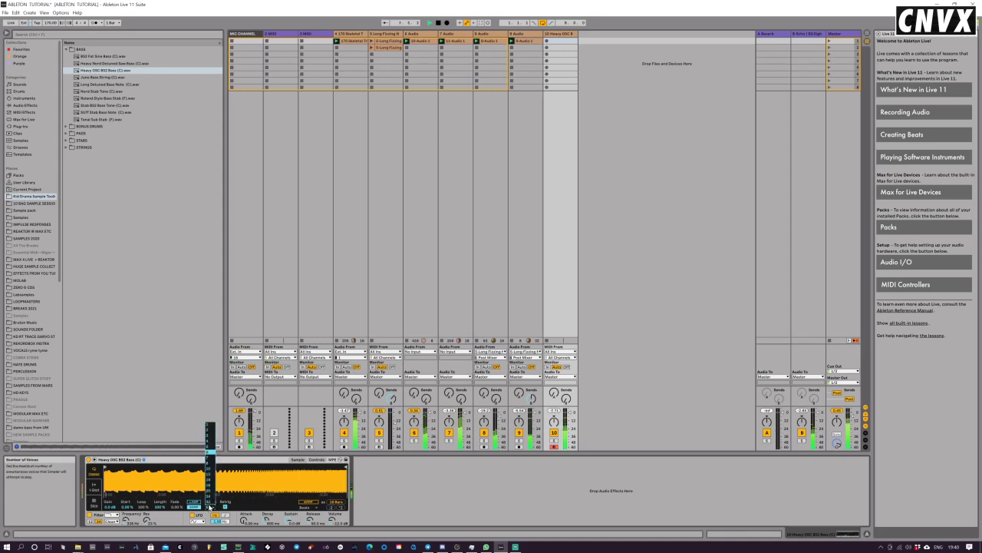
pyautogui.click(207, 424)
pyautogui.moveTo(314, 521); pyautogui.dragTo(271, 530)
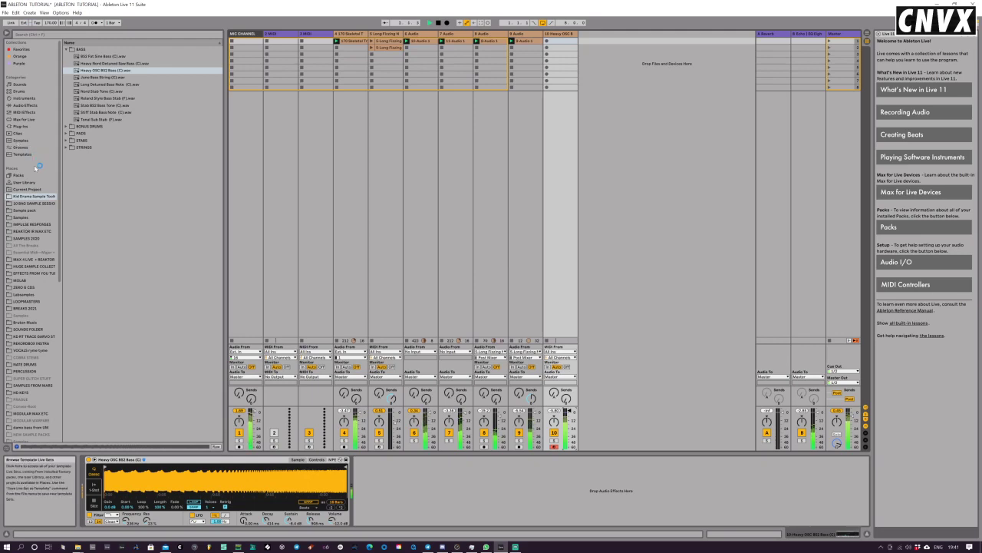
# Step: Group the bass Simpler into an Instrument Rack and show the rack's chain list
pyautogui.rightClick(122, 461)
pyautogui.click(143, 403)
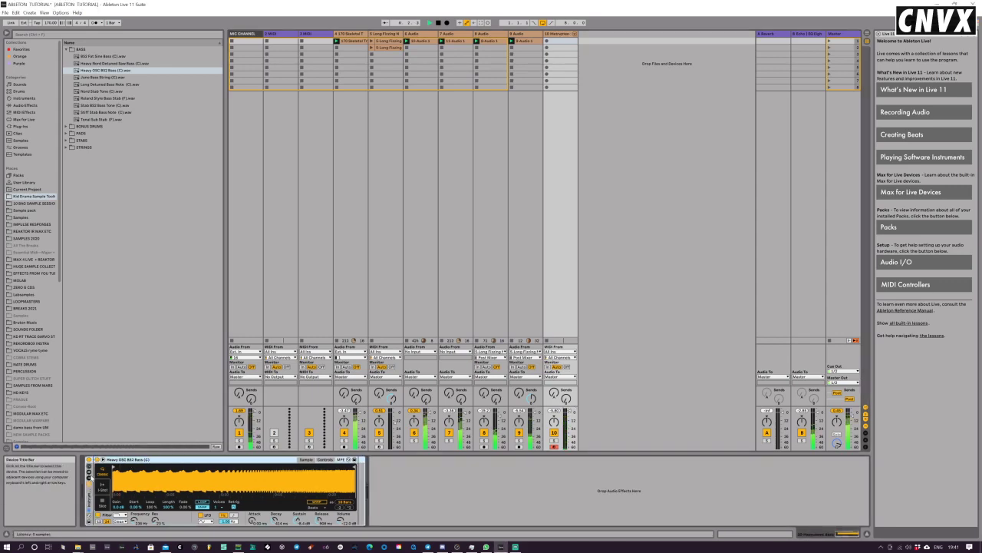
pyautogui.click(88, 476)
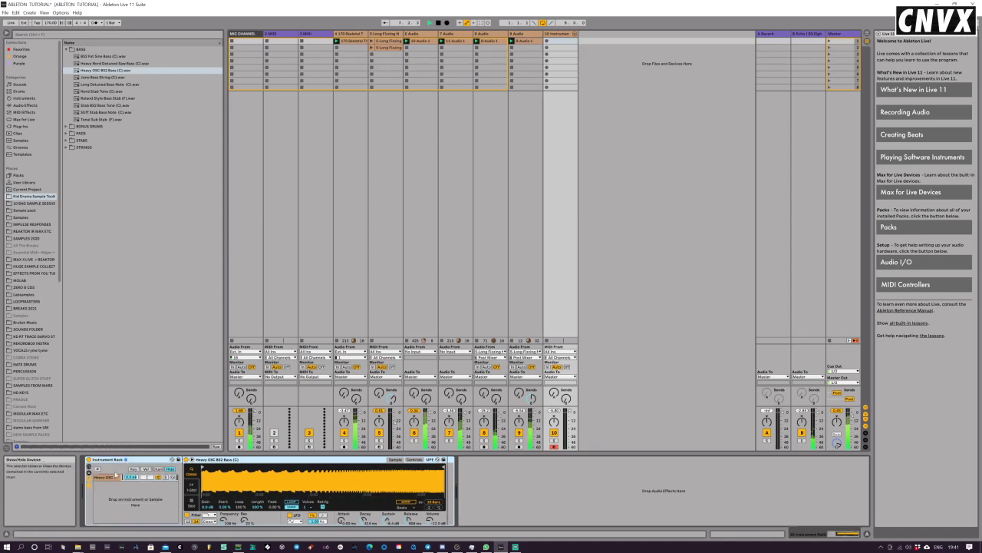
# Step: Duplicate the Heavy OSC bass chain in the rack and switch the copy's filter type to high-pass
pyautogui.rightClick(115, 474)
pyautogui.click(132, 401)
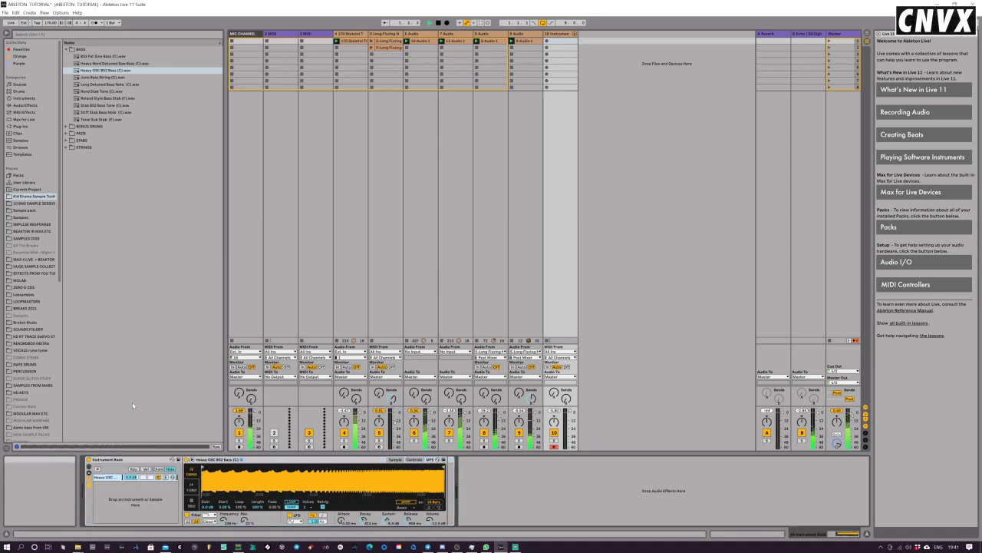
pyautogui.click(209, 515)
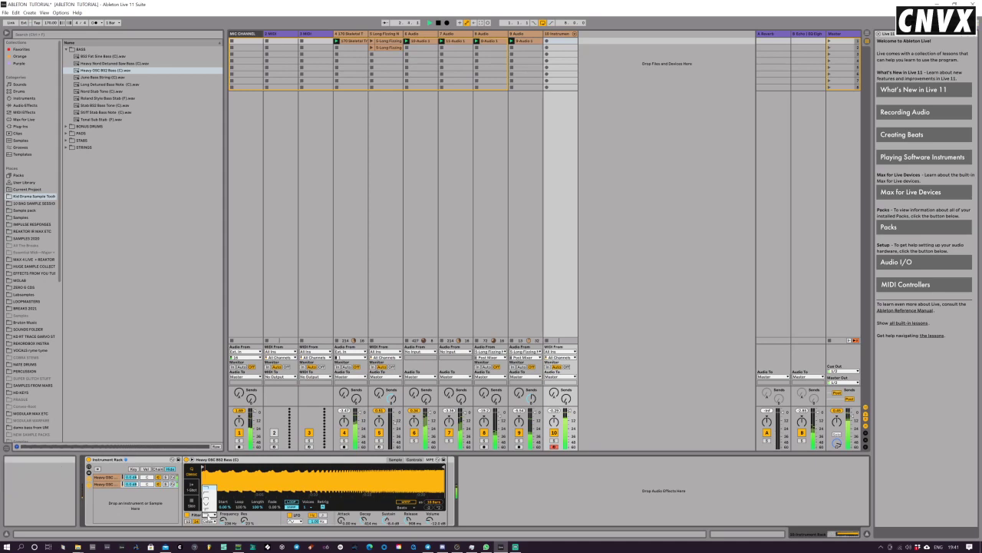
pyautogui.click(206, 497)
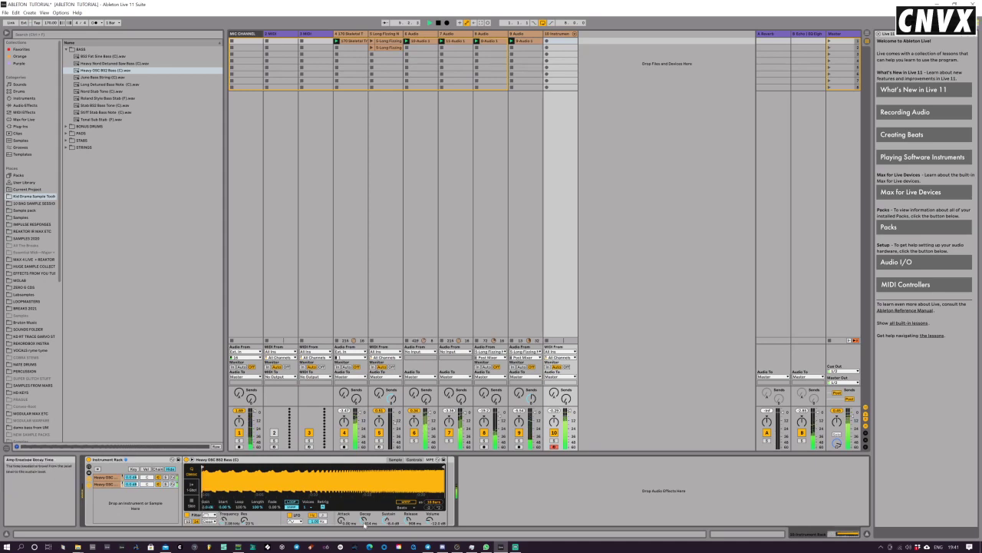
# Step: Shape the duplicated bass layer's envelope, with the filter cutoff at about 3.27 kHz and the volume at about -11.3 dB
pyautogui.moveTo(365, 523); pyautogui.dragTo(409, 518)
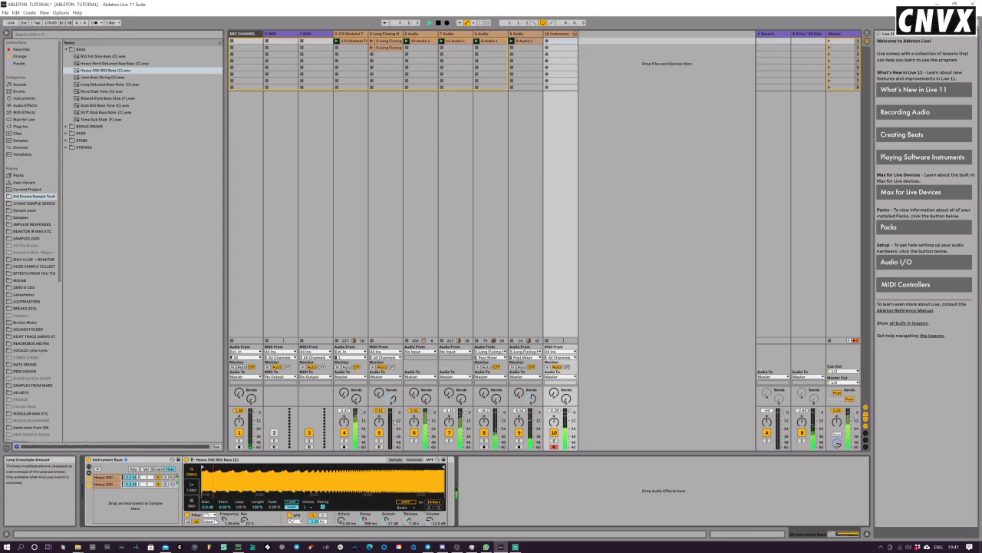
pyautogui.moveTo(224, 519); pyautogui.dragTo(223, 458)
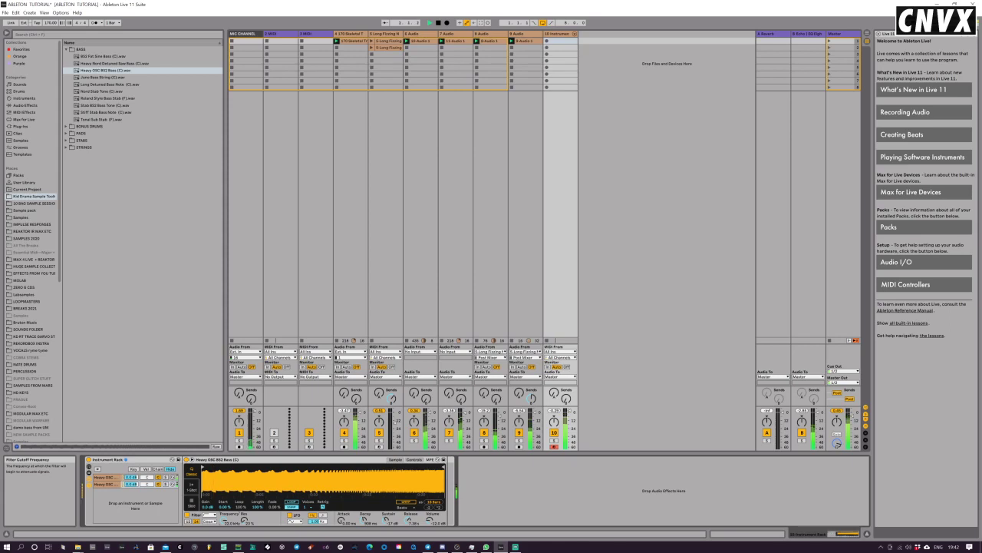
pyautogui.moveTo(224, 520)
pyautogui.mouseDown()
pyautogui.moveTo(223, 543)
pyautogui.moveTo(224, 525)
pyautogui.mouseUp()
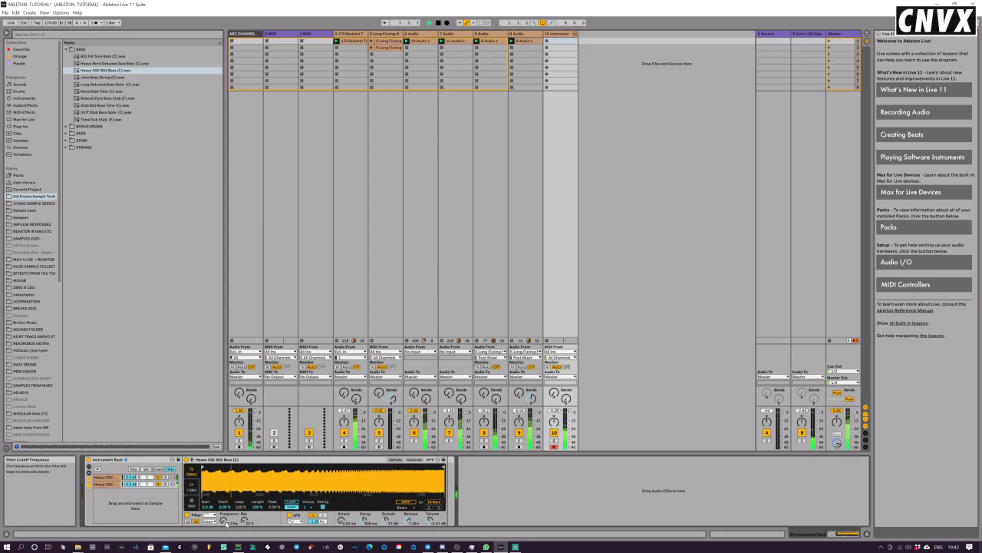
pyautogui.moveTo(224, 520)
pyautogui.mouseDown()
pyautogui.moveTo(224, 499)
pyautogui.moveTo(223, 540)
pyautogui.moveTo(223, 501)
pyautogui.moveTo(223, 539)
pyautogui.moveTo(223, 518)
pyautogui.mouseUp()
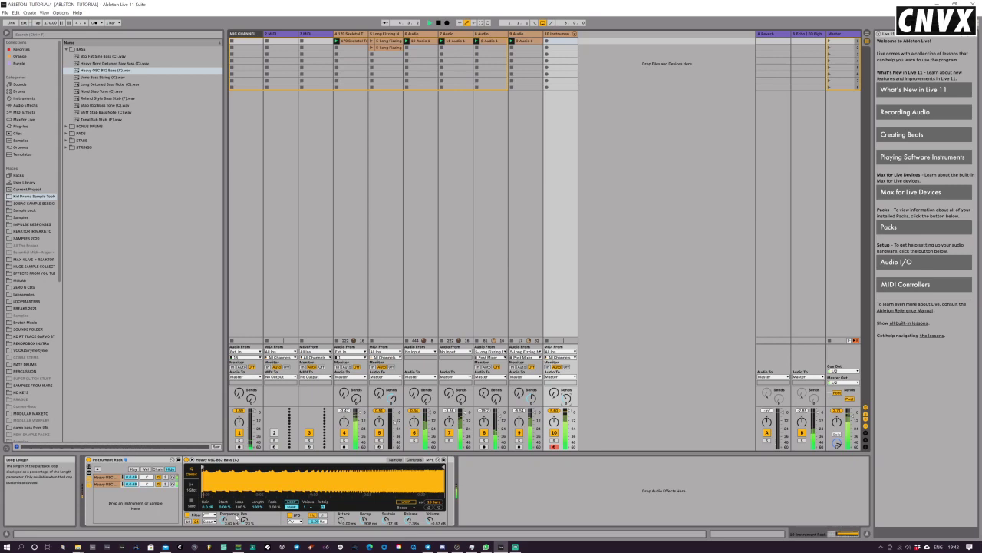
pyautogui.moveTo(225, 520)
pyautogui.mouseDown()
pyautogui.moveTo(224, 507)
pyautogui.moveTo(224, 547)
pyautogui.moveTo(224, 506)
pyautogui.moveTo(225, 522)
pyautogui.mouseUp()
pyautogui.moveTo(435, 520); pyautogui.dragTo(430, 530)
pyautogui.moveTo(224, 521)
pyautogui.mouseDown()
pyautogui.moveTo(224, 505)
pyautogui.moveTo(224, 535)
pyautogui.moveTo(224, 519)
pyautogui.mouseUp()
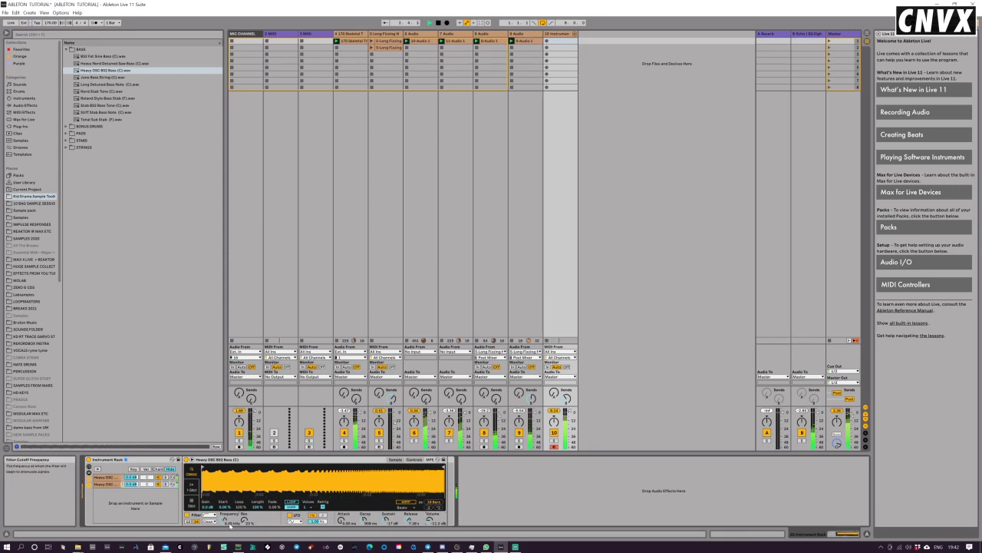
pyautogui.moveTo(229, 525)
pyautogui.mouseDown()
pyautogui.moveTo(229, 549)
pyautogui.moveTo(228, 522)
pyautogui.mouseUp()
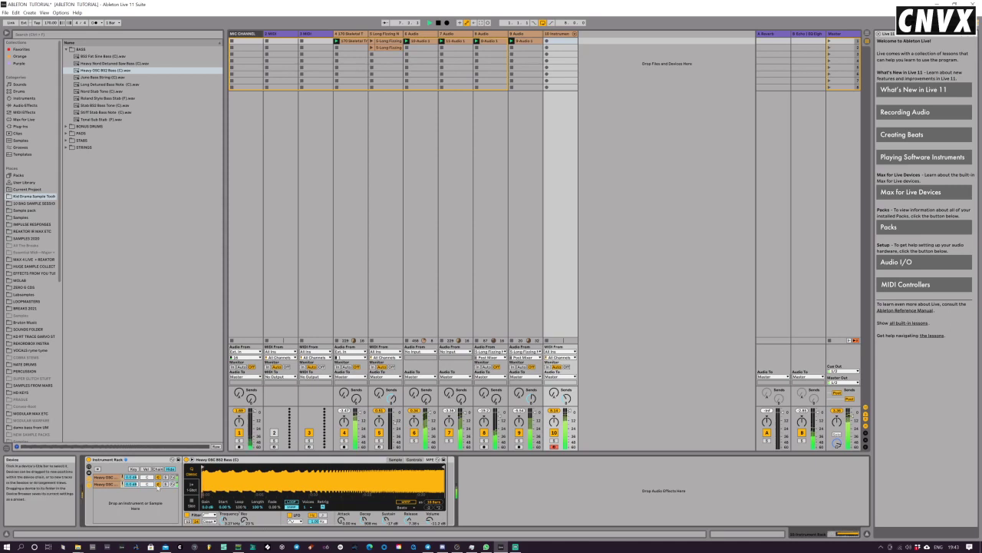
# Step: Delete the second Heavy OSC bass chain from the Instrument Rack
pyautogui.click(114, 484)
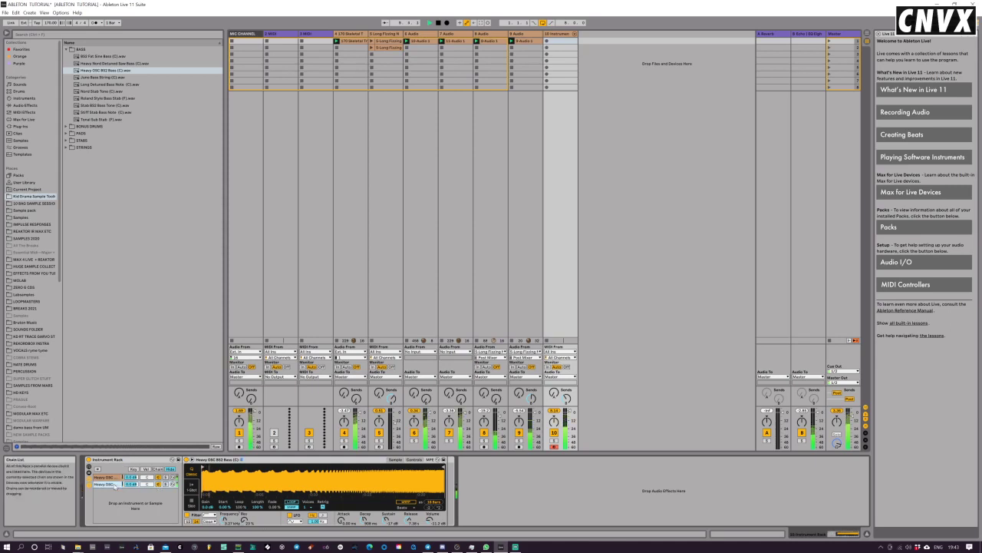
pyautogui.rightClick(116, 484)
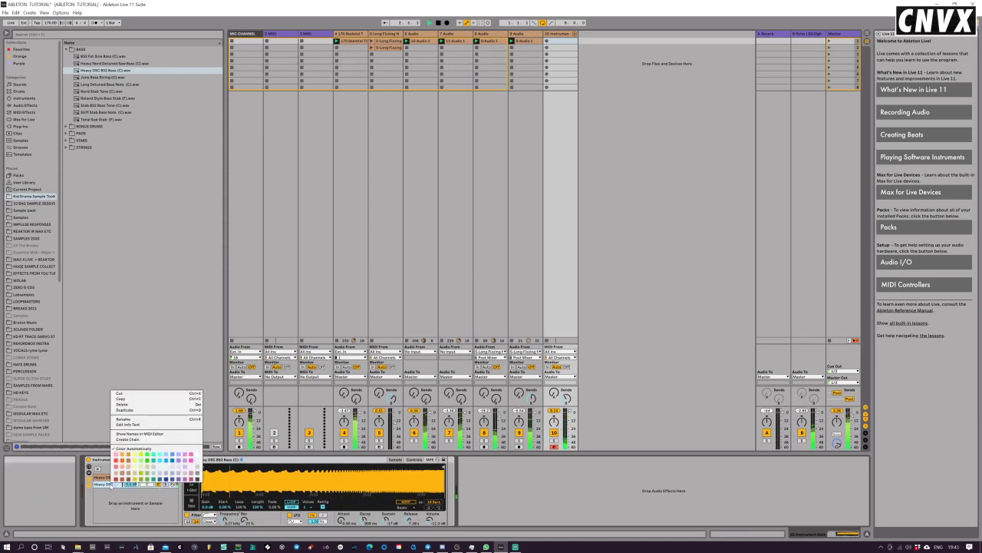
pyautogui.click(145, 404)
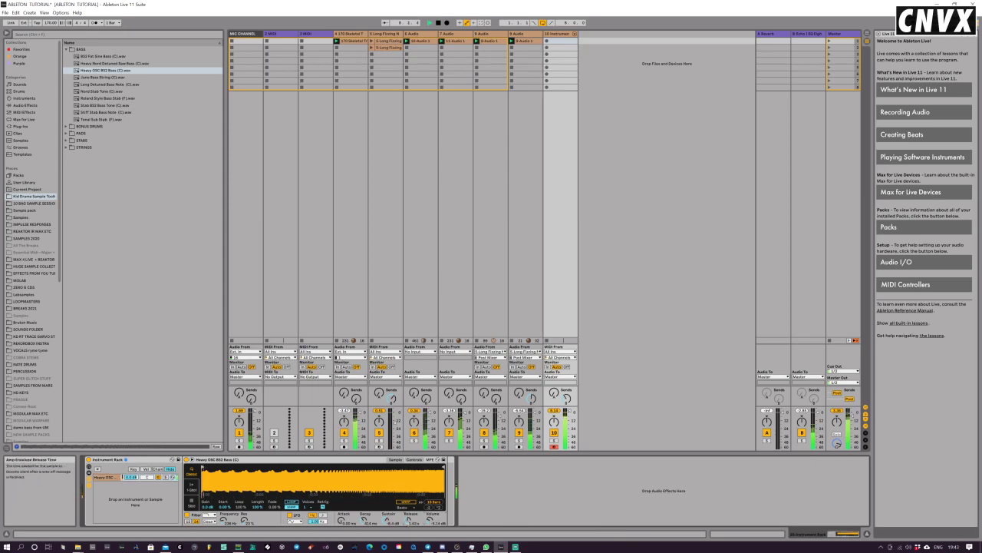
# Step: Duplicate the remaining low-passed bass chain and detune the Simpler's pitch in the copy
pyautogui.rightClick(109, 478)
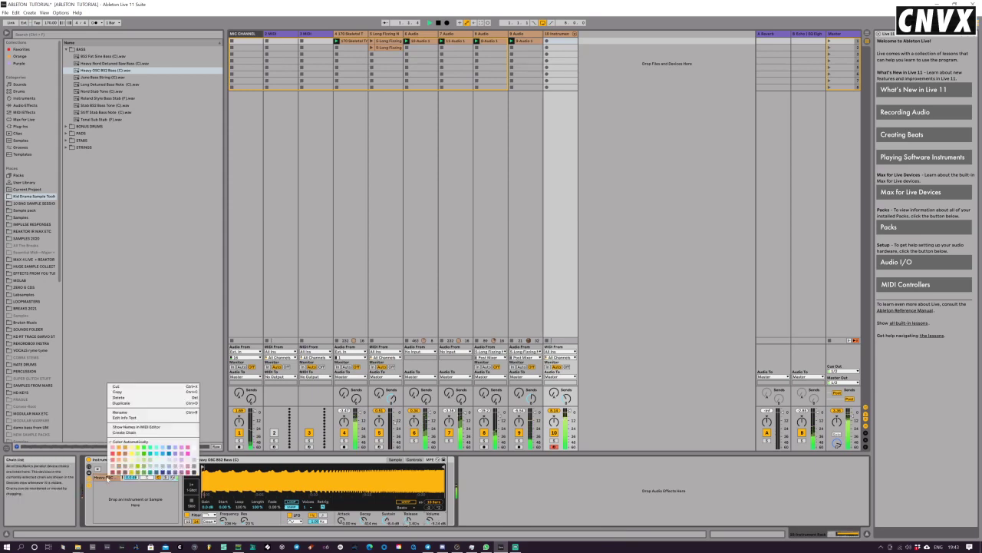
pyautogui.click(134, 403)
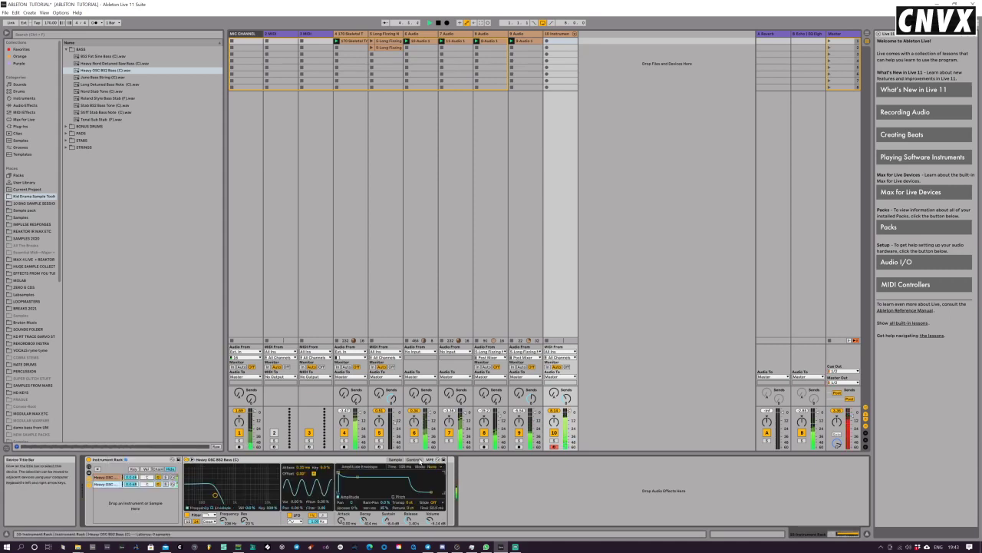
pyautogui.moveTo(413, 508)
pyautogui.mouseDown()
pyautogui.moveTo(413, 498)
pyautogui.moveTo(410, 510)
pyautogui.mouseUp()
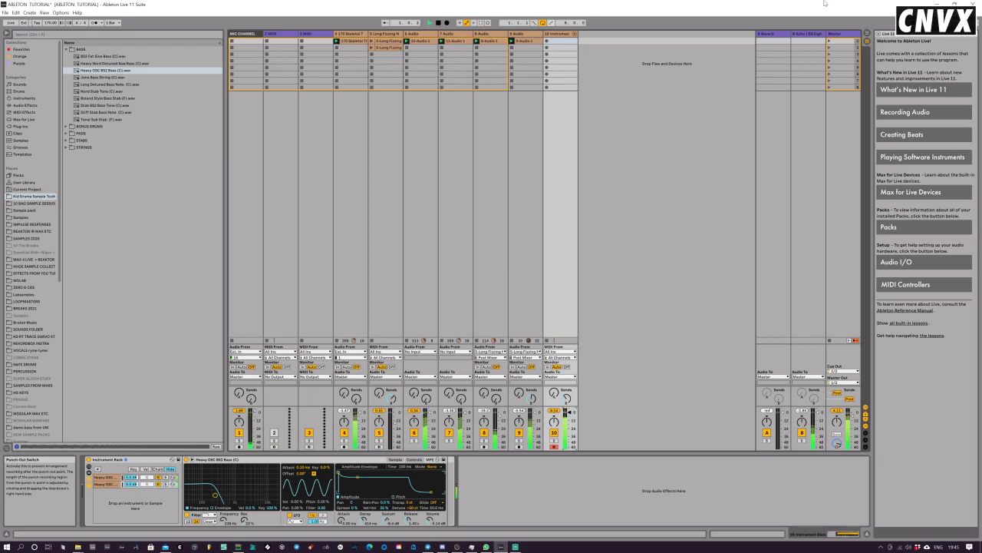
# Step: Record a bass MIDI clip into the first slot of the Instrument Rack track 10
pyautogui.click(546, 42)
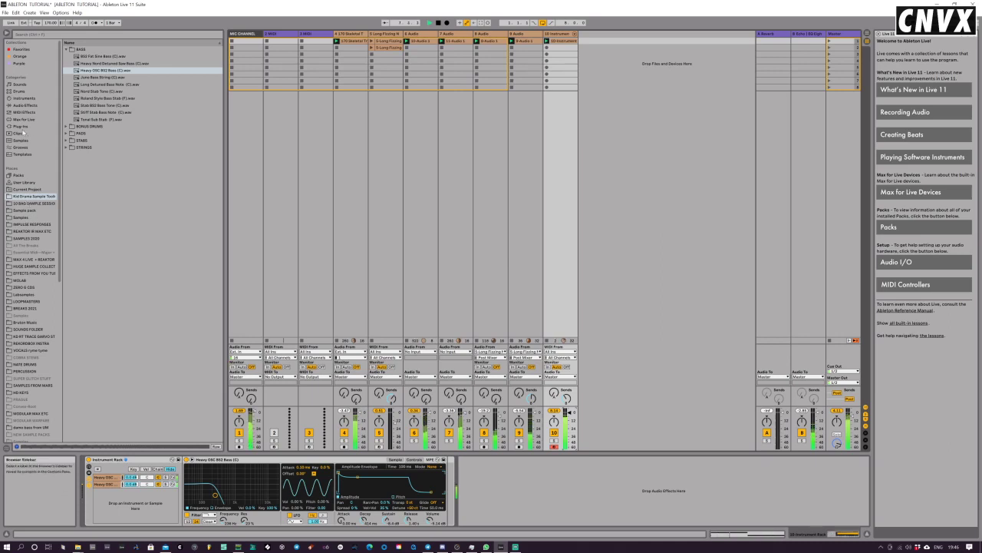
# Step: Insert a Simpler on a new MIDI track and load Martian Moon Dust Key C.wav from the DROP 3 sample folder into it
pyautogui.click(25, 98)
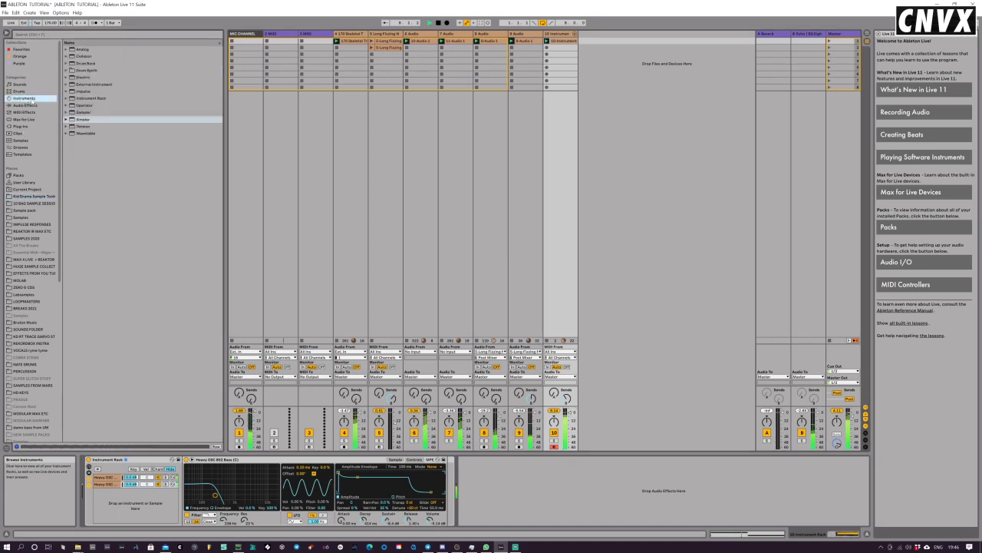
pyautogui.doubleClick(82, 119)
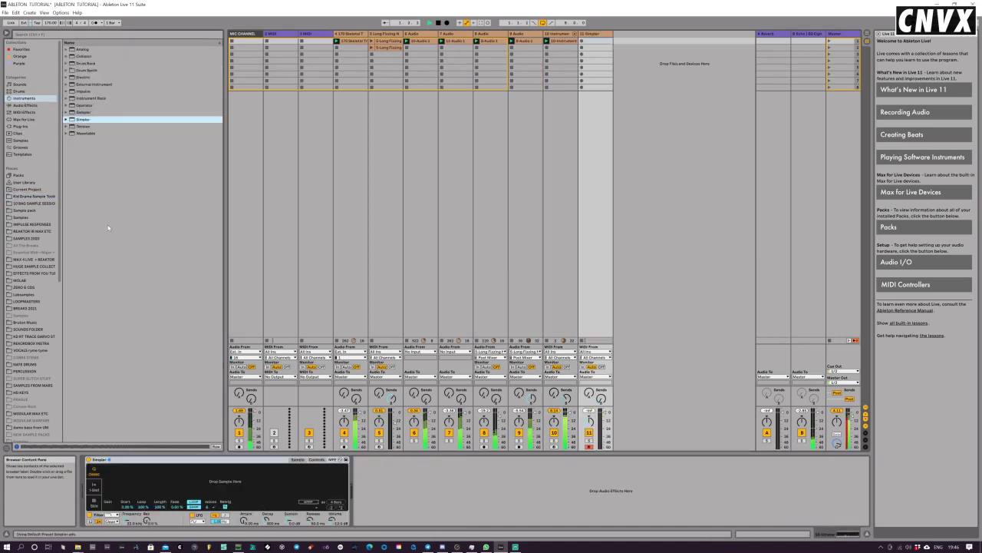
pyautogui.click(30, 203)
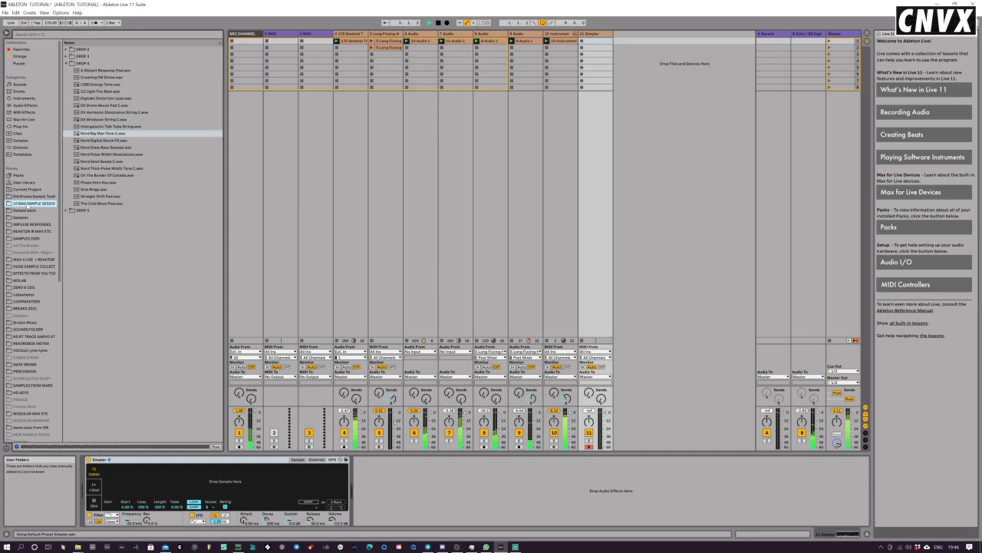
pyautogui.click(42, 197)
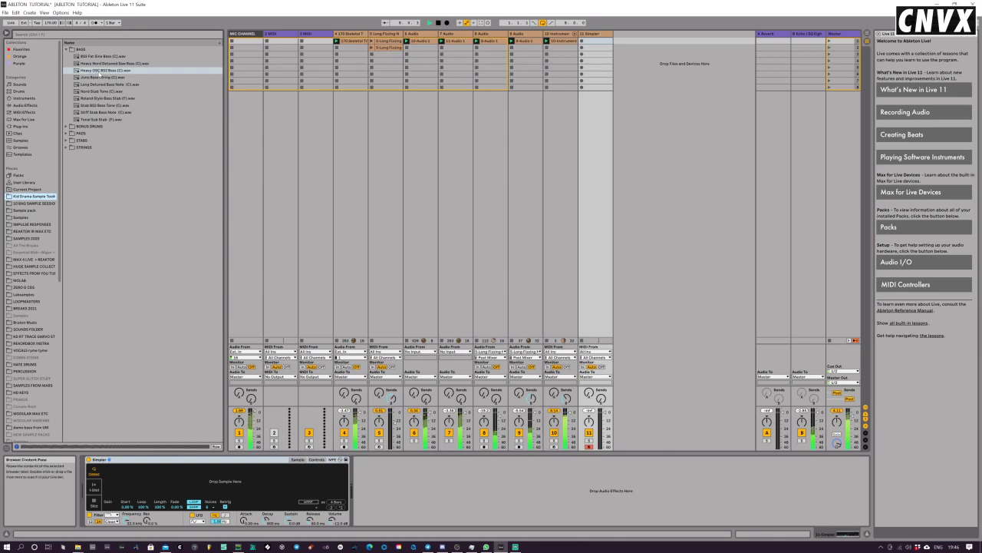
pyautogui.click(35, 203)
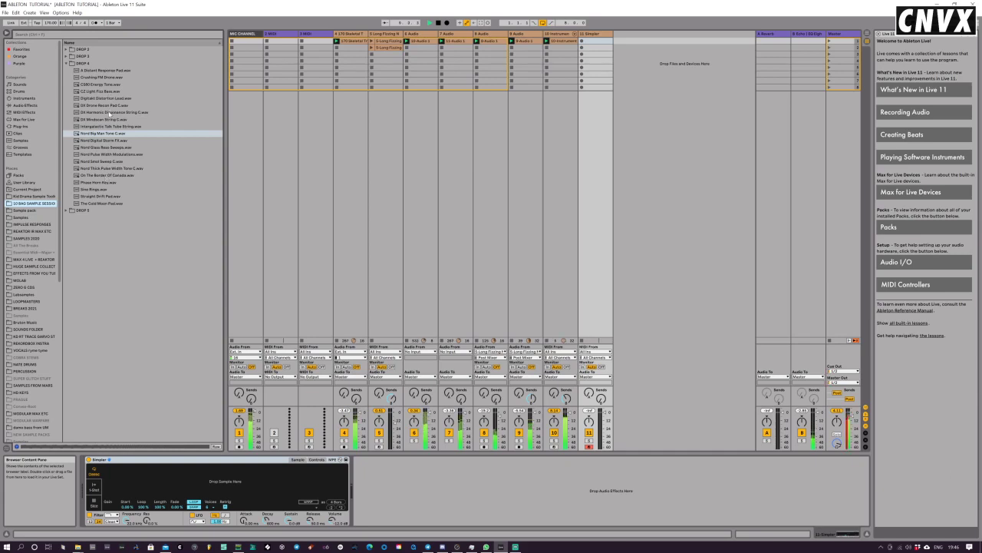
pyautogui.click(66, 56)
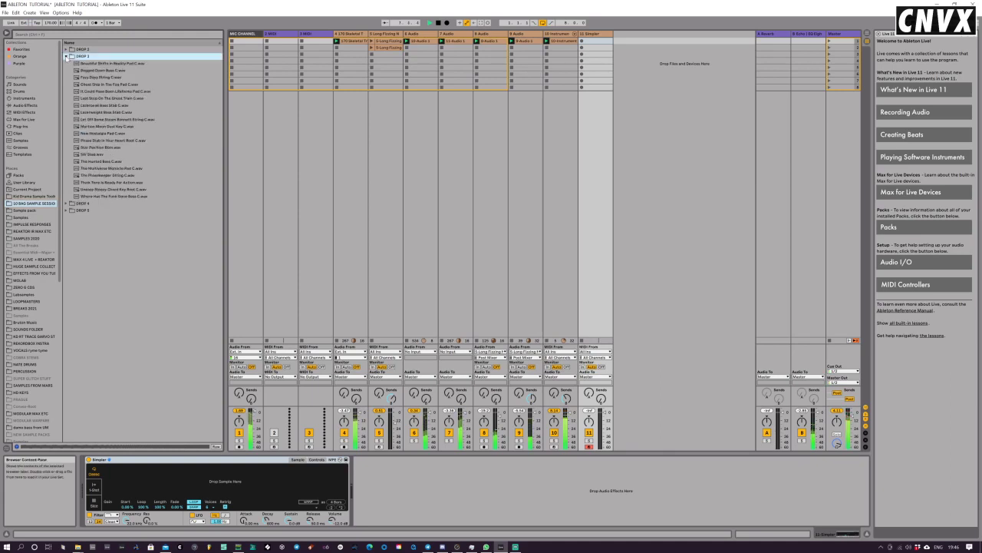
pyautogui.click(107, 127)
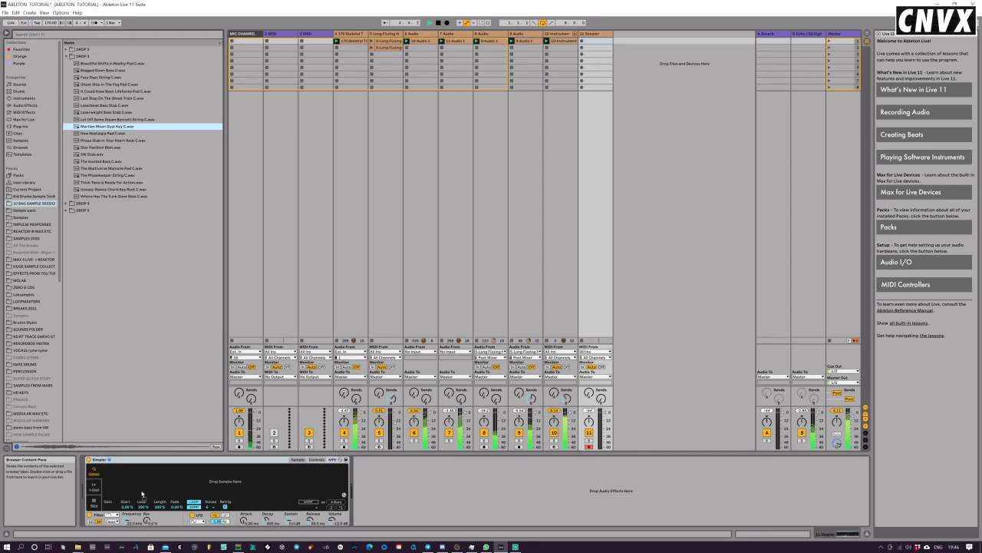
pyautogui.moveTo(142, 494); pyautogui.dragTo(142, 493)
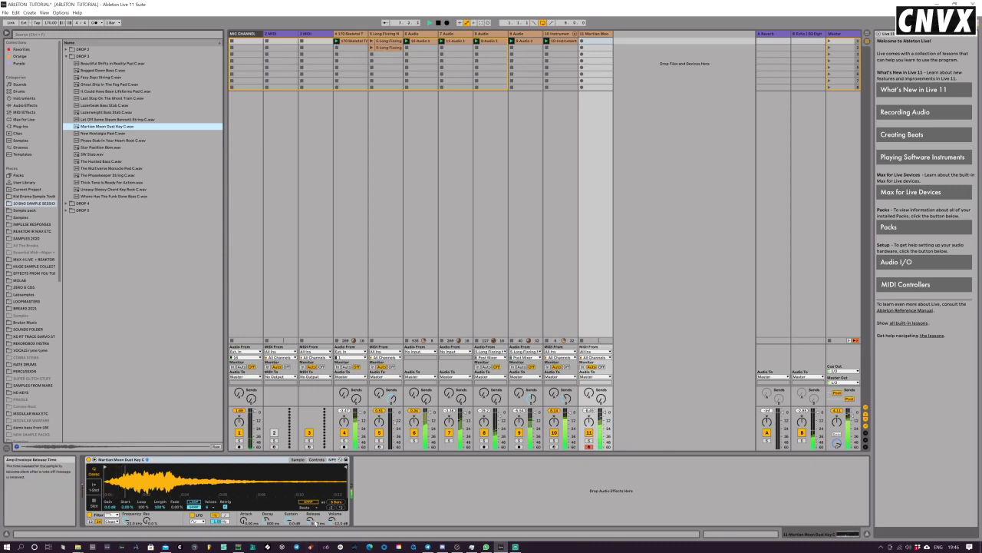
# Step: Lengthen the key Simpler's release and decay times and raise track 11's send to the B Echo return
pyautogui.moveTo(313, 522); pyautogui.dragTo(314, 495)
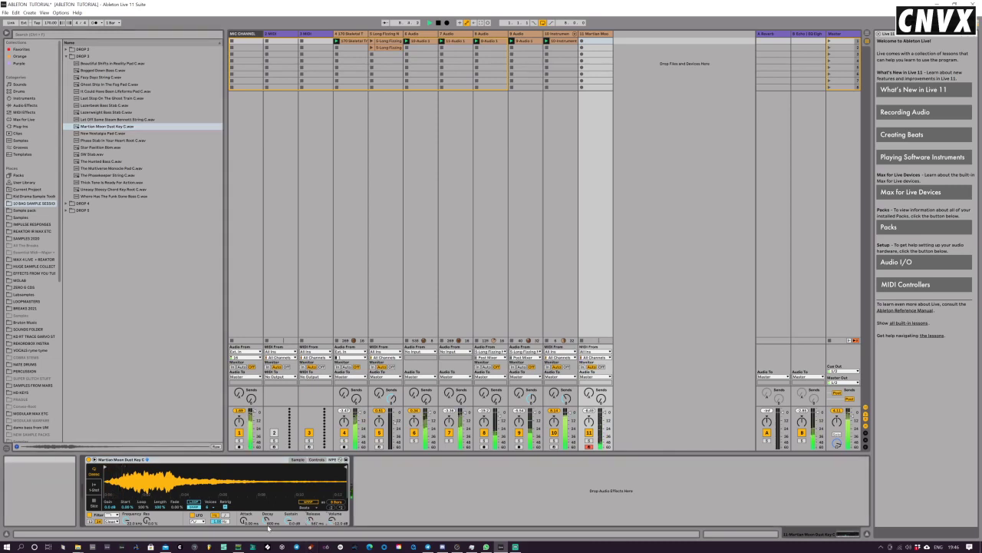
pyautogui.moveTo(268, 521); pyautogui.dragTo(268, 491)
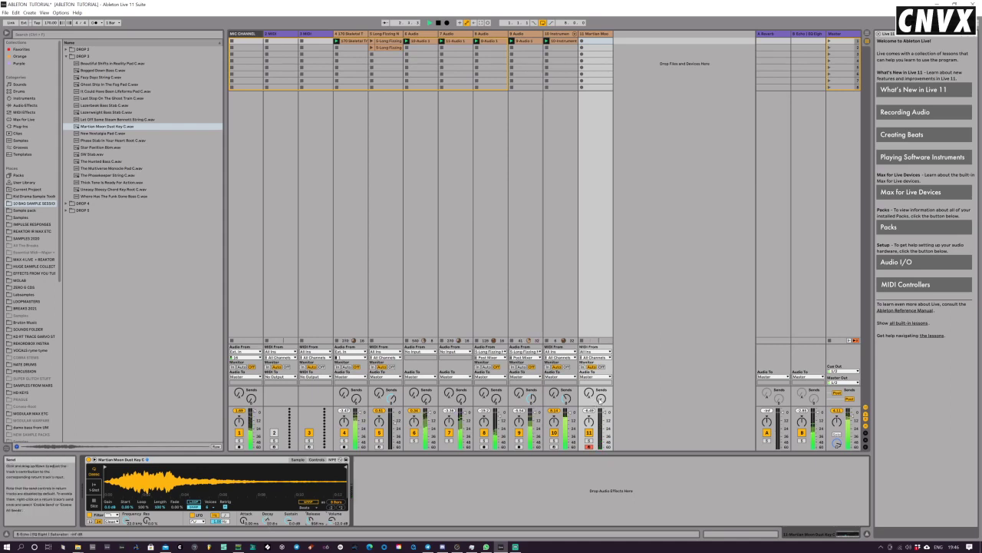
pyautogui.moveTo(601, 399); pyautogui.dragTo(601, 393)
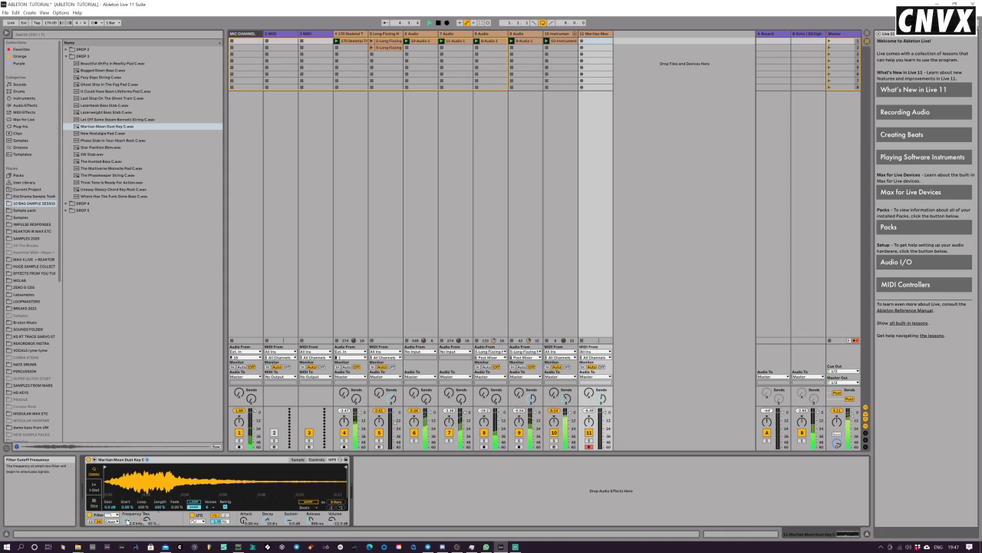
# Step: Lower the key Simpler's filter cutoff and move the sample start past the opening swell of the waveform
pyautogui.moveTo(127, 521)
pyautogui.mouseDown()
pyautogui.moveTo(127, 549)
pyautogui.moveTo(128, 505)
pyautogui.moveTo(127, 537)
pyautogui.mouseUp()
pyautogui.moveTo(106, 467); pyautogui.dragTo(130, 467)
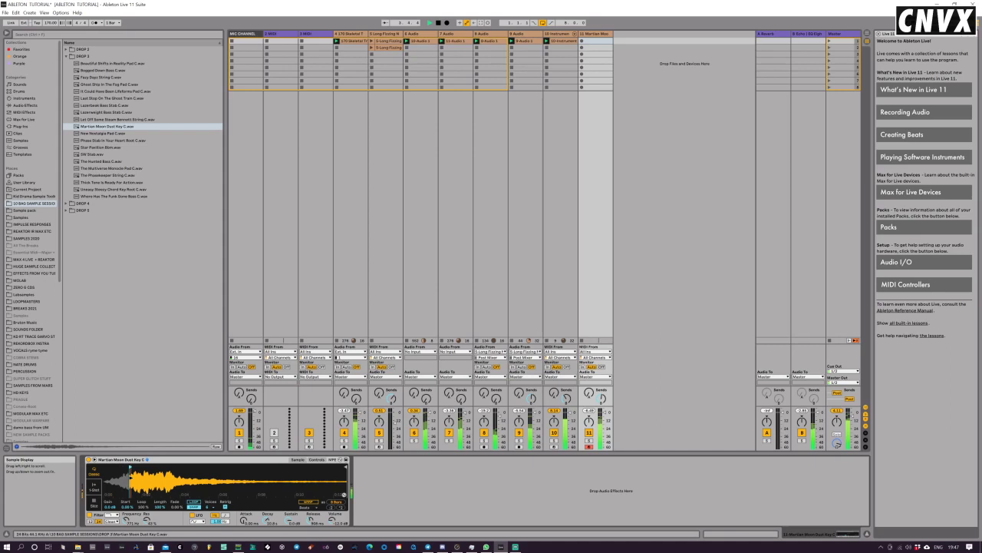
pyautogui.moveTo(127, 521)
pyautogui.mouseDown()
pyautogui.moveTo(128, 531)
pyautogui.moveTo(126, 519)
pyautogui.mouseUp()
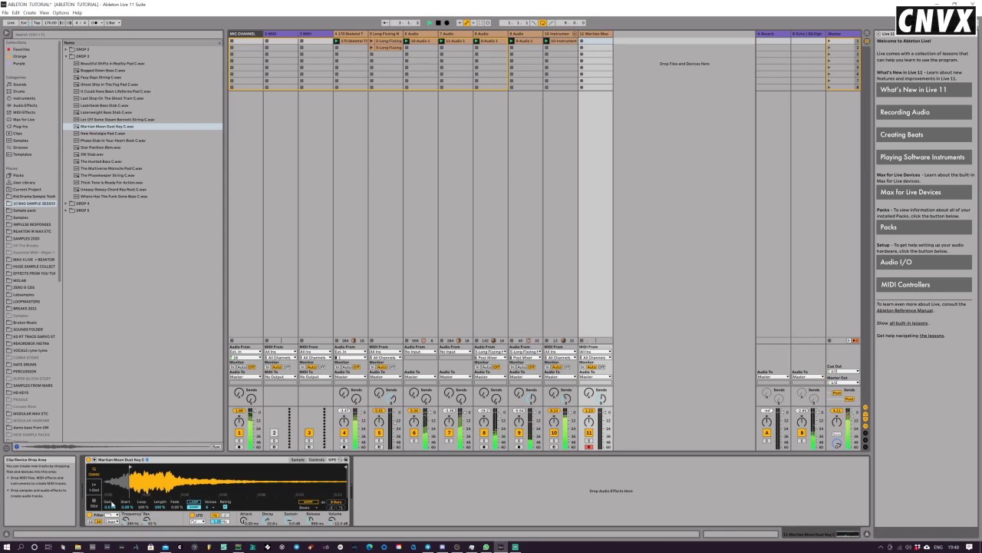
pyautogui.moveTo(131, 467); pyautogui.dragTo(167, 468)
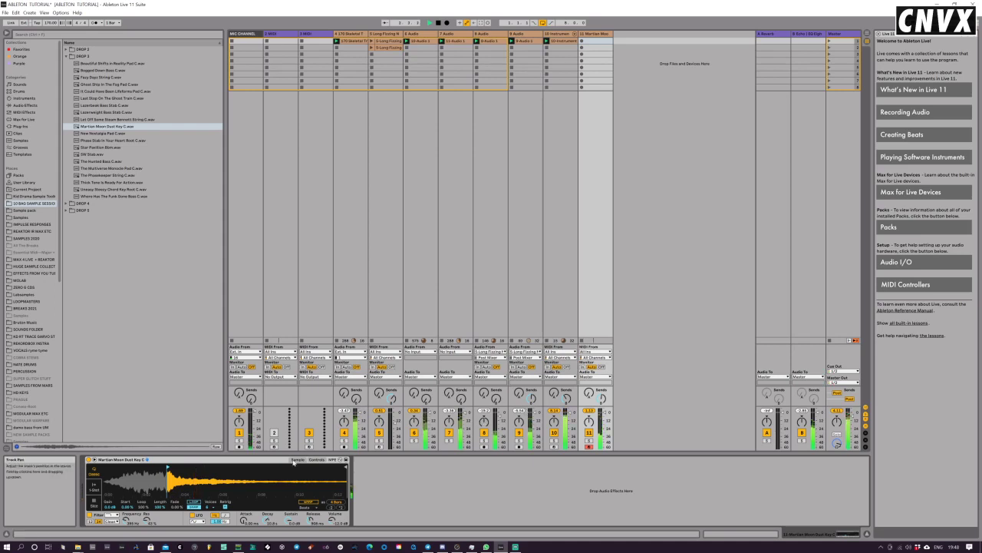
# Step: Record a key MIDI clip into track 11's first slot and loop only its second bar
pyautogui.moveTo(168, 465)
pyautogui.mouseDown()
pyautogui.moveTo(204, 469)
pyautogui.moveTo(129, 465)
pyautogui.moveTo(223, 465)
pyautogui.moveTo(116, 467)
pyautogui.moveTo(230, 466)
pyautogui.moveTo(136, 467)
pyautogui.mouseUp()
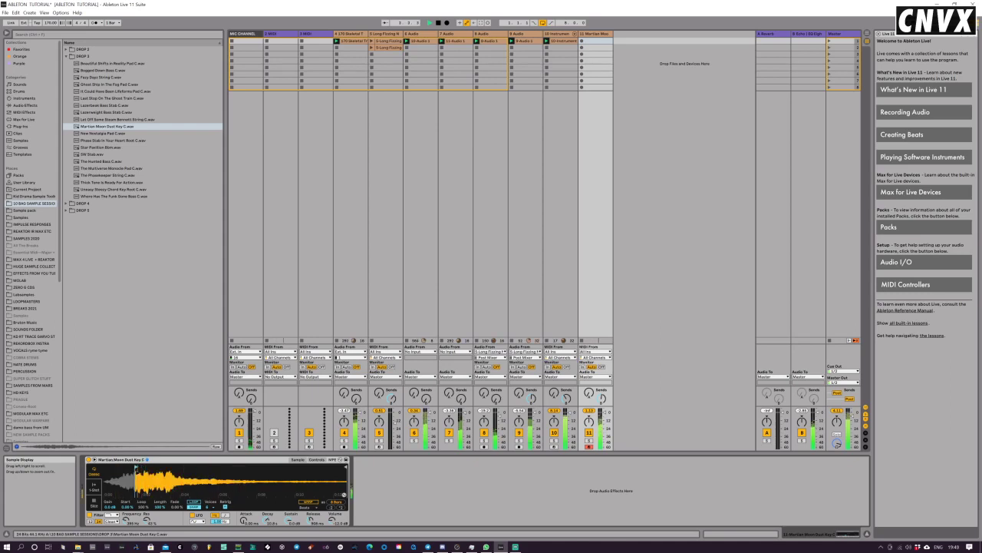
pyautogui.click(581, 42)
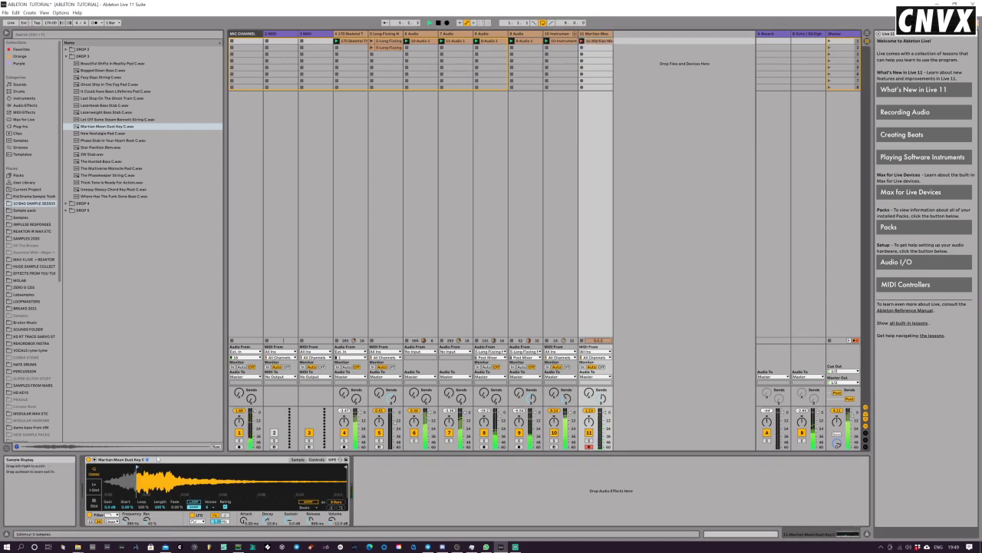
pyautogui.doubleClick(596, 42)
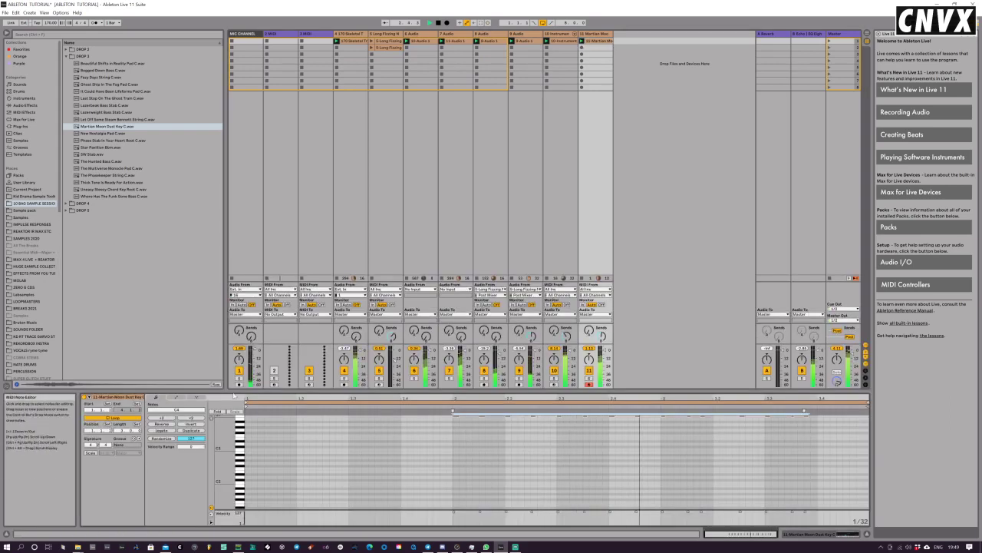
pyautogui.moveTo(246, 400); pyautogui.dragTo(453, 400)
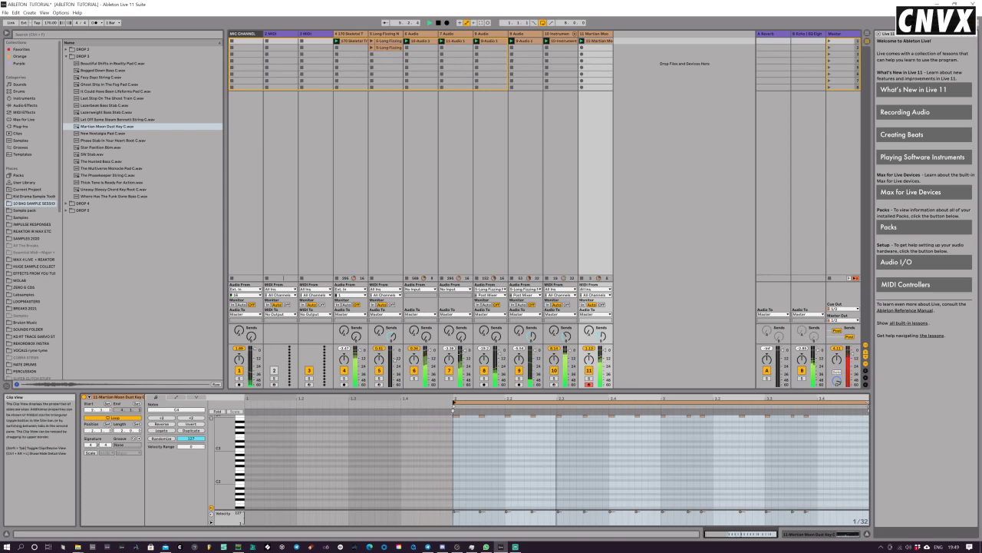
pyautogui.moveTo(868, 409); pyautogui.dragTo(661, 410)
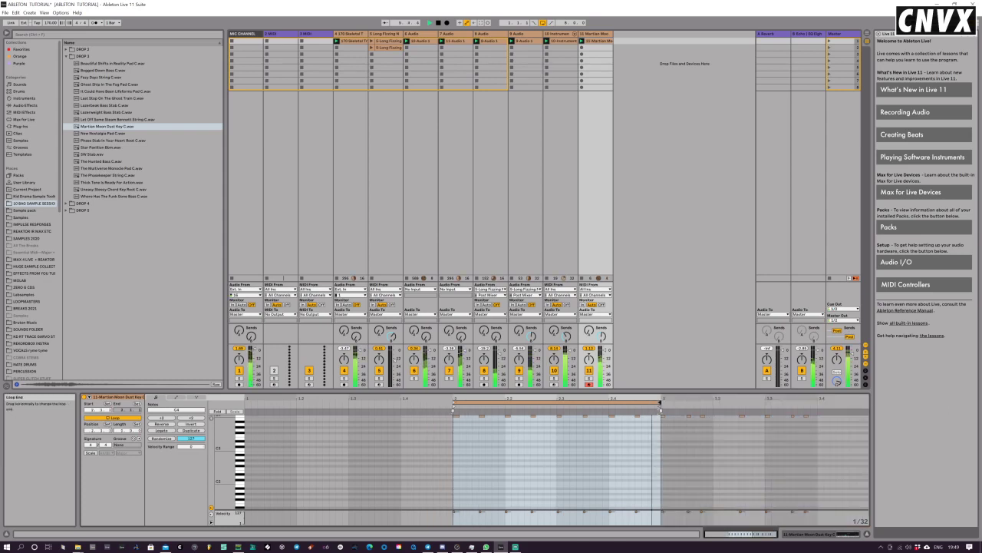
# Step: Change the key Simpler's filter type, readjust its cutoff frequency and reposition the sample start just ahead of the waveform's main hit
pyautogui.click(808, 534)
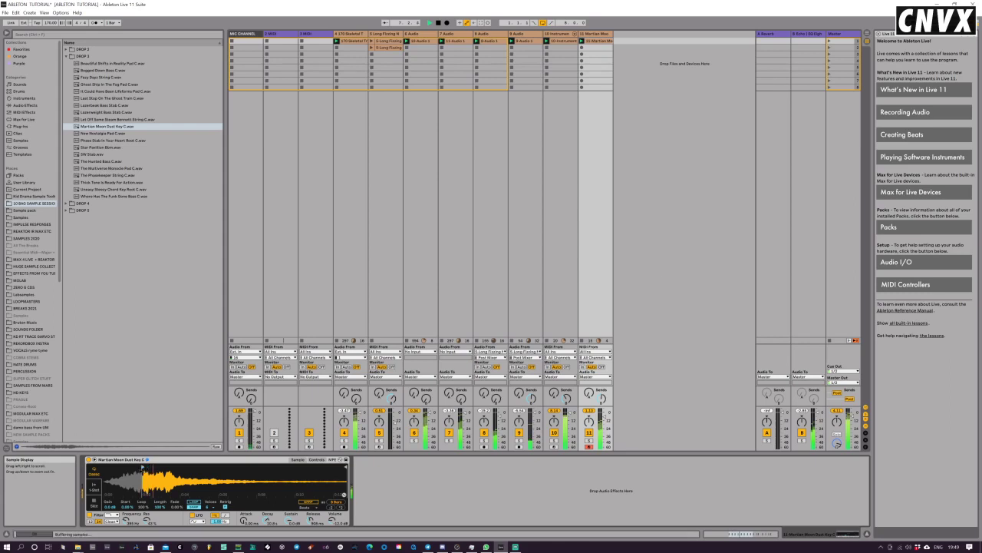
pyautogui.click(111, 521)
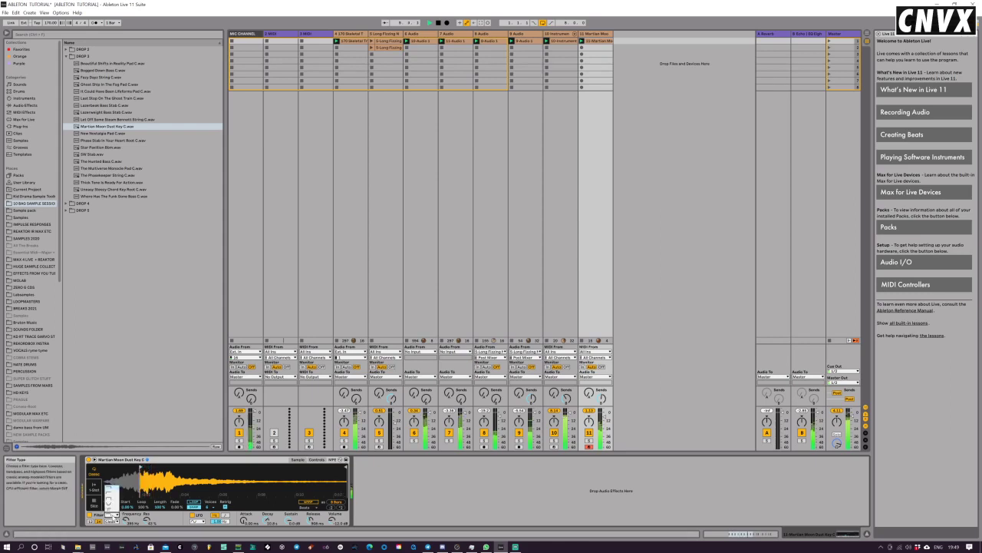
pyautogui.click(108, 503)
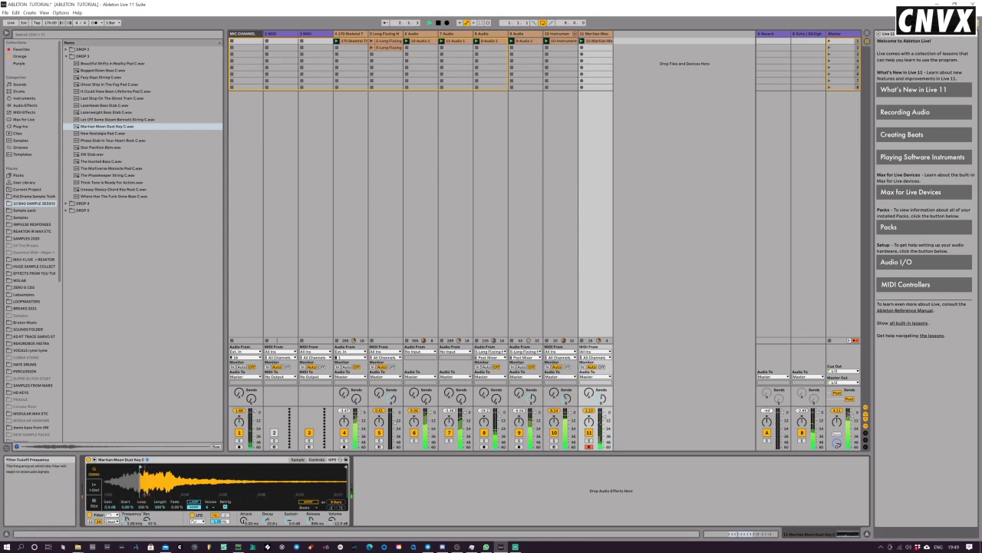
pyautogui.moveTo(126, 521)
pyautogui.mouseDown()
pyautogui.moveTo(126, 532)
pyautogui.moveTo(125, 506)
pyautogui.moveTo(126, 530)
pyautogui.mouseUp()
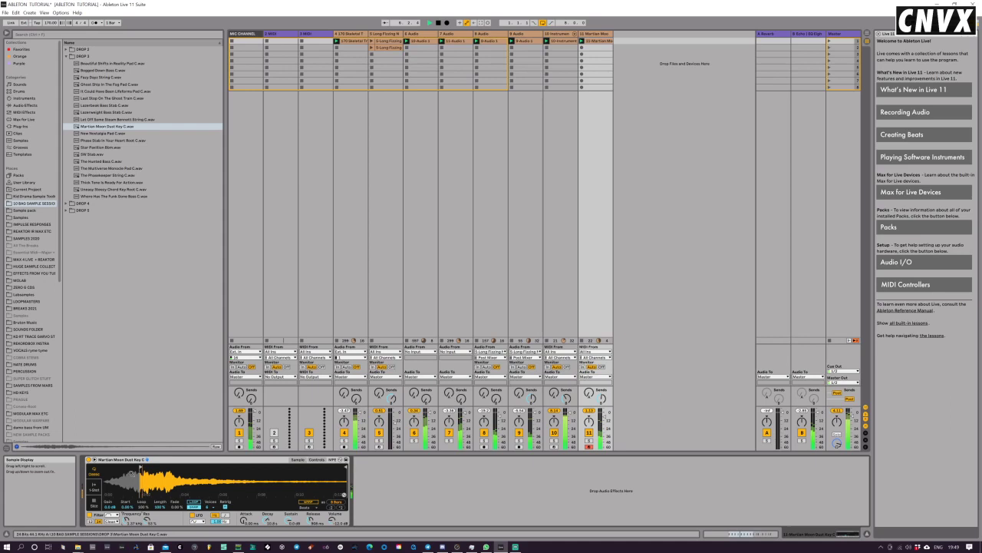
pyautogui.moveTo(141, 467); pyautogui.dragTo(165, 466)
pyautogui.moveTo(126, 520); pyautogui.dragTo(126, 525)
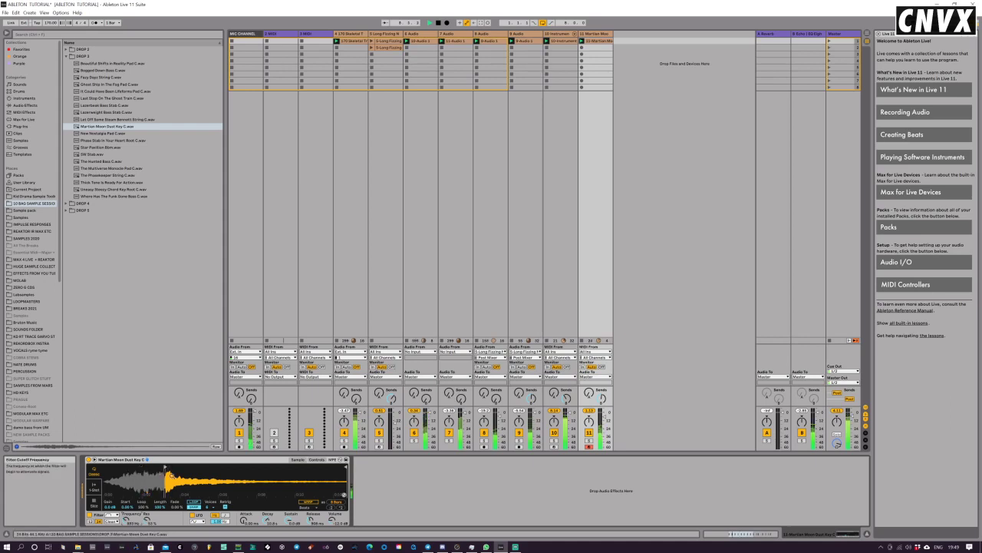
pyautogui.moveTo(165, 467)
pyautogui.mouseDown()
pyautogui.moveTo(107, 466)
pyautogui.moveTo(172, 466)
pyautogui.moveTo(134, 467)
pyautogui.moveTo(160, 464)
pyautogui.mouseUp()
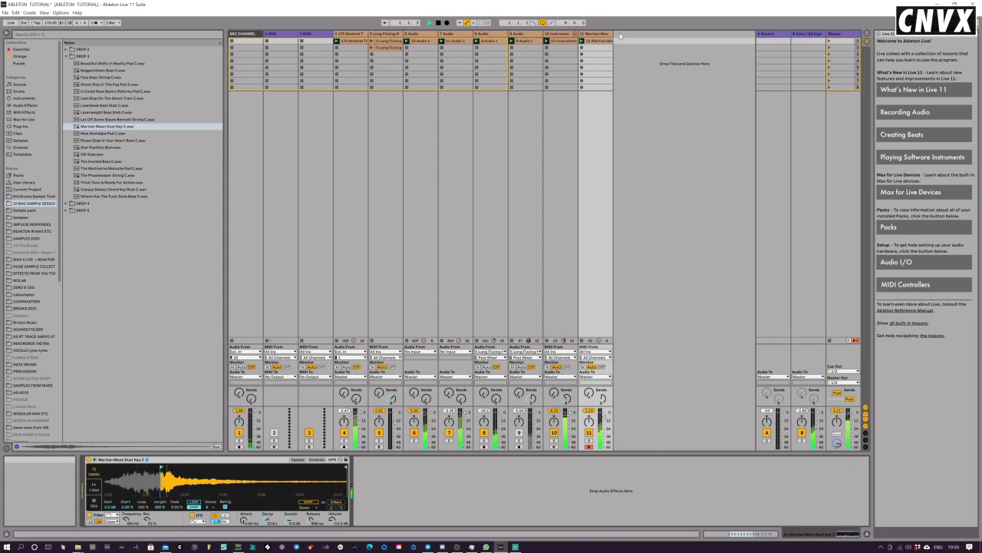
# Step: Create audio track 12, set its input to the Martian Moon key track post mixer, and arm it for recording
pyautogui.hotkey('ctrl', 't')
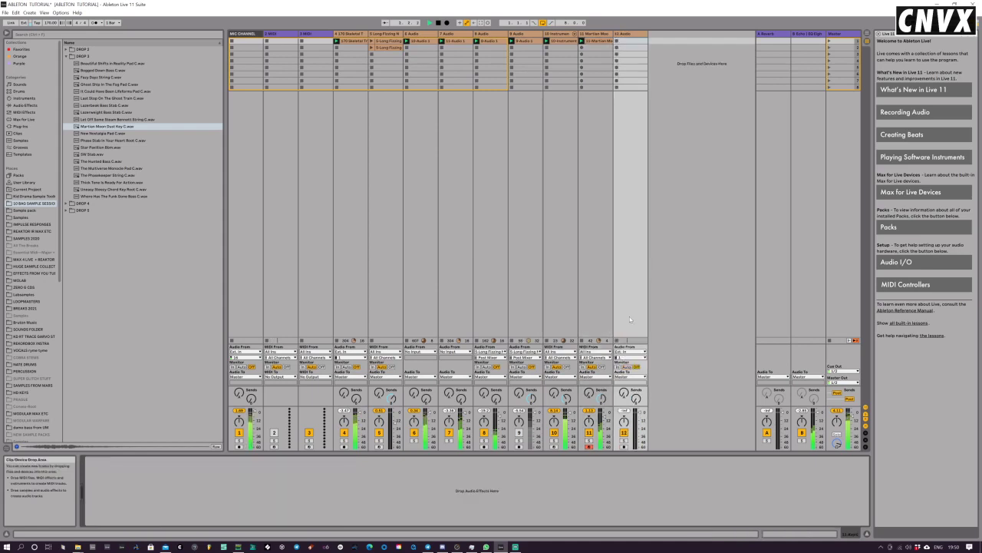
pyautogui.click(629, 350)
pyautogui.click(624, 444)
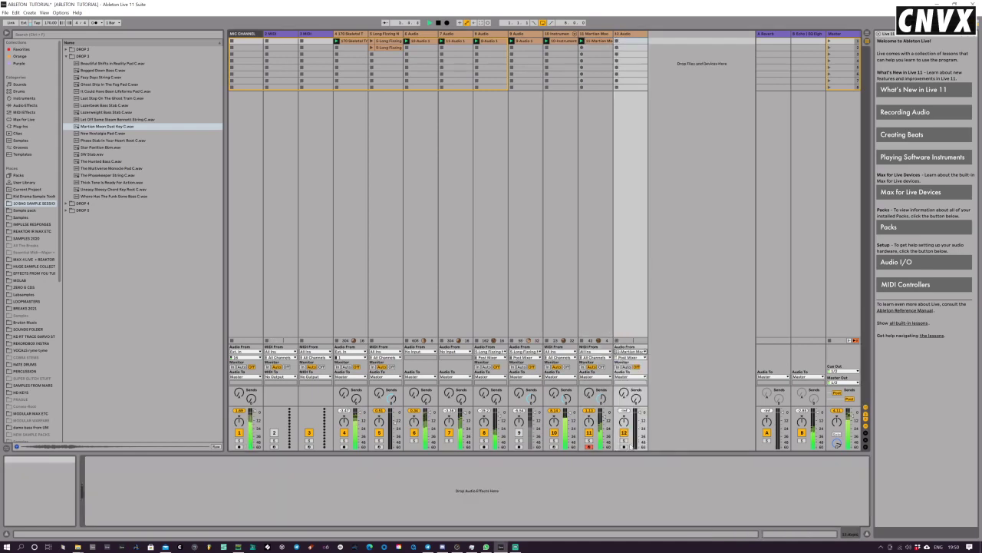
pyautogui.click(623, 446)
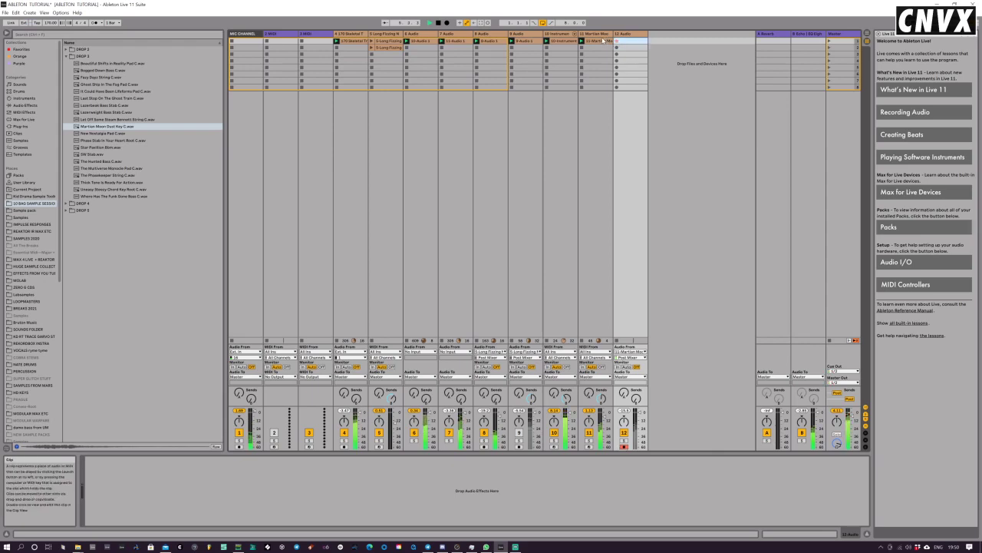
# Step: Record the key sound into track 12's first slot while shifting the Simpler's sample start, and switch off track 11
pyautogui.click(604, 41)
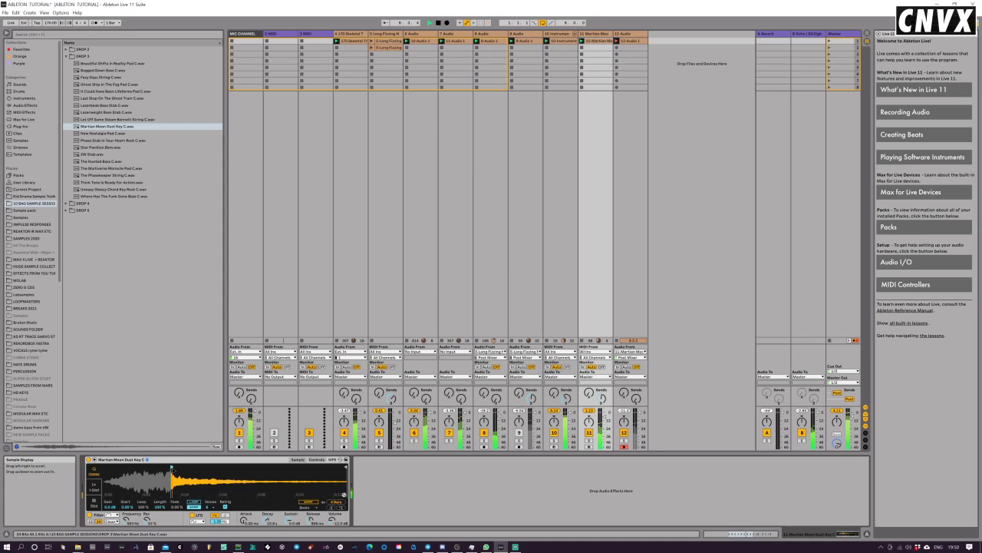
pyautogui.moveTo(171, 467)
pyautogui.mouseDown()
pyautogui.moveTo(127, 467)
pyautogui.moveTo(155, 466)
pyautogui.mouseUp()
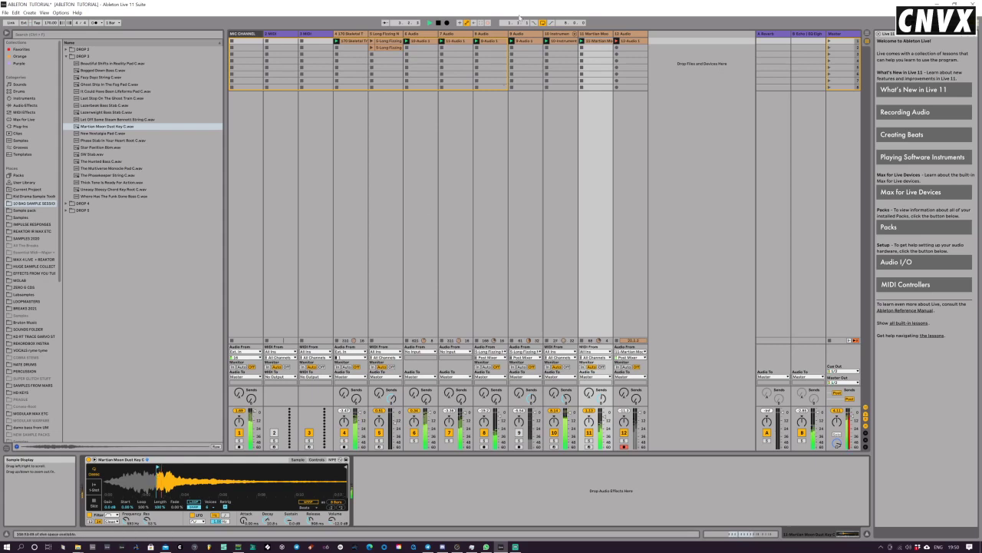
pyautogui.click(617, 41)
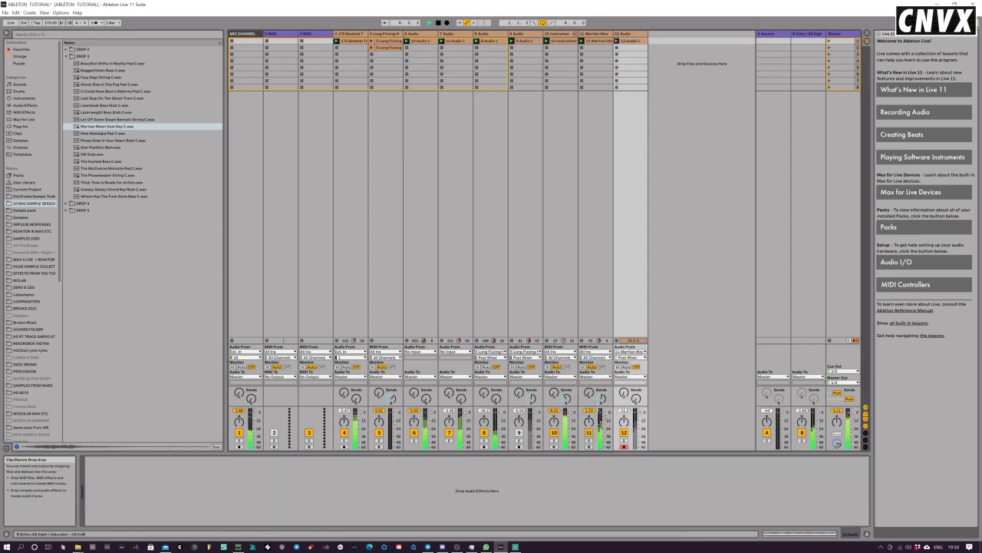
pyautogui.click(589, 432)
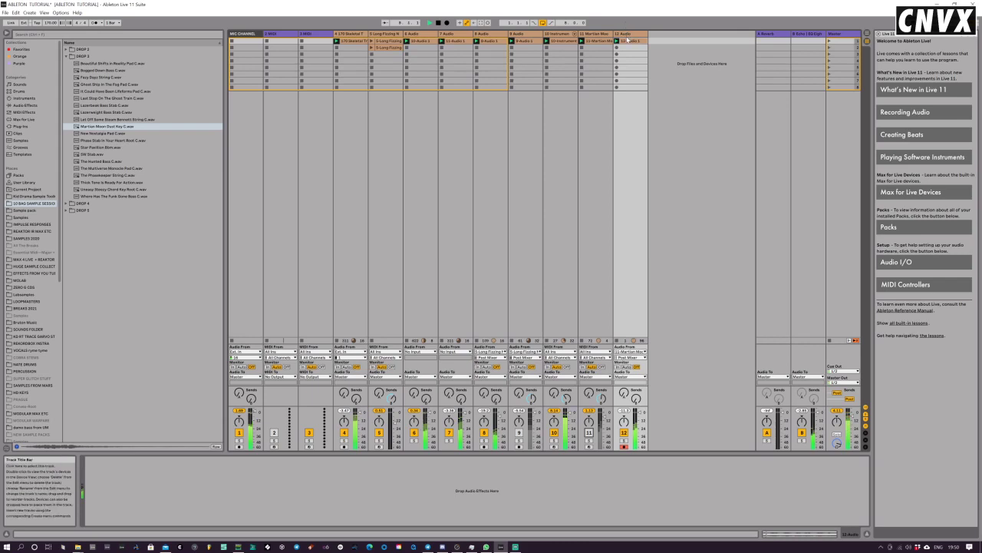
# Step: Start the resampled key clip's loop at bar 5 and raise track 12's send to the B Echo return
pyautogui.click(629, 41)
pyautogui.moveTo(211, 403); pyautogui.dragTo(321, 418)
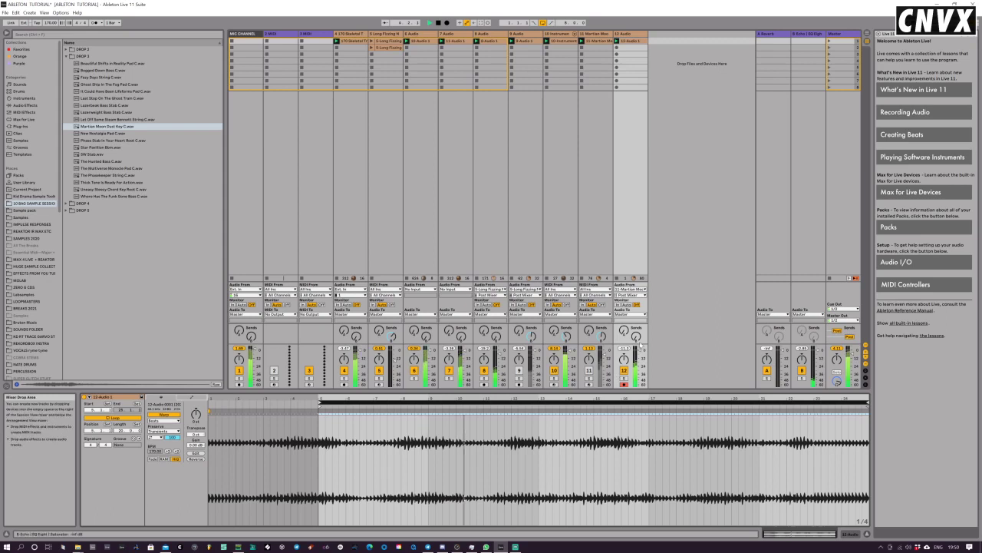
pyautogui.moveTo(637, 337); pyautogui.dragTo(637, 312)
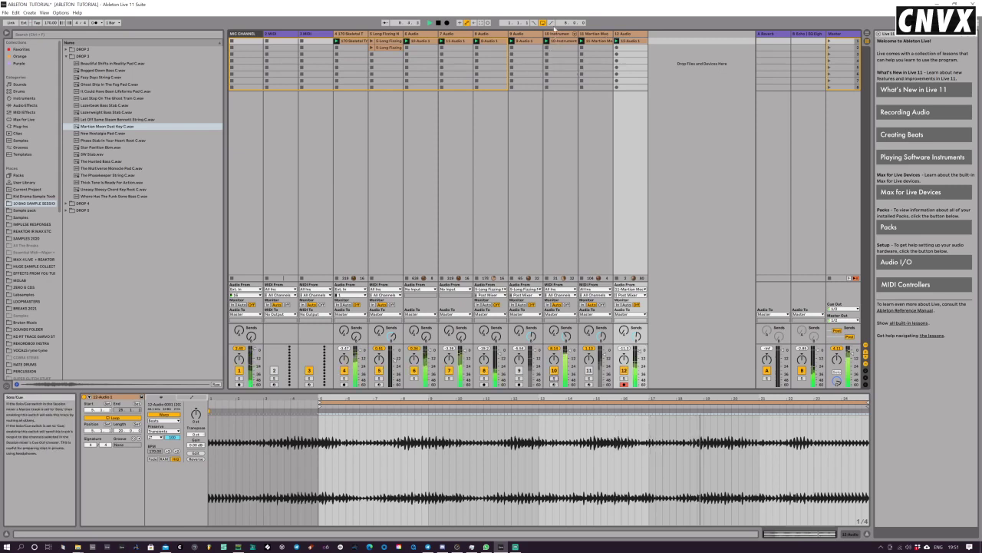
# Step: Arm the Instrument Rack track 10 and record a second bass MIDI clip into its second slot
pyautogui.click(557, 33)
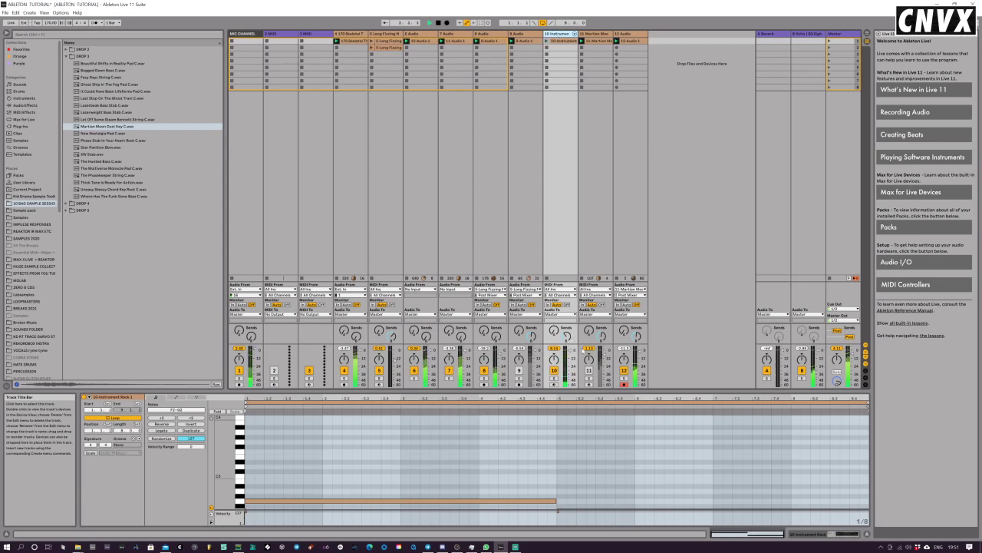
pyautogui.click(554, 385)
pyautogui.click(555, 35)
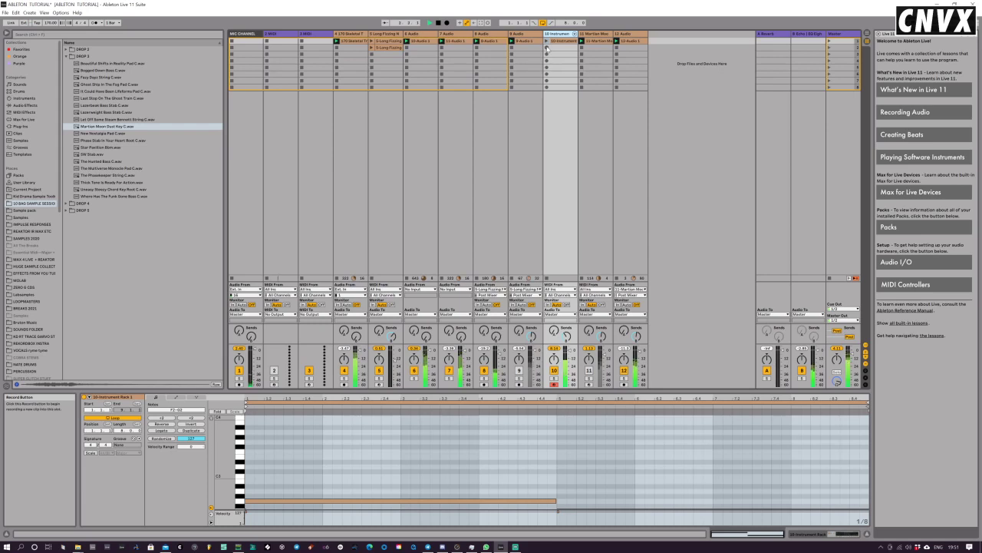
pyautogui.click(547, 48)
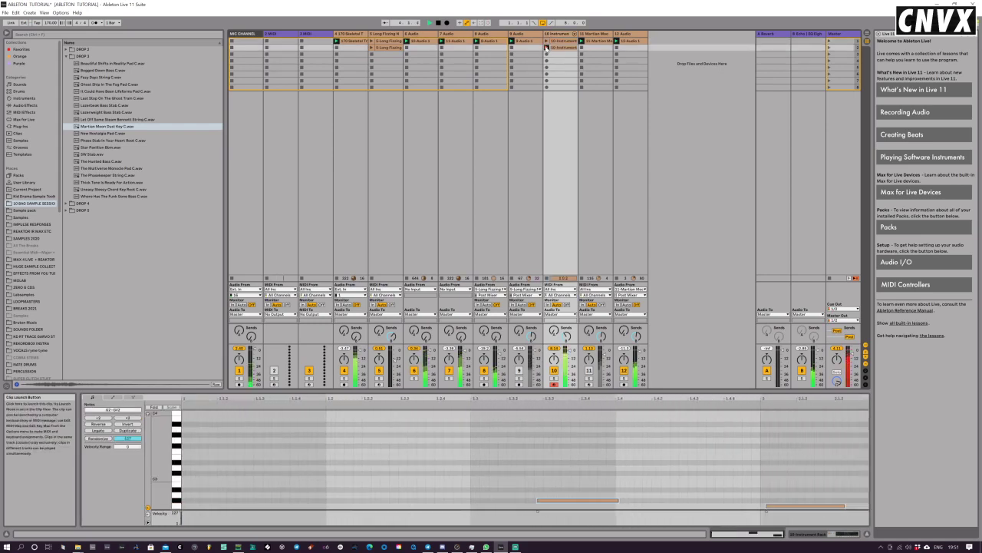
pyautogui.click(546, 48)
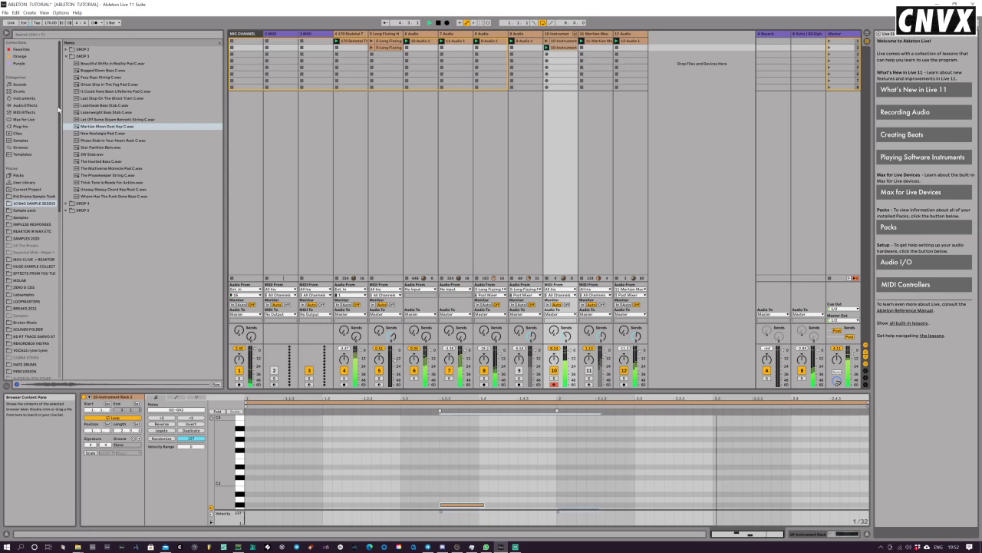
# Step: Insert a Simpler on a new MIDI track 13 and load 5th Key C.wav from the DROP 2 sample folder into it
pyautogui.click(23, 99)
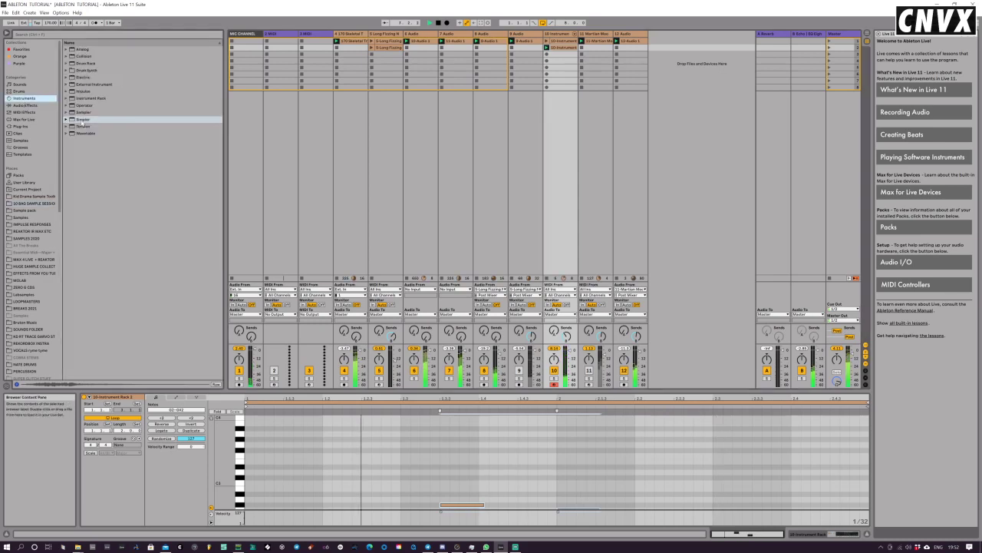
pyautogui.moveTo(81, 123); pyautogui.dragTo(676, 86)
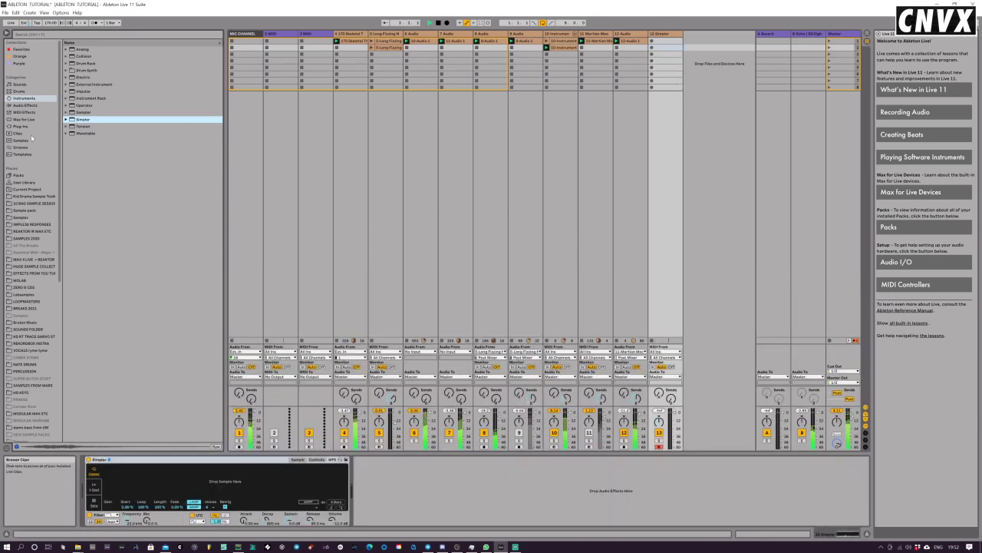
pyautogui.click(29, 197)
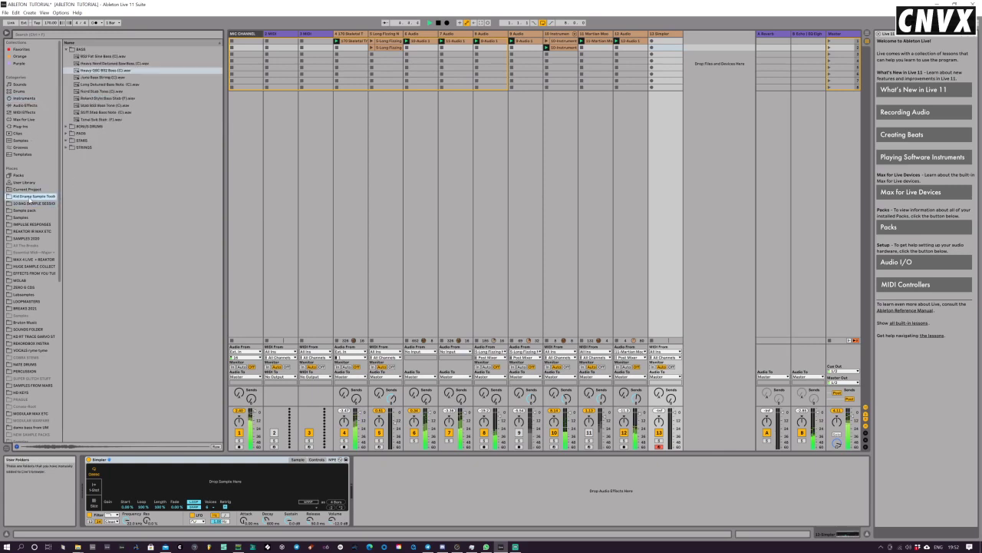
pyautogui.click(31, 203)
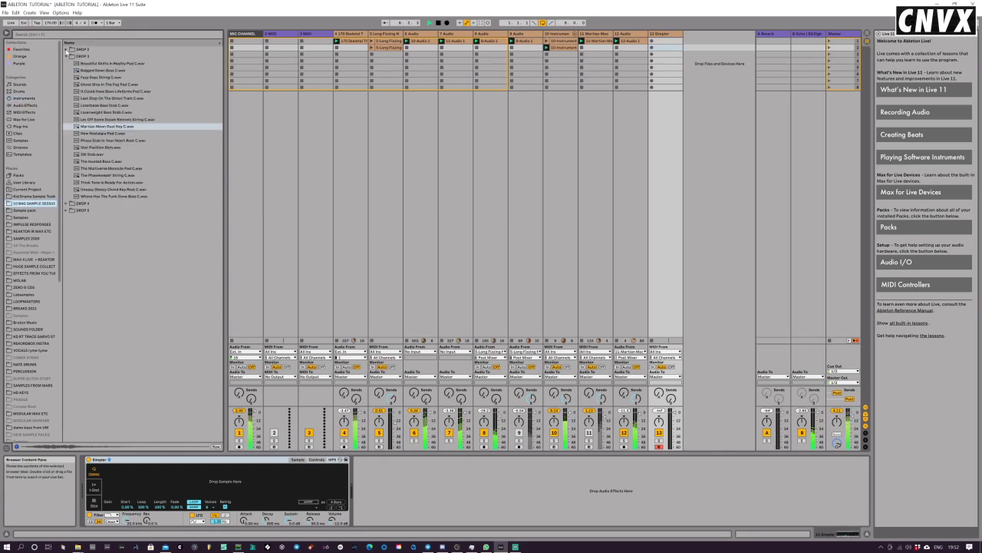
pyautogui.click(66, 50)
pyautogui.click(97, 58)
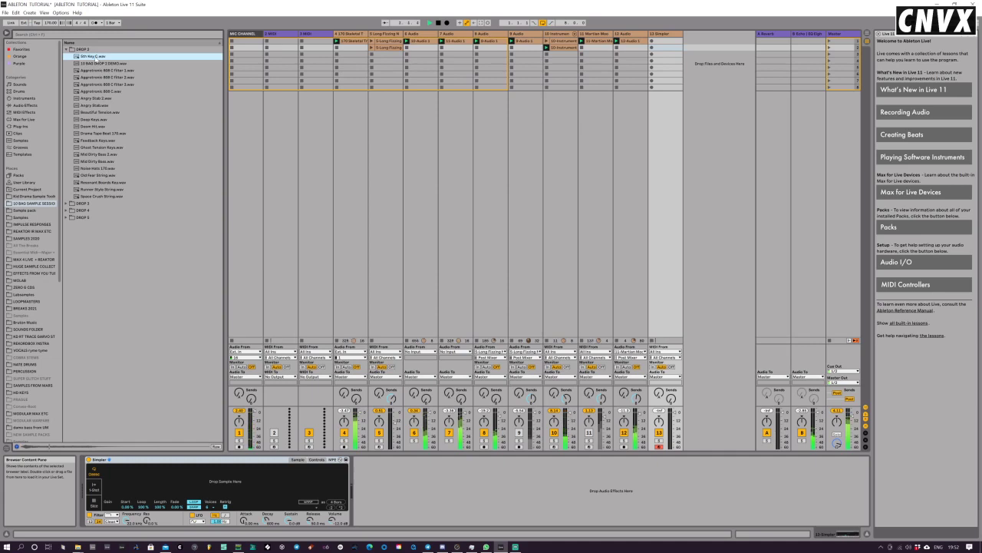
pyautogui.moveTo(97, 56); pyautogui.dragTo(157, 485)
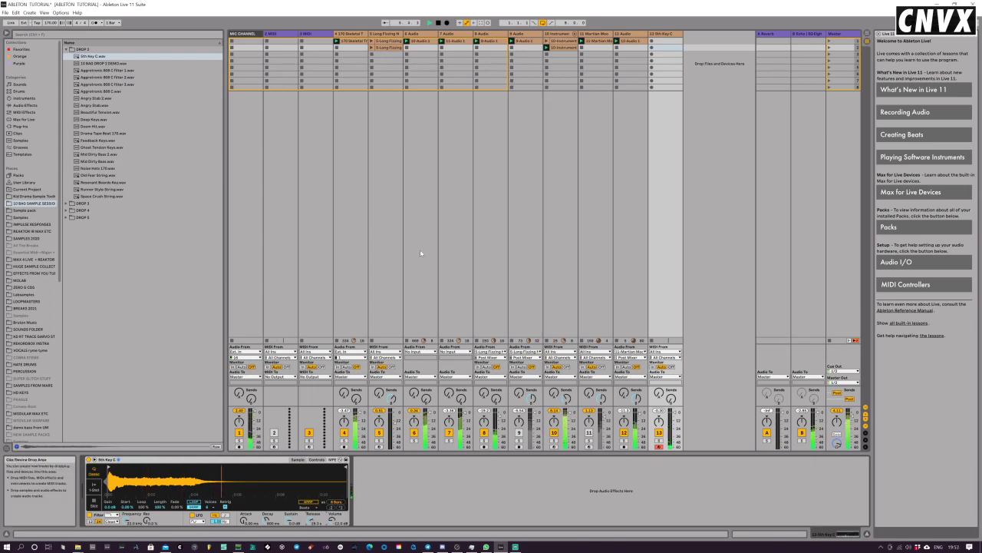
# Step: Record a MIDI clip into track 13's first slot and raise the track's send to the B Echo return
pyautogui.click(651, 42)
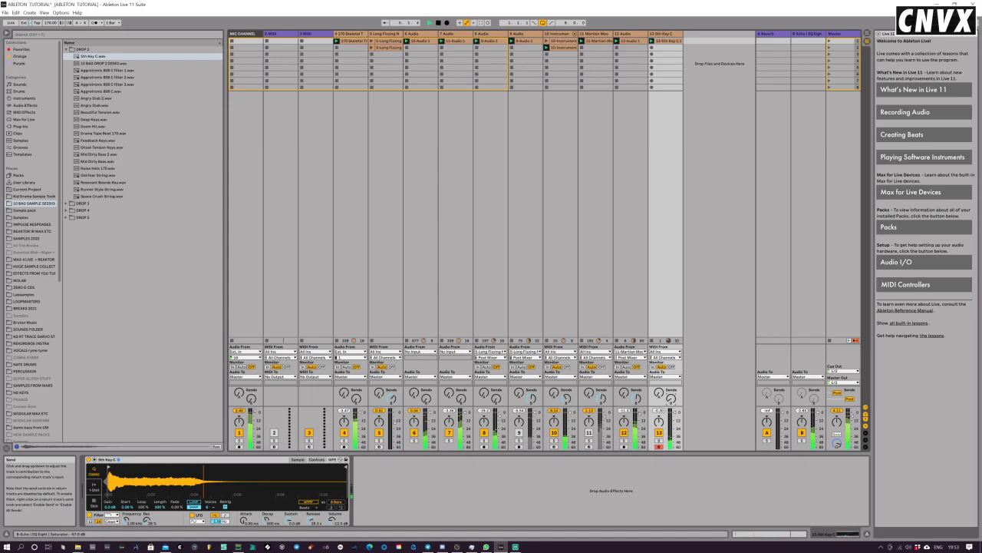
pyautogui.moveTo(671, 399); pyautogui.dragTo(671, 378)
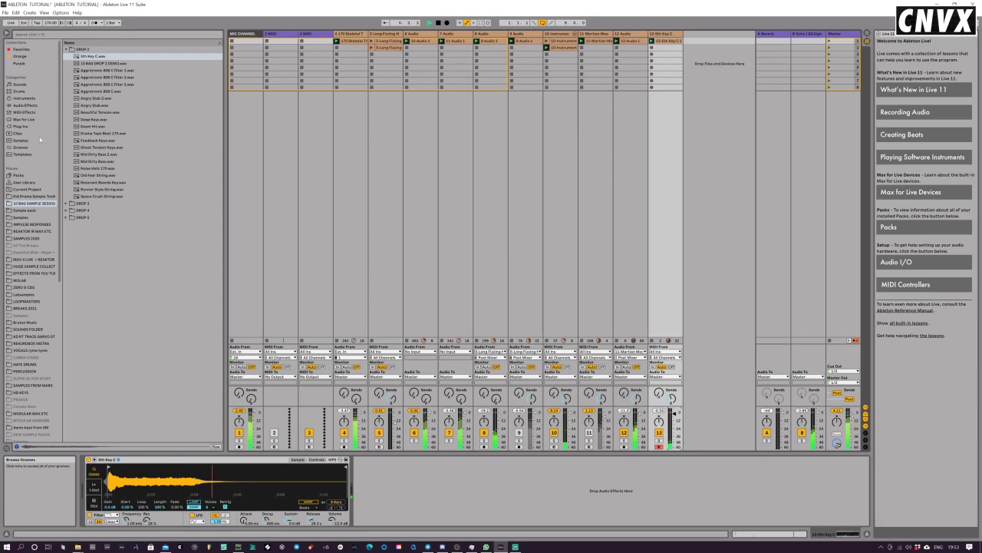
# Step: Insert an empty Simpler on a new MIDI track 14 and briefly solo track 8 to check its sound
pyautogui.click(23, 97)
pyautogui.moveTo(82, 119); pyautogui.dragTo(718, 73)
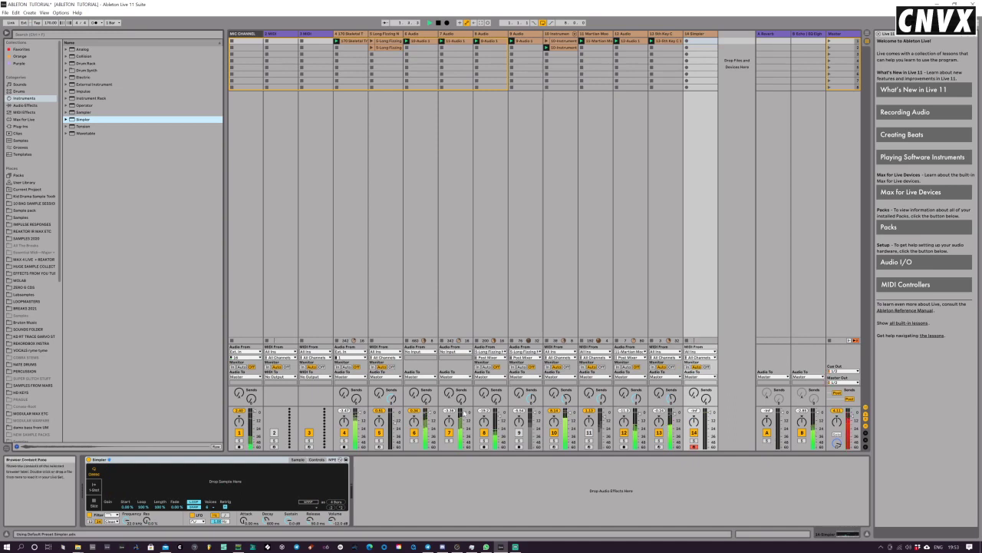
pyautogui.click(484, 441)
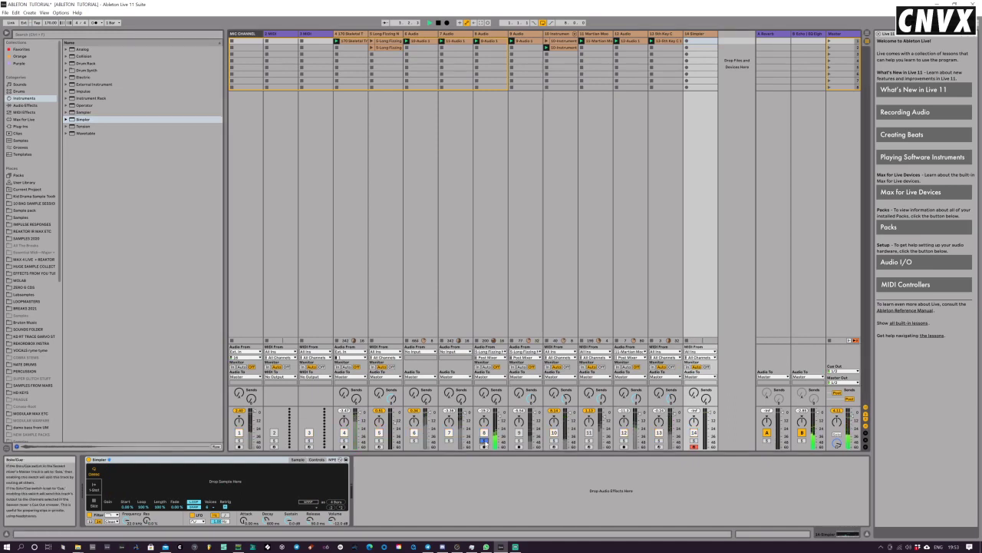
pyautogui.click(484, 441)
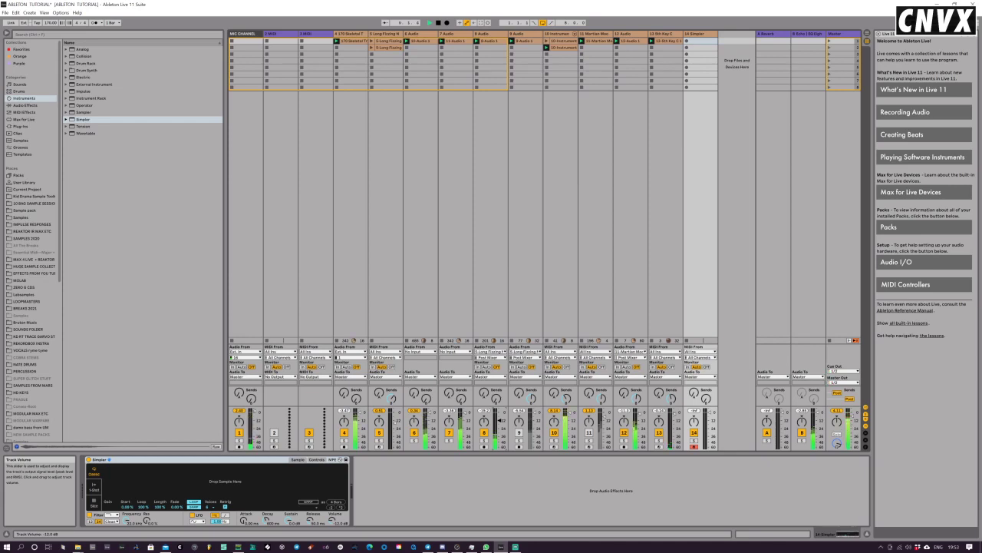
# Step: Load Long Detuned Bass Note (C).wav from the Kid Drama sample folder's BASS subfolder into track 14's Simpler and adjust its filter cutoff and volume
pyautogui.click(697, 34)
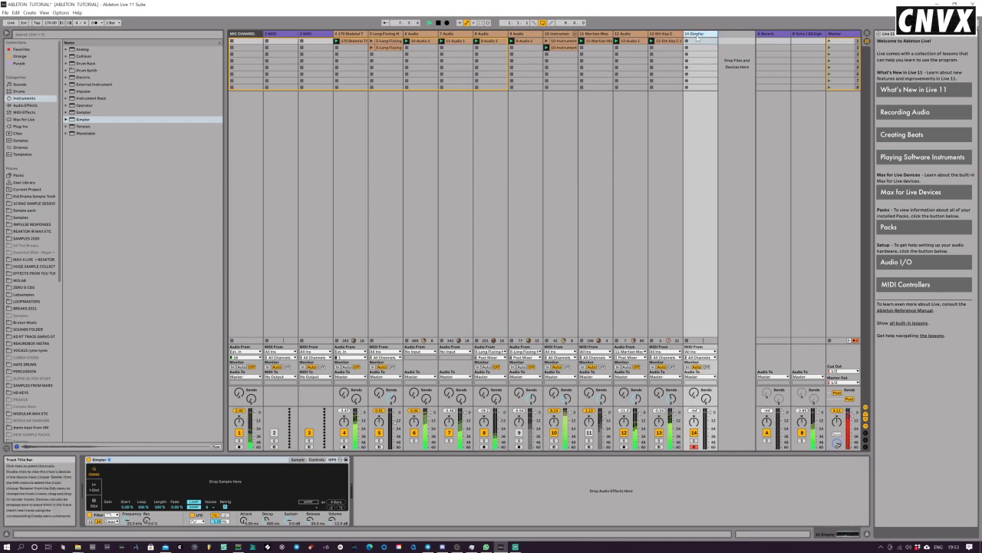
pyautogui.click(698, 41)
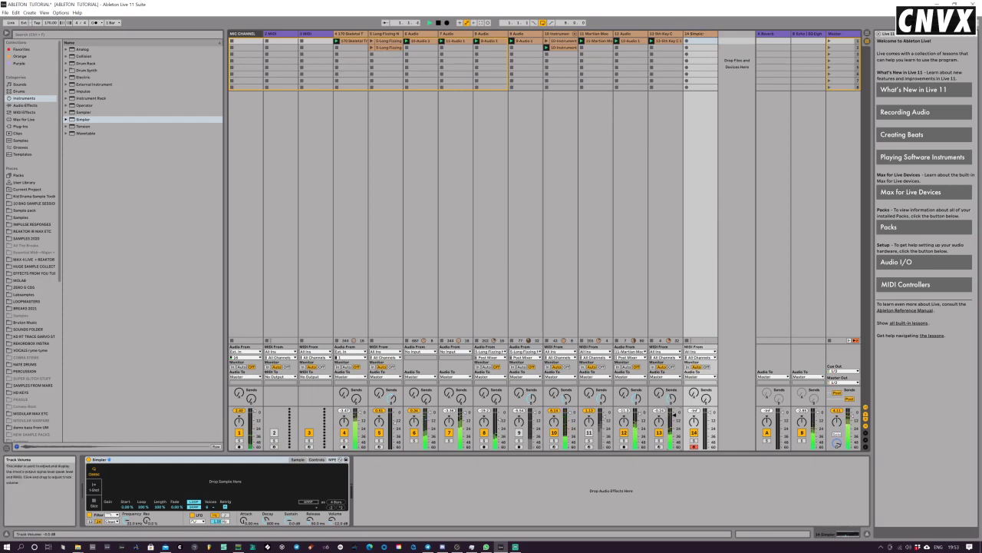
pyautogui.click(705, 33)
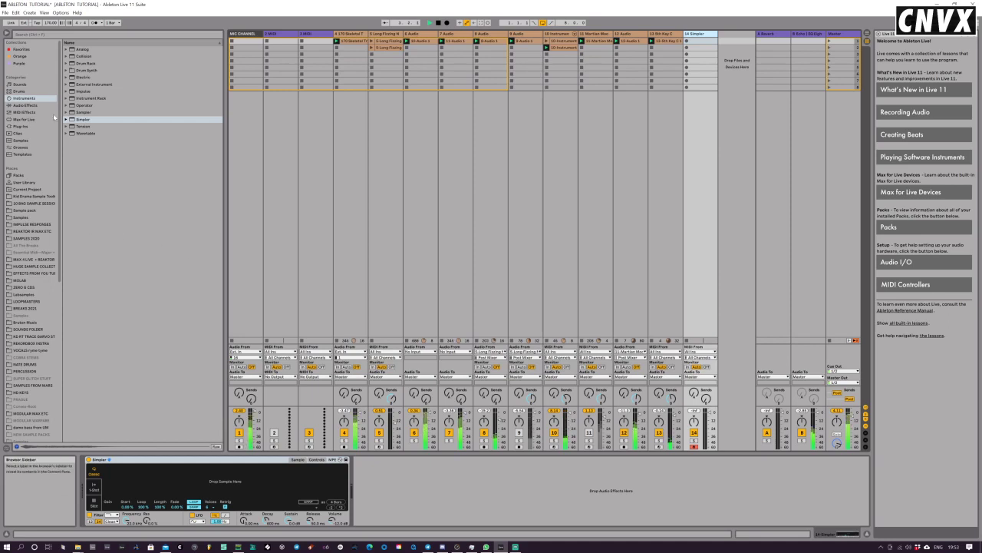
pyautogui.click(23, 210)
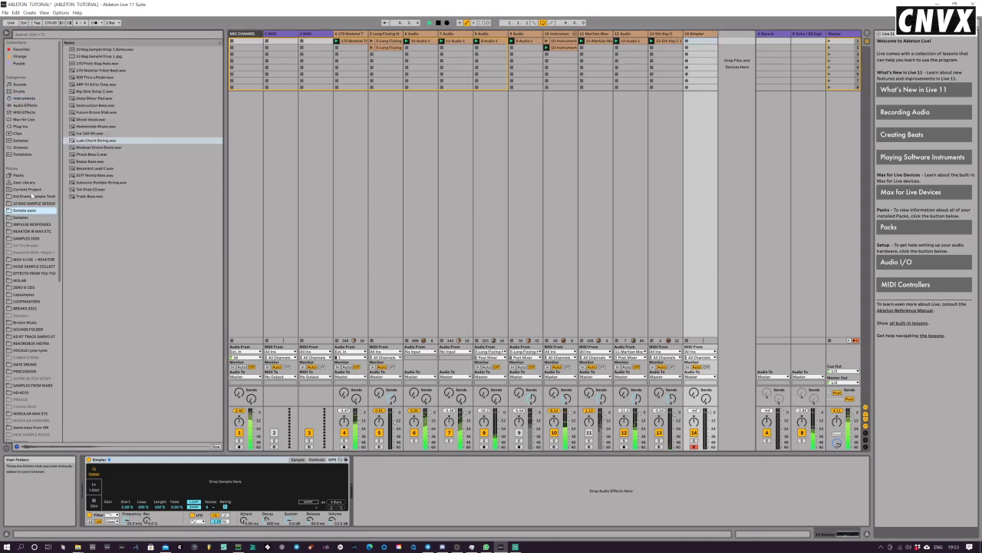
pyautogui.click(32, 197)
pyautogui.click(108, 86)
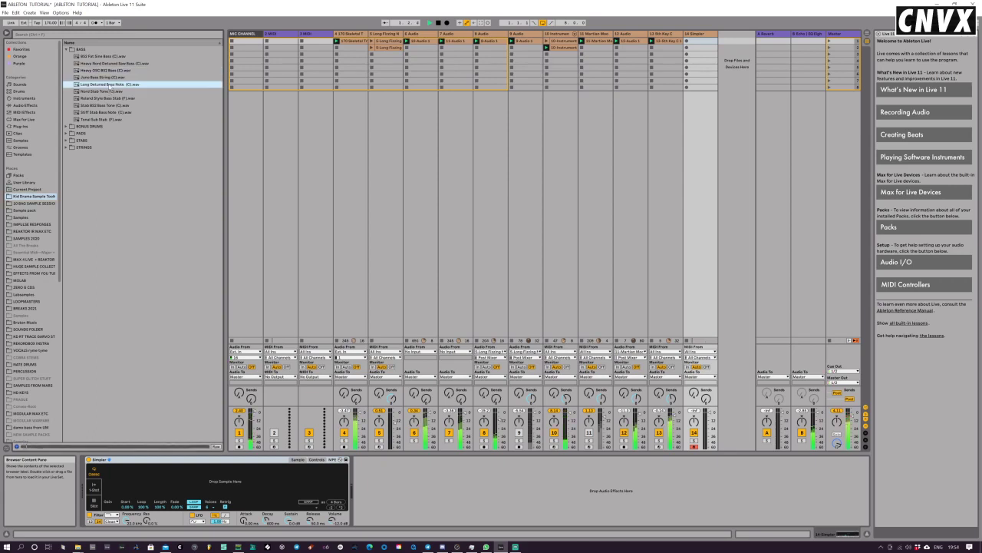
pyautogui.moveTo(110, 89); pyautogui.dragTo(182, 475)
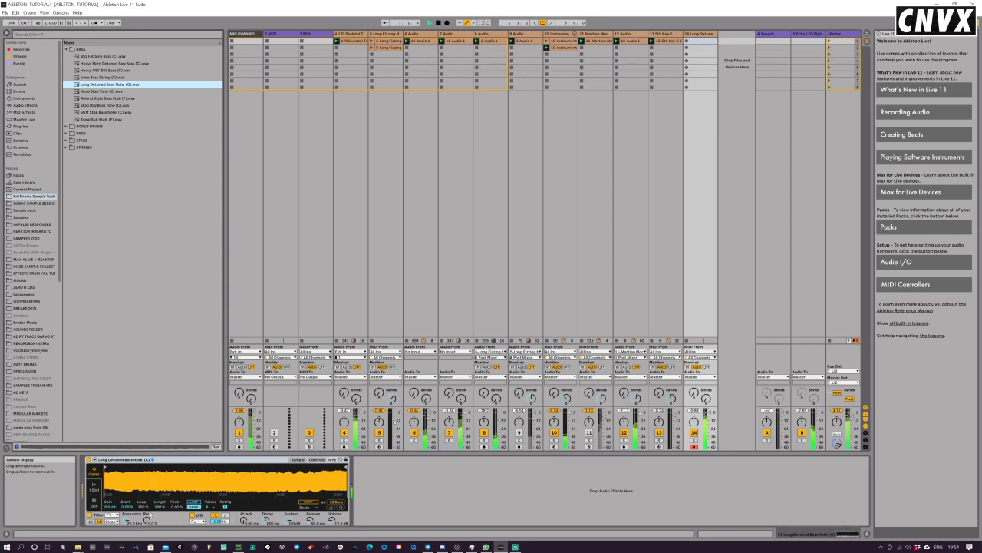
pyautogui.moveTo(127, 520); pyautogui.dragTo(147, 511)
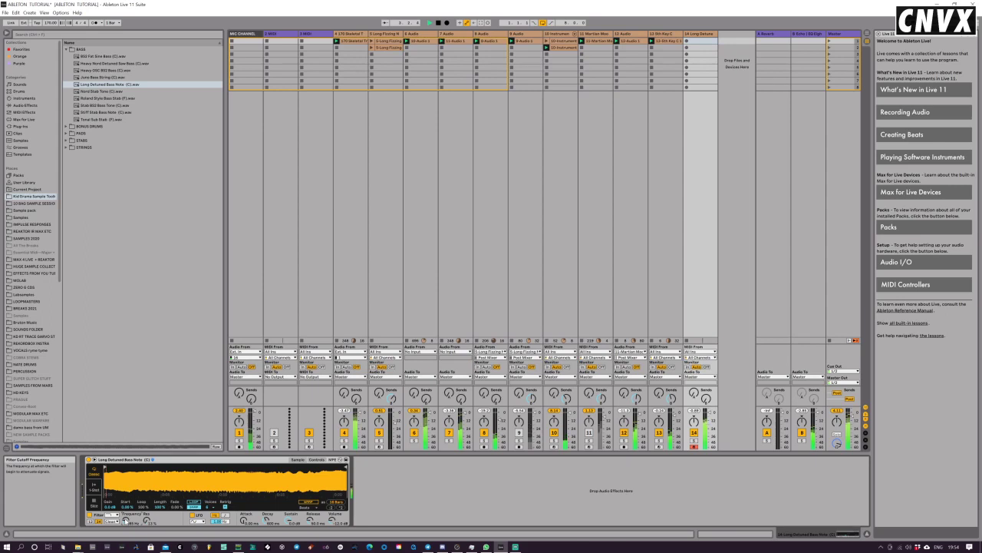
pyautogui.moveTo(336, 521); pyautogui.dragTo(336, 513)
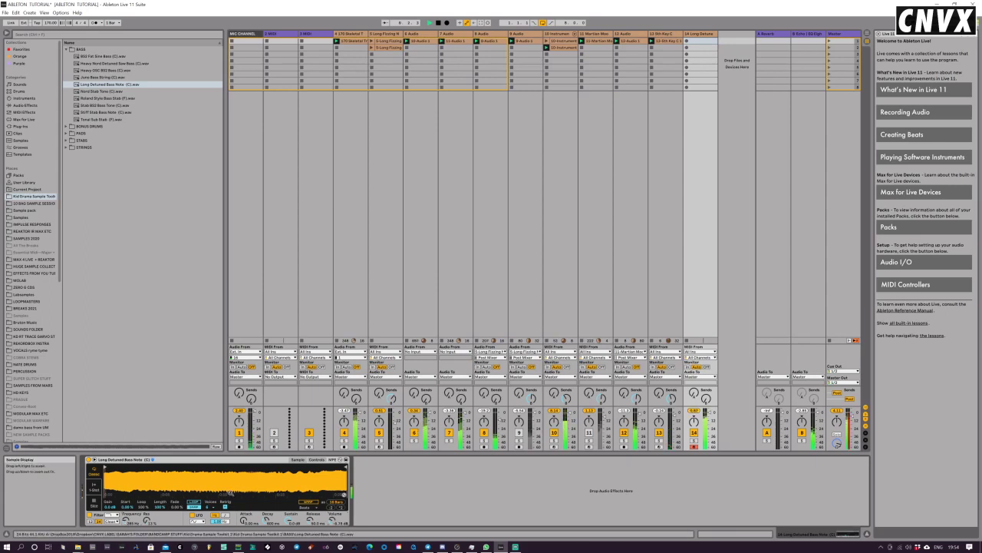
# Step: Group track 14's Simpler into an Instrument Rack and duplicate its chain
pyautogui.rightClick(159, 458)
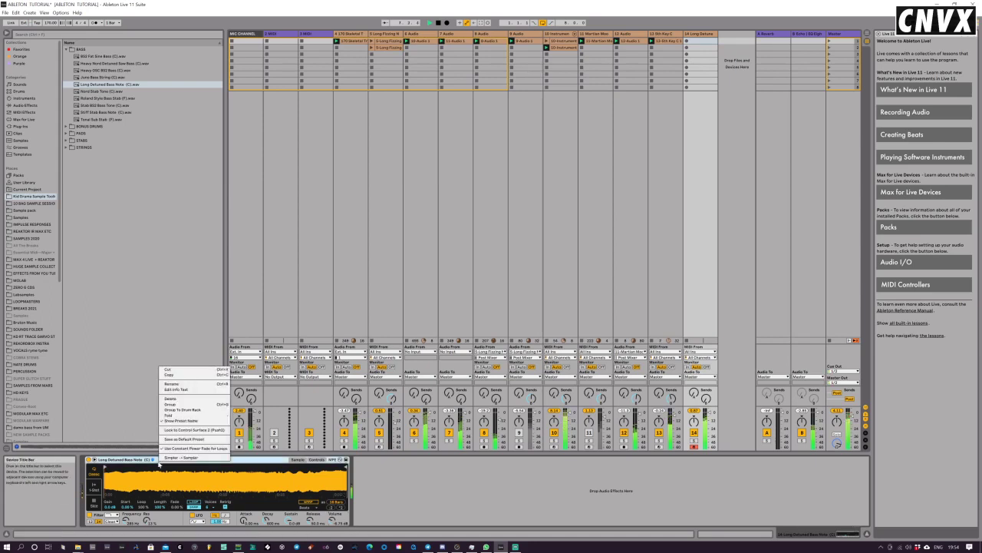
pyautogui.click(170, 404)
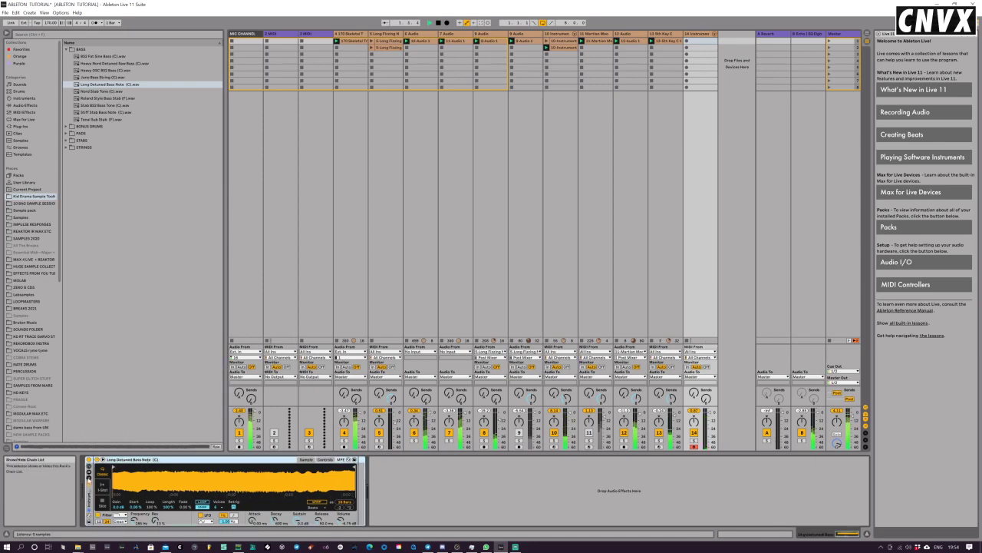
pyautogui.click(89, 479)
pyautogui.rightClick(115, 477)
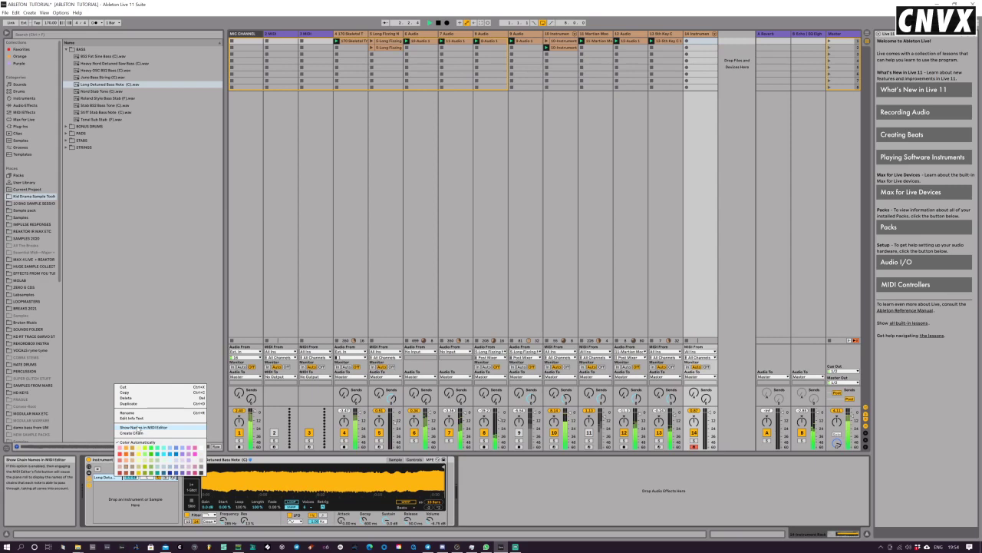
pyautogui.click(132, 404)
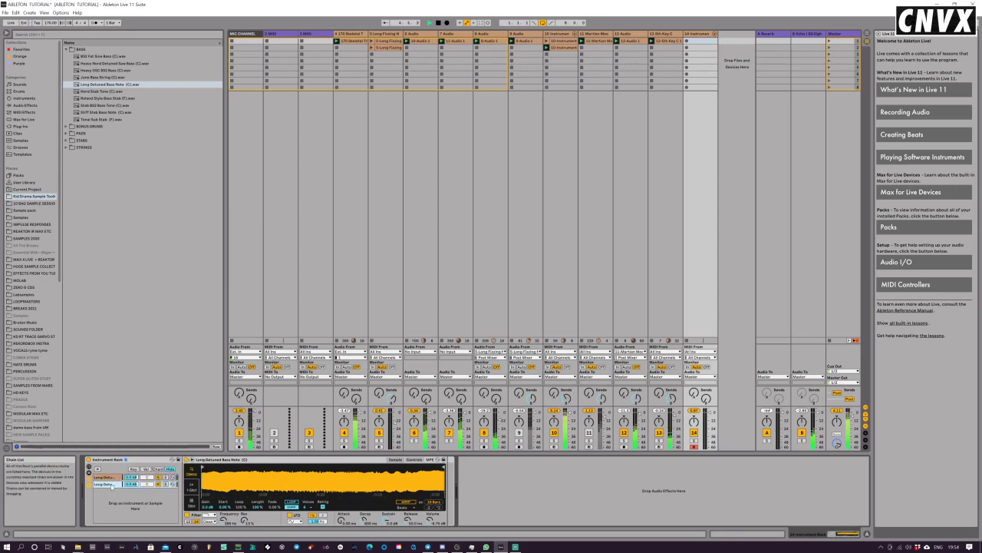
# Step: Switch the duplicated chain's Simpler filter to band-pass and adjust its cutoff frequency
pyautogui.click(206, 514)
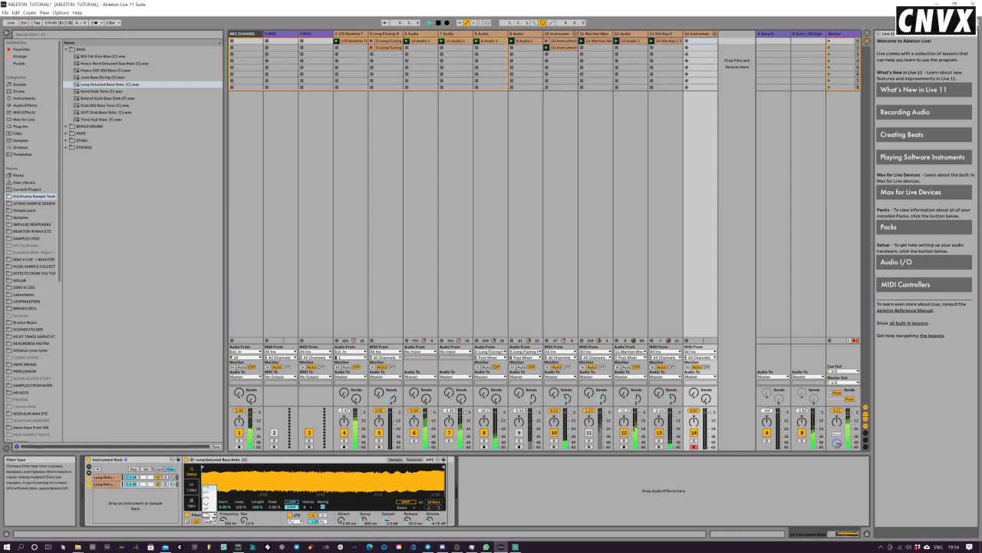
pyautogui.click(208, 503)
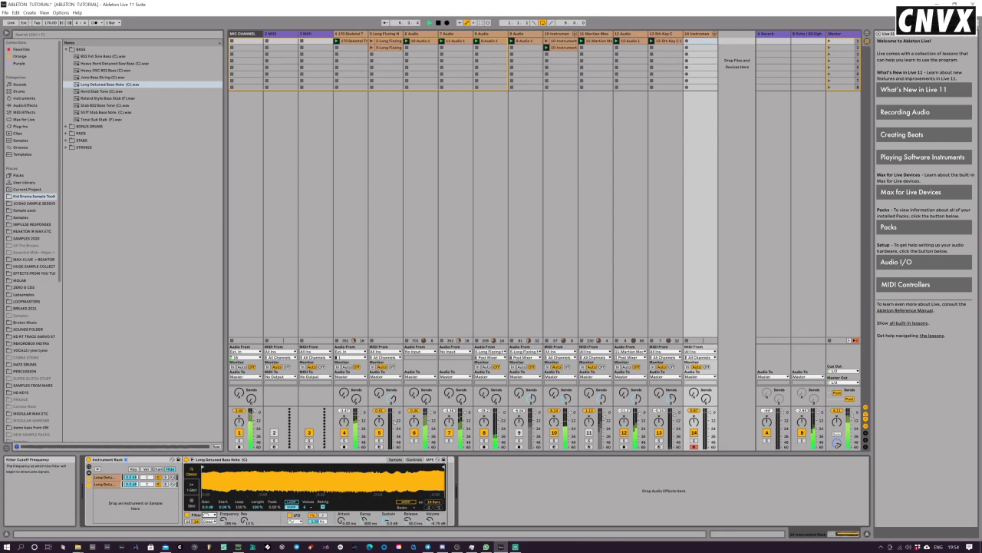
pyautogui.moveTo(224, 520); pyautogui.dragTo(224, 542)
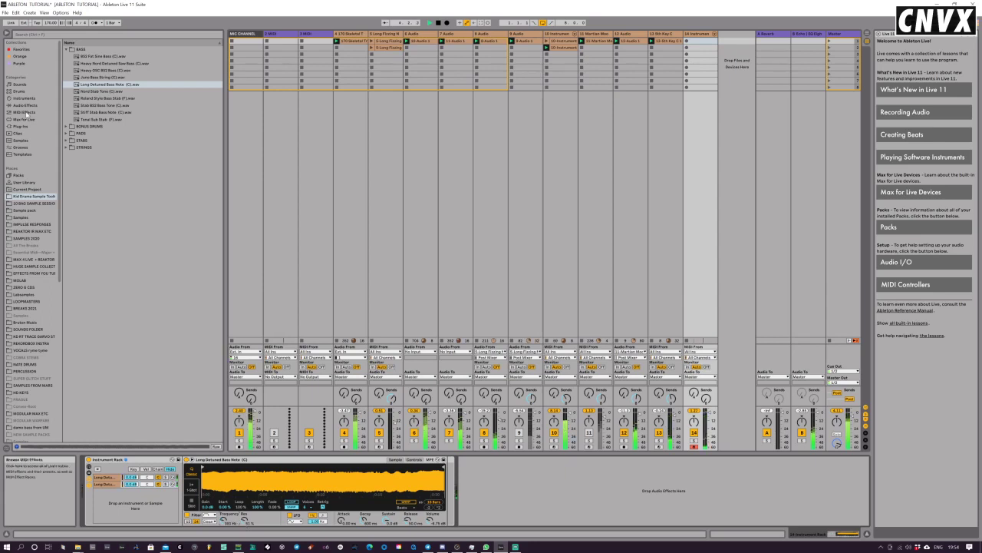
# Step: Add an EQ Eight to the duplicated chain and shape its curve to roll off the low end
pyautogui.click(25, 105)
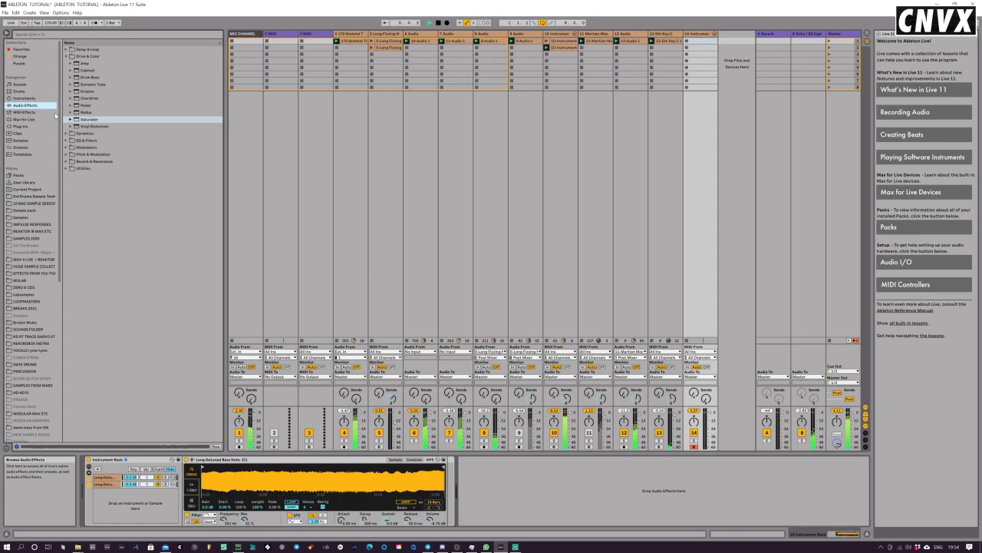
pyautogui.click(67, 142)
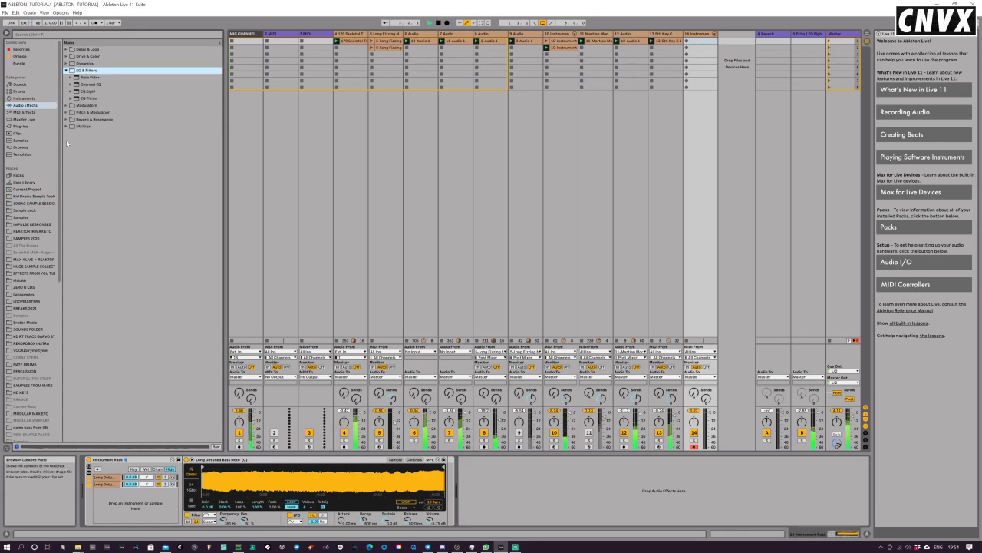
pyautogui.click(89, 91)
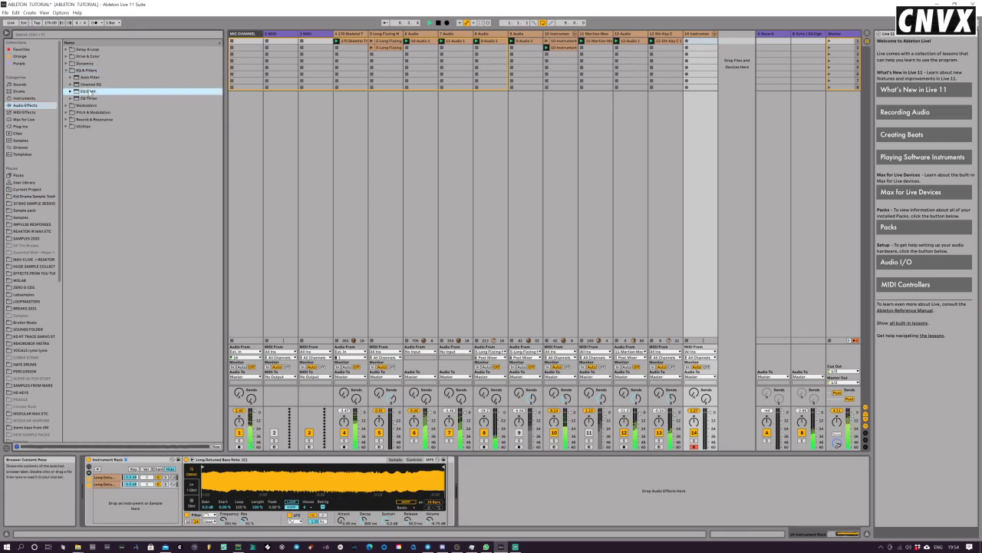
pyautogui.click(108, 484)
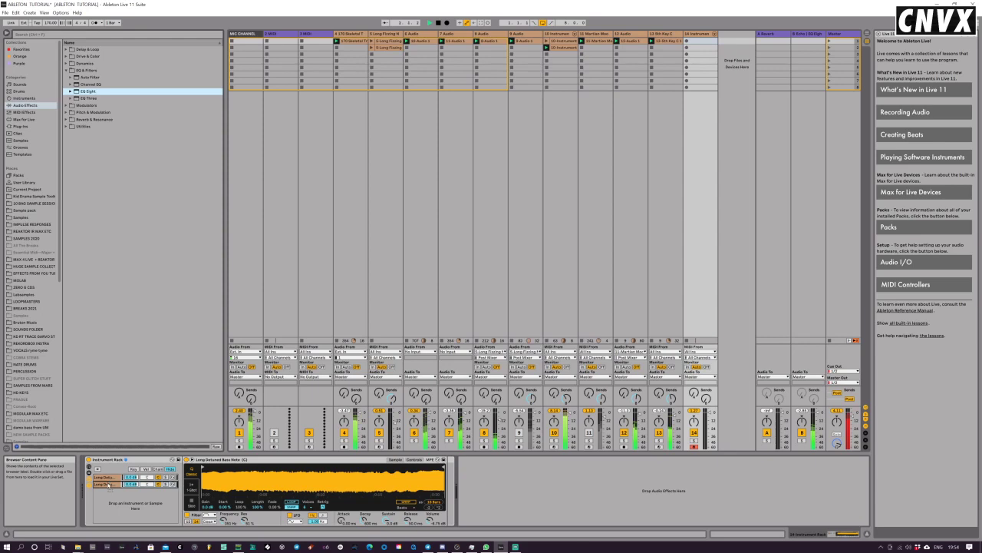
pyautogui.moveTo(89, 91); pyautogui.dragTo(108, 484)
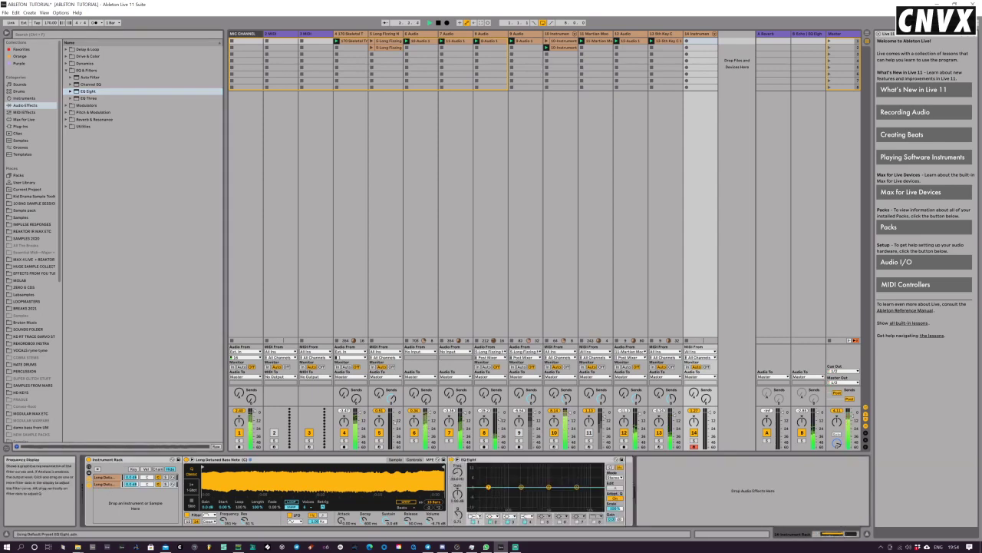
pyautogui.click(496, 494)
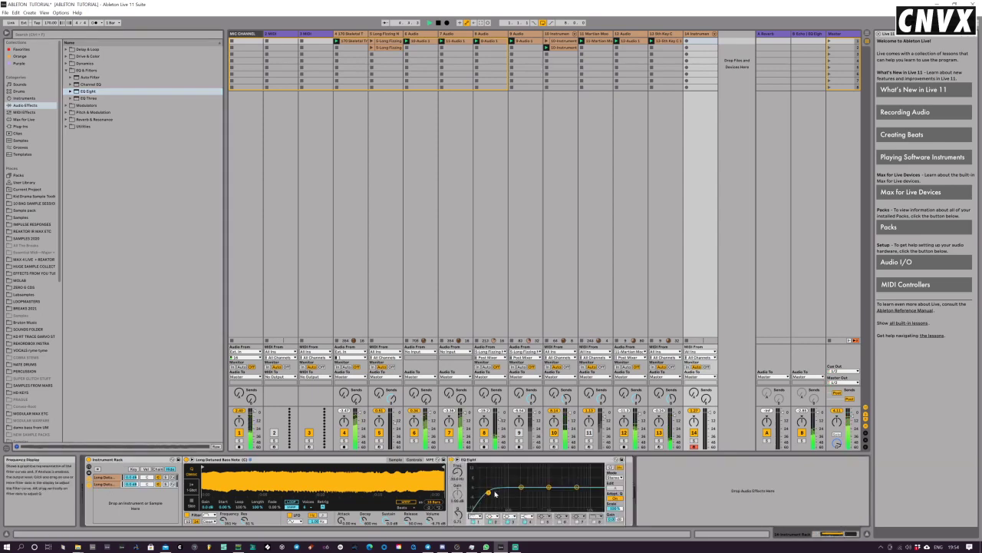
pyautogui.moveTo(496, 493); pyautogui.dragTo(523, 492)
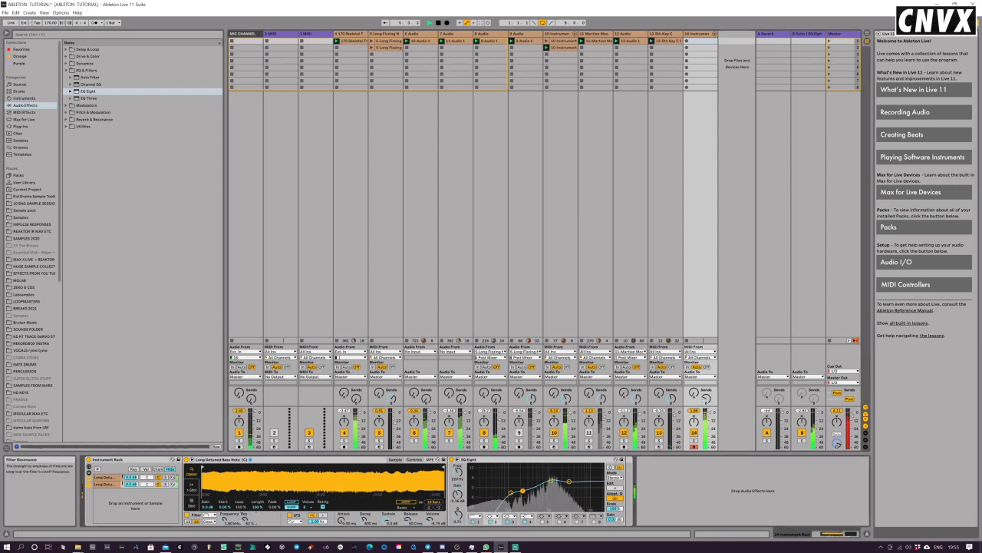
# Step: Adjust the duplicated chain's Simpler filter resonance and sweep its cutoff frequency while the track plays
pyautogui.moveTo(242, 520)
pyautogui.mouseDown()
pyautogui.moveTo(223, 546)
pyautogui.moveTo(223, 496)
pyautogui.moveTo(223, 528)
pyautogui.moveTo(223, 514)
pyautogui.mouseUp()
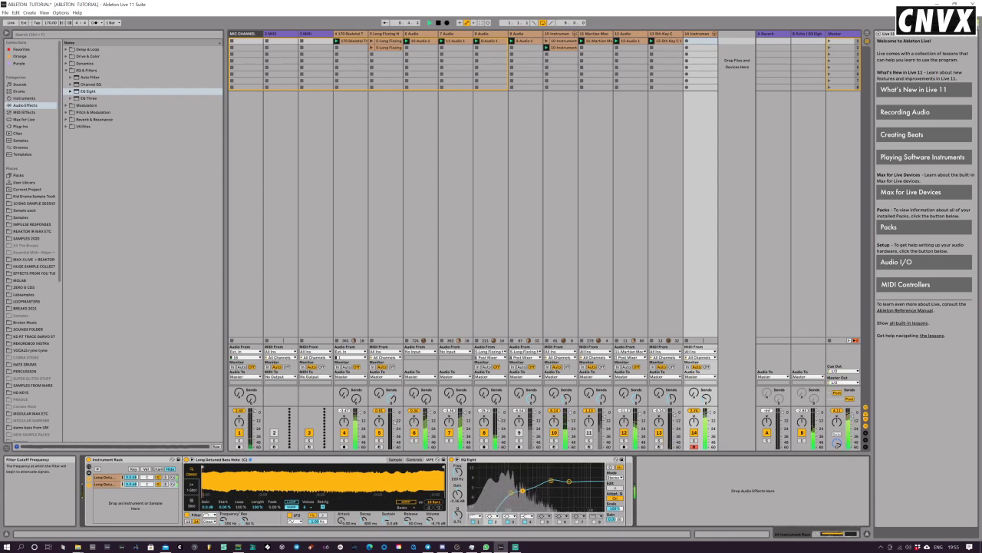
pyautogui.moveTo(223, 521)
pyautogui.mouseDown()
pyautogui.moveTo(223, 503)
pyautogui.moveTo(223, 513)
pyautogui.mouseUp()
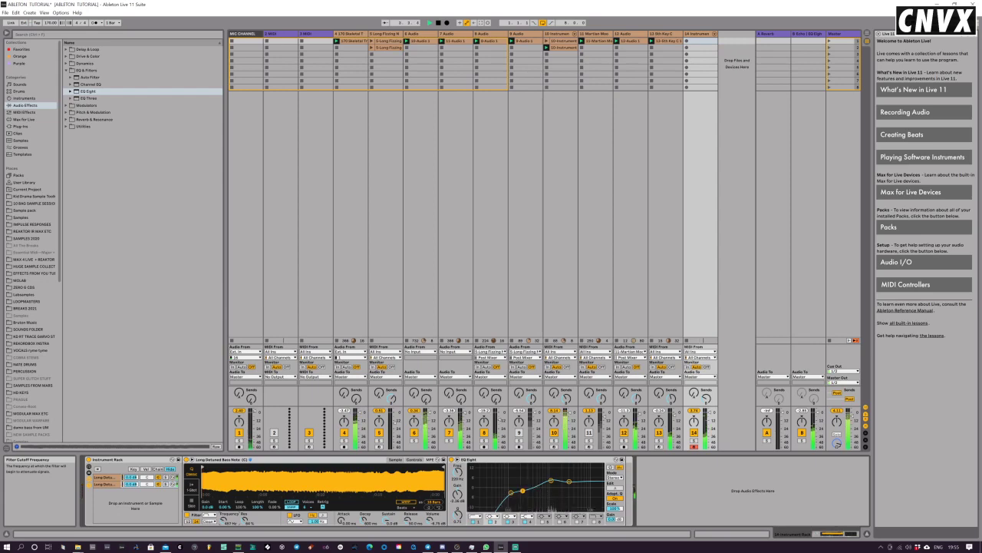
pyautogui.moveTo(223, 520); pyautogui.dragTo(224, 522)
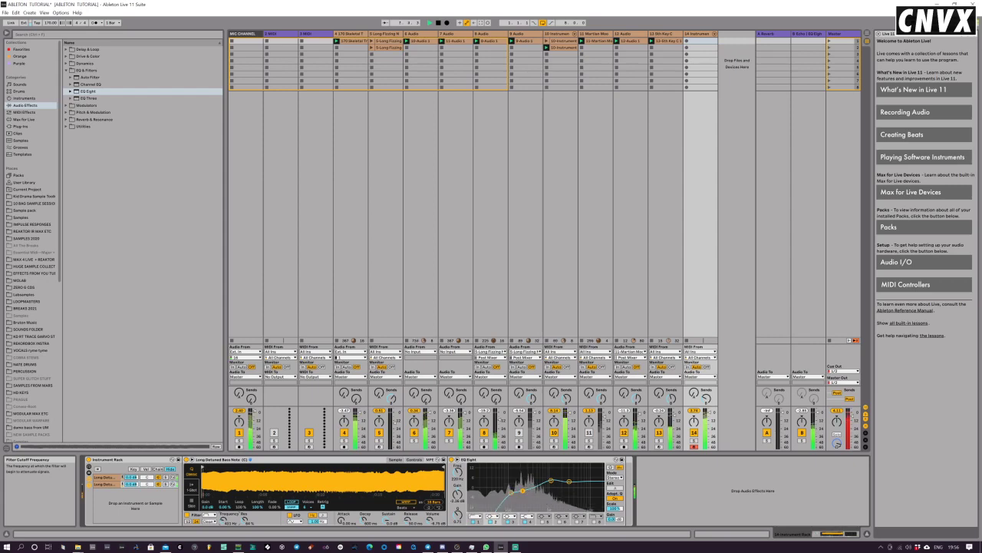
pyautogui.moveTo(223, 522); pyautogui.dragTo(223, 511)
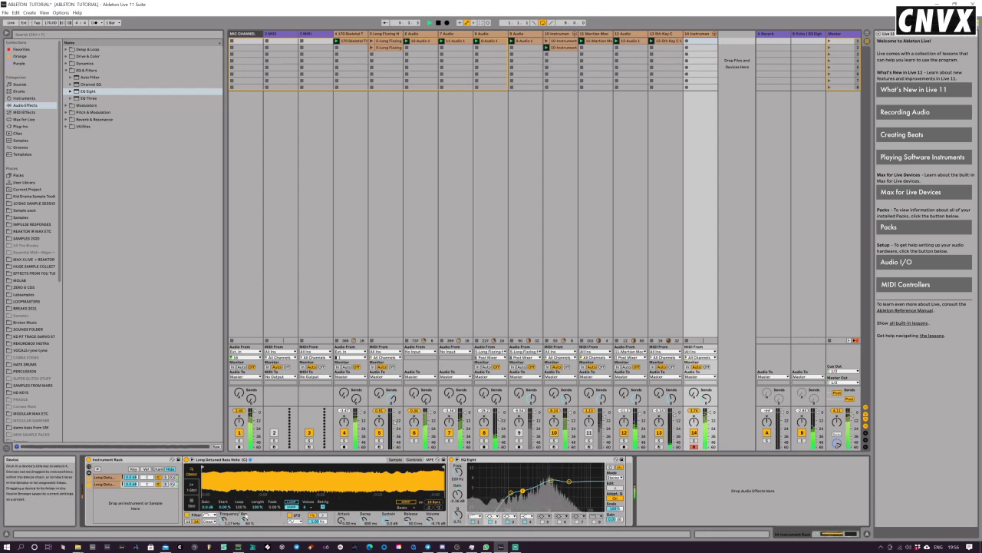
# Step: Add a Saturator from Drive & Color after the EQ Eight and lower its output level
pyautogui.click(71, 56)
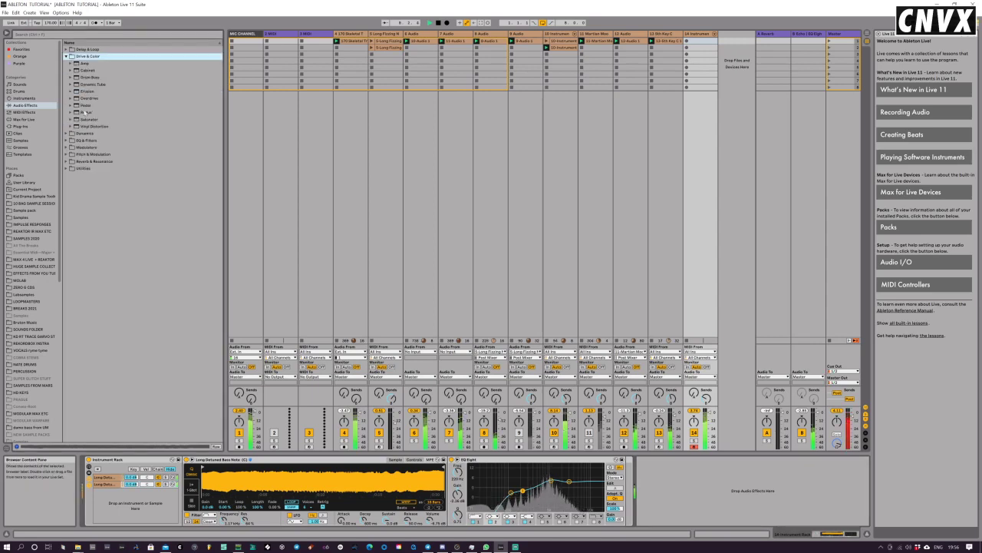
pyautogui.click(86, 119)
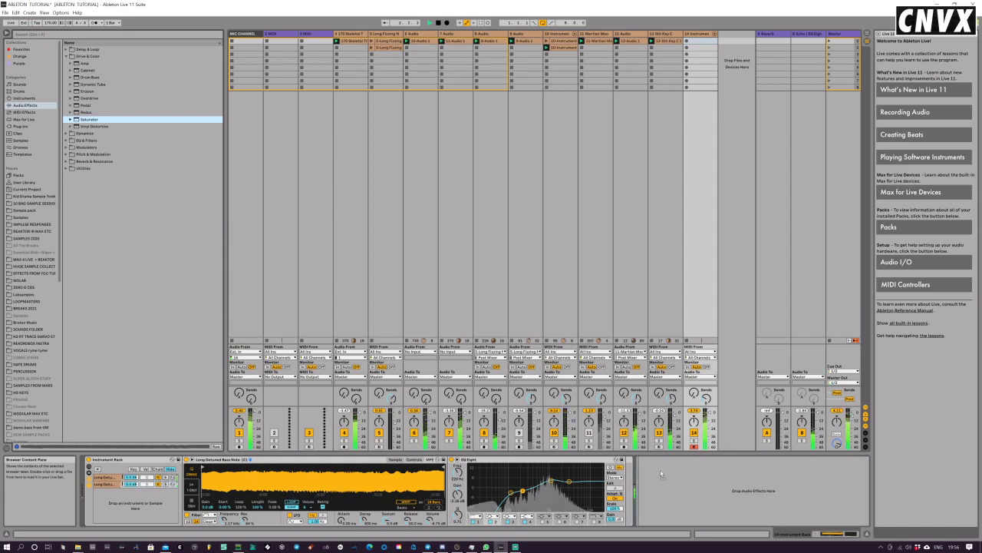
pyautogui.moveTo(662, 475); pyautogui.dragTo(661, 474)
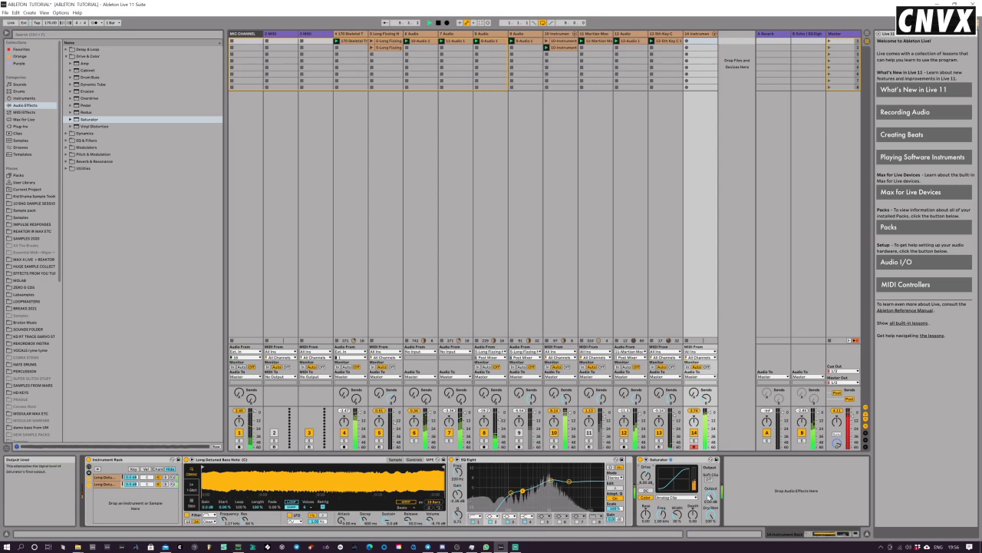
pyautogui.moveTo(710, 496); pyautogui.dragTo(710, 518)
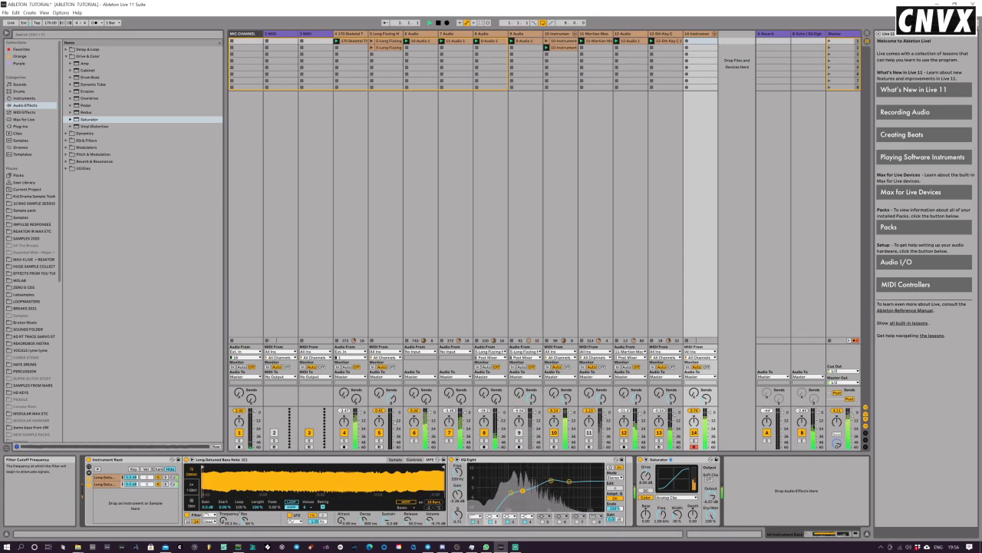
# Step: Sweep the Simpler's filter cutoff up and down through the Saturator to fine-tune the bass layer's tone
pyautogui.moveTo(223, 521); pyautogui.dragTo(223, 496)
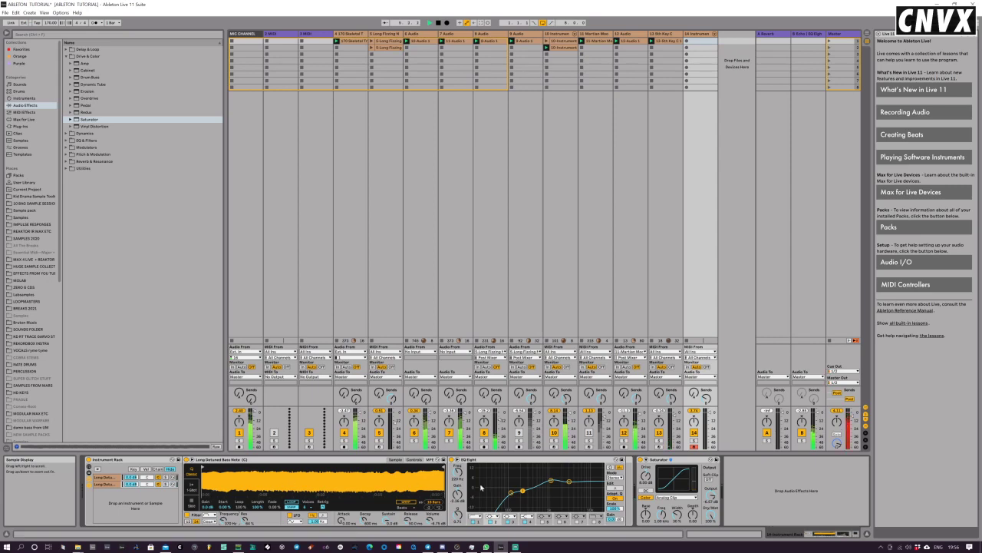
pyautogui.moveTo(229, 521); pyautogui.dragTo(224, 547)
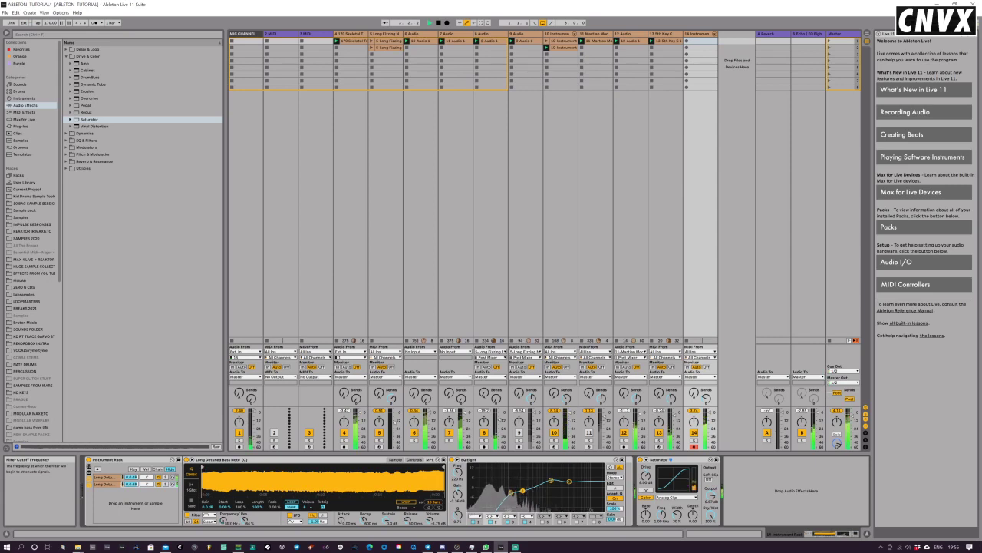
pyautogui.moveTo(224, 521)
pyautogui.mouseDown()
pyautogui.moveTo(224, 501)
pyautogui.moveTo(225, 546)
pyautogui.moveTo(224, 500)
pyautogui.moveTo(224, 525)
pyautogui.moveTo(224, 513)
pyautogui.mouseUp()
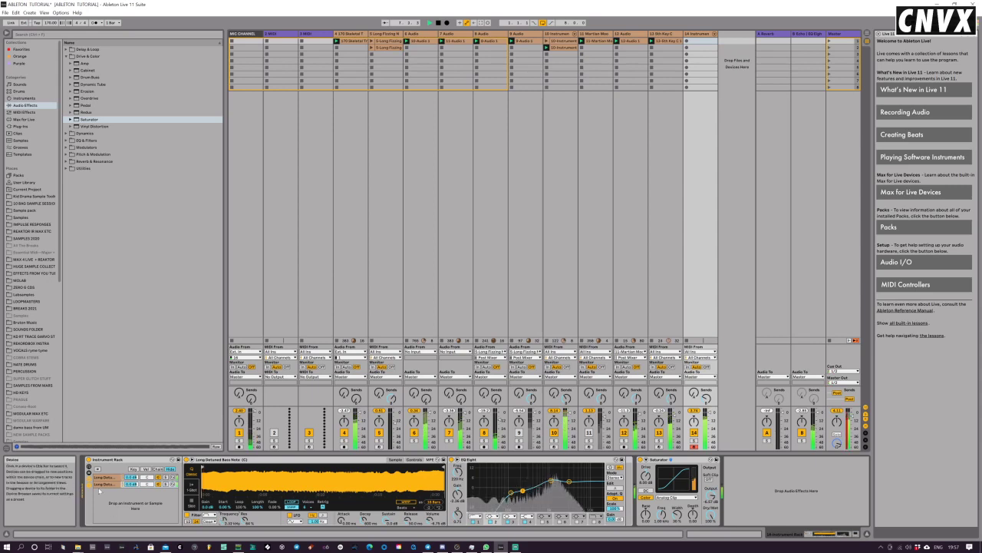
# Step: Shape the duplicated chain's Simpler filter envelope with an amount of 47, adjust the cutoff frequency, and mute track 13
pyautogui.click(415, 460)
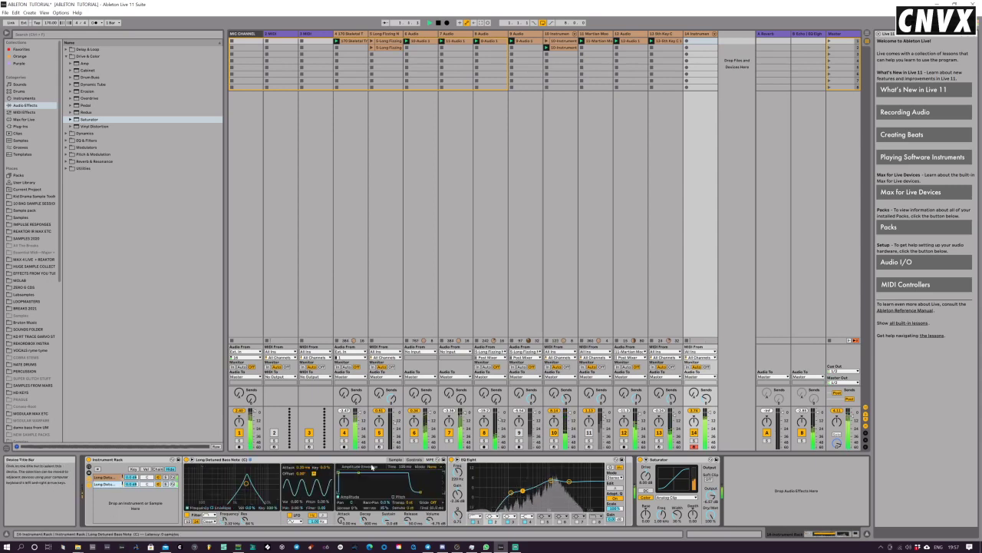
pyautogui.click(213, 508)
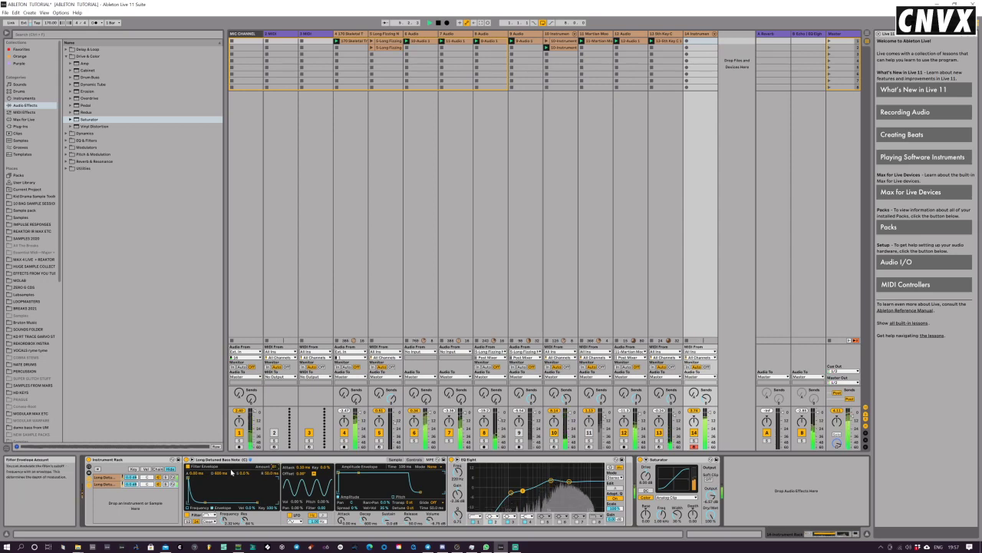
pyautogui.moveTo(189, 473); pyautogui.dragTo(201, 479)
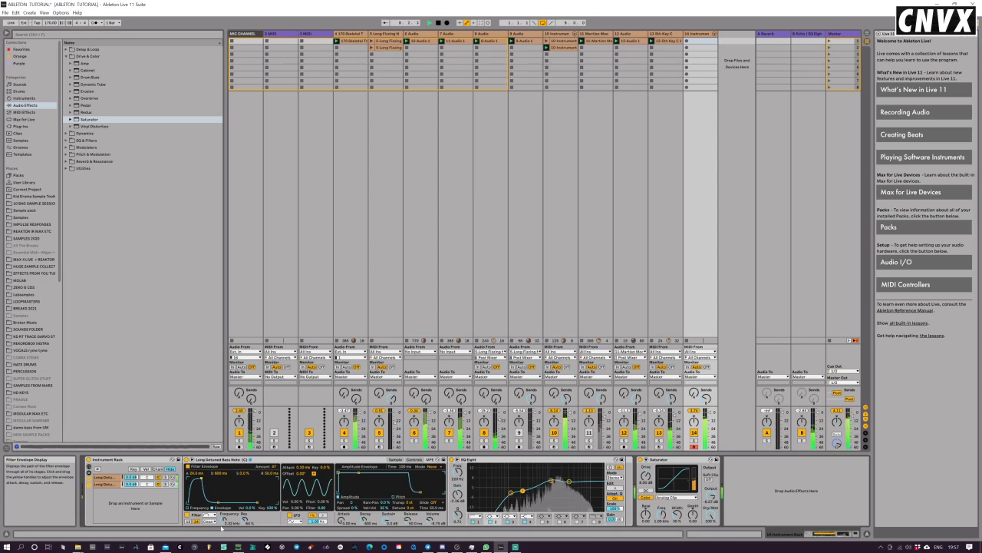
pyautogui.moveTo(223, 527)
pyautogui.mouseDown()
pyautogui.moveTo(223, 543)
pyautogui.moveTo(224, 534)
pyautogui.mouseUp()
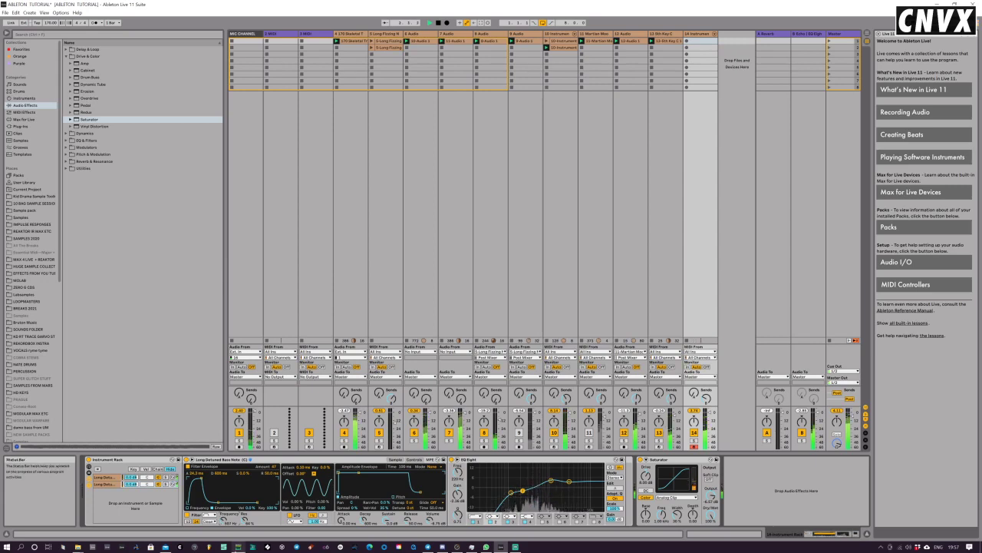
pyautogui.moveTo(238, 546)
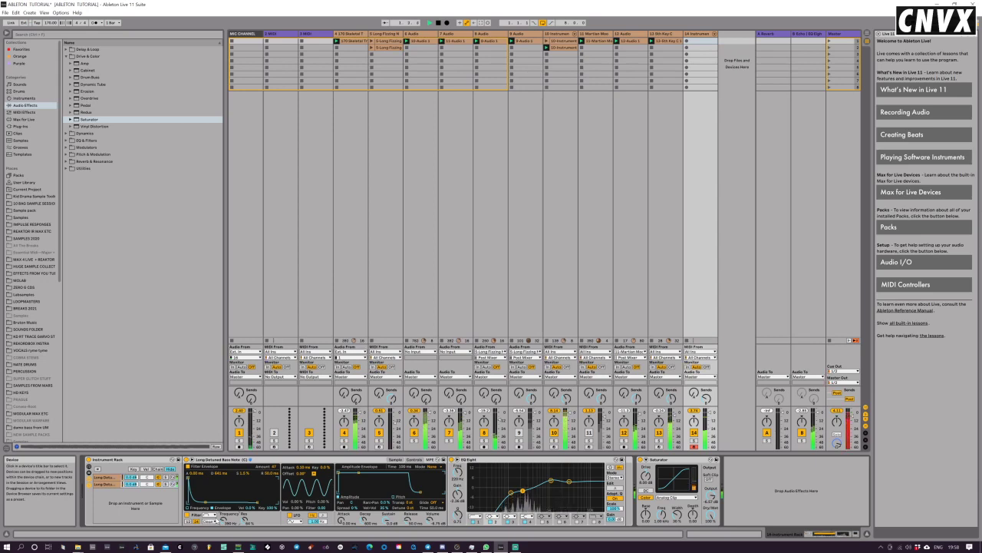
pyautogui.click(657, 436)
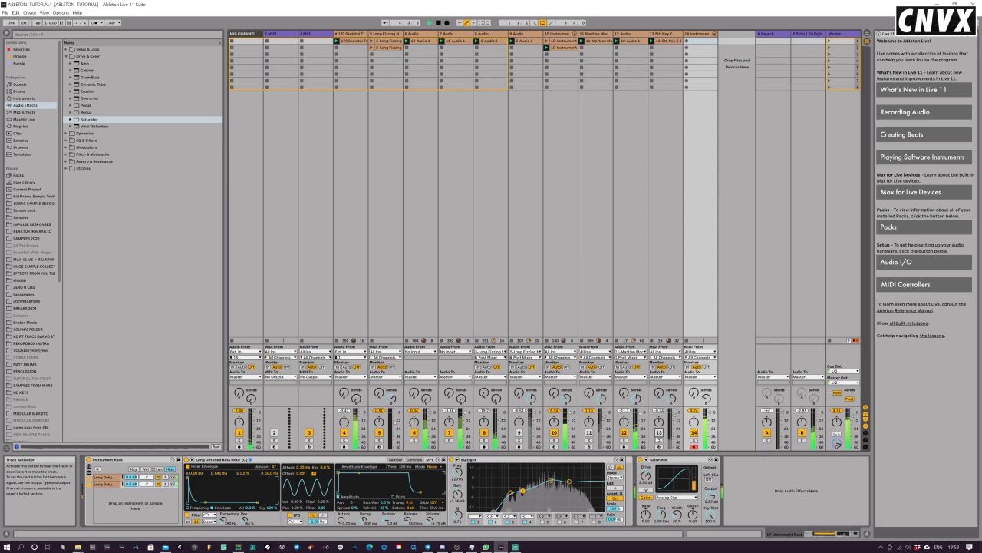
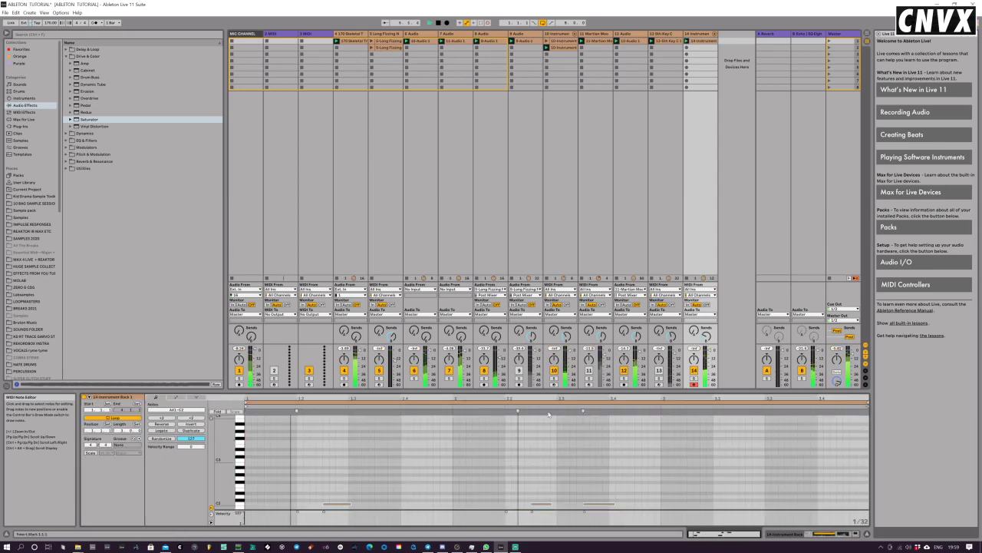
# Step: Shorten the recorded bass MIDI clip's loop to two bars and trim the note ends so they do not overlap
pyautogui.moveTo(868, 400); pyautogui.dragTo(706, 408)
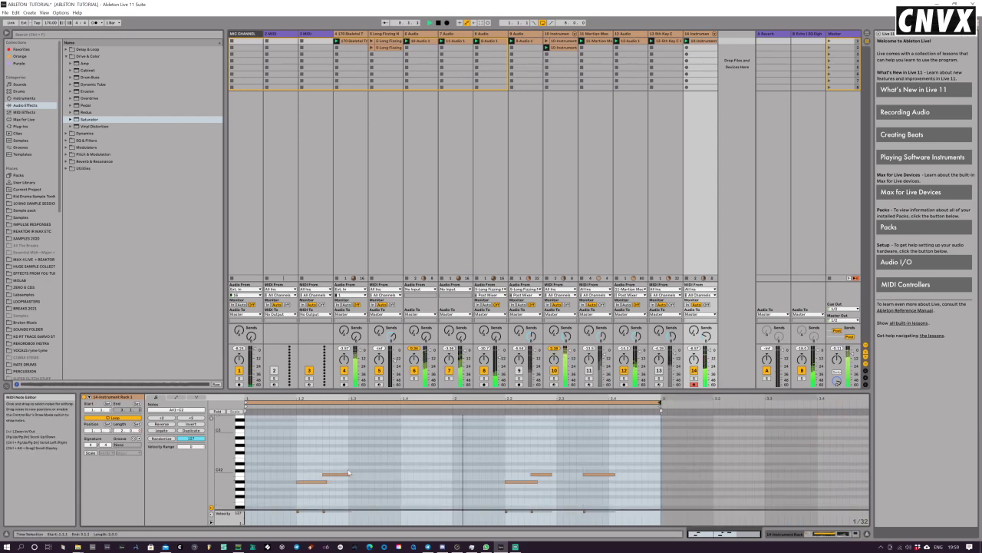
pyautogui.moveTo(327, 482); pyautogui.dragTo(322, 482)
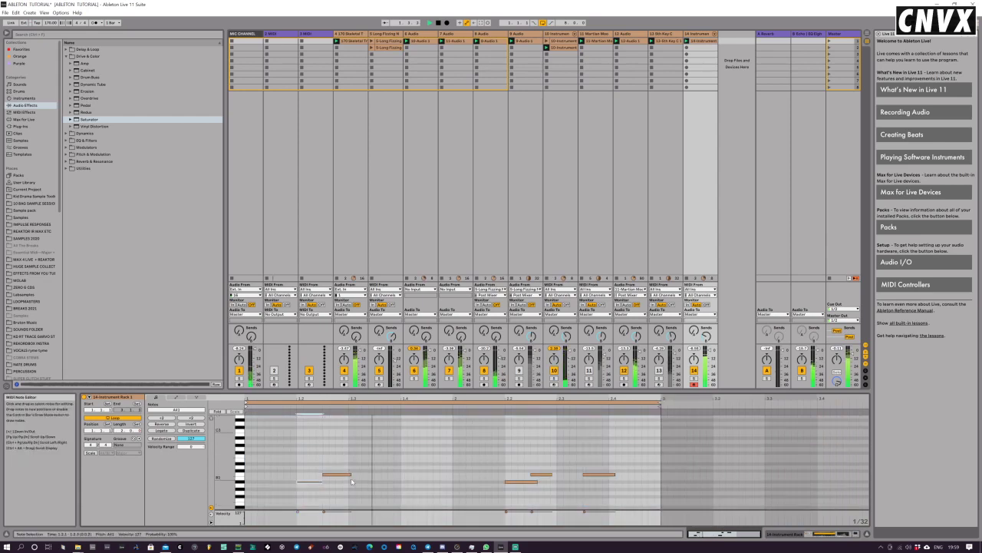
pyautogui.click(344, 474)
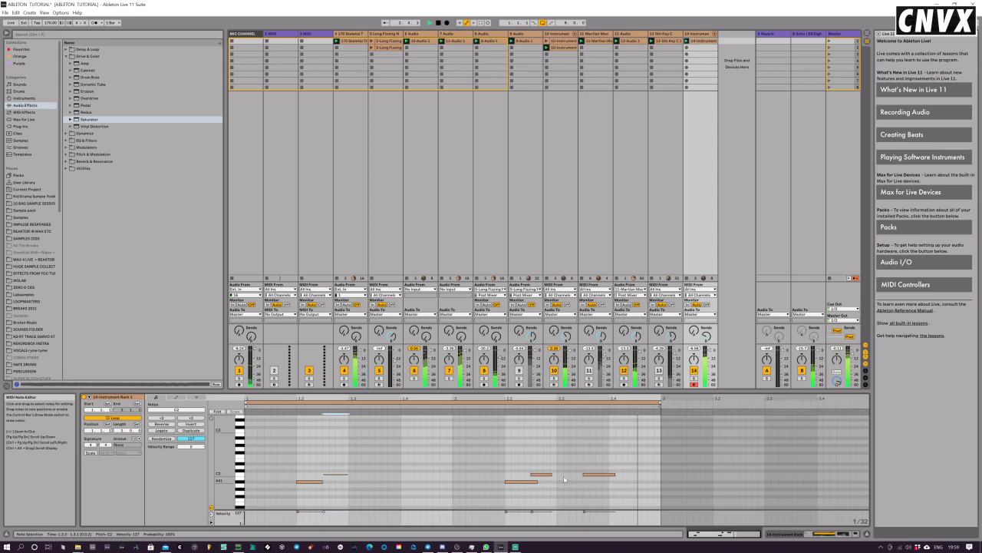
pyautogui.moveTo(537, 482); pyautogui.dragTo(549, 475)
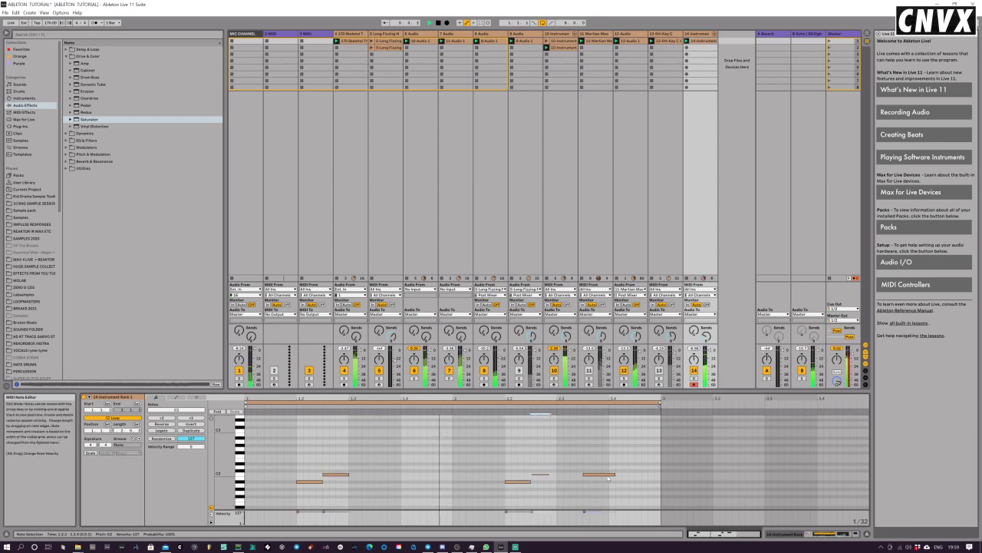
pyautogui.moveTo(613, 474); pyautogui.dragTo(608, 474)
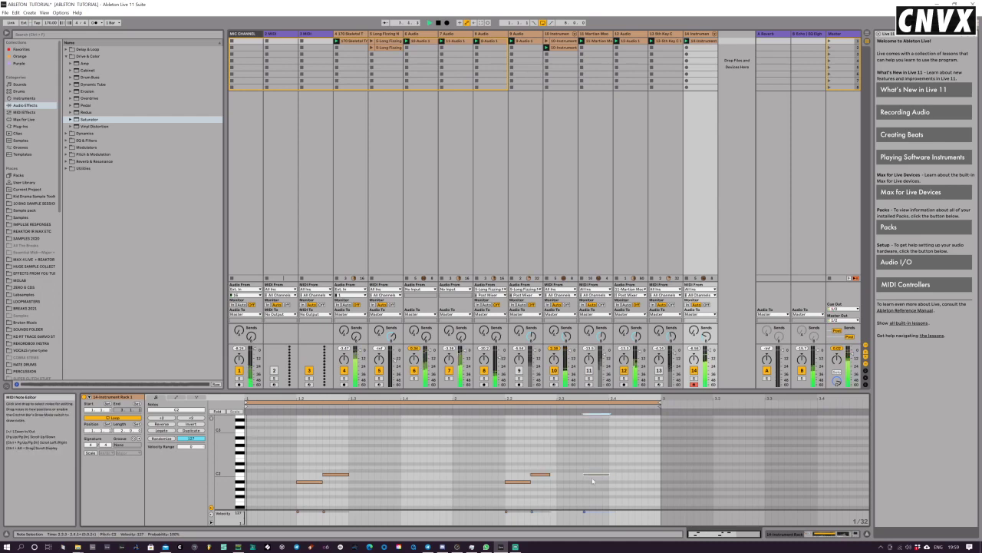
pyautogui.click(593, 481)
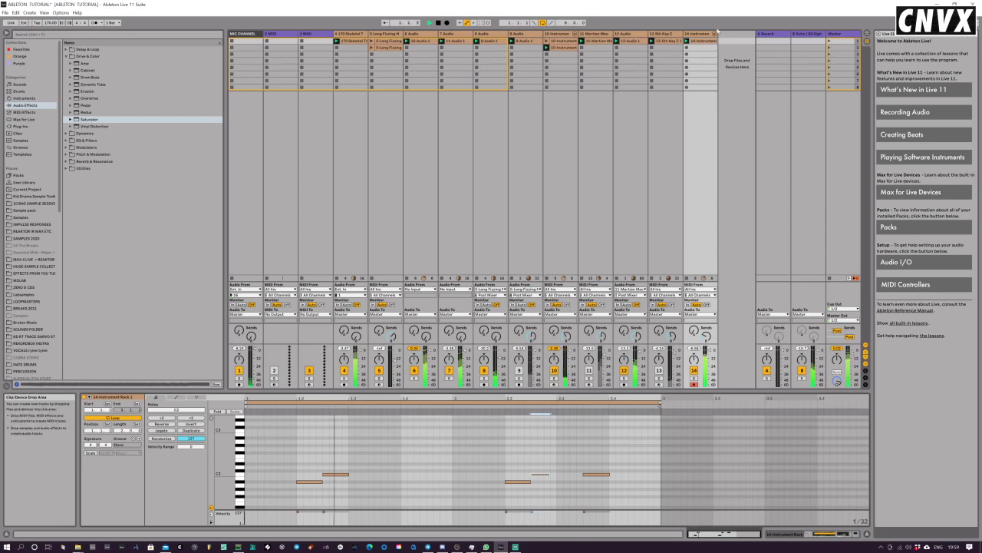
# Step: Insert a new audio track after track 14, set its input to 14-Instrument Rack, and arm it for recording
pyautogui.click(760, 141)
pyautogui.hotkey('ctrl', 't')
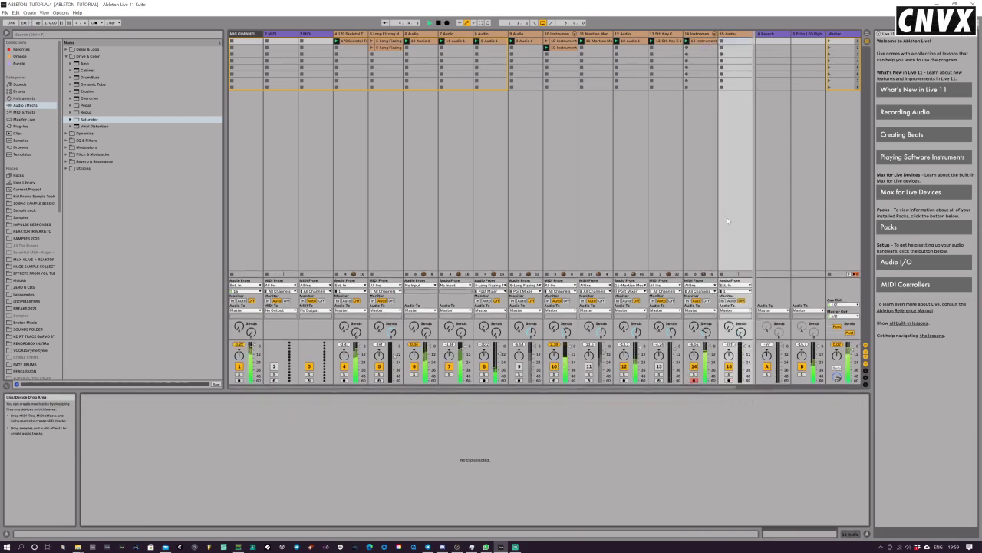
pyautogui.click(734, 285)
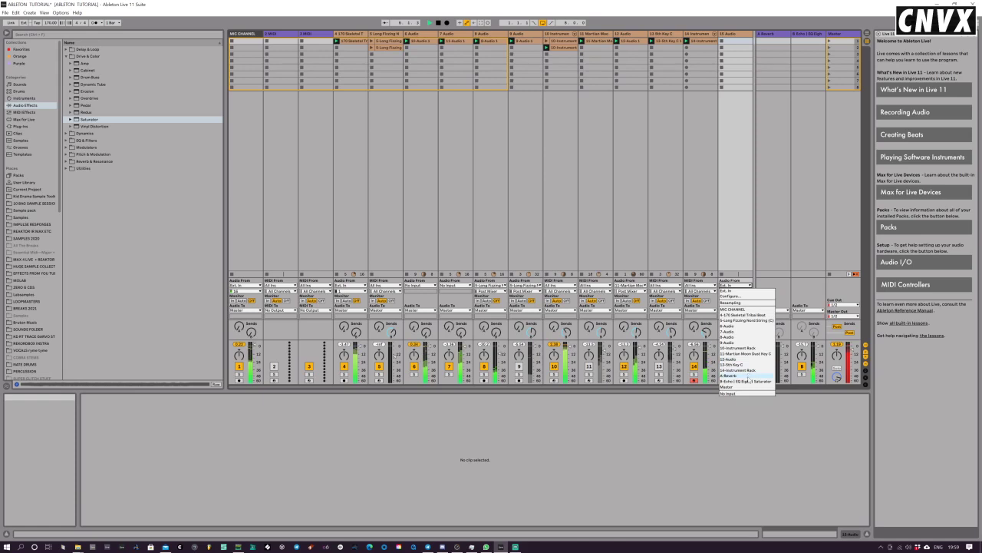
pyautogui.click(737, 370)
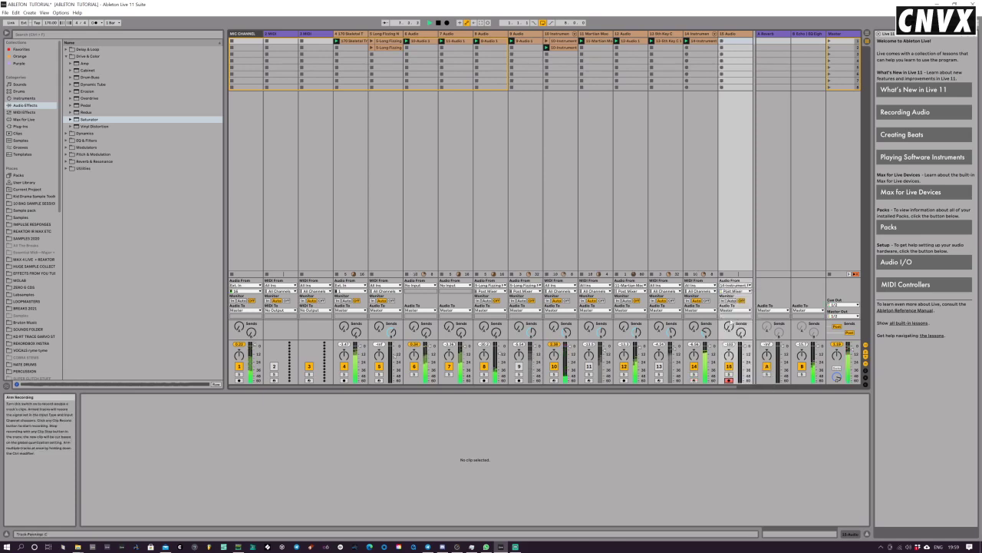
# Step: Record the bass rack into track 15's first clip slot and move the recorded clip's loop start to bar 2
pyautogui.click(722, 41)
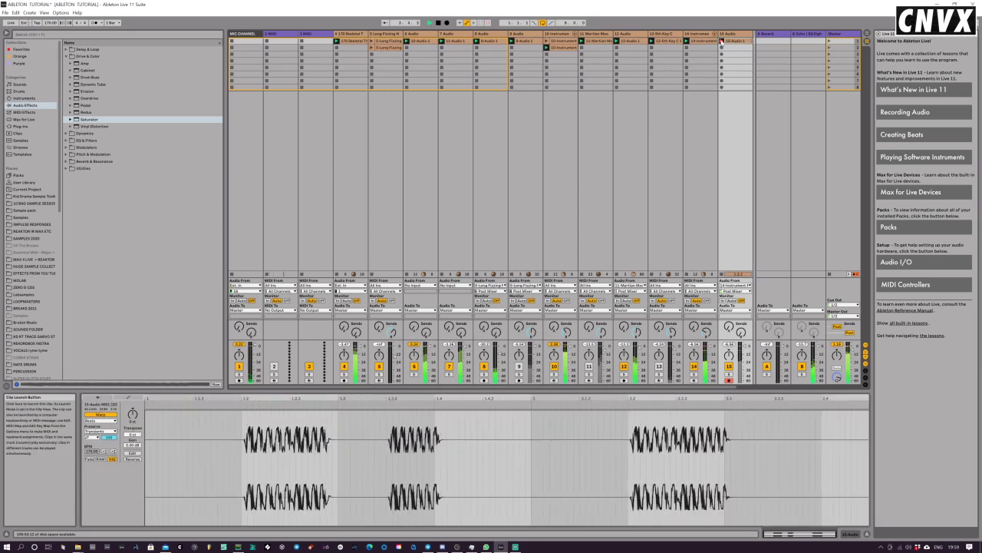
pyautogui.click(721, 41)
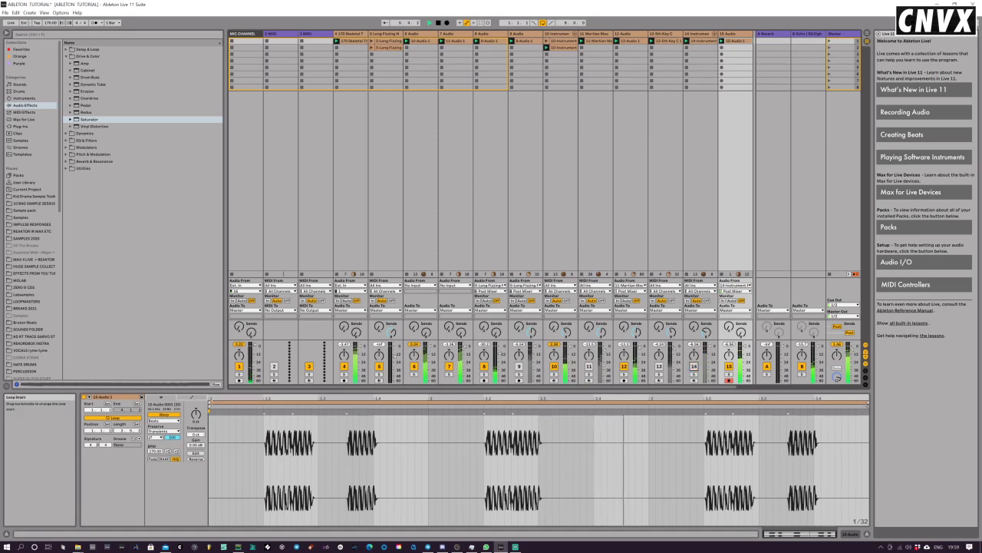
pyautogui.moveTo(211, 408); pyautogui.dragTo(429, 408)
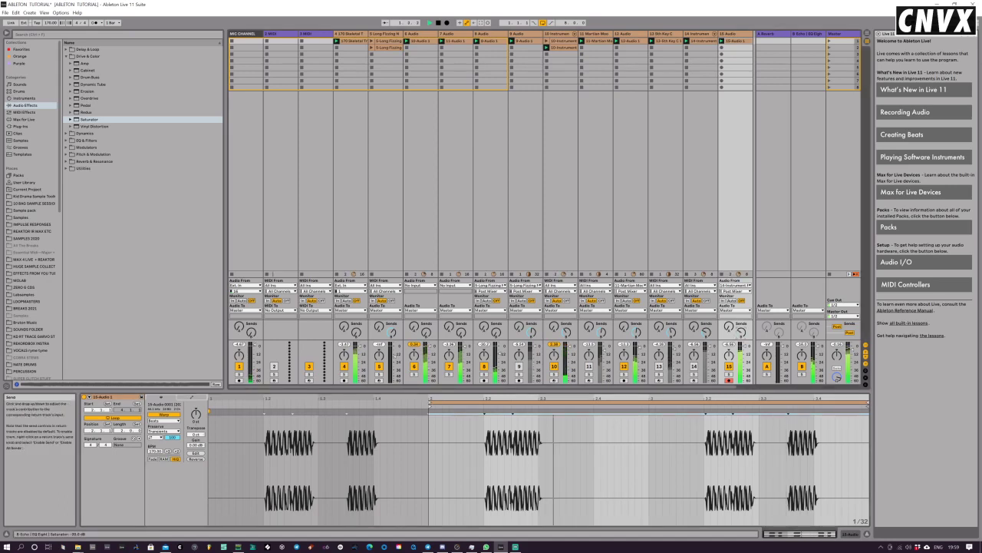
# Step: Return to the devices of track 14's bass rack and adjust the Simpler's filter cutoff frequency
pyautogui.click(693, 36)
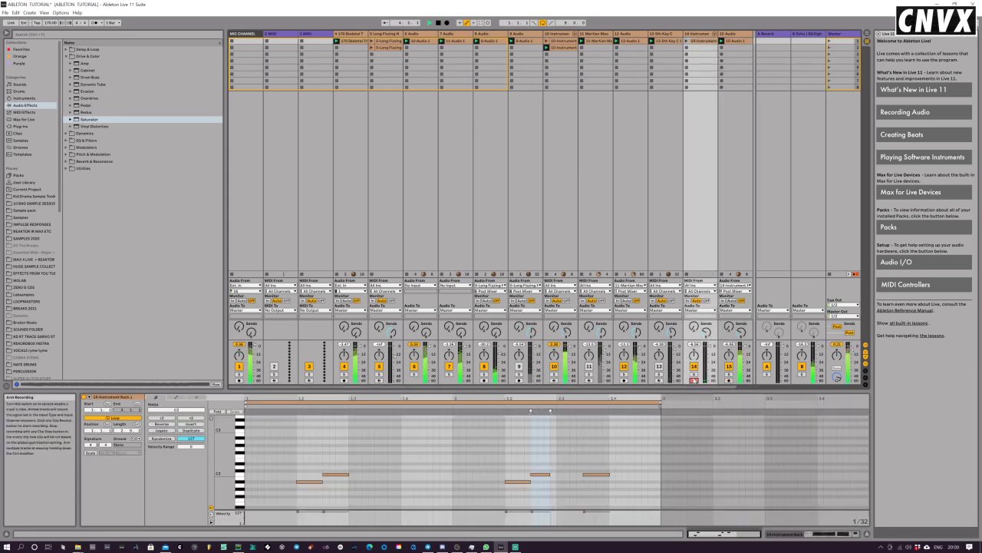
pyautogui.click(824, 532)
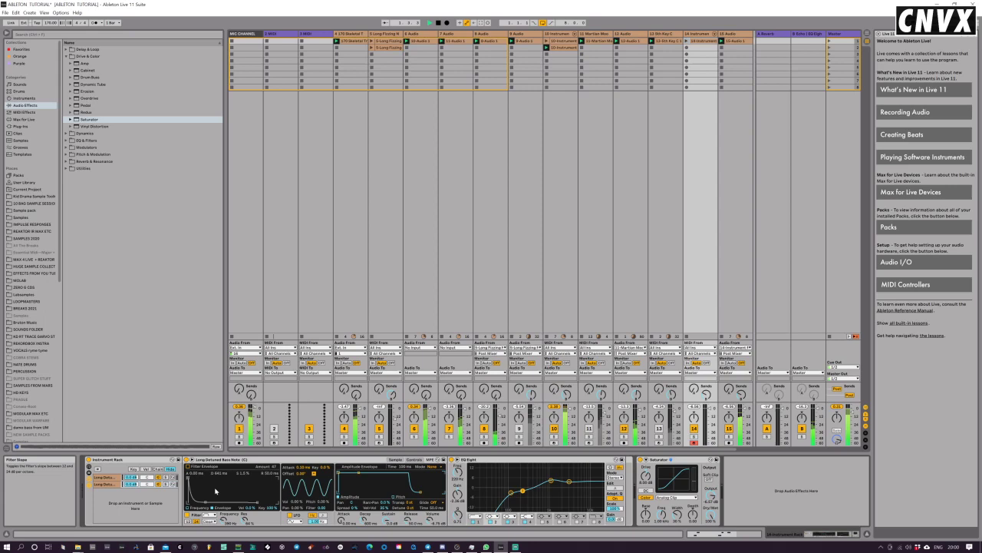
pyautogui.moveTo(224, 521)
pyautogui.mouseDown()
pyautogui.moveTo(224, 478)
pyautogui.moveTo(224, 541)
pyautogui.moveTo(224, 515)
pyautogui.mouseUp()
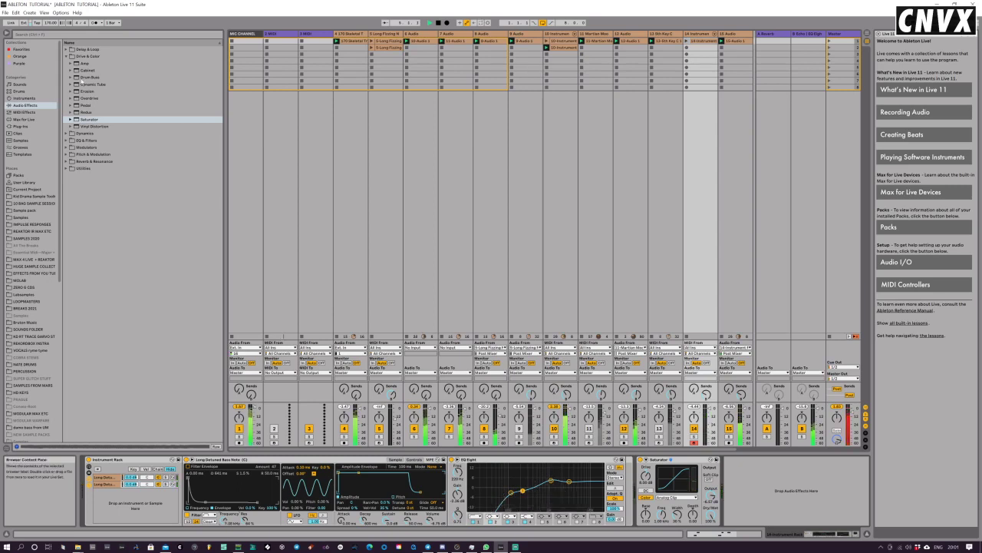
# Step: Add a Reverb from Reverb & Resonance ahead of the Saturator, enable its Lo Cut, and adjust its decay time
pyautogui.click(71, 162)
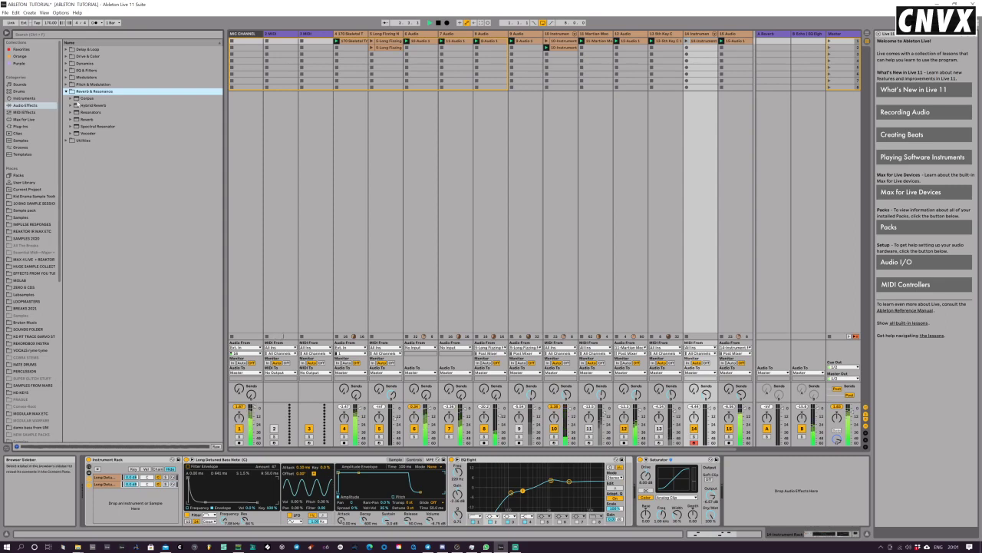
pyautogui.moveTo(86, 120); pyautogui.dragTo(767, 491)
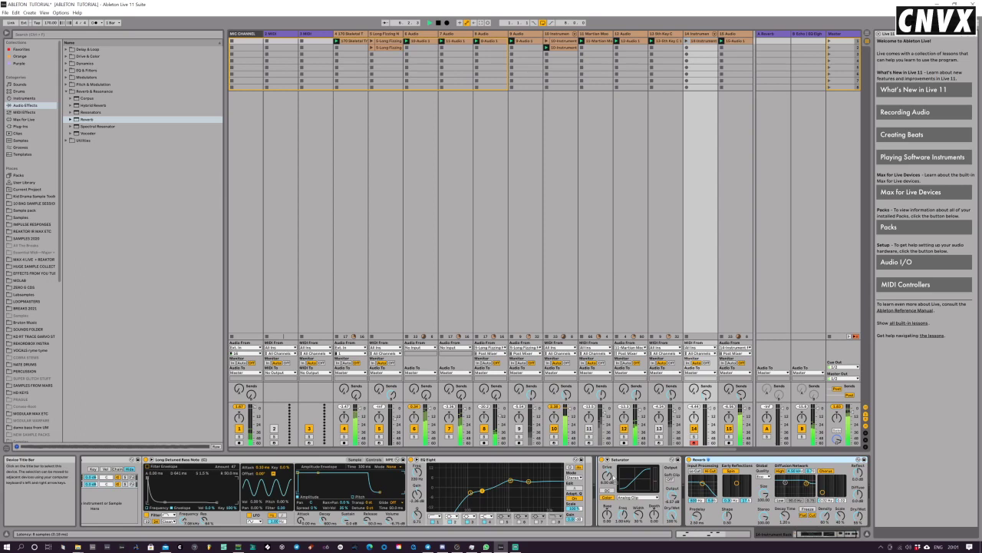
pyautogui.moveTo(614, 477); pyautogui.dragTo(612, 472)
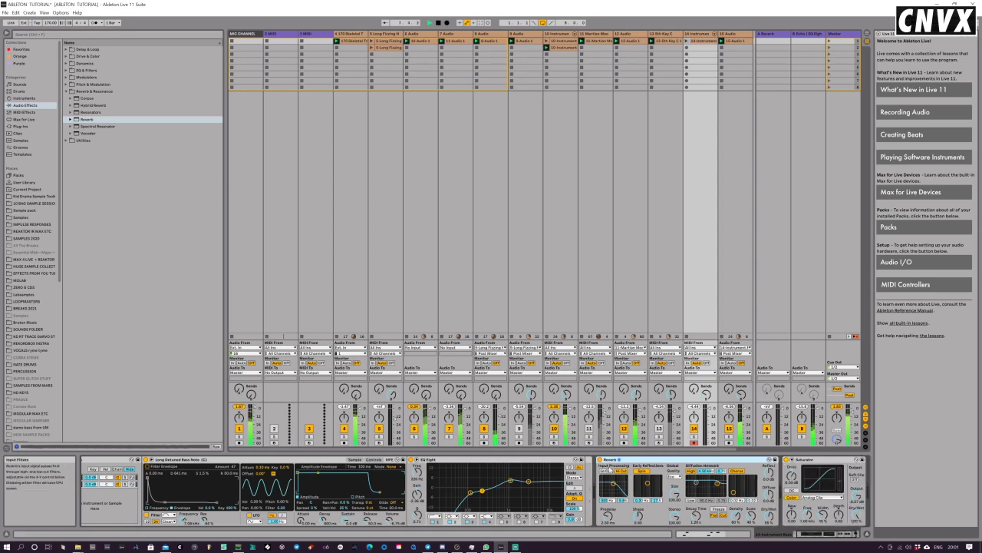
pyautogui.click(606, 471)
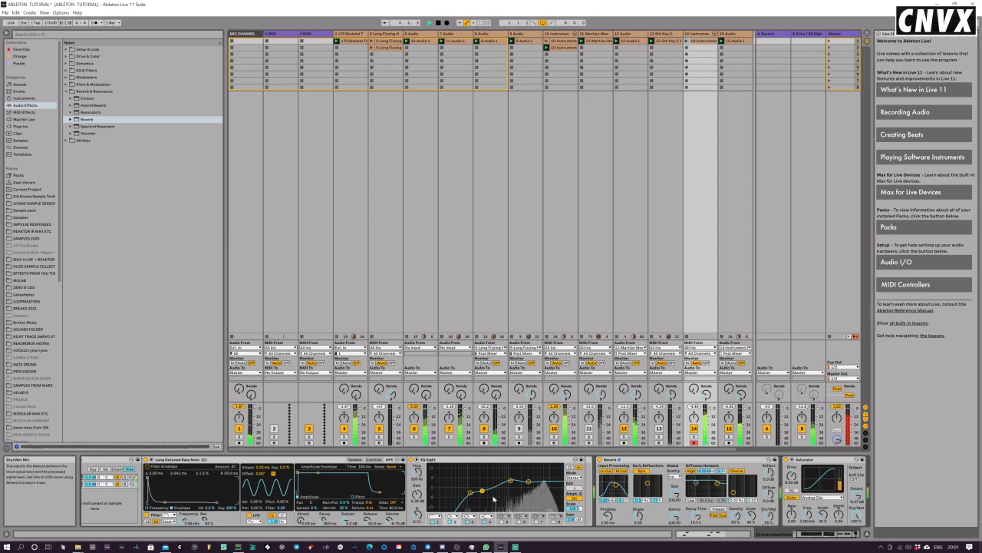
pyautogui.moveTo(696, 515); pyautogui.dragTo(696, 504)
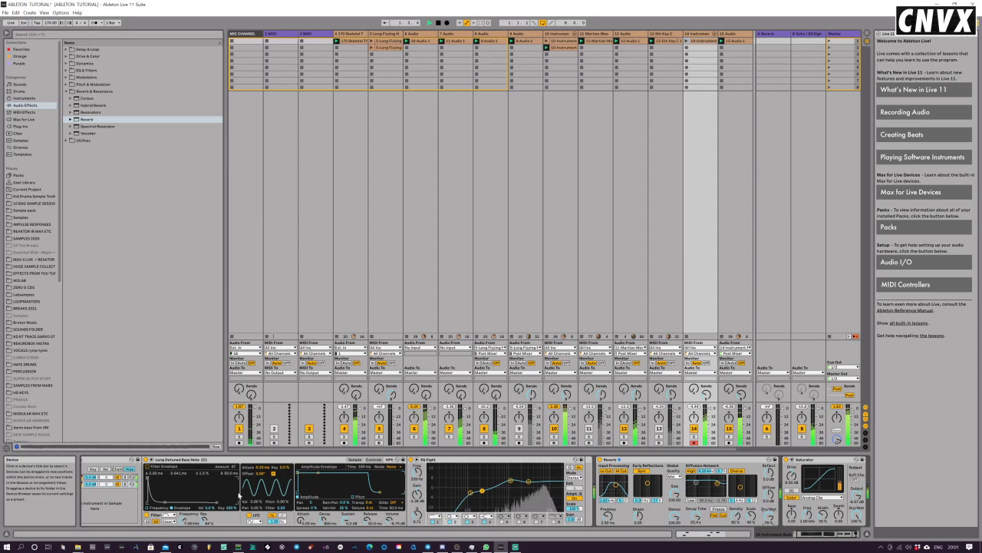
# Step: Lower the Simpler's cutoff, switch off the rack's first chain, and bring up the second chain's sample waveform
pyautogui.moveTo(184, 519)
pyautogui.mouseDown()
pyautogui.moveTo(184, 534)
pyautogui.moveTo(183, 526)
pyautogui.mouseUp()
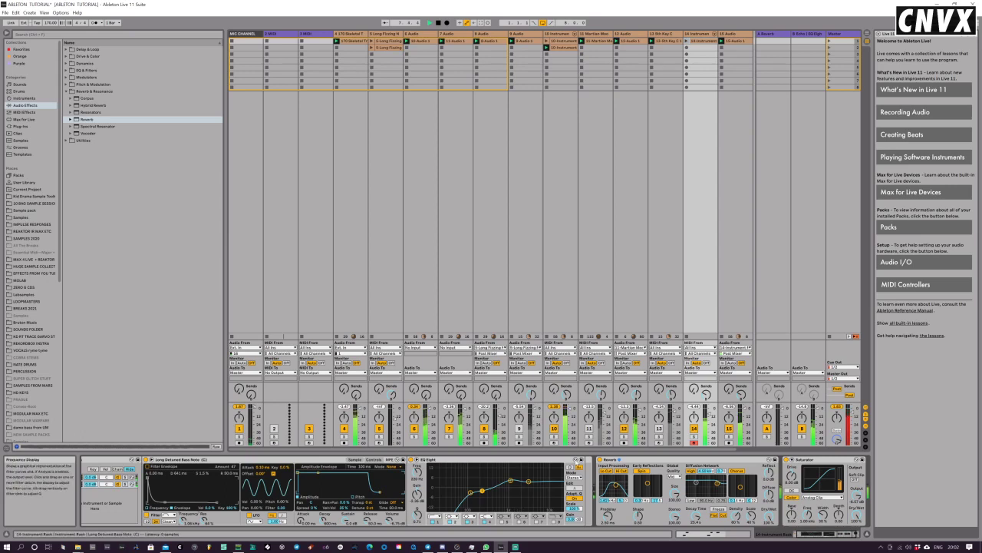
pyautogui.click(112, 462)
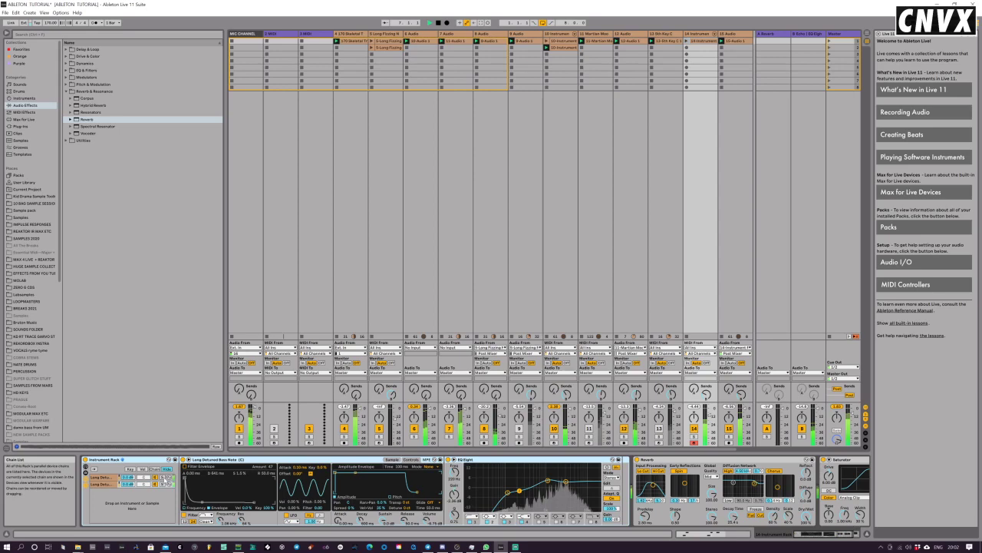
pyautogui.click(155, 478)
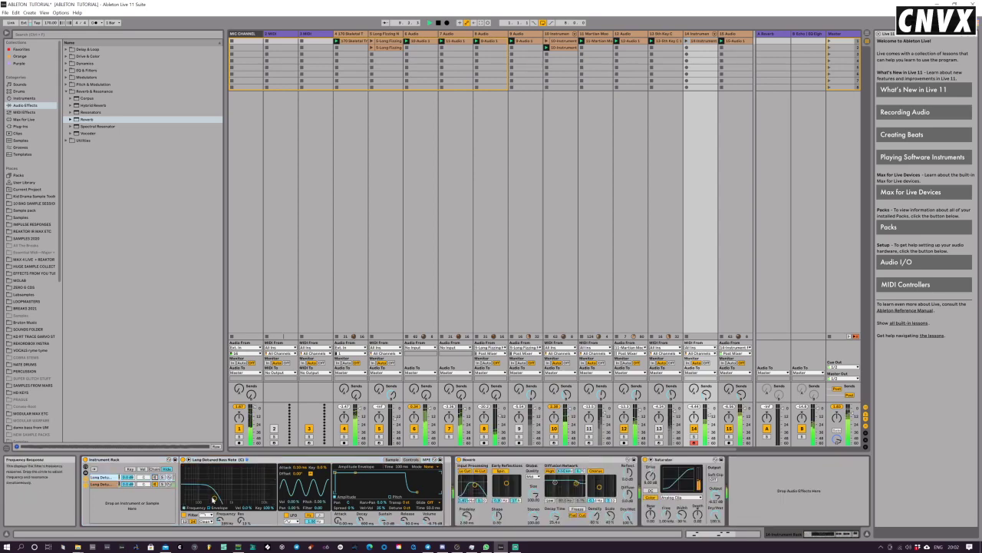
pyautogui.click(104, 484)
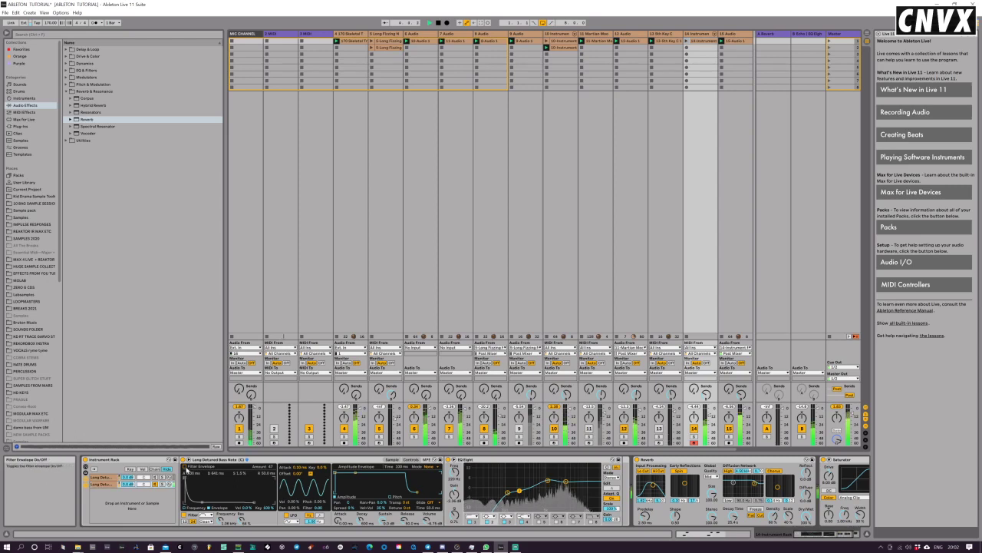
pyautogui.click(392, 459)
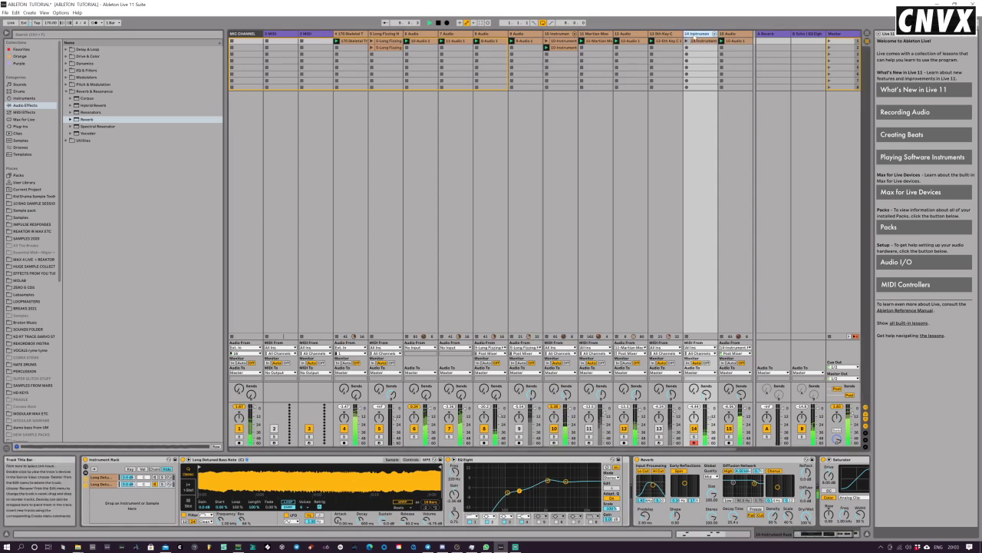
# Step: Delete the second bass rack track and its resampled audio track, and select the first bass rack on track 10
pyautogui.press('Delete')
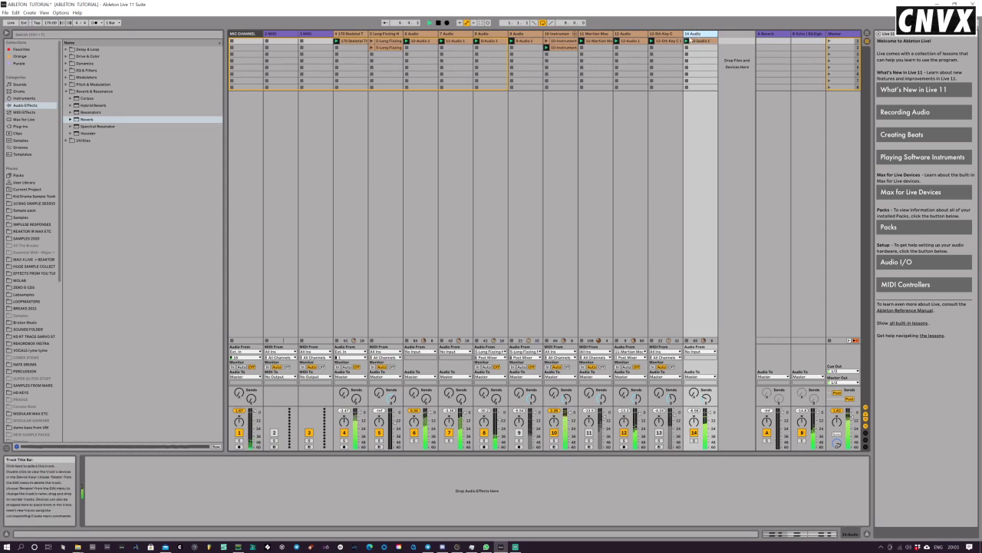
pyautogui.press('Delete')
pyautogui.click(601, 35)
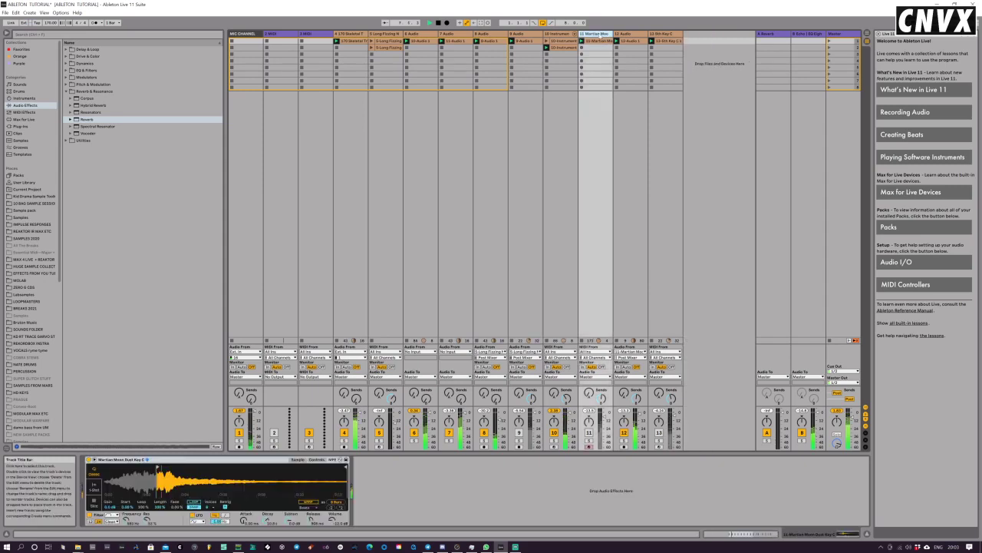
pyautogui.click(559, 55)
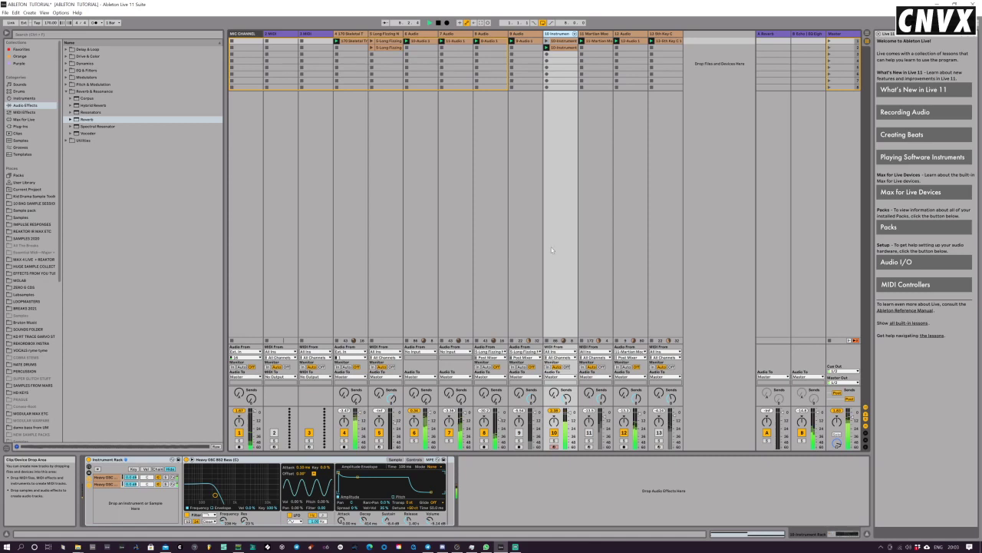
# Step: Delete the clip in track 10's second slot, record a new MIDI clip there, and set it playing
pyautogui.click(562, 49)
pyautogui.press('Delete')
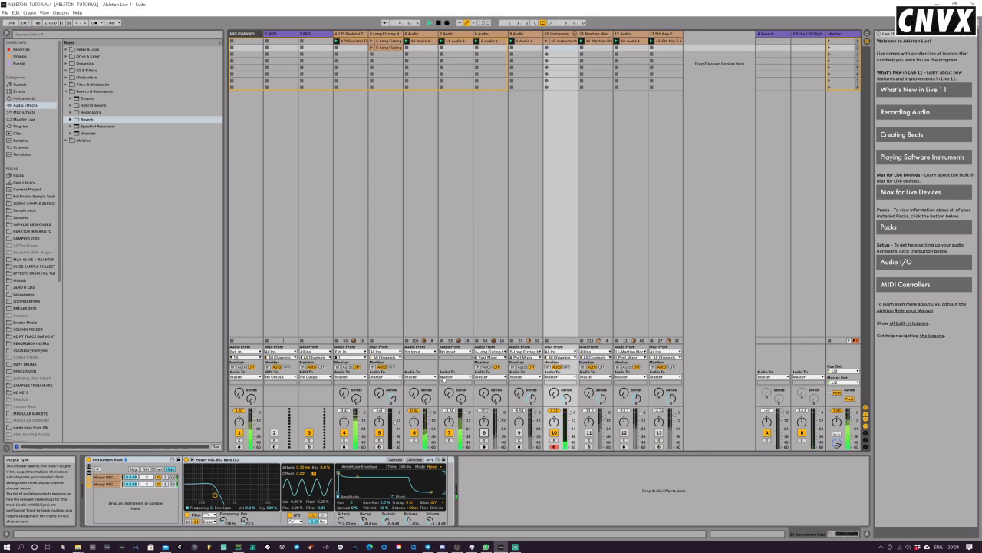
pyautogui.click(547, 49)
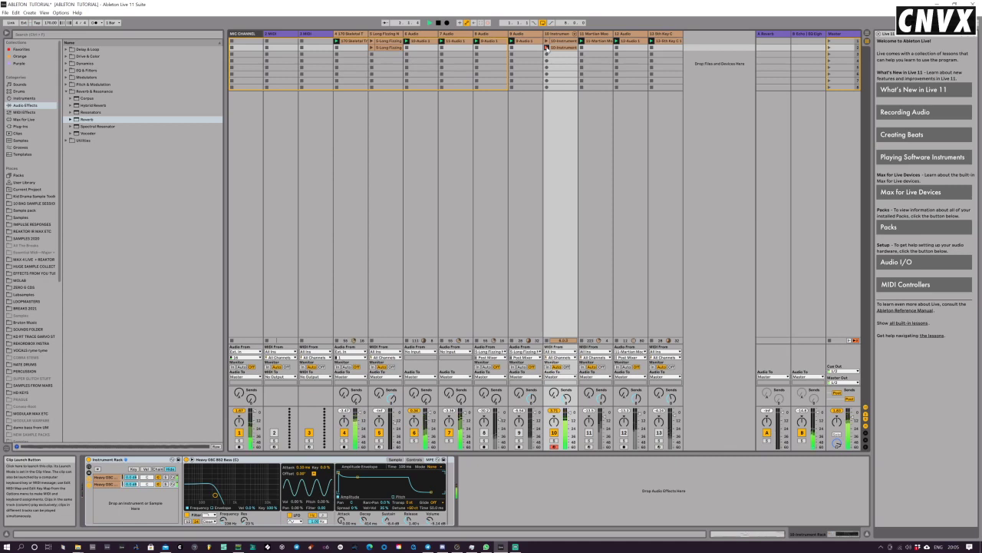
pyautogui.click(547, 47)
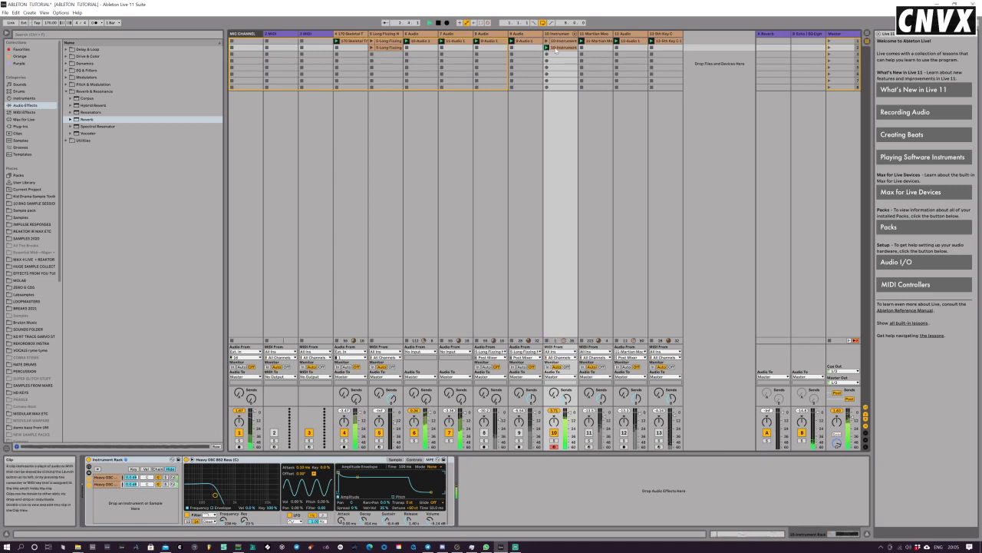
# Step: Shorten the new bass clip's loop to 8 bars and bring up the sample waveform in track 10's Simpler
pyautogui.doubleClick(558, 47)
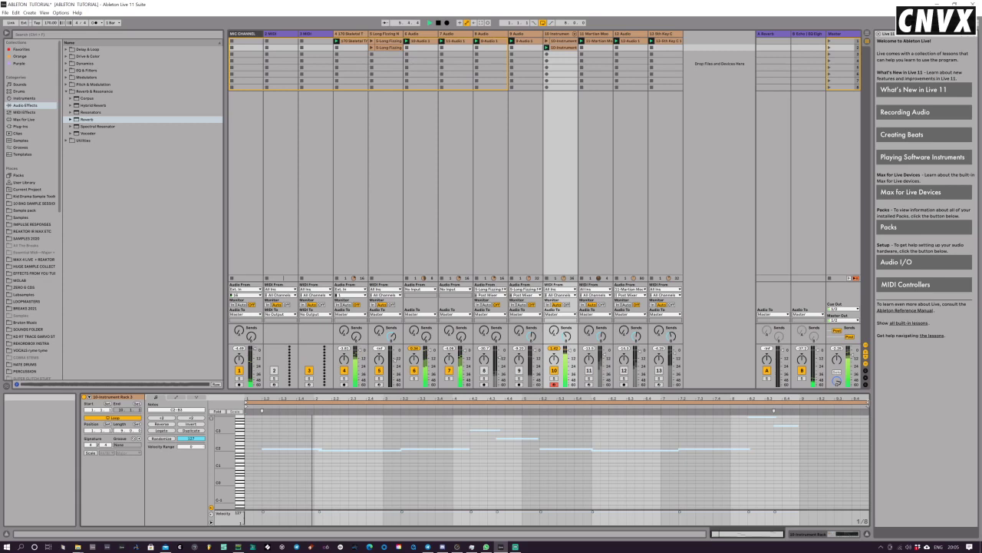
pyautogui.moveTo(868, 403); pyautogui.dragTo(799, 403)
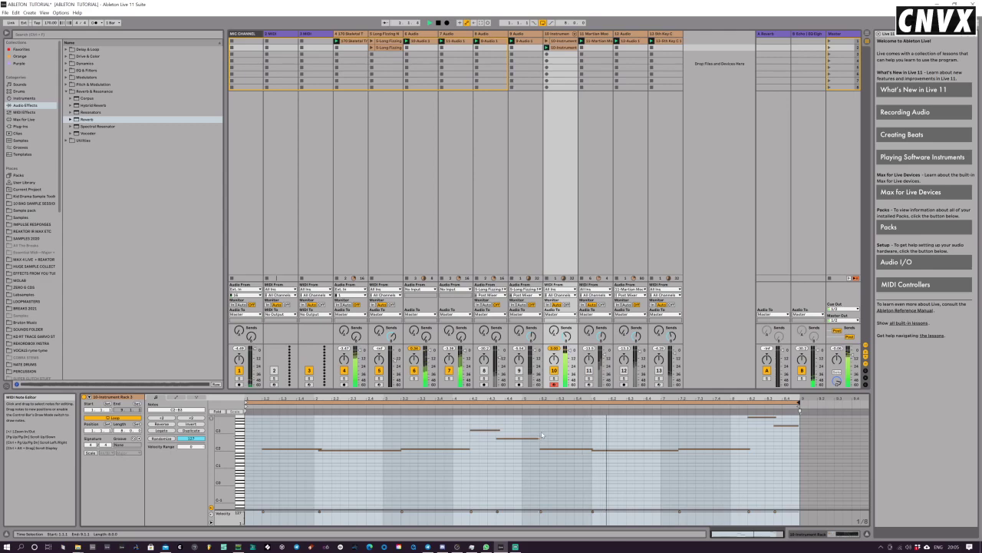
pyautogui.hotkey('shift', 'Tab')
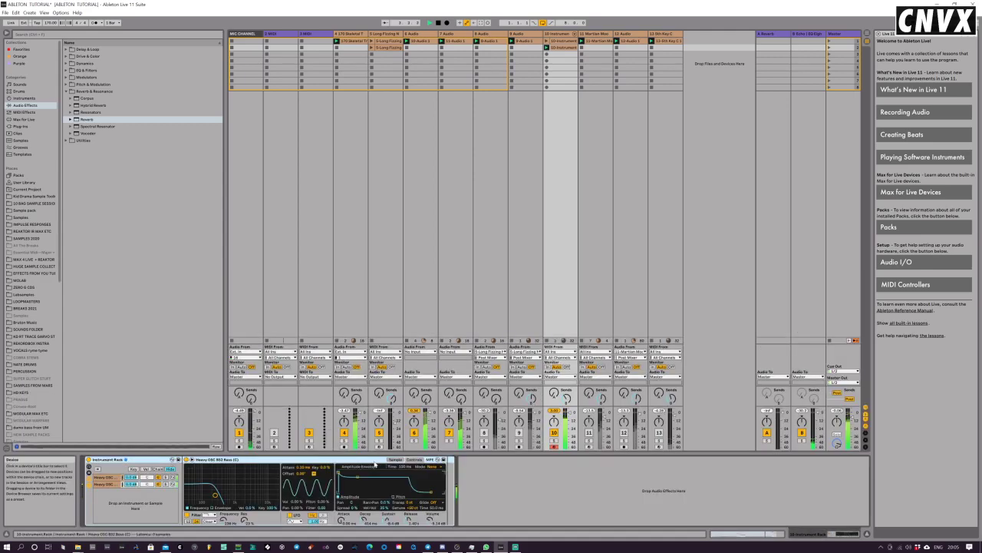
pyautogui.click(395, 459)
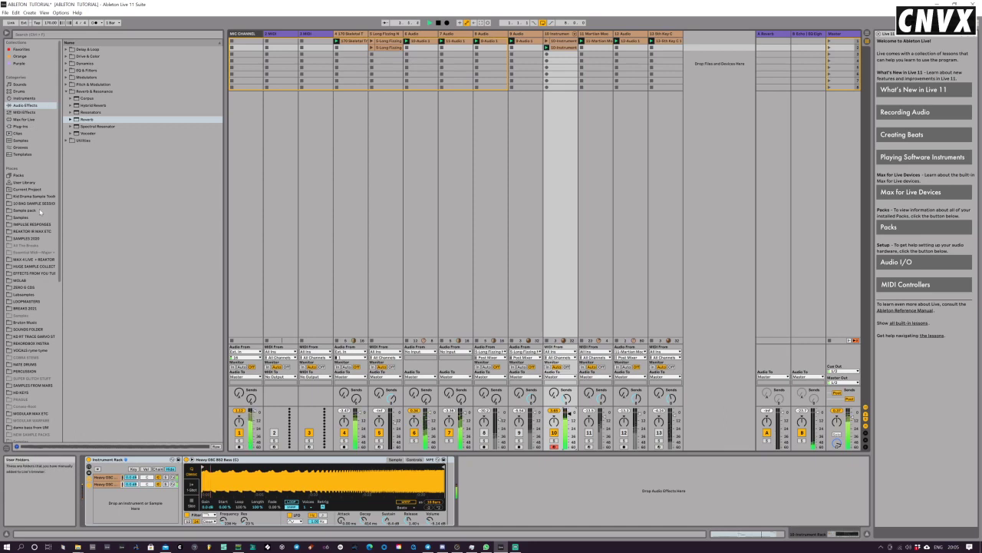
# Step: Add an empty Simpler from the instruments as a new MIDI track after track 13
pyautogui.click(23, 98)
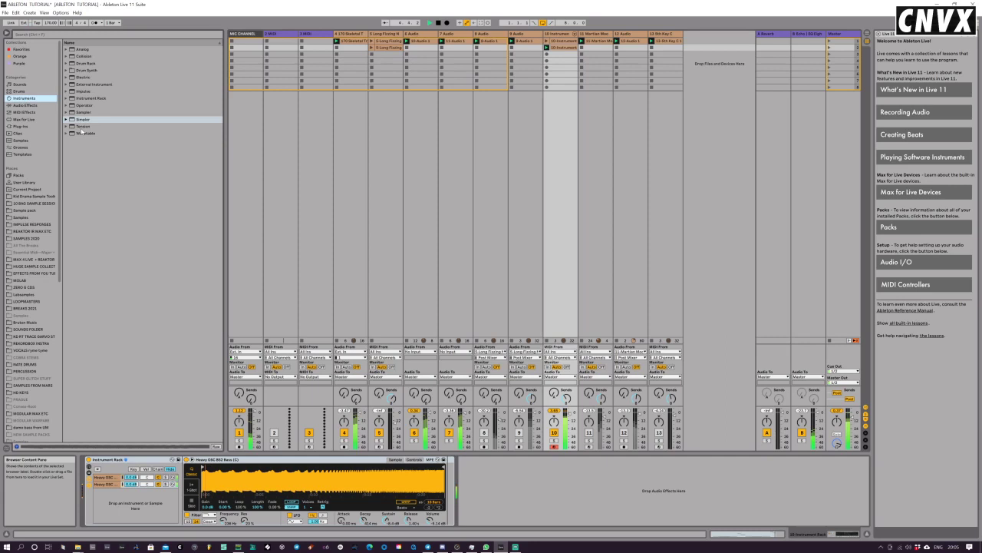
pyautogui.click(84, 120)
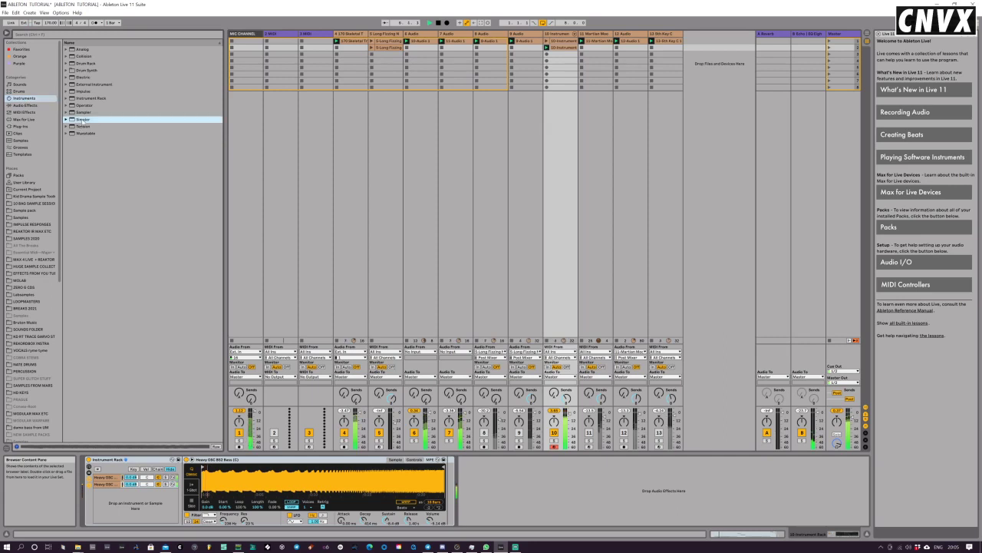
pyautogui.moveTo(83, 121); pyautogui.dragTo(693, 152)
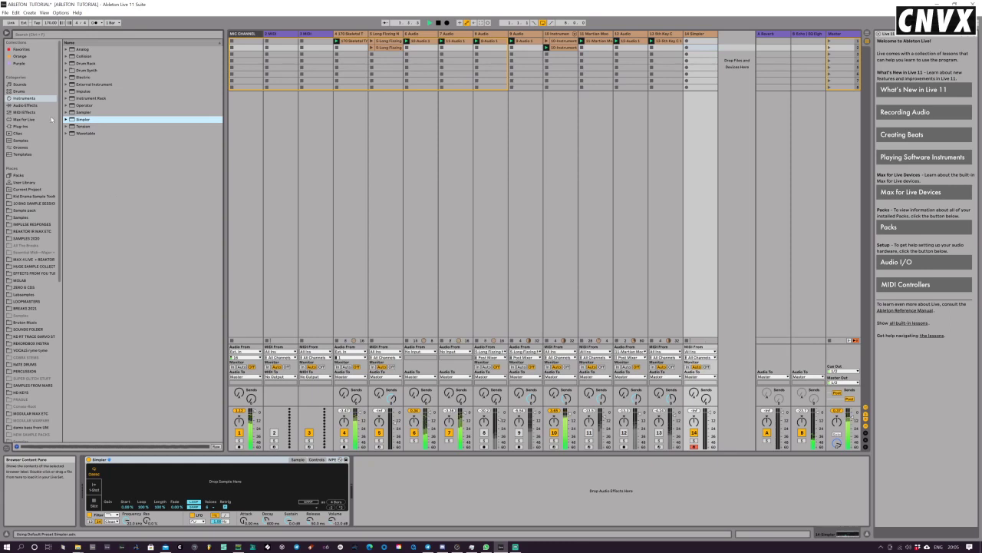
# Step: Audition samples in the STRINGS folder and load Opening Darkness Korg Tone (C).wav into track 14's Simpler
pyautogui.click(33, 203)
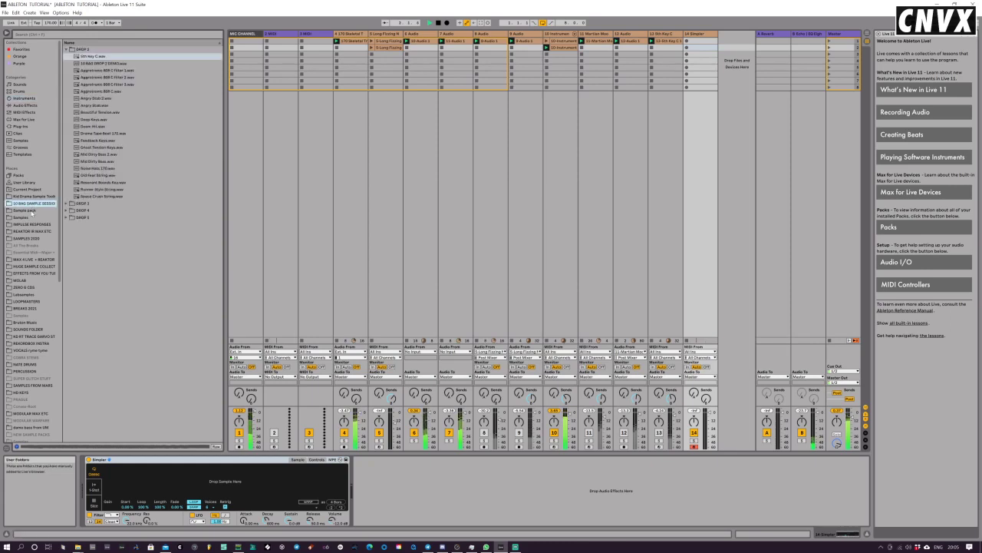
pyautogui.click(32, 195)
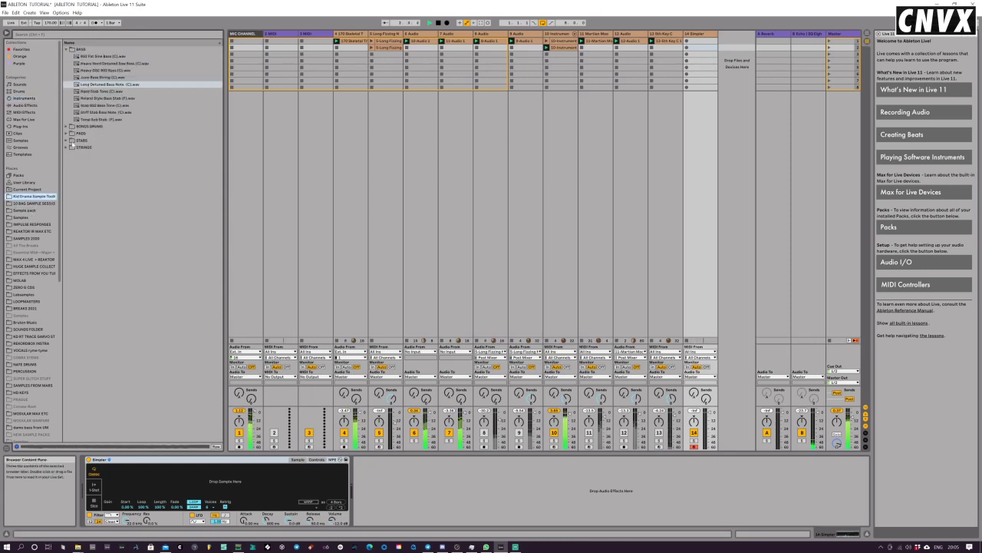
pyautogui.click(82, 147)
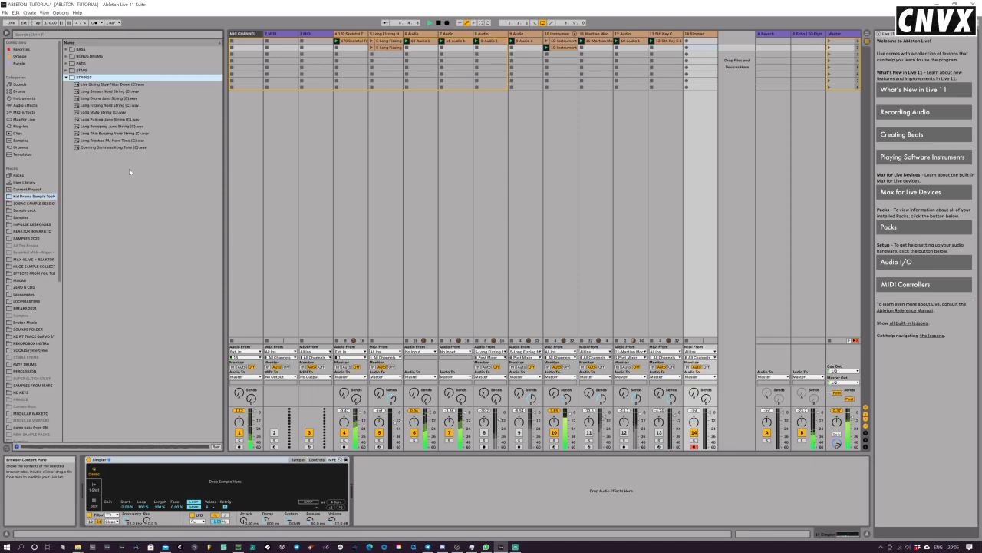
pyautogui.click(112, 119)
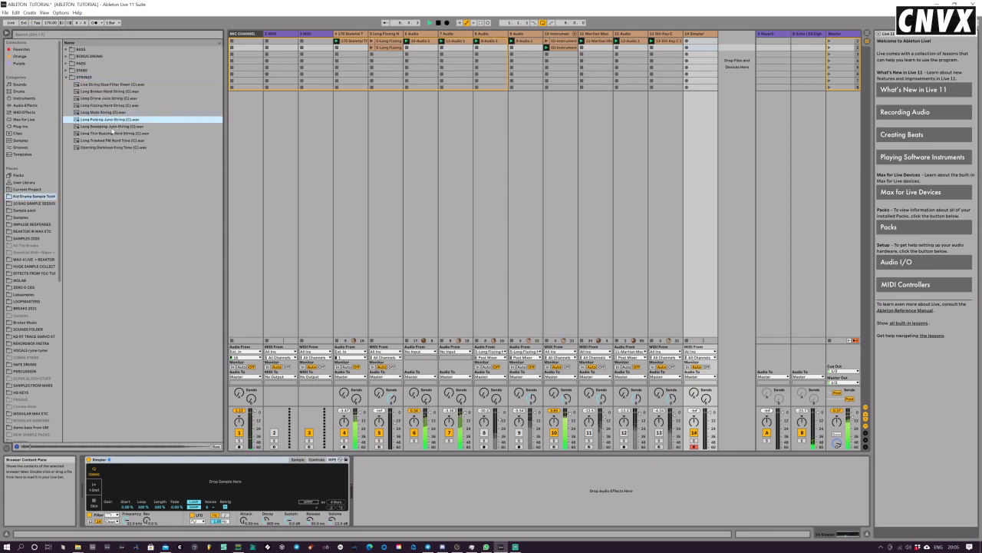
pyautogui.click(112, 133)
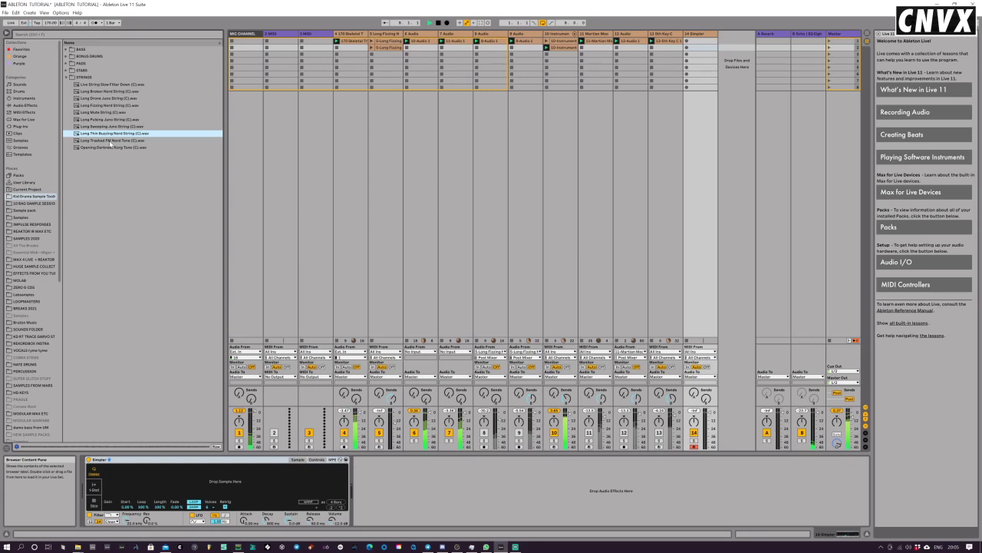
pyautogui.click(109, 142)
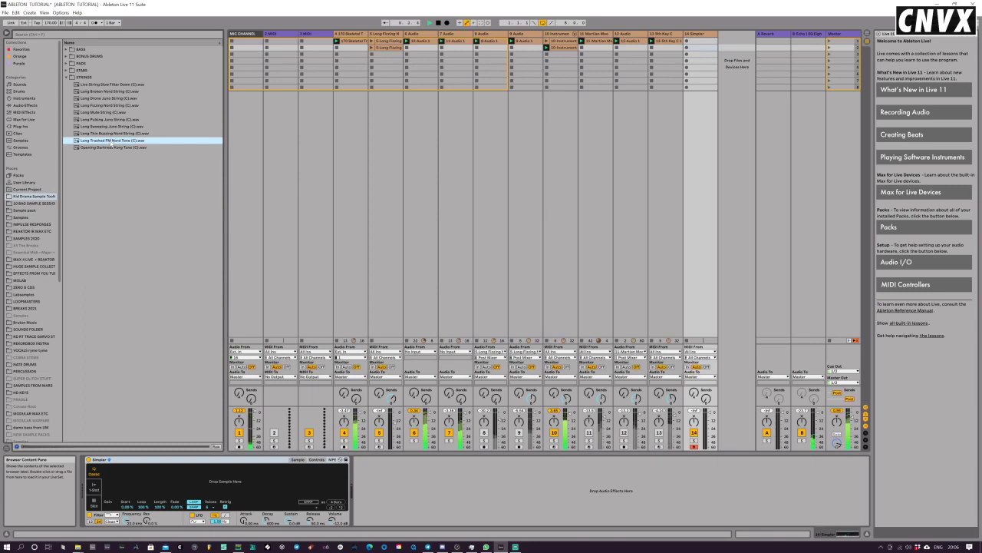
pyautogui.press('Down')
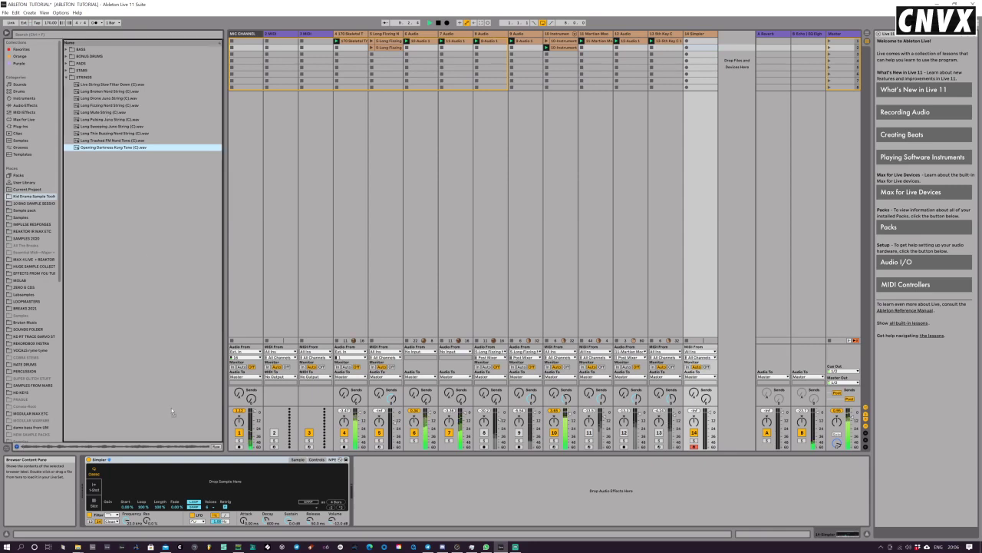
pyautogui.moveTo(171, 410); pyautogui.dragTo(165, 490)
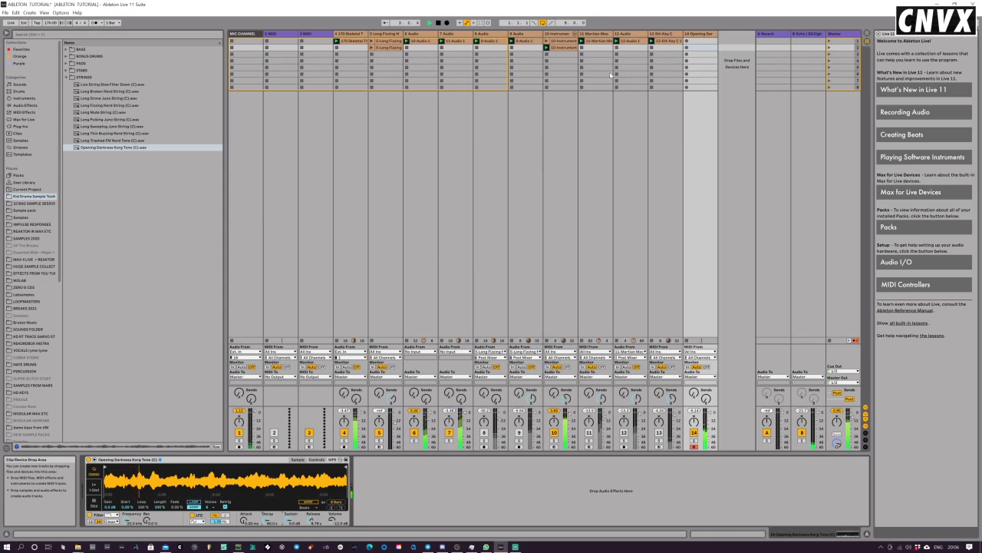
# Step: Record a MIDI clip in track 14's first slot and duplicate the track
pyautogui.click(686, 42)
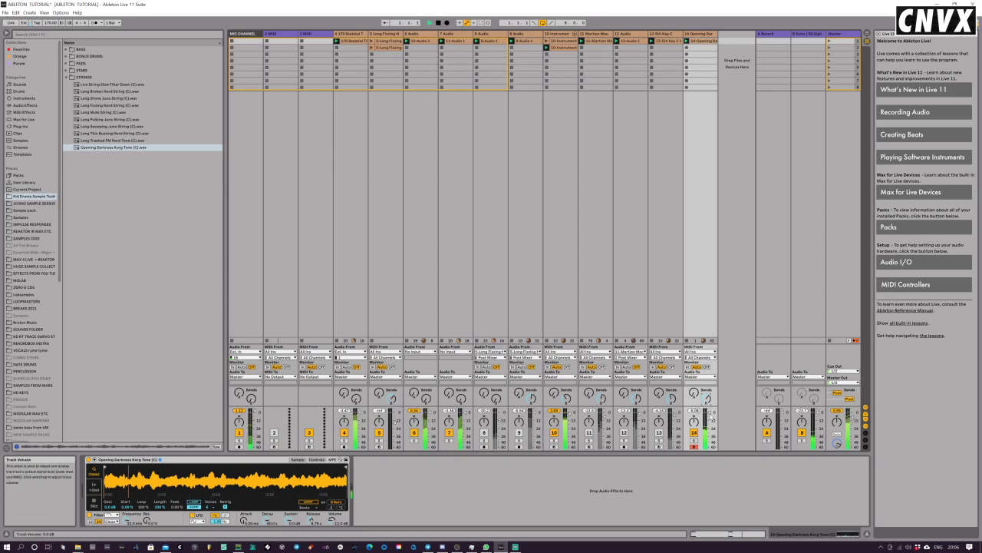
pyautogui.rightClick(707, 34)
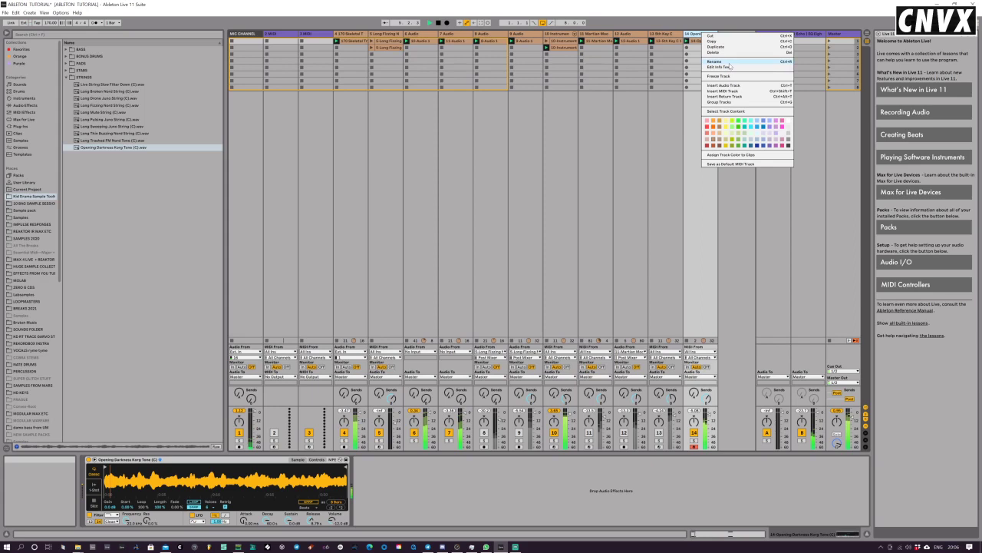
pyautogui.click(715, 46)
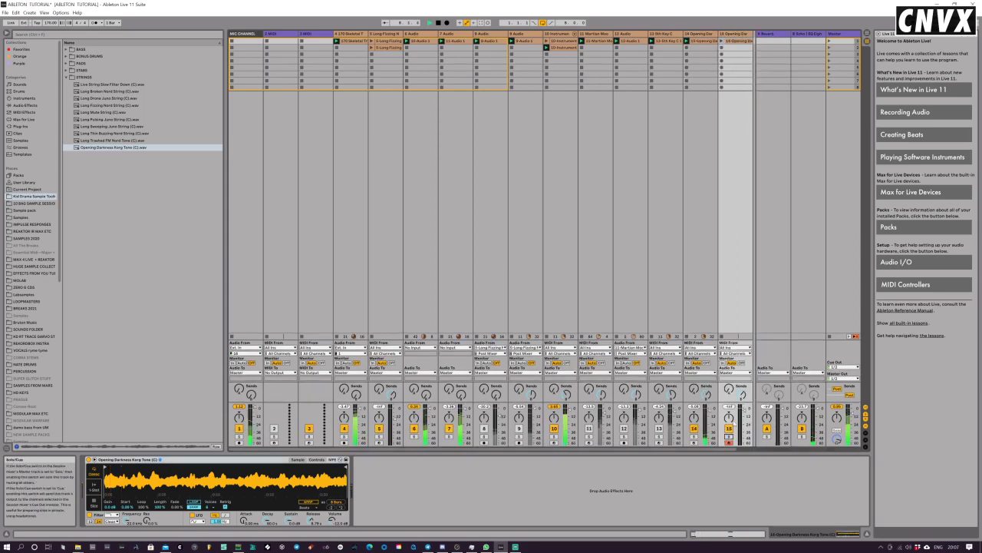
# Step: Adjust track 15's send to return B, replace its Simpler sample with Long Sweeping Juno String (C).wav, and adjust the release
pyautogui.click(725, 227)
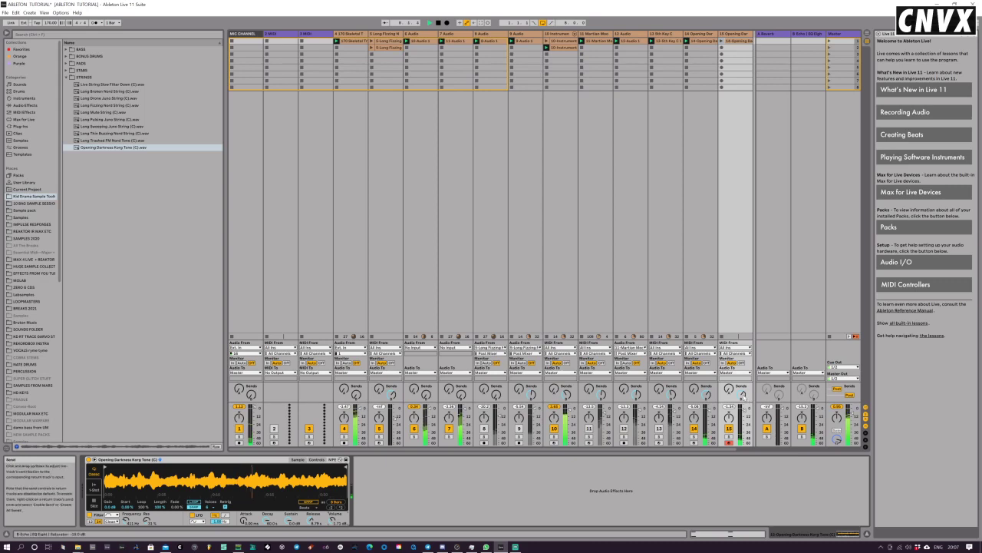
pyautogui.moveTo(743, 398); pyautogui.dragTo(743, 395)
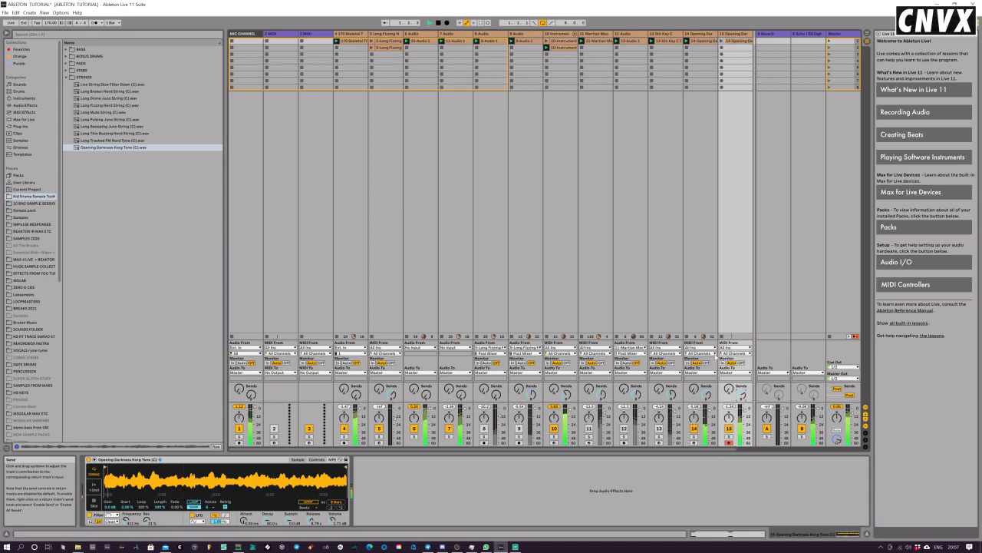
pyautogui.click(107, 126)
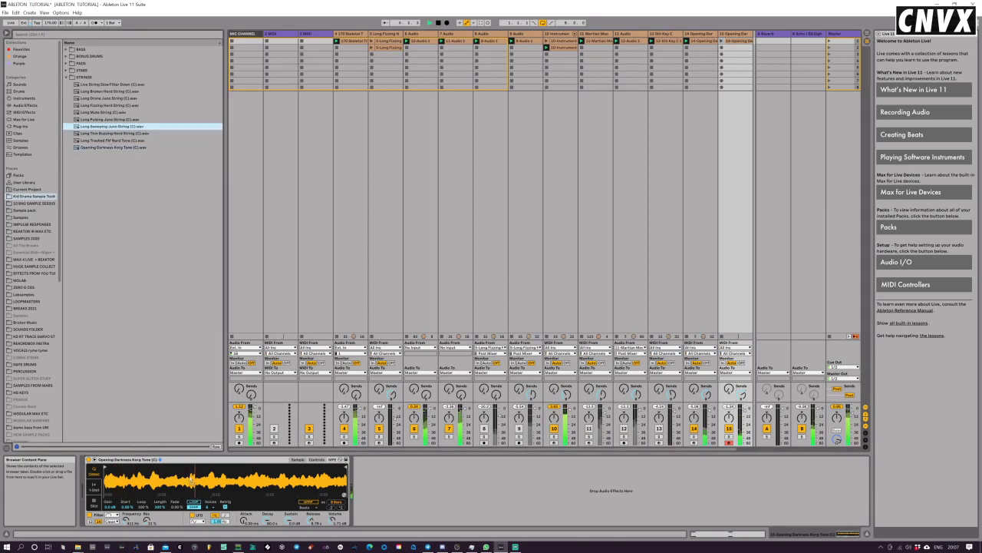
pyautogui.press('Return')
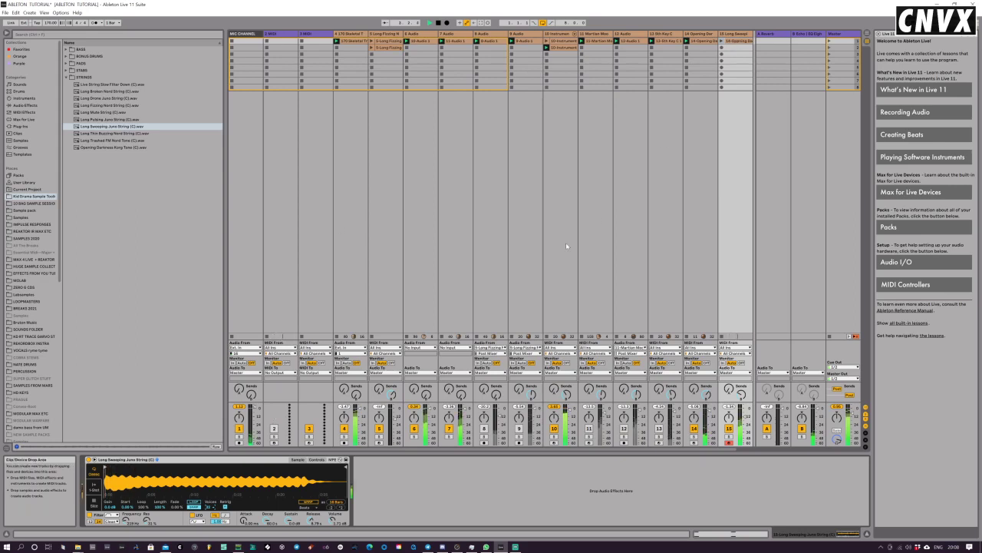
pyautogui.moveTo(311, 521); pyautogui.dragTo(311, 510)
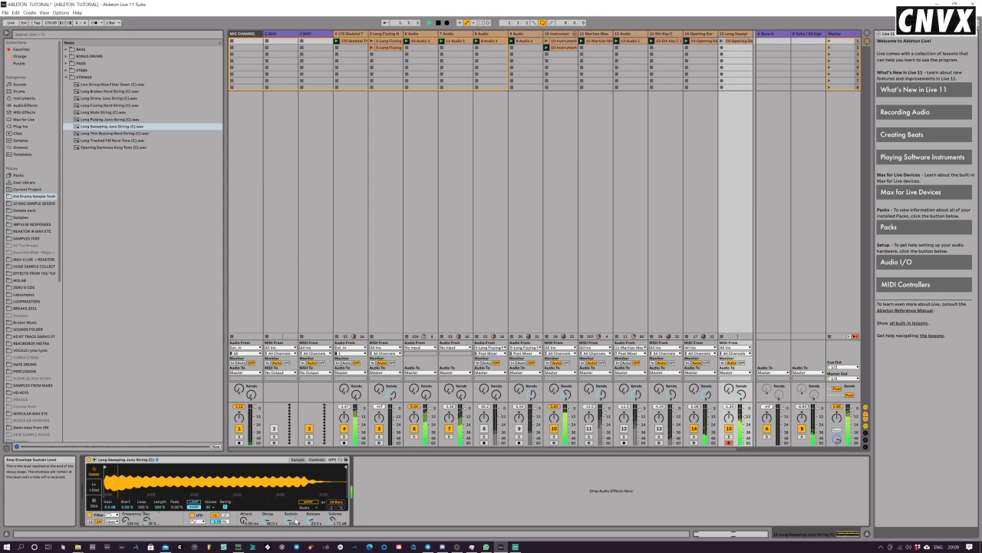
# Step: Delete the copied clip from track 15's first slot, record a new MIDI clip there, and set it playing
pyautogui.hotkey('shift', 'Tab')
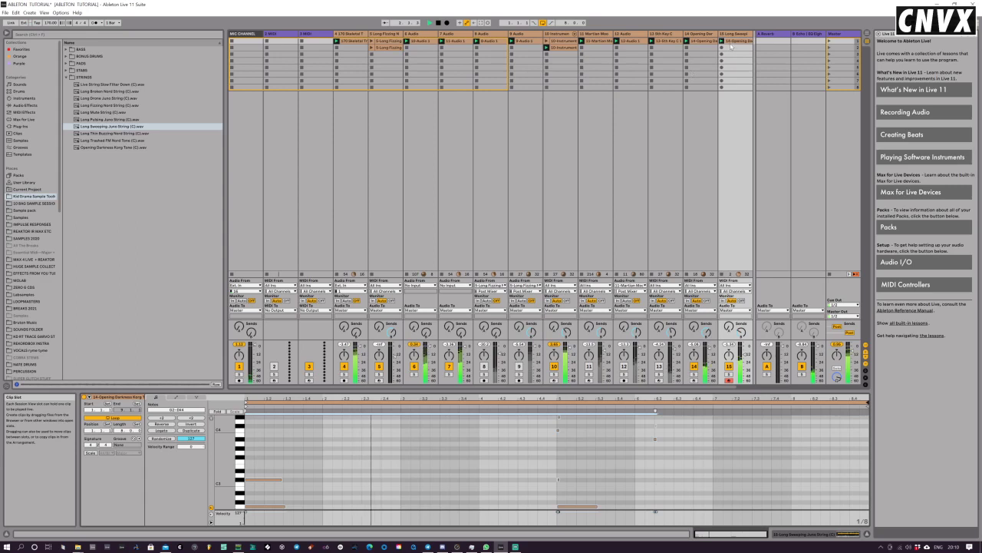
pyautogui.press('Delete')
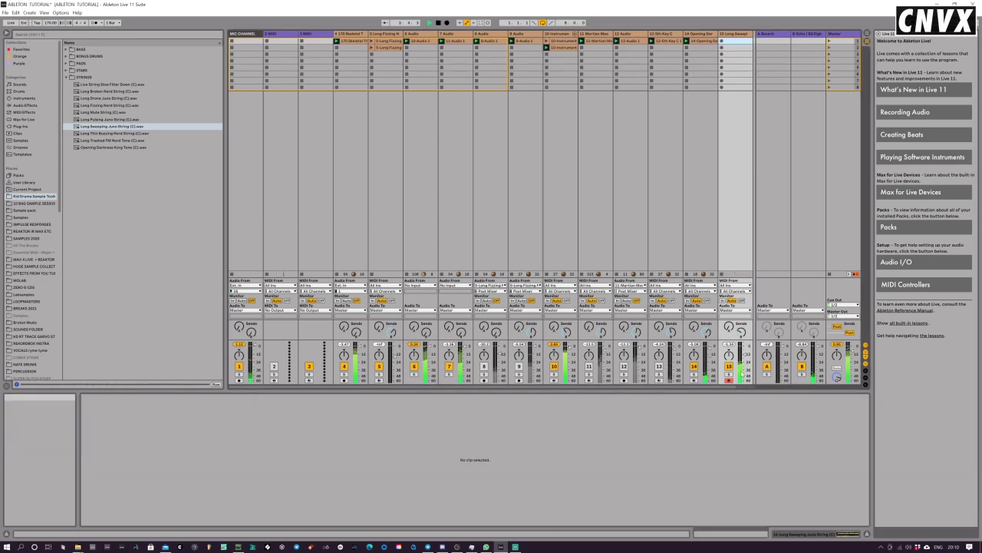
pyautogui.hotkey('ctrl', 'z')
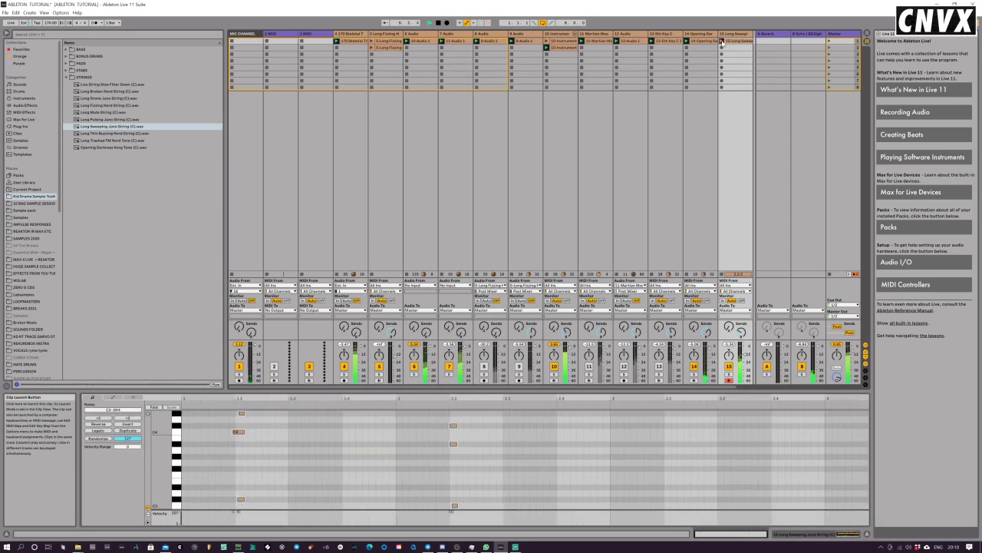
pyautogui.click(721, 41)
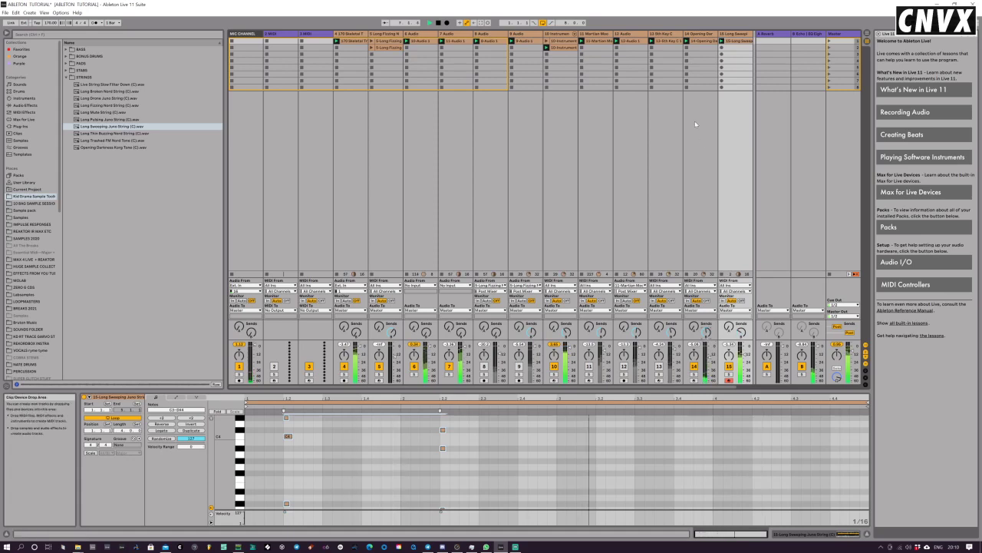
# Step: Replace track 15's Simpler sample with The Phasekeeper String C.wav from the DROP 3 folder, and delete the track's first clip
pyautogui.click(736, 35)
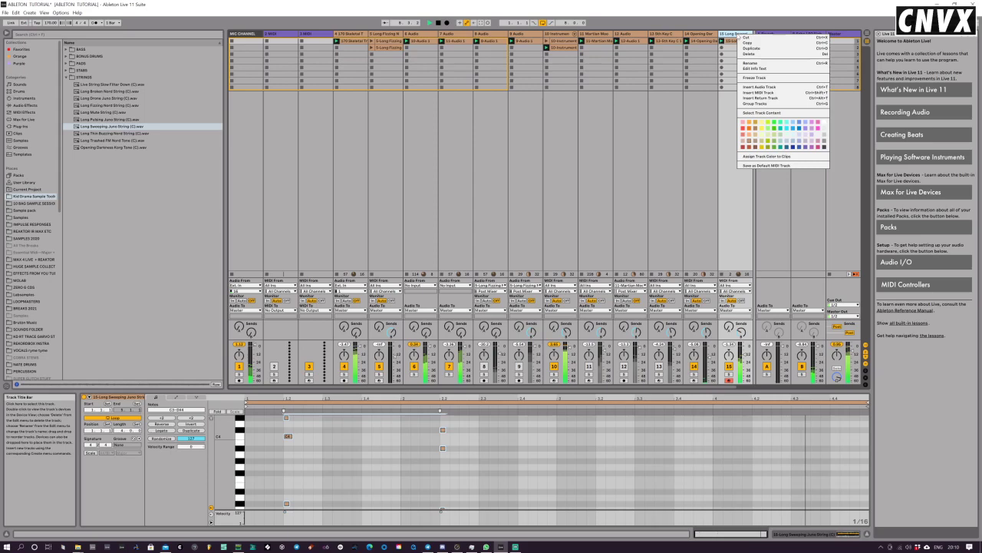
pyautogui.click(735, 56)
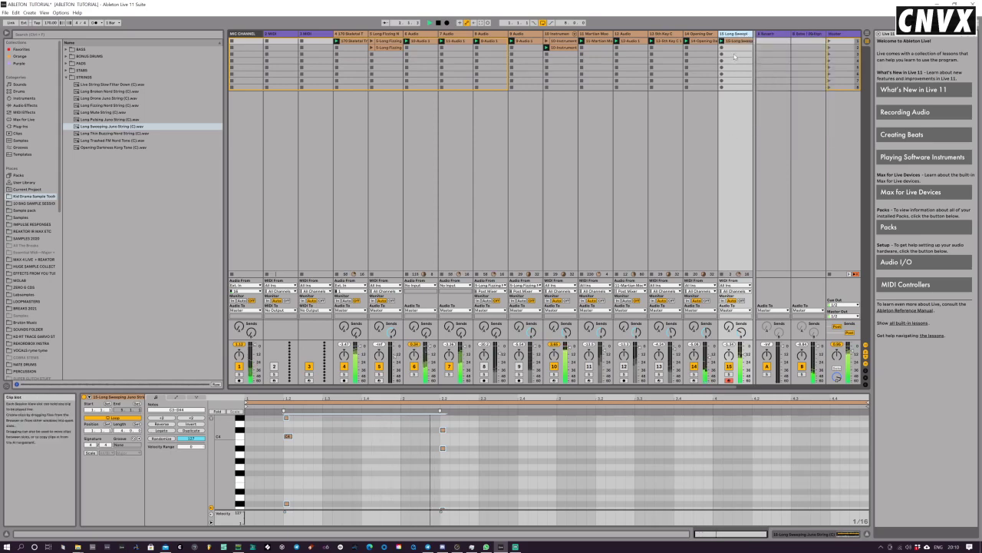
pyautogui.click(804, 533)
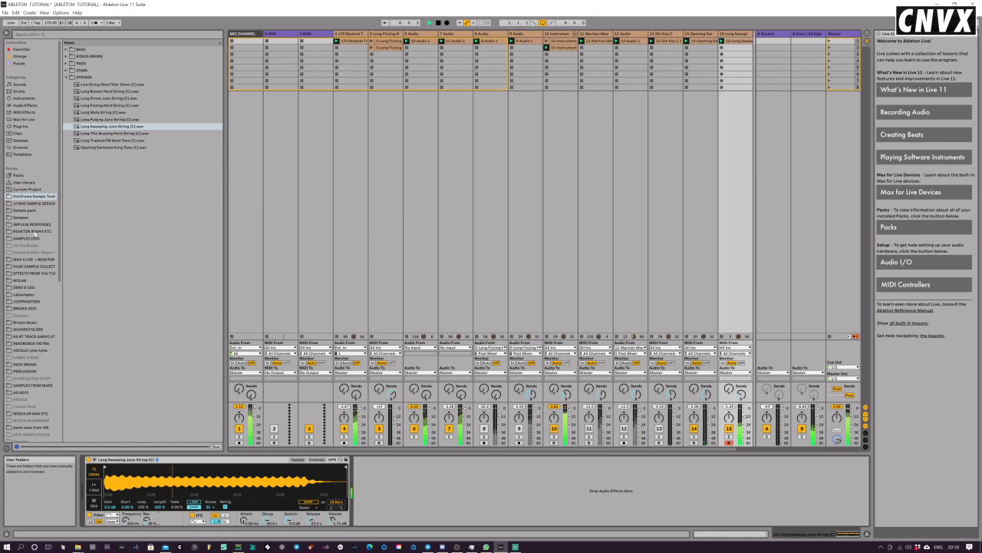
pyautogui.click(34, 202)
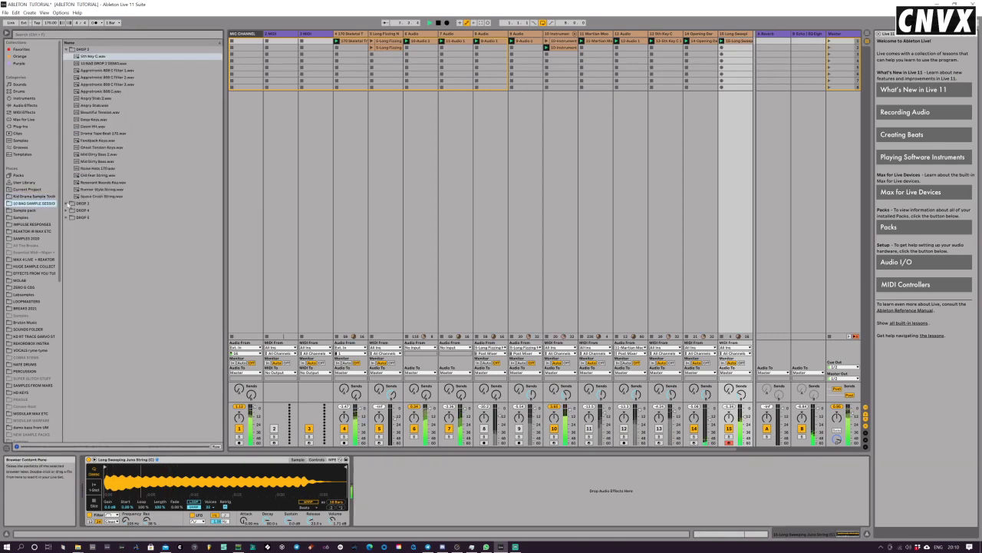
pyautogui.click(67, 204)
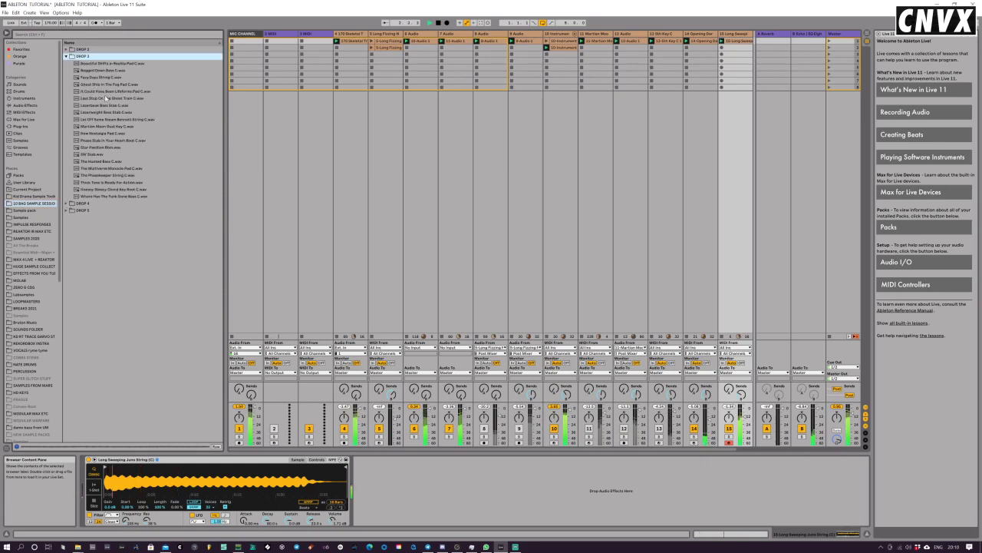
pyautogui.click(108, 175)
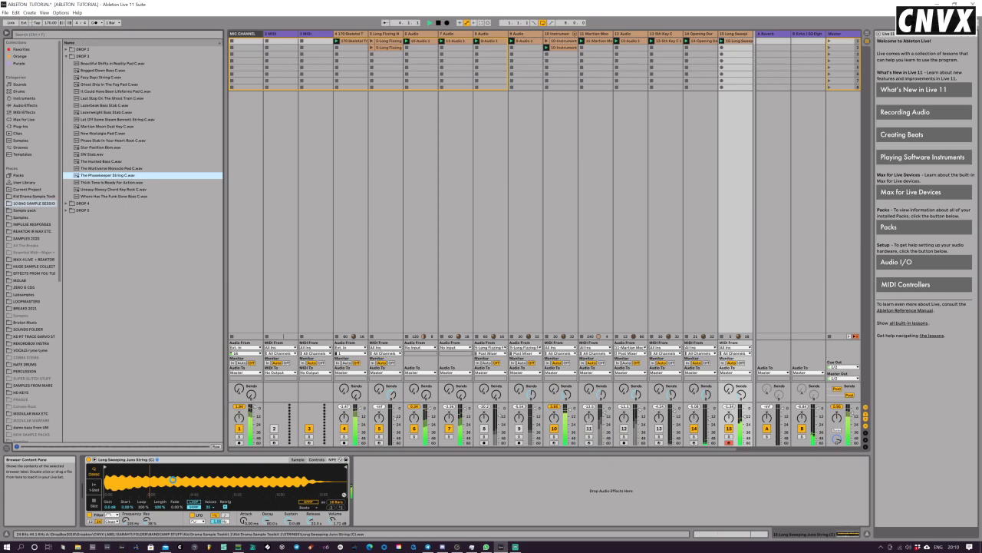
pyautogui.moveTo(107, 175); pyautogui.dragTo(136, 471)
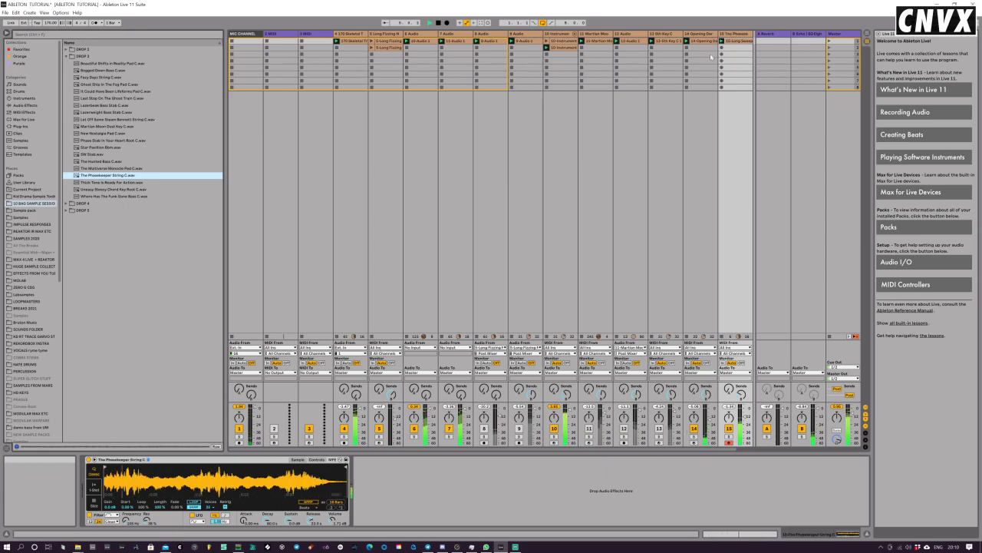
pyautogui.click(737, 42)
pyautogui.press('Delete')
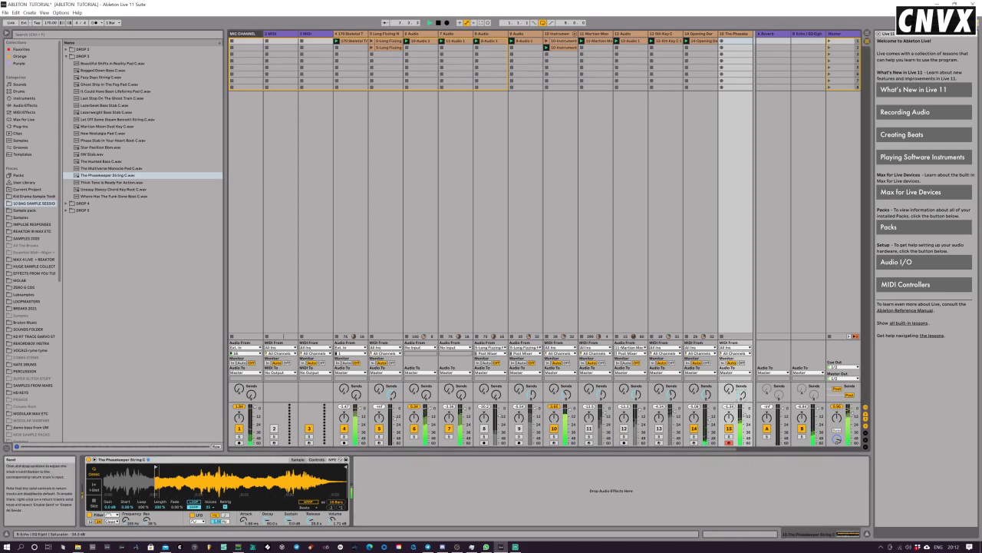
# Step: Adjust track 15's send to return B, and tweak its Simpler's release, sample start and sustain
pyautogui.moveTo(743, 395); pyautogui.dragTo(743, 384)
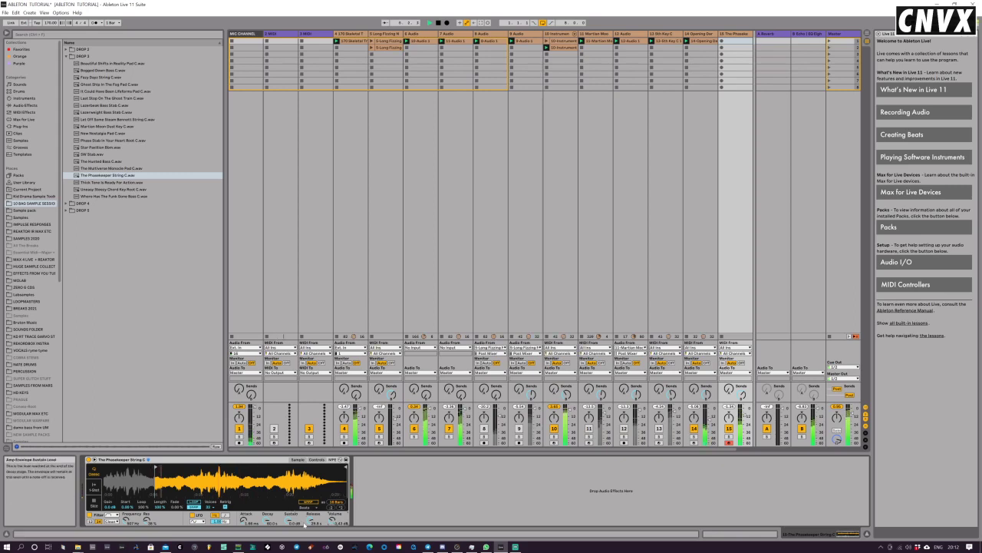
pyautogui.moveTo(311, 520); pyautogui.dragTo(311, 524)
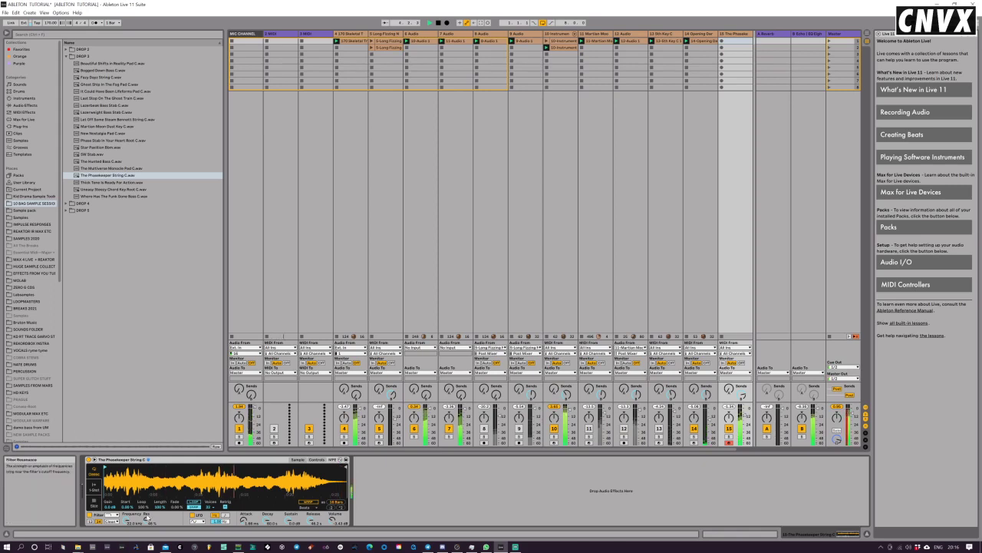
pyautogui.moveTo(105, 467); pyautogui.dragTo(124, 467)
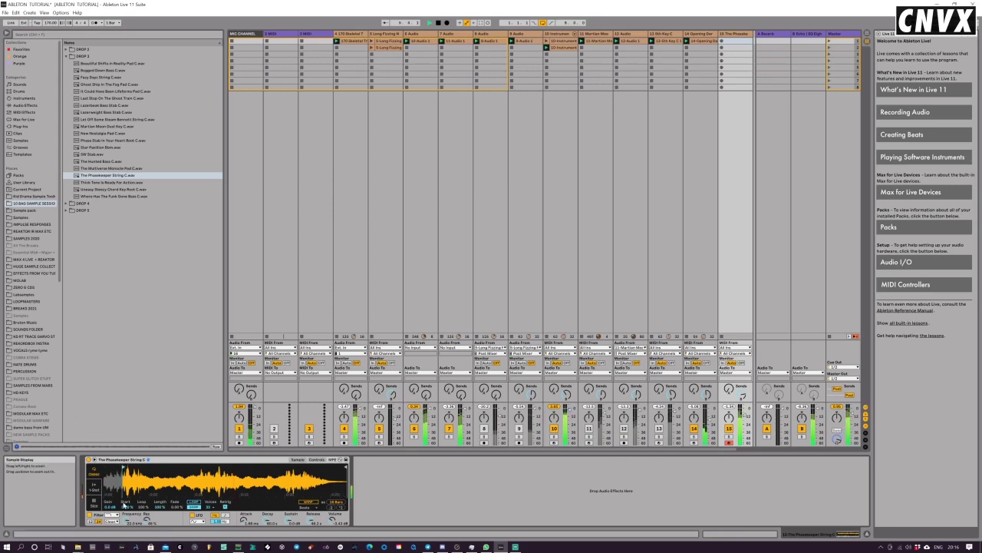
pyautogui.moveTo(293, 516); pyautogui.dragTo(292, 529)
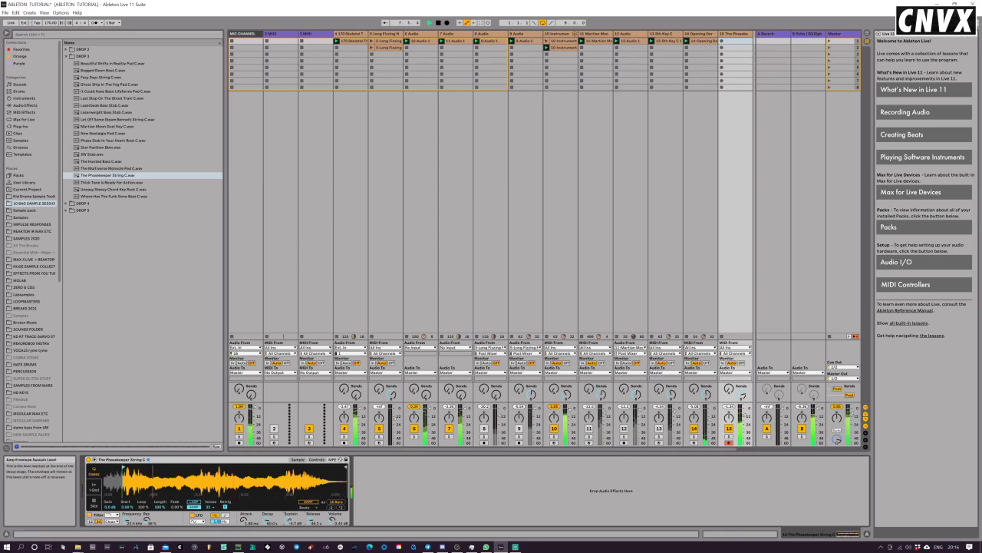
# Step: Refine the amp envelope of track 15's Simpler and adjust its filter frequency
pyautogui.moveTo(314, 520); pyautogui.dragTo(314, 500)
pyautogui.moveTo(248, 521); pyautogui.dragTo(247, 525)
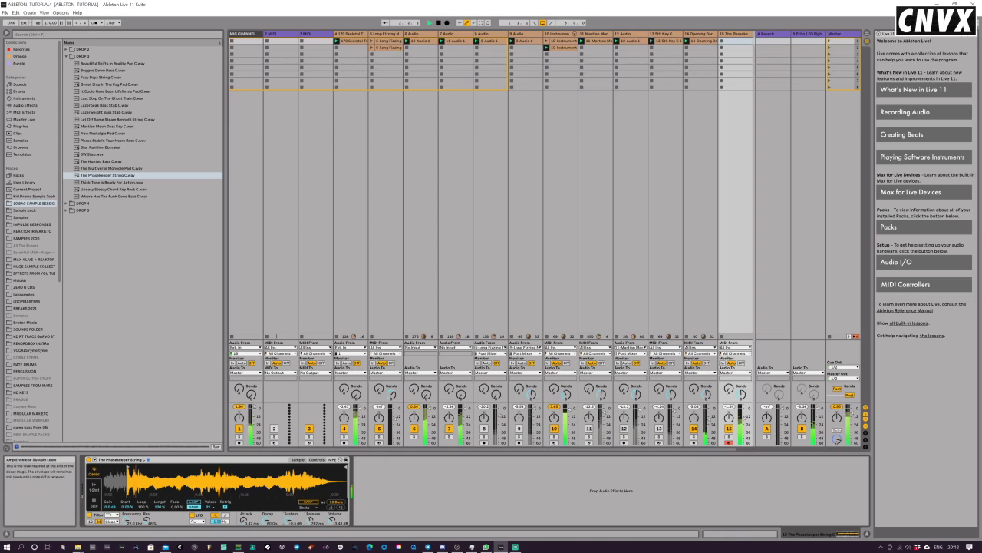
pyautogui.moveTo(288, 520); pyautogui.dragTo(311, 489)
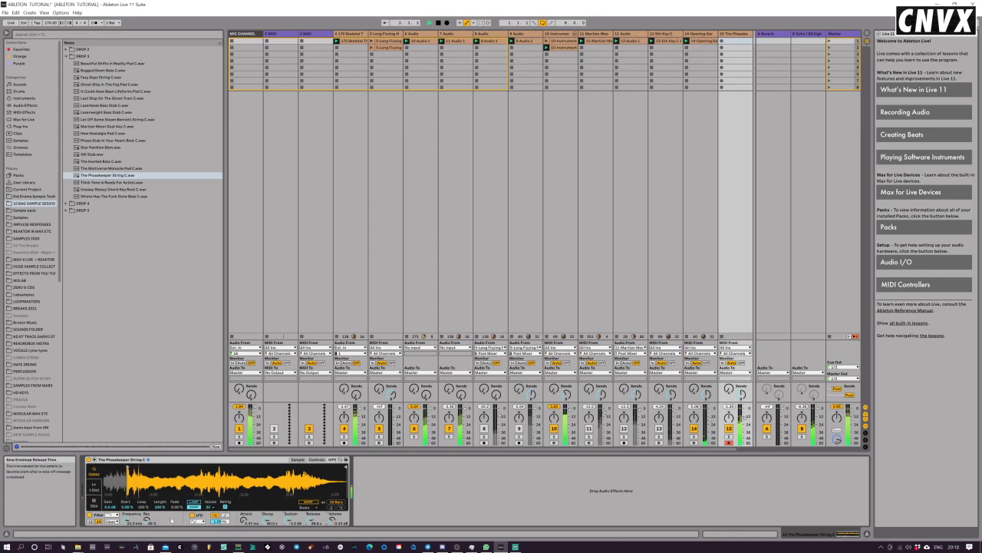
pyautogui.moveTo(135, 519)
pyautogui.mouseDown()
pyautogui.moveTo(135, 537)
pyautogui.moveTo(135, 518)
pyautogui.mouseUp()
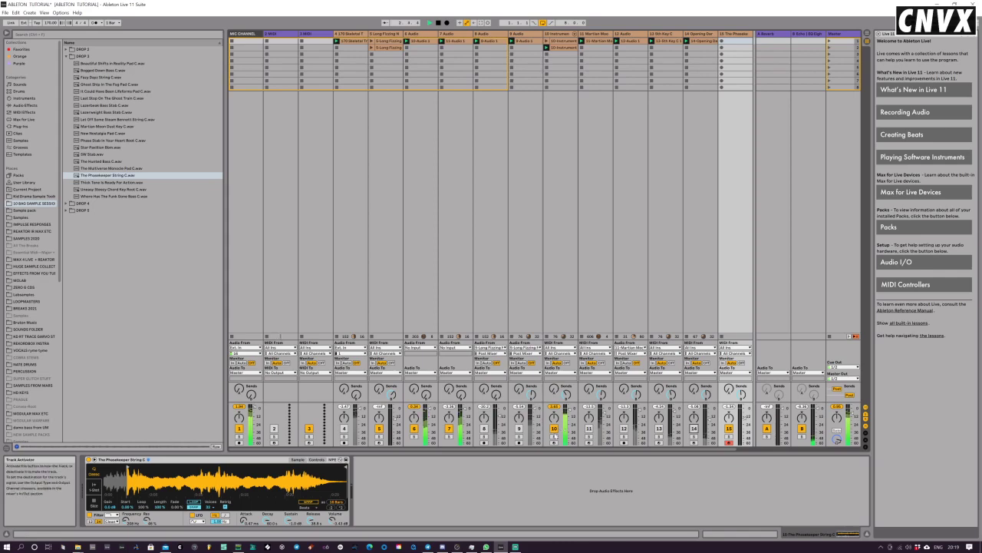
# Step: Audition the drum layers by deactivating track 7, activating tracks 6 and 4, and reactivating track 7
pyautogui.click(475, 128)
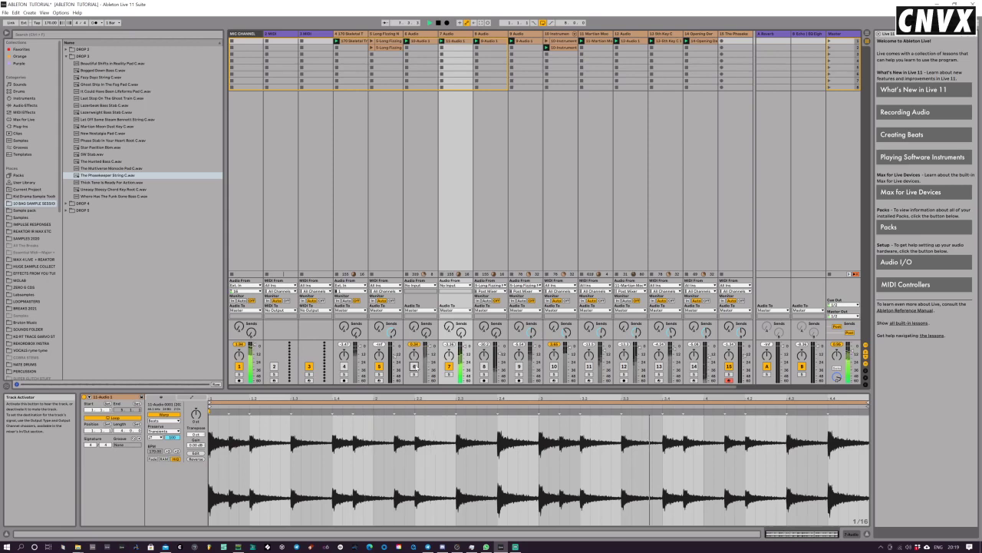
pyautogui.click(449, 366)
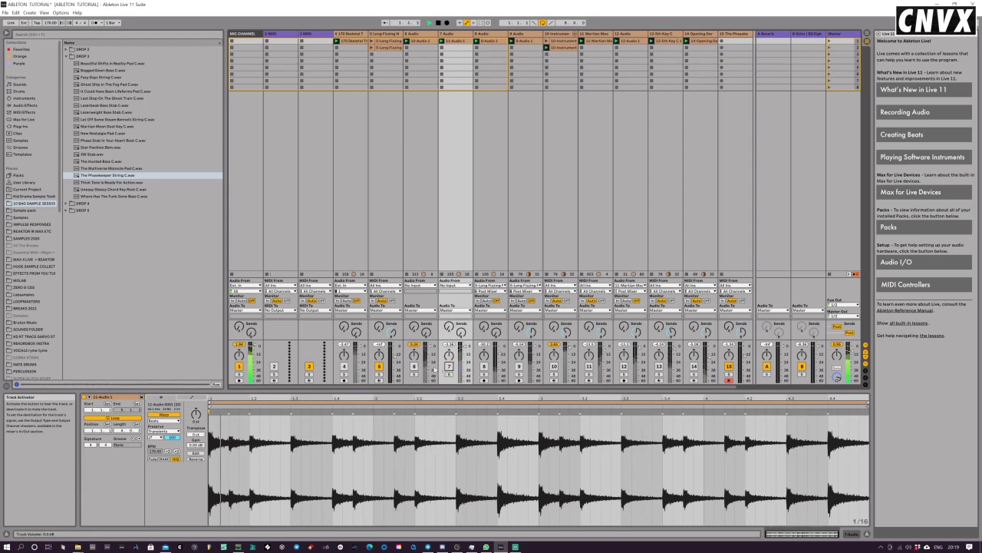
pyautogui.click(415, 366)
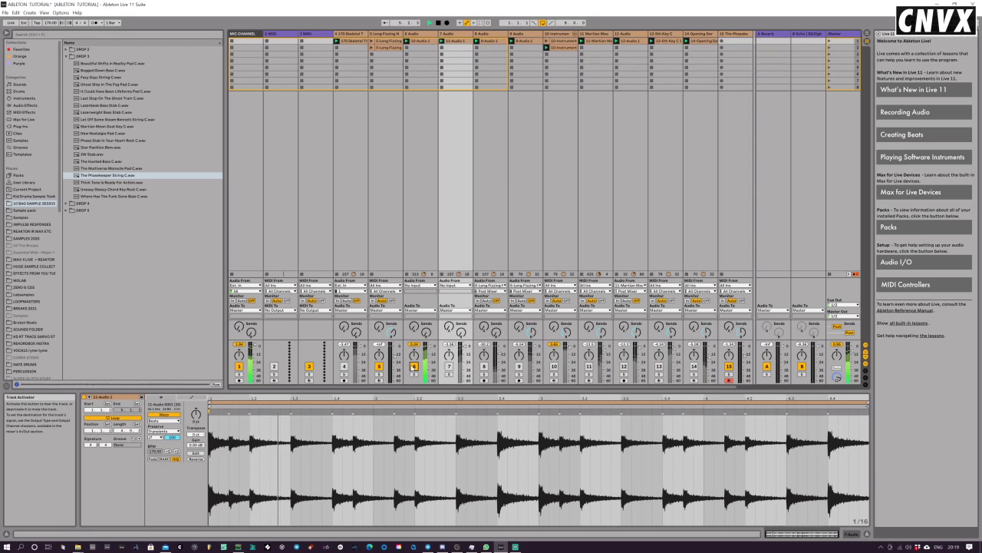
pyautogui.click(345, 367)
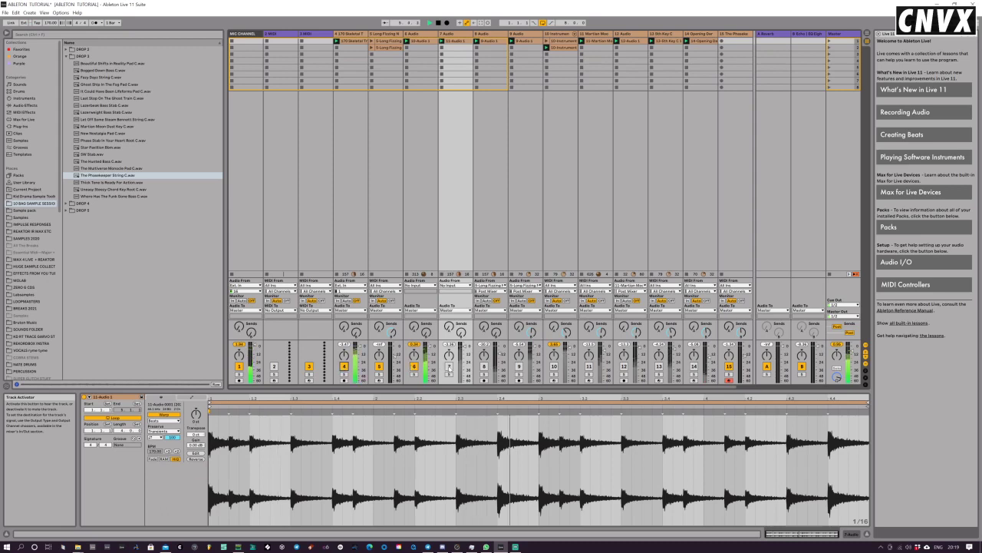
pyautogui.click(449, 367)
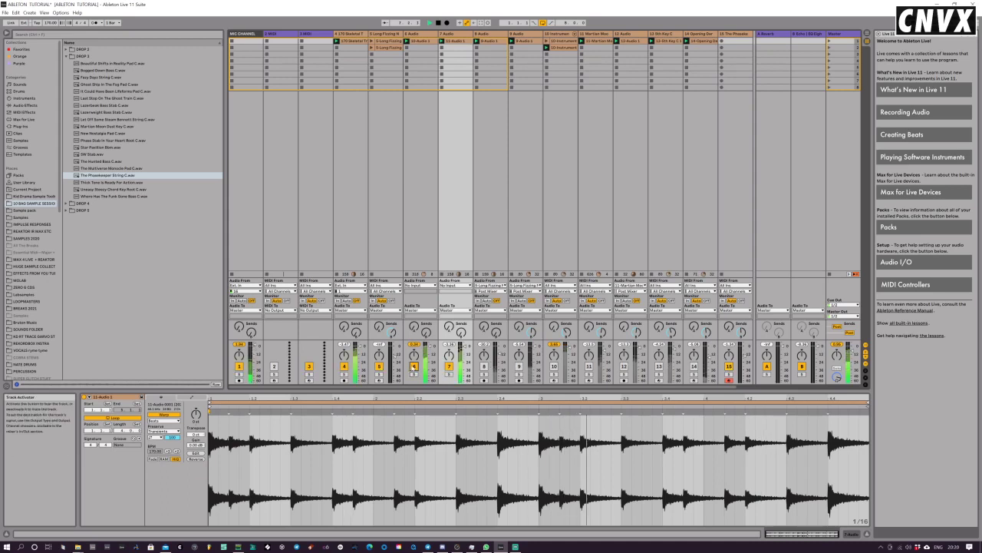
# Step: Compare the beat with tracks 6 and 7 deactivated, and reactivate both
pyautogui.click(415, 366)
pyautogui.click(449, 366)
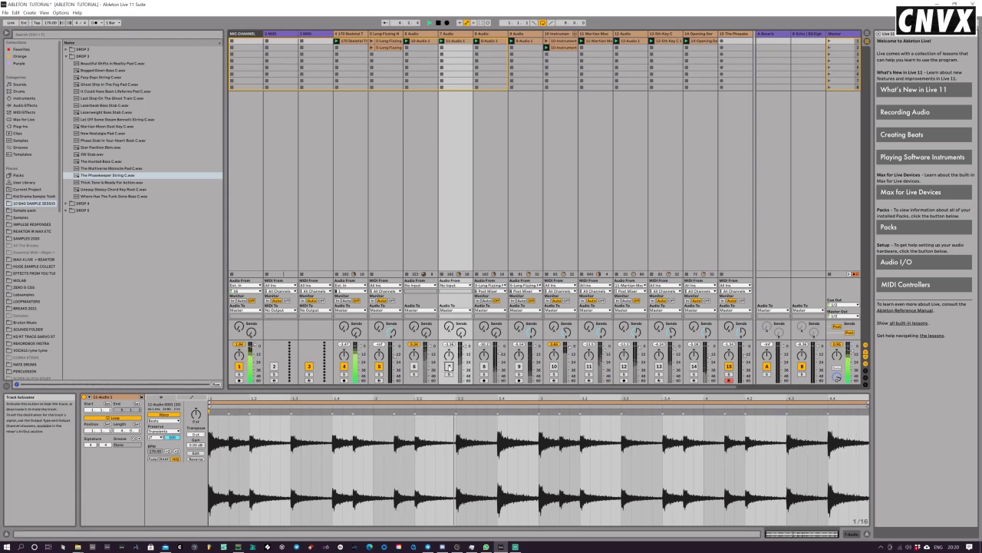
pyautogui.click(449, 366)
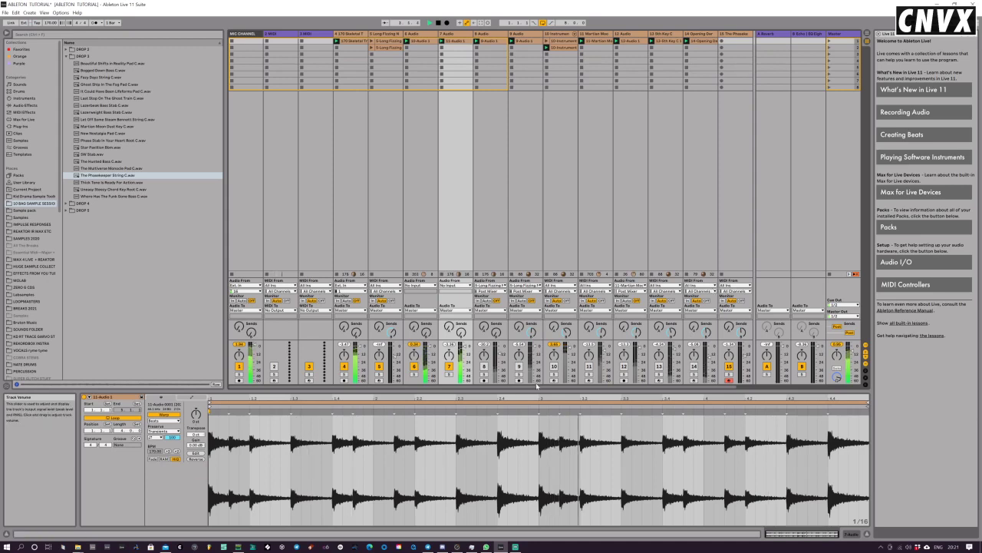
# Step: Stop the session's playback
pyautogui.moveTo(537, 386); pyautogui.dragTo(516, 415)
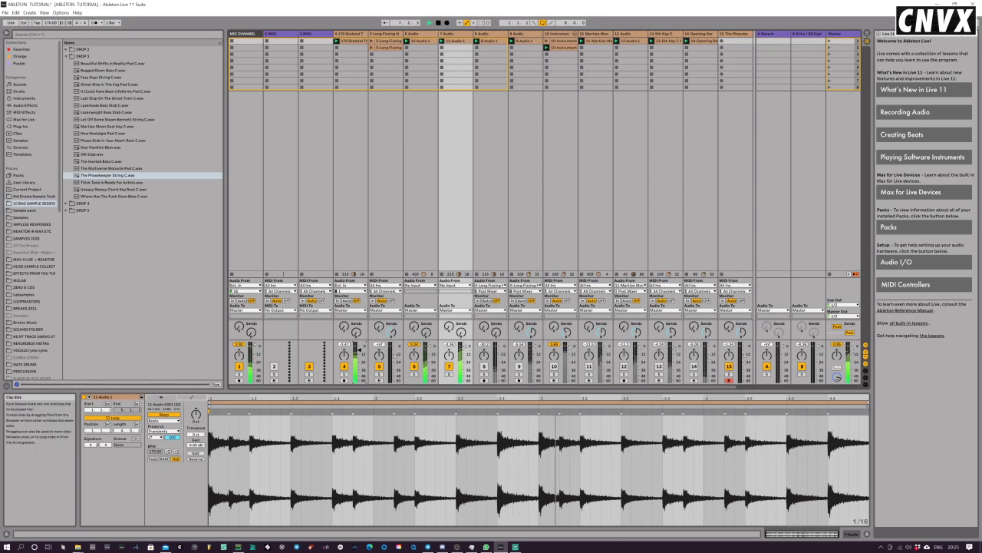
pyautogui.press('space')
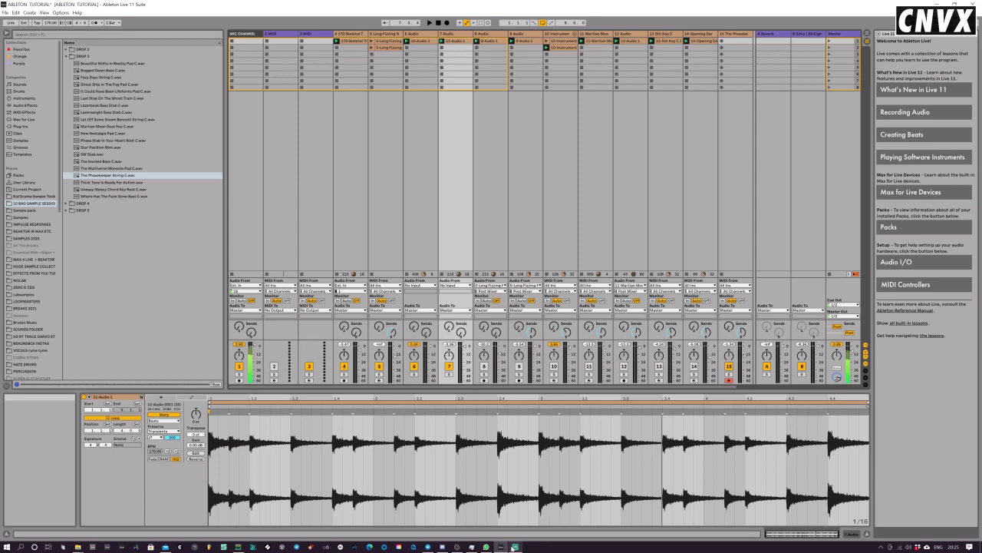
pyautogui.moveTo(512, 548)
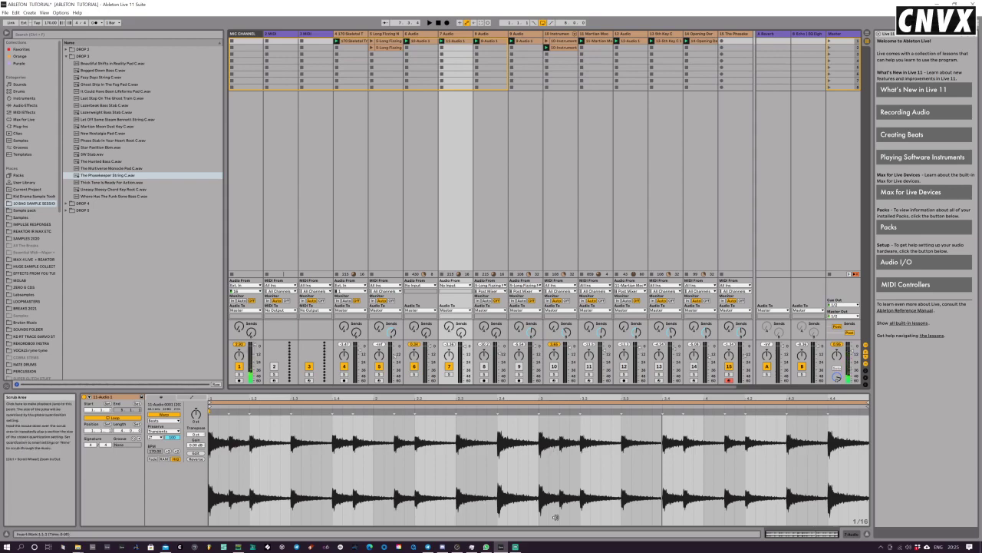
pyautogui.hotkey('alt', 'Tab')
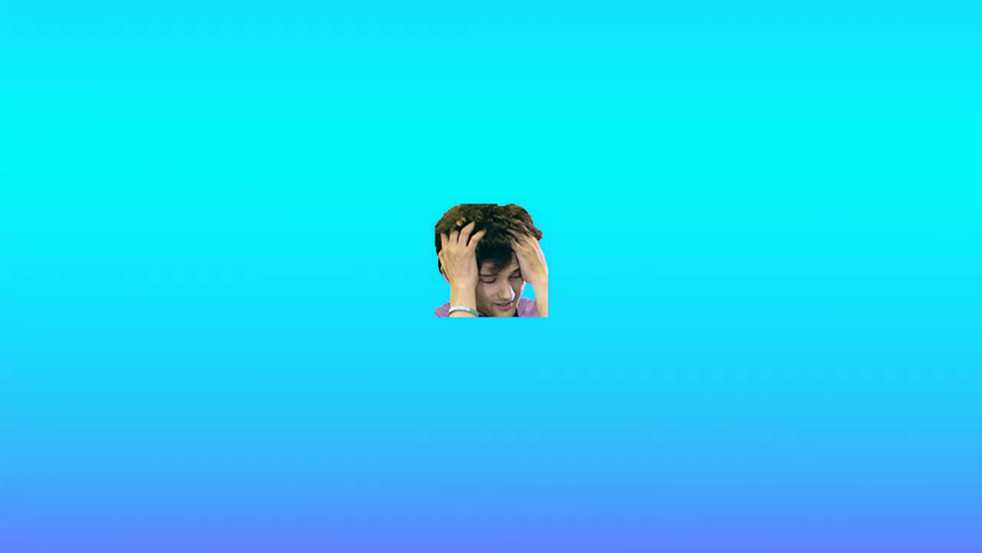